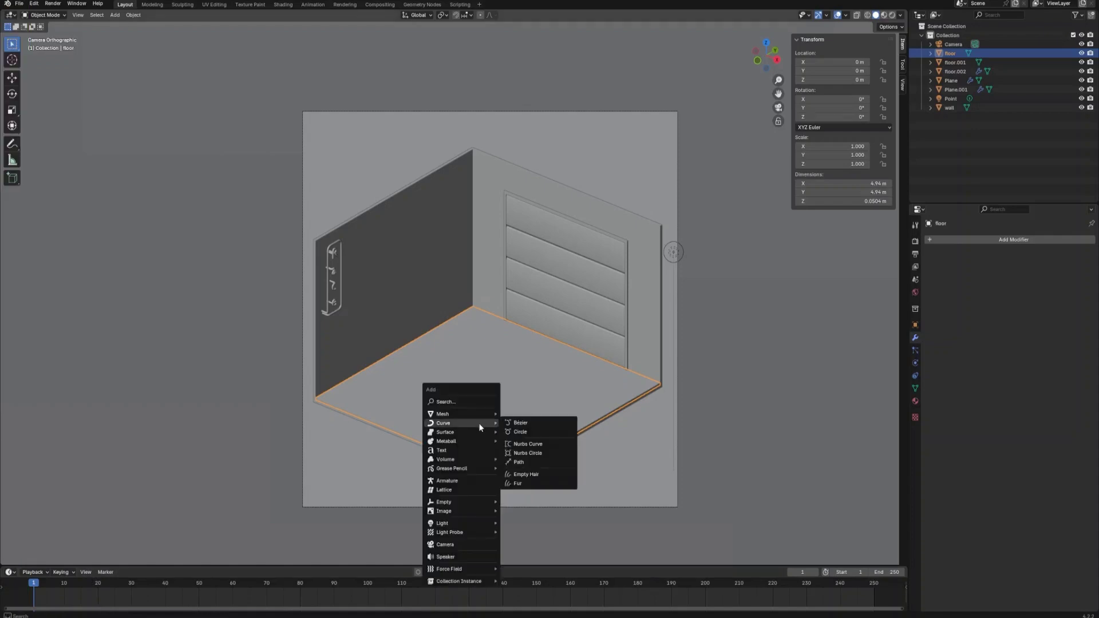
- Add an ico sphere, raise it to about 2 m above the floor and scale it down to about 0.15
click(537, 450)
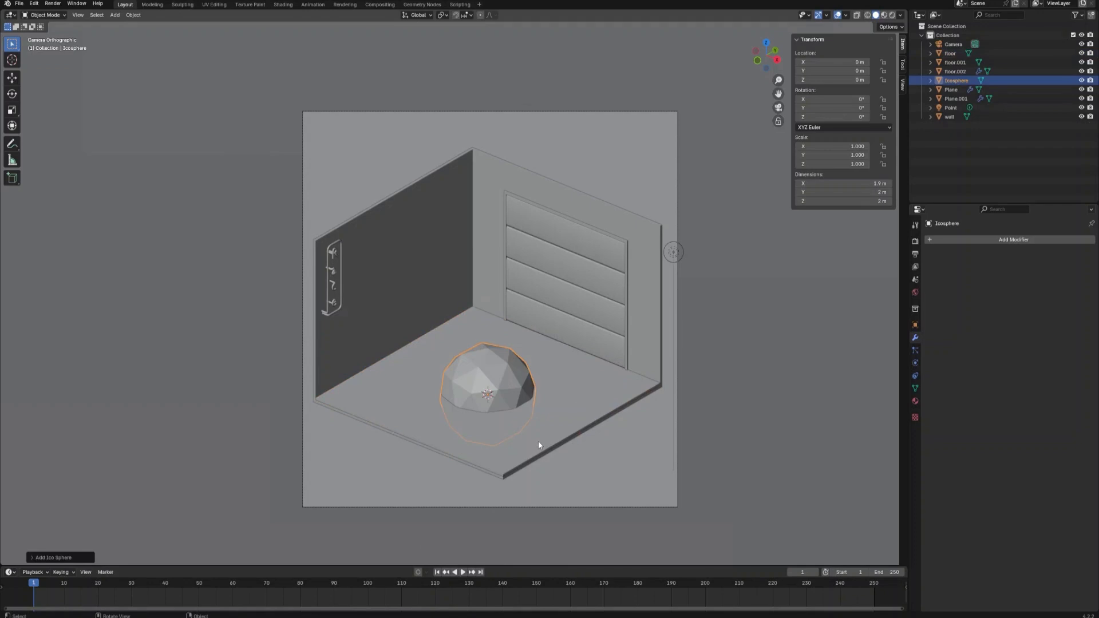
key(g)
key(z)
click(568, 358)
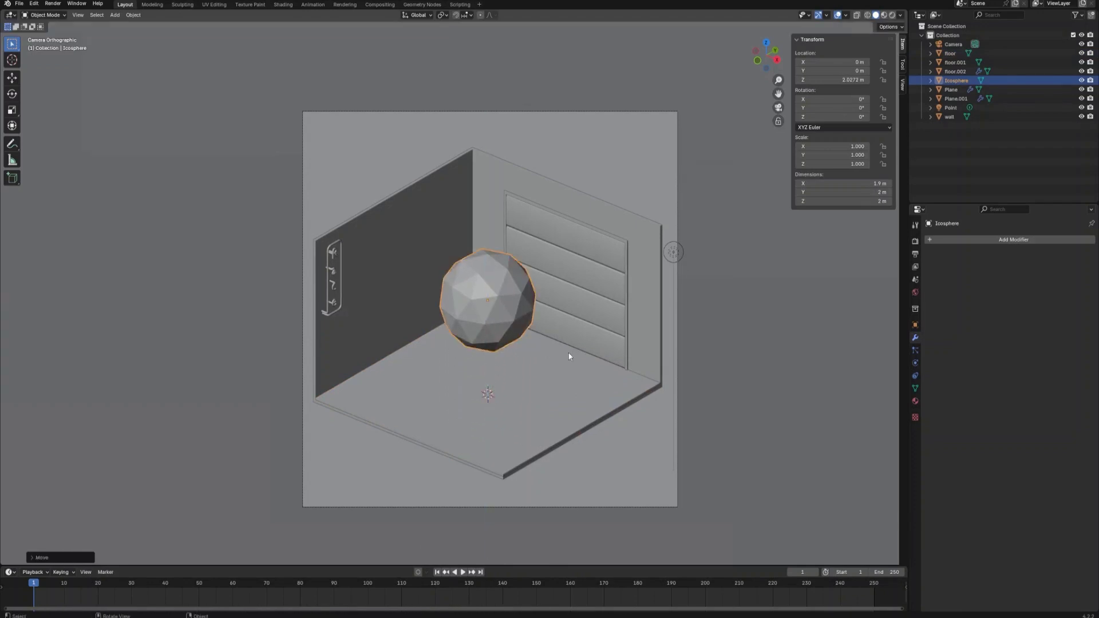
key(s)
click(507, 314)
- Duplicate the small ico sphere in place and add a Wireframe modifier to the copy
key(shift+d)
click(506, 313)
key(KP_0)
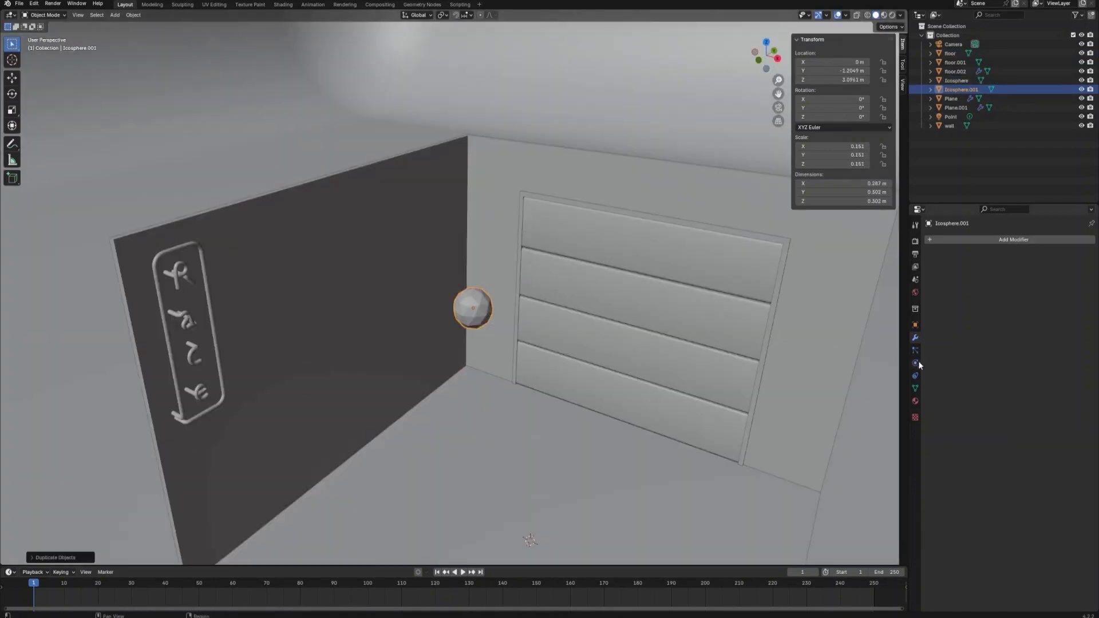
click(985, 242)
mouse_move(978, 239)
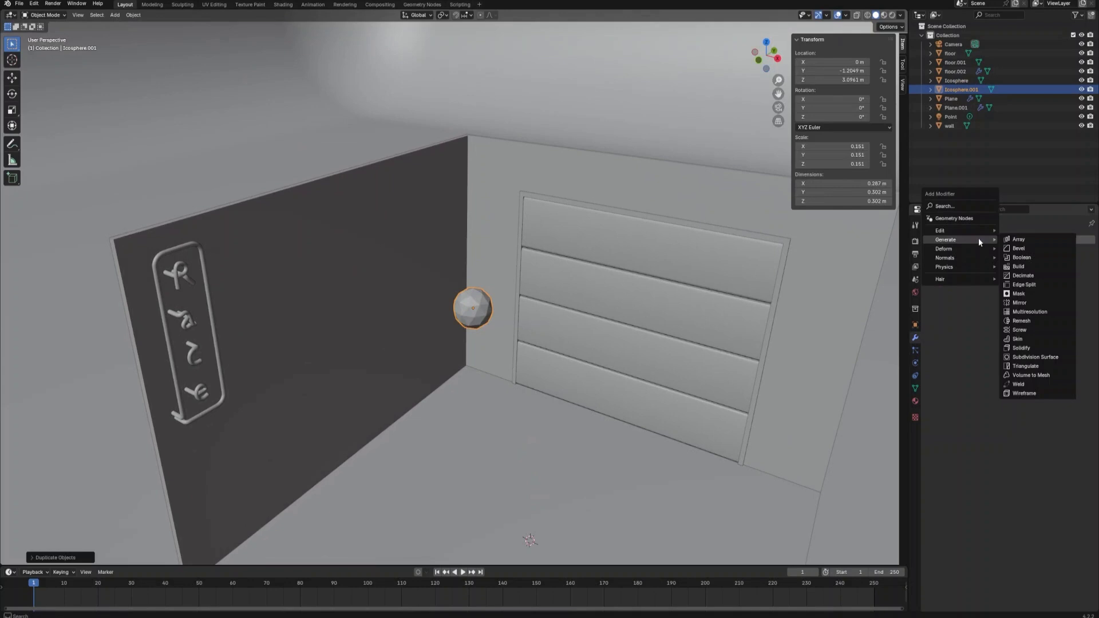
click(1031, 395)
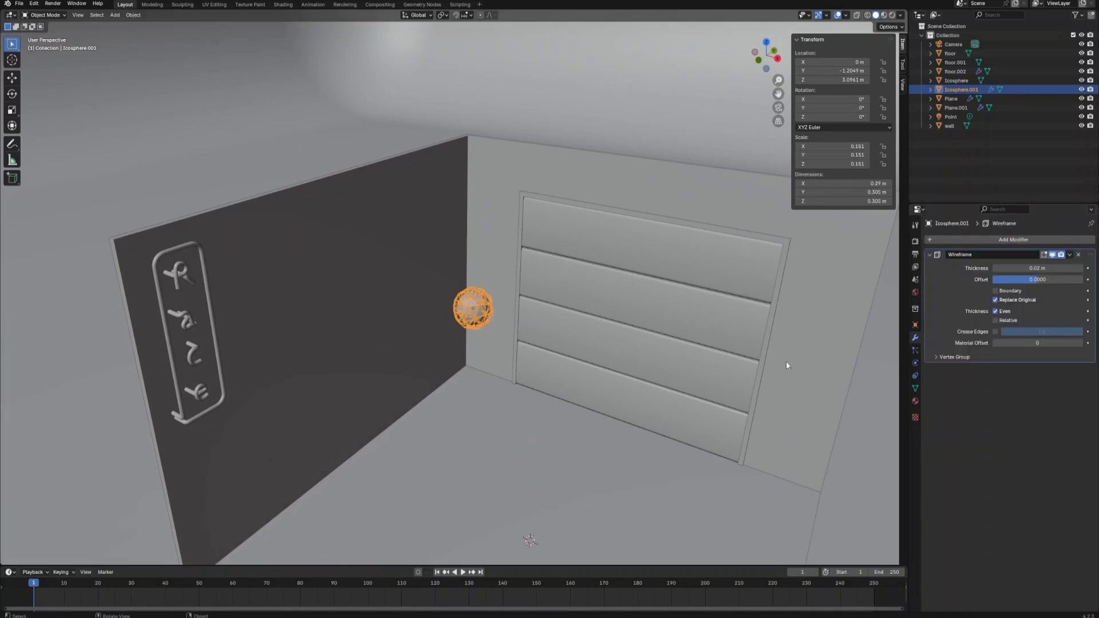
- Set the Wireframe modifier's thickness to 0.03 m and enable Boundary
click(1035, 269)
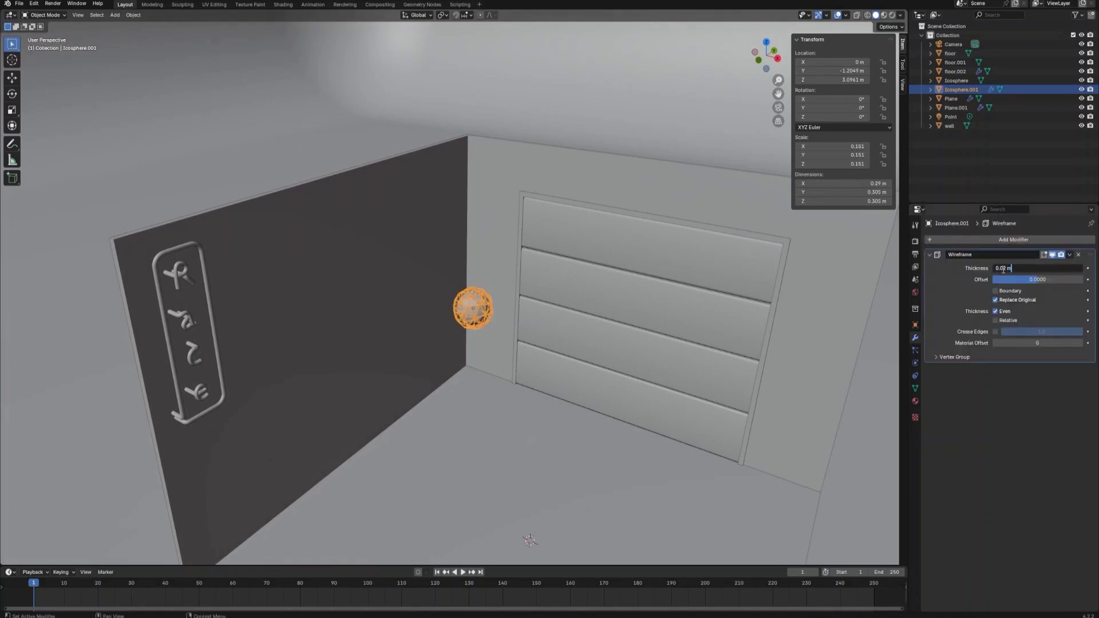
text(0.03)
key(Return)
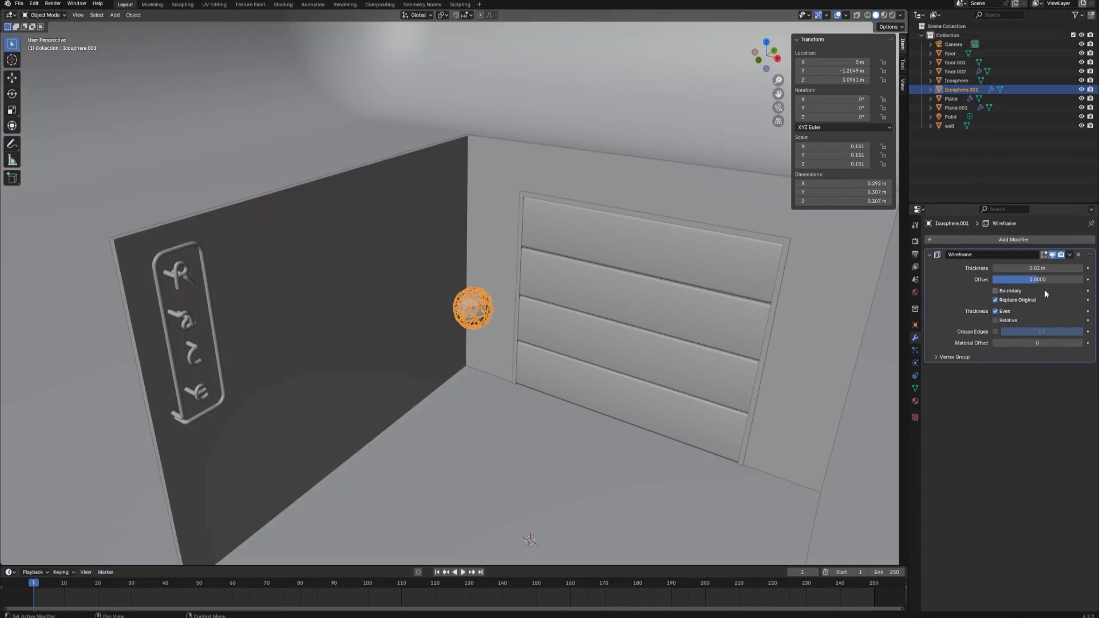
click(996, 292)
- Select both the solid and the wireframe sphere and move them about 2.4 m along negative X onto the side wall
click(456, 358)
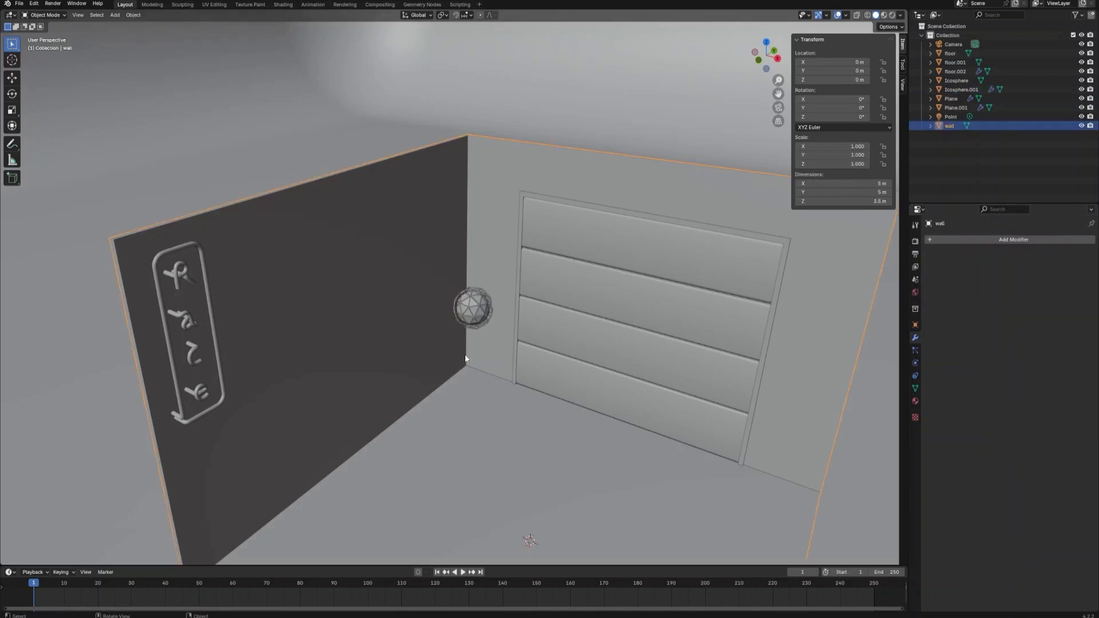
shift+click(489, 314)
shift+click(493, 311)
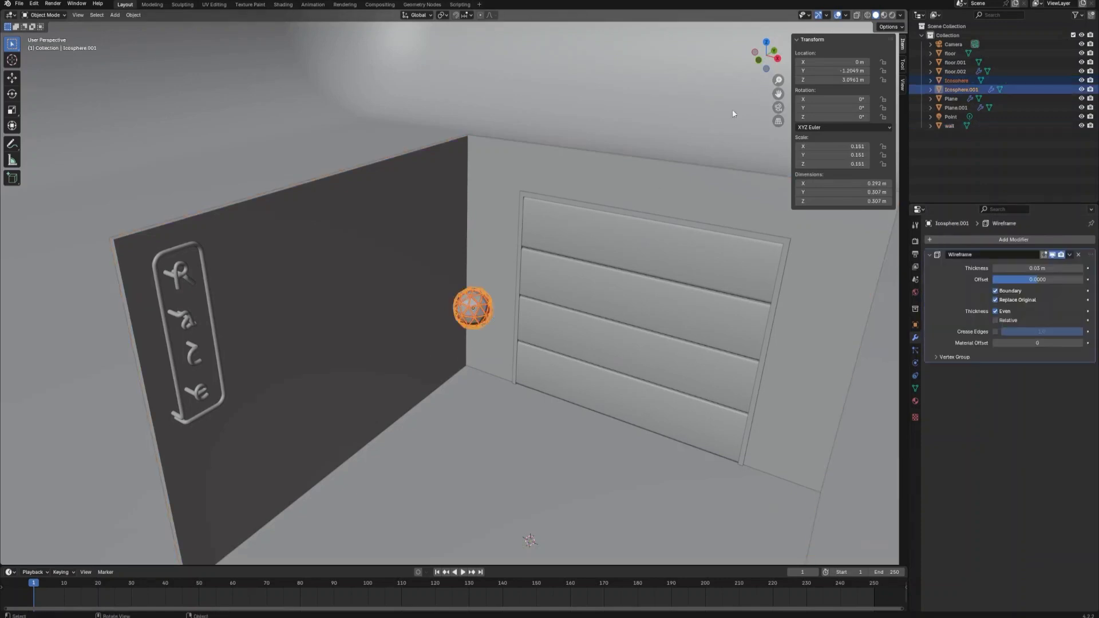
click(766, 43)
key(g)
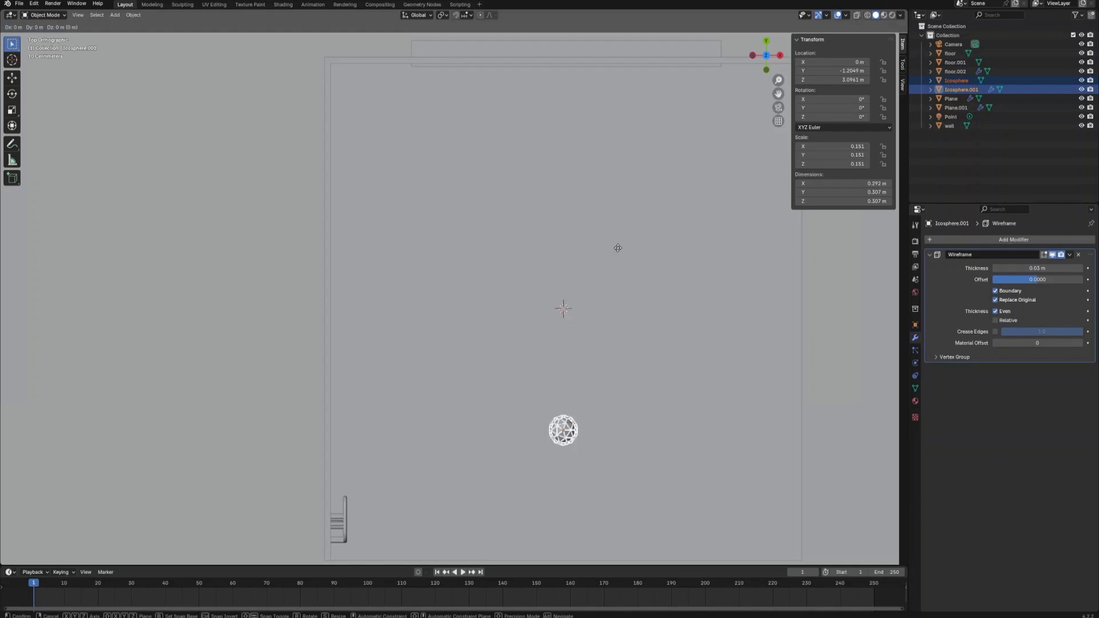
key(x)
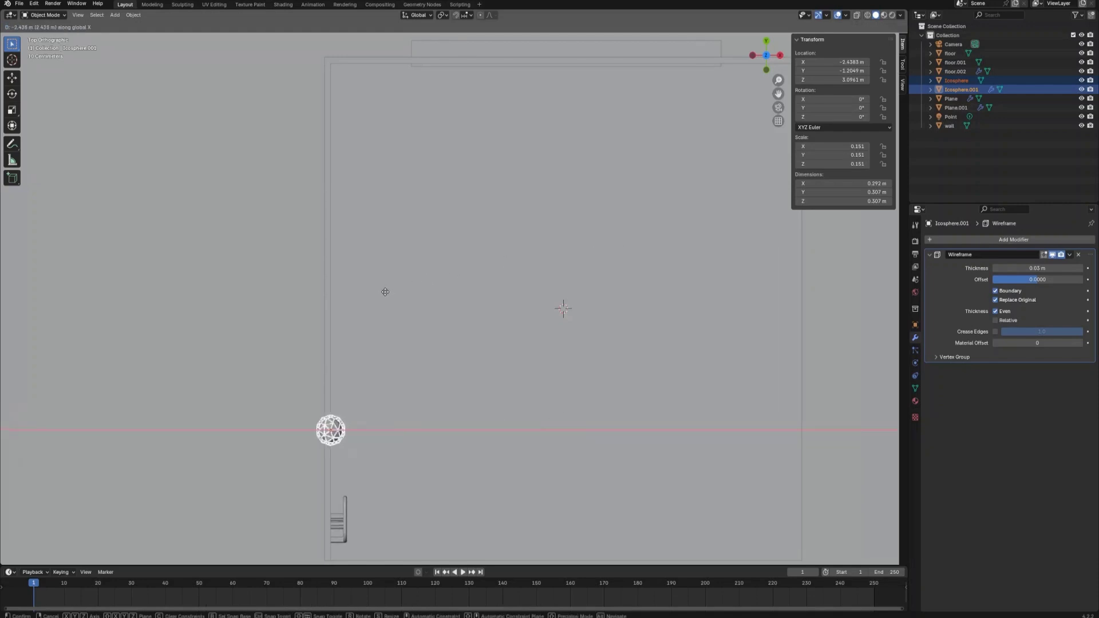
click(386, 292)
- Duplicate the sphere pair onto the shutter wall beside the shutter, at about X 2.1 m, Y 2.4 m
scroll(493, 313, down, 4)
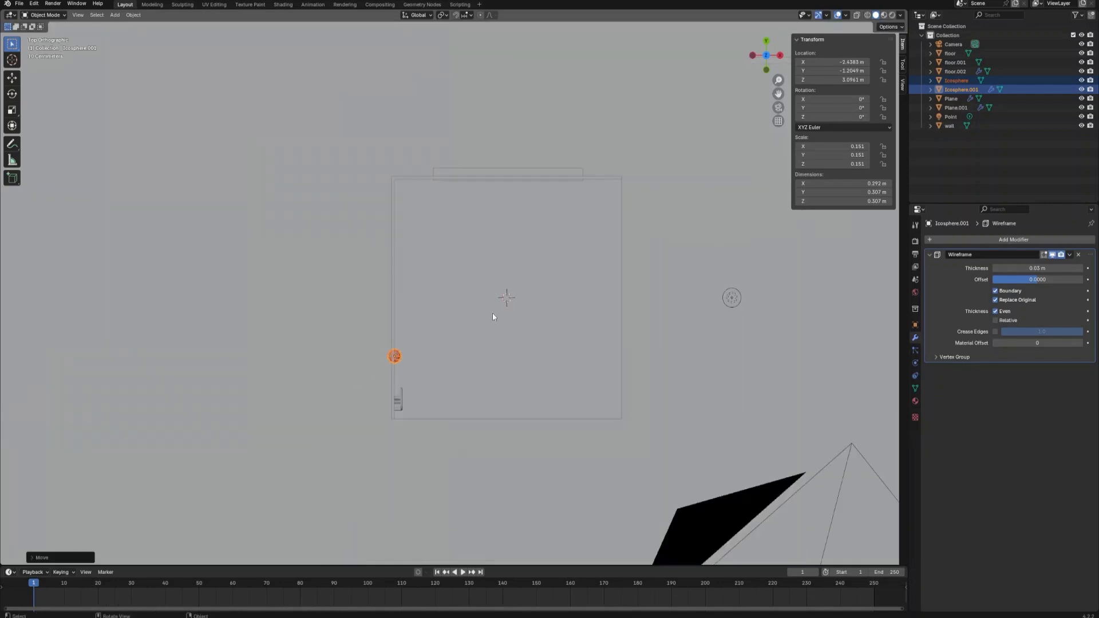
key(shift+d)
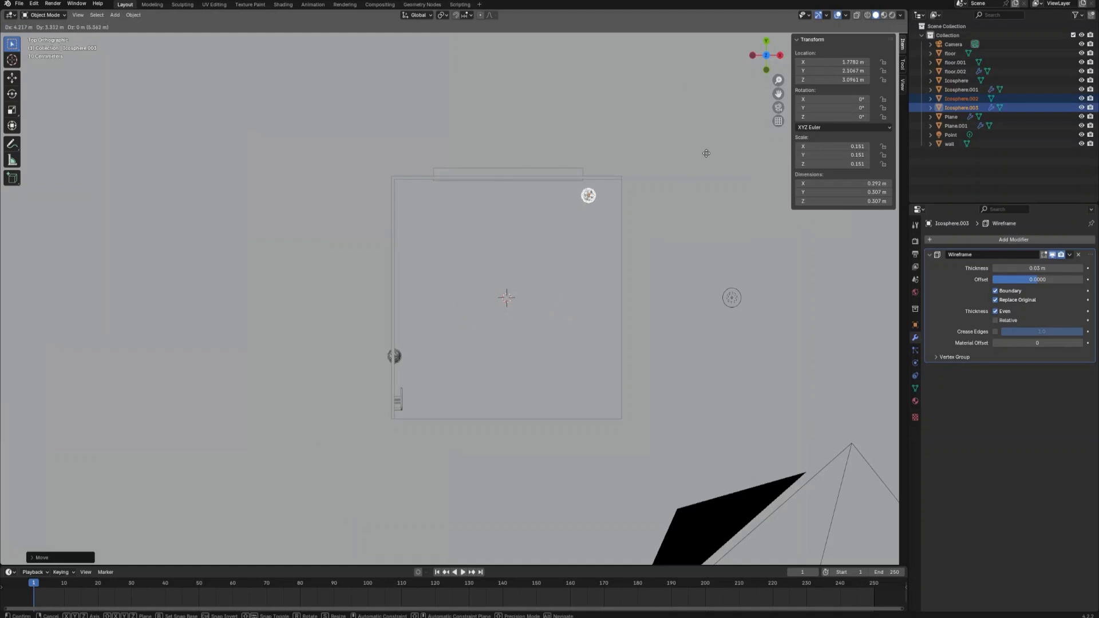
click(737, 132)
middle_drag(717, 421, 683, 327)
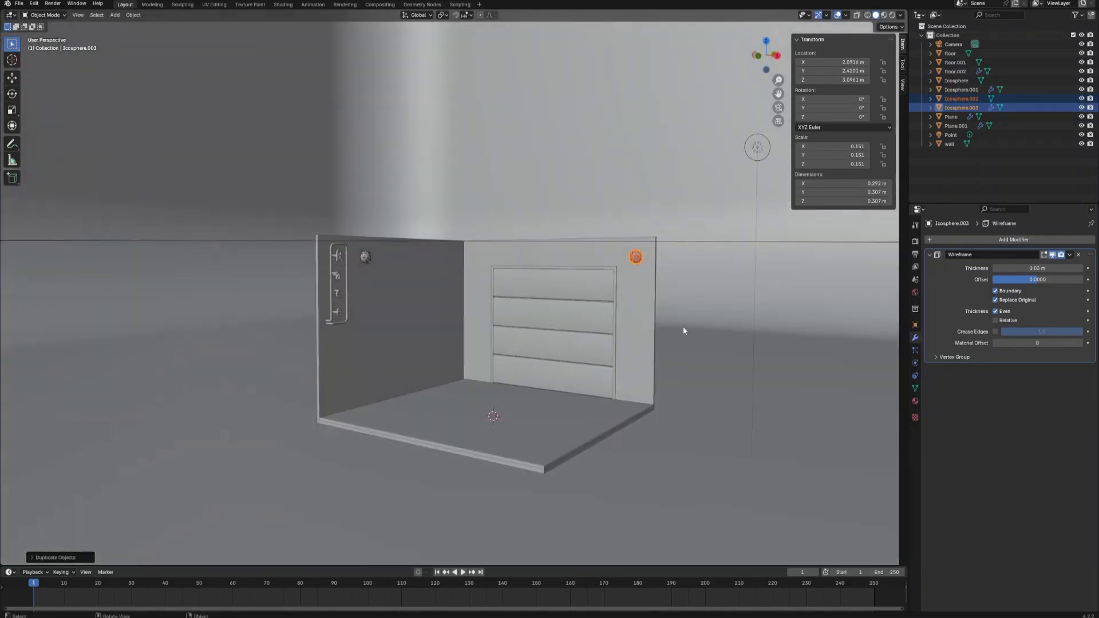
click(623, 355)
middle_drag(623, 355, 583, 375)
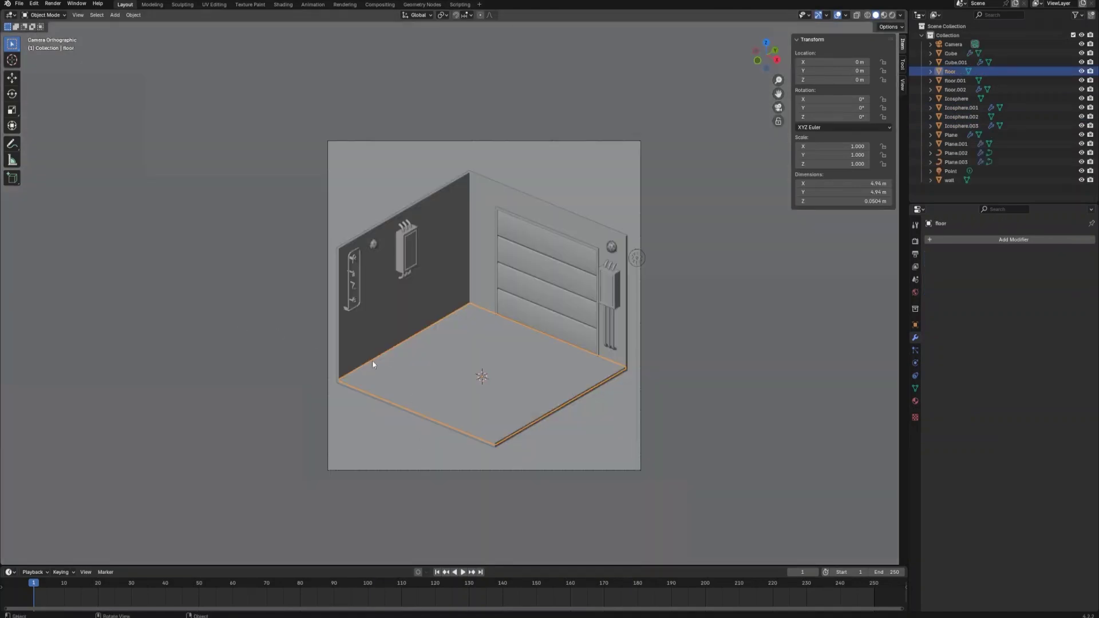
- Add a cube at the room's centre and raise it to about Z 1.43 m
key(shift+a)
mouse_move(435, 386)
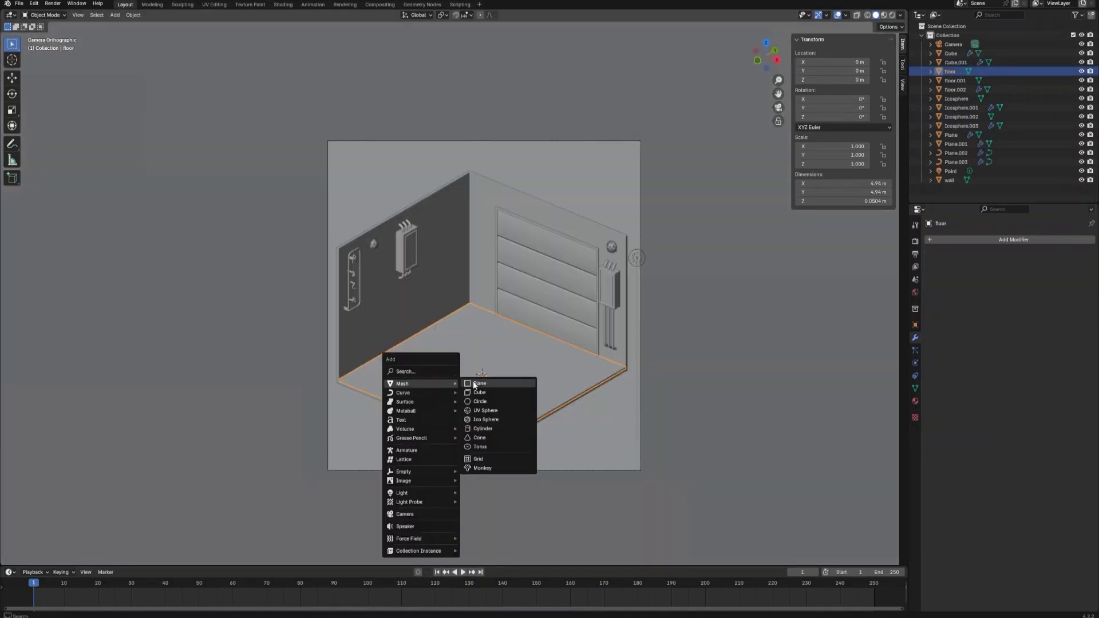
click(491, 394)
key(g)
key(z)
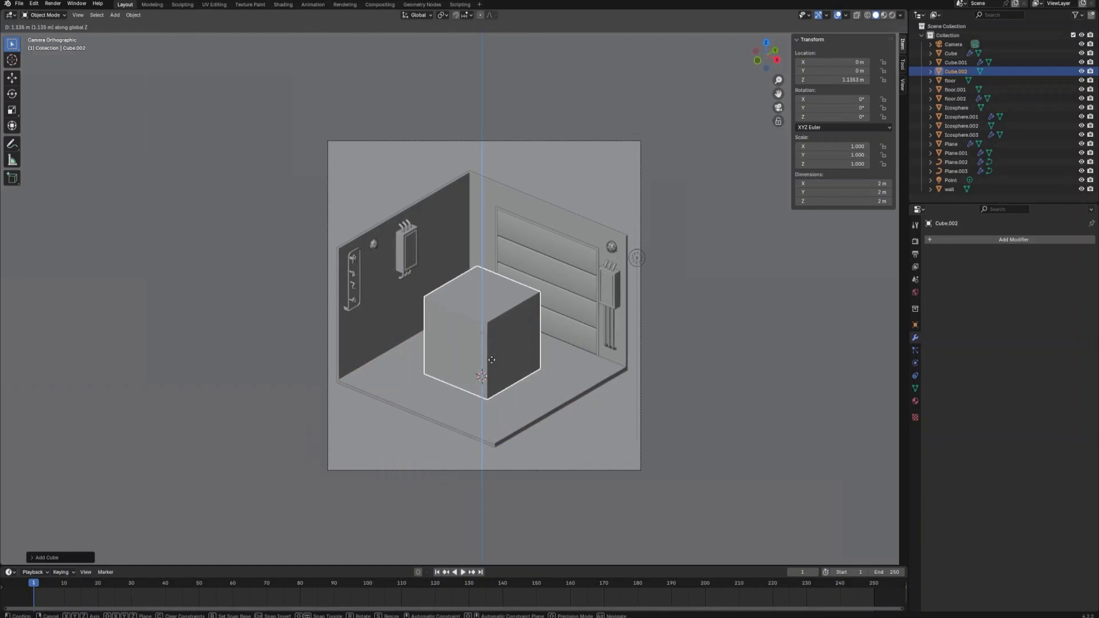
click(603, 361)
- Flatten the new cube along Z to a height of about 0.71 m
key(s)
key(z)
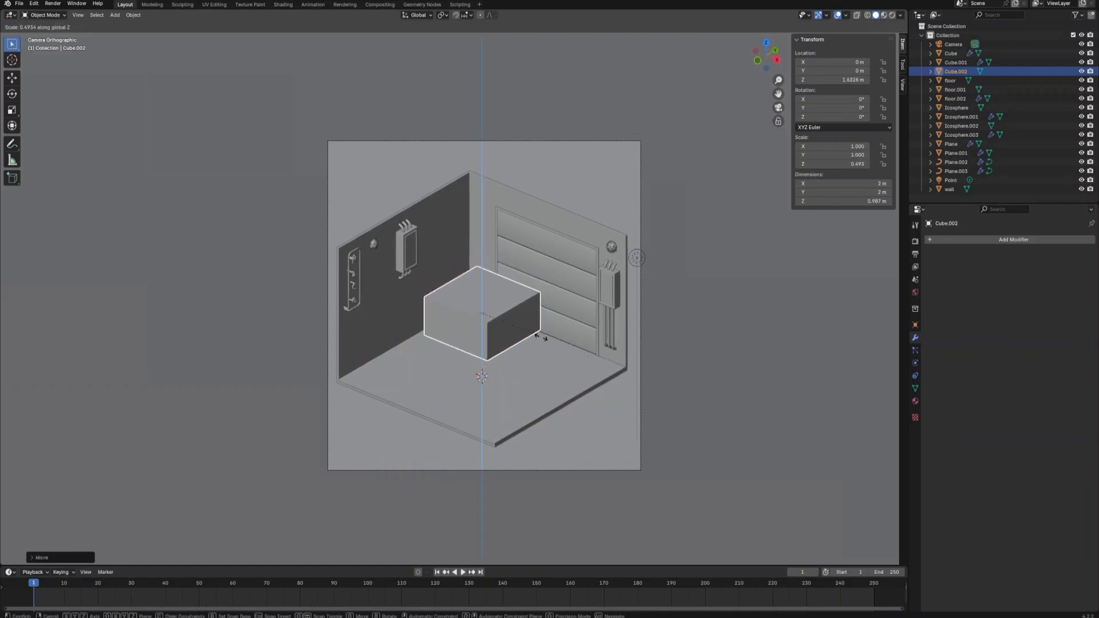
click(526, 338)
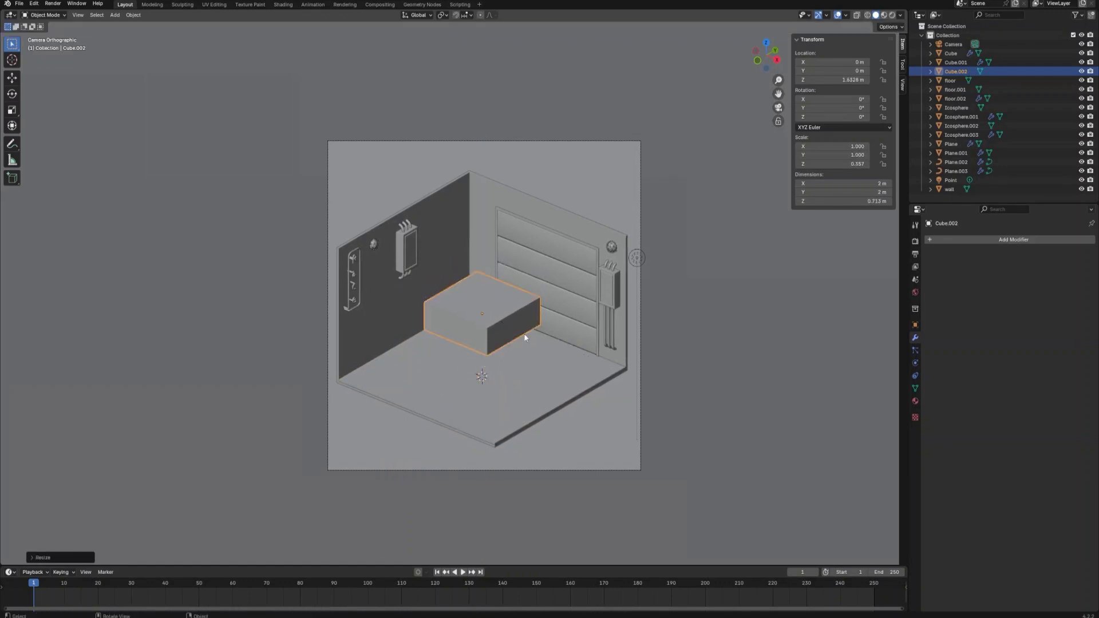
- Duplicate the flattened block along Y toward the shutter wall and scale the copy to a thickness of about 0.36 m in Y
click(766, 45)
key(shift+d)
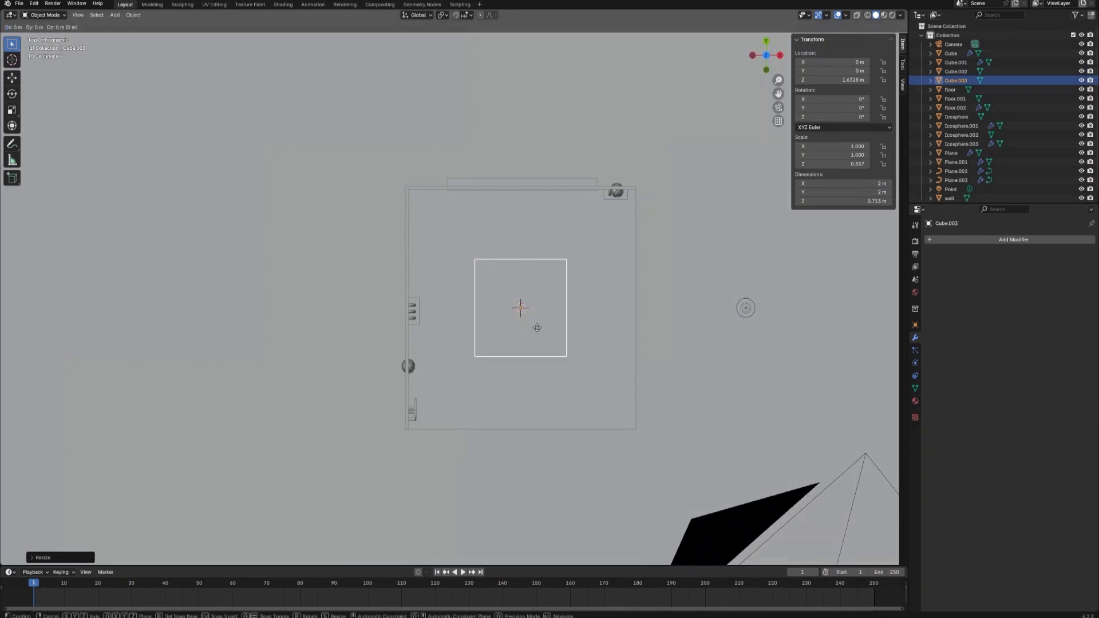
key(y)
click(545, 272)
key(s)
key(y)
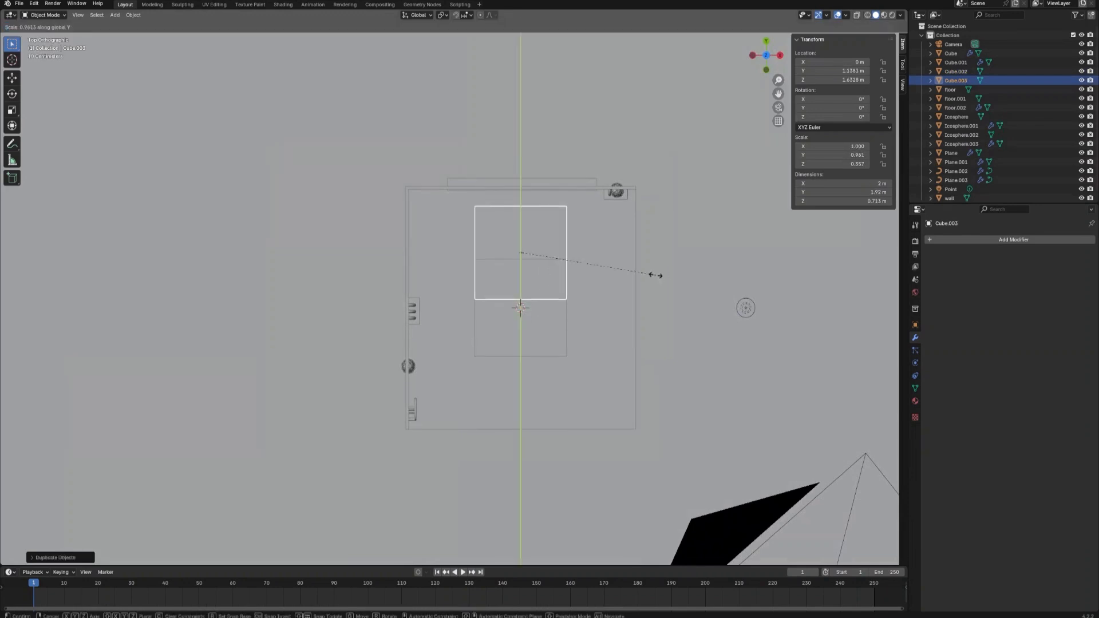
click(545, 255)
- Move the thin slab along Y to about Y 1.2 m so it sits flush against the central block's edge
key(g)
key(y)
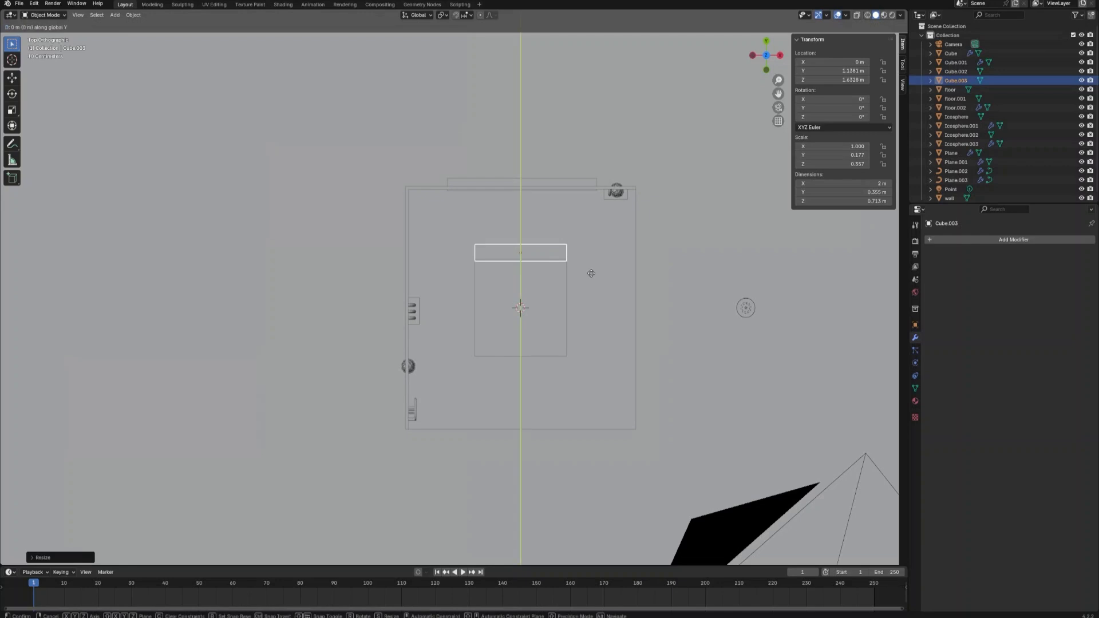
click(593, 246)
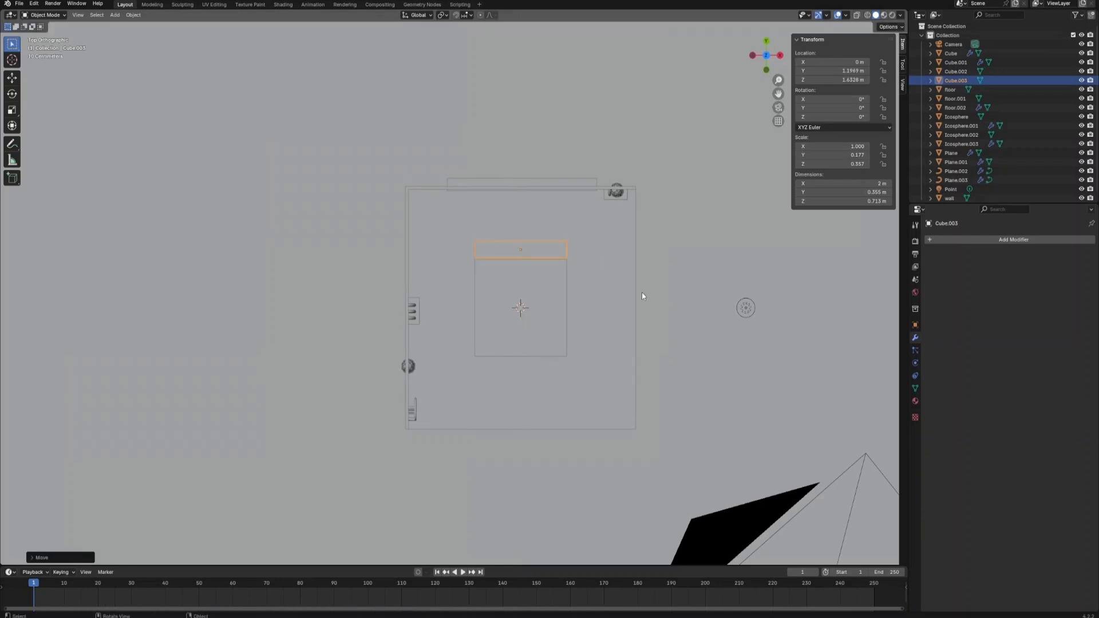
- Raise the thin slab's top face along Z to make the slab about 1.54 m high
middle_drag(641, 292, 572, 275)
key(Tab)
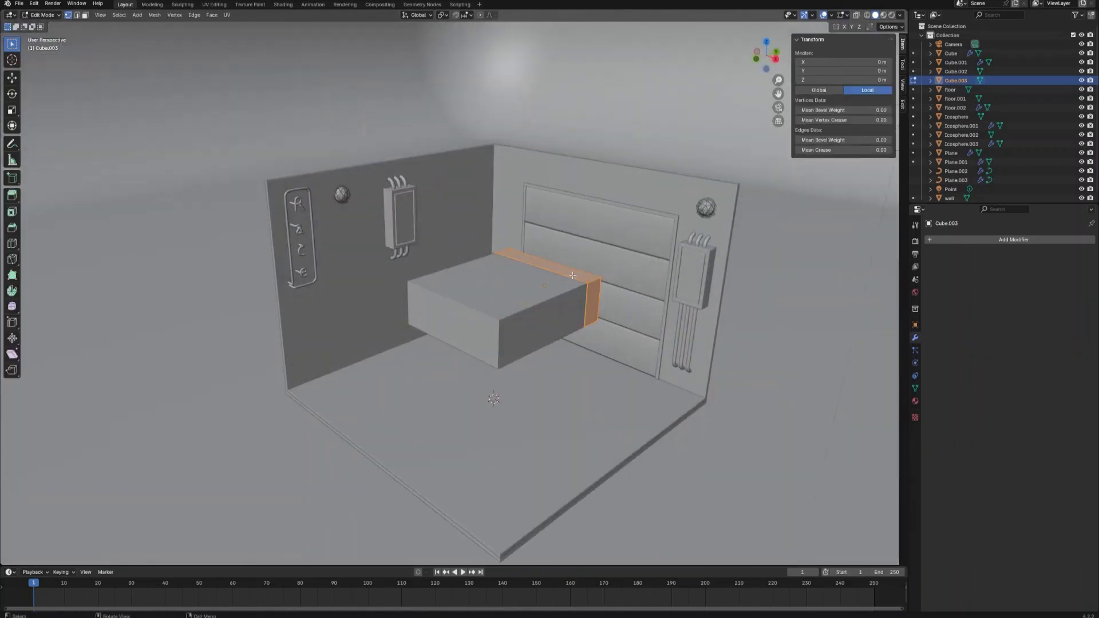
key(3)
click(584, 280)
key(g)
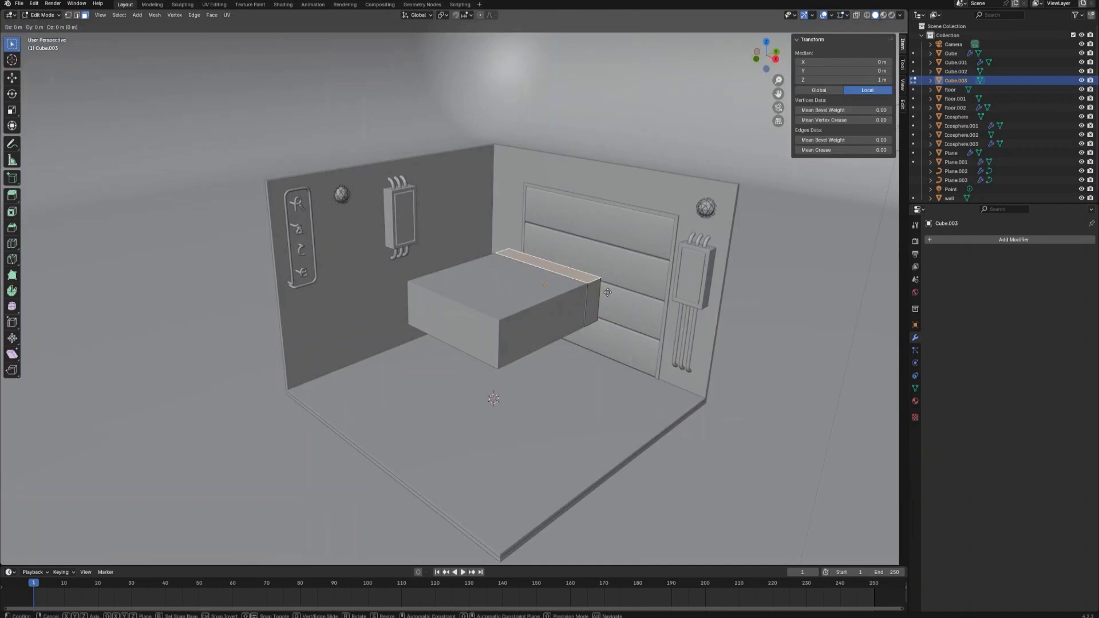
key(z)
click(603, 254)
key(Tab)
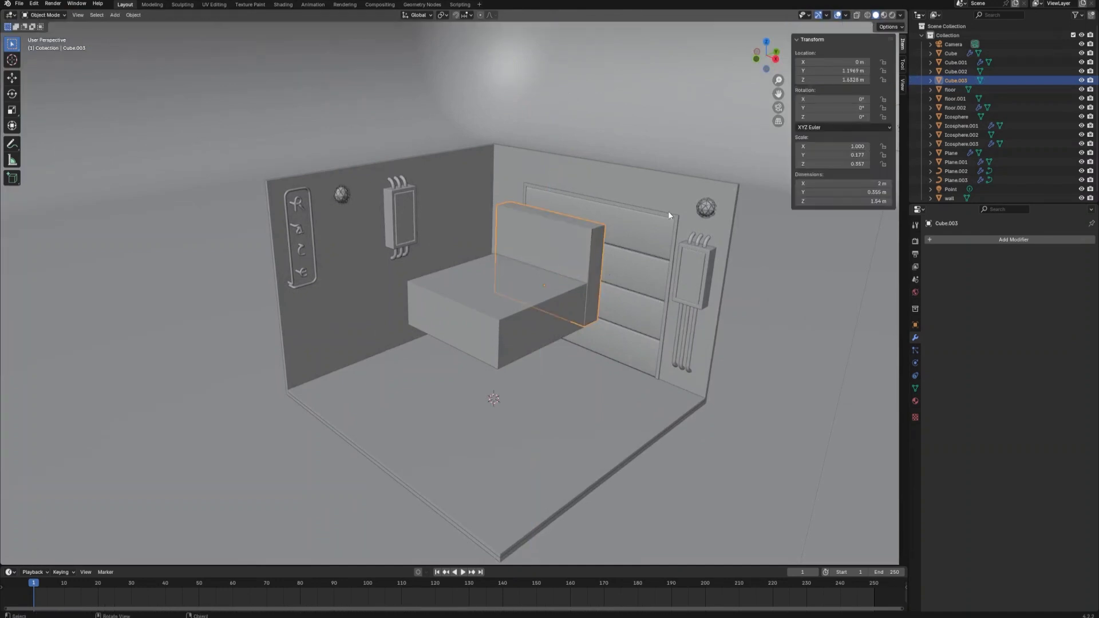
- Duplicate the tall slab along Y to the opposite side of the central block, at about Y -1.19 m
click(766, 42)
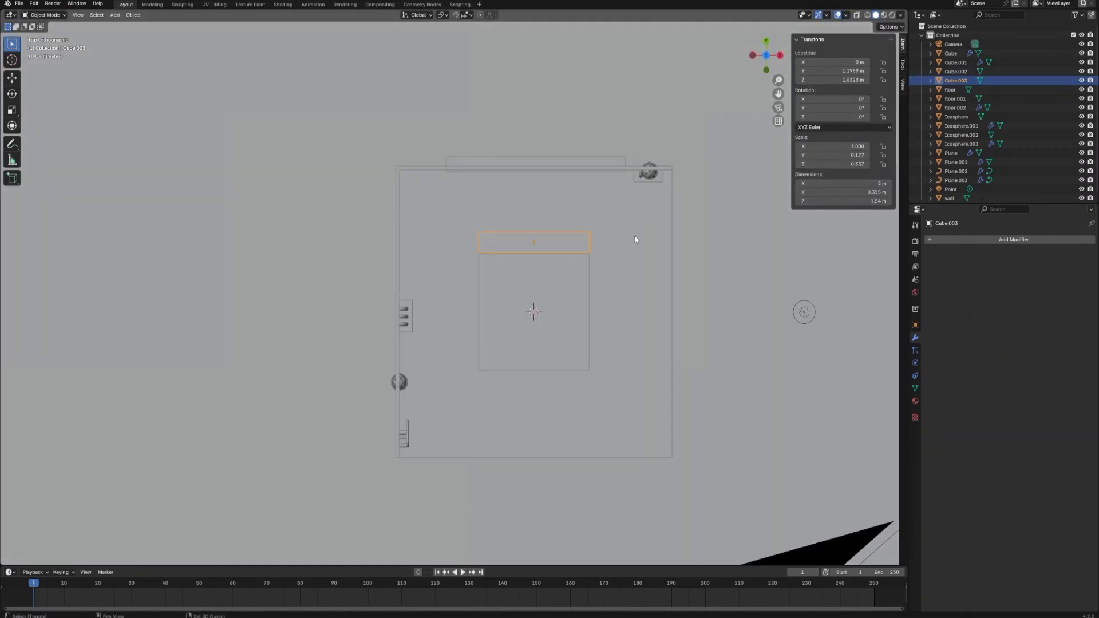
key(shift+d)
key(y)
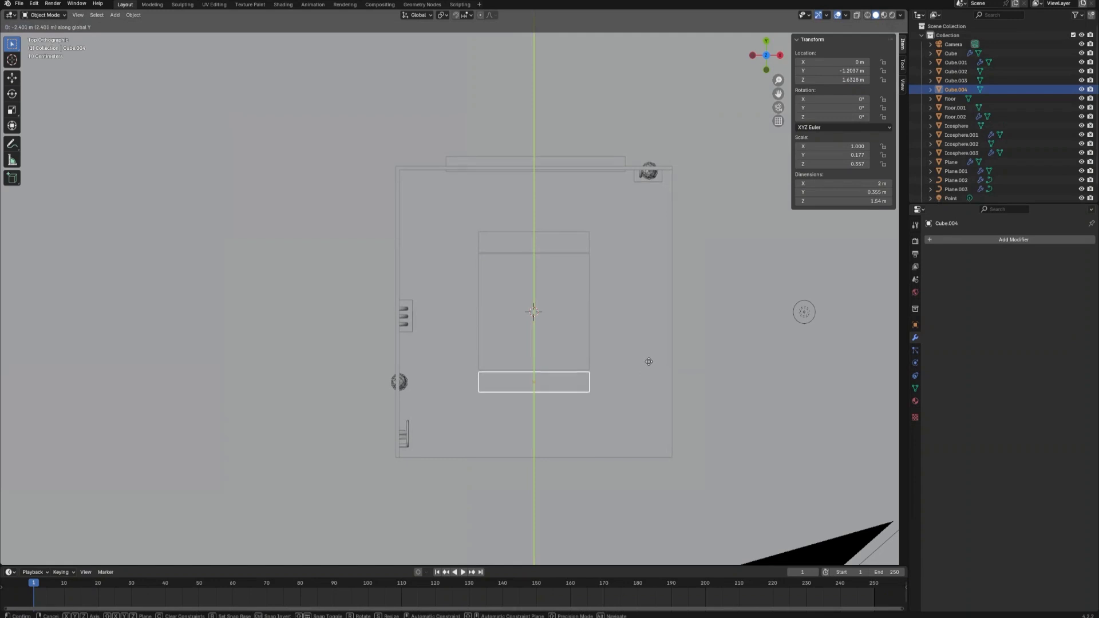
click(651, 356)
- Extend the end faces of both tall slabs along negative X, making each slab about 2.3 m long
click(571, 353)
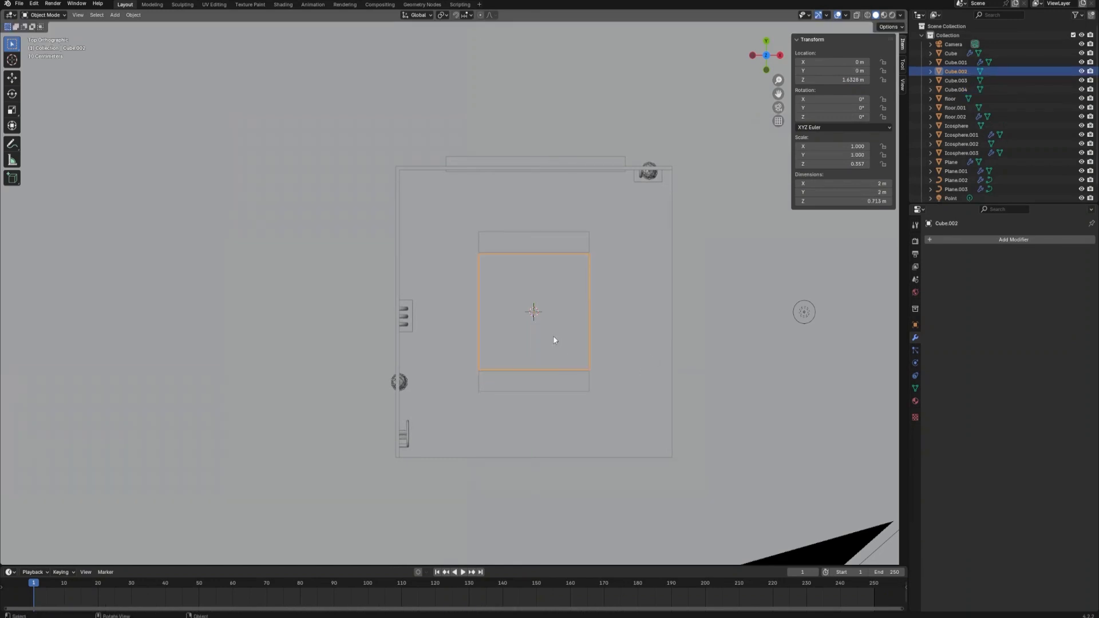
click(522, 243)
shift+click(508, 383)
middle_drag(504, 344, 532, 326)
key(Tab)
key(3)
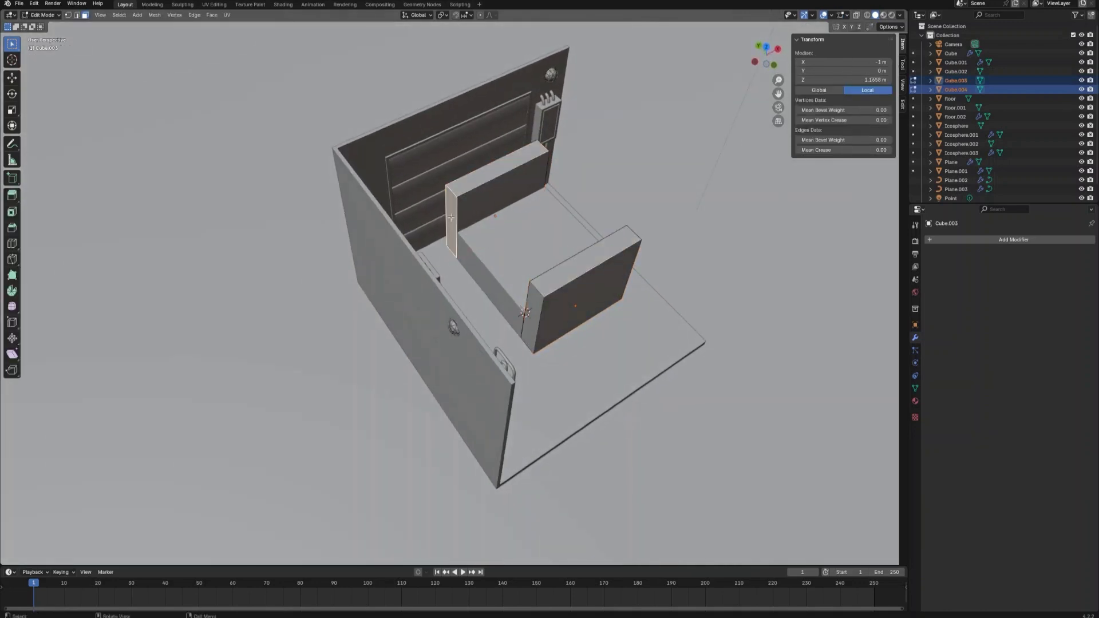
shift+click(534, 328)
key(g)
key(x)
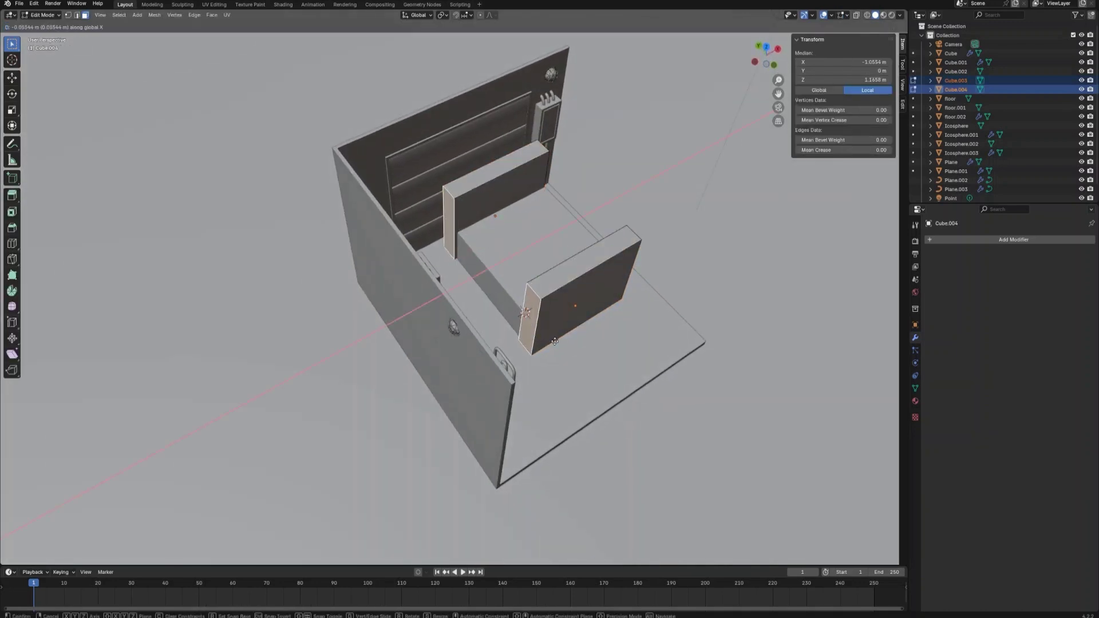
click(458, 398)
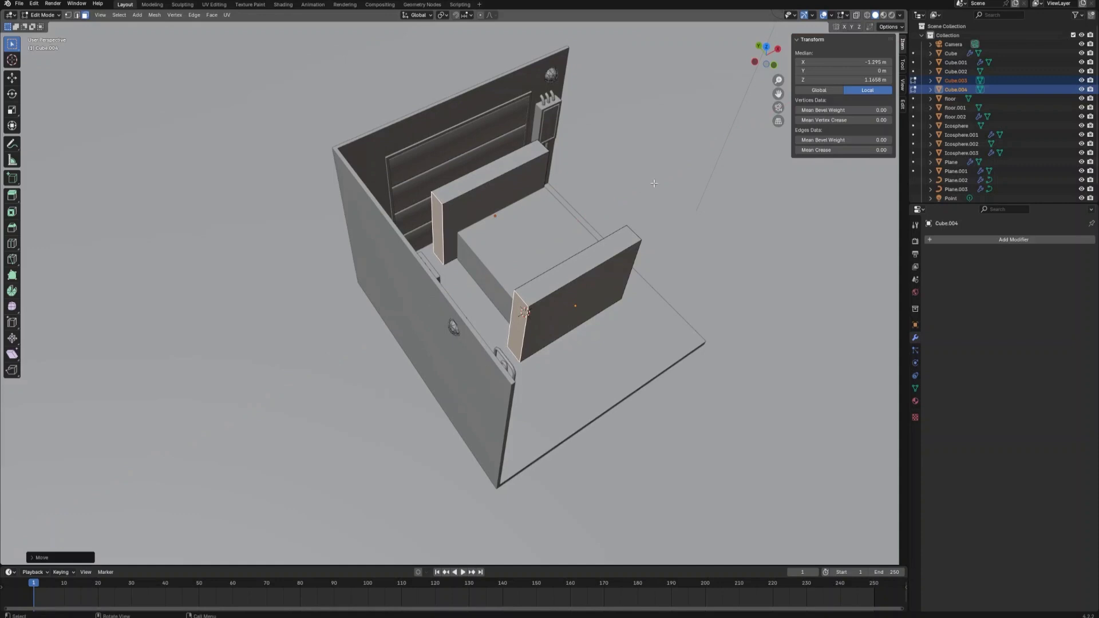
- Duplicate the central block along negative X to about X -1.19 m and narrow the copy to about 0.29 m in X
click(766, 52)
key(Tab)
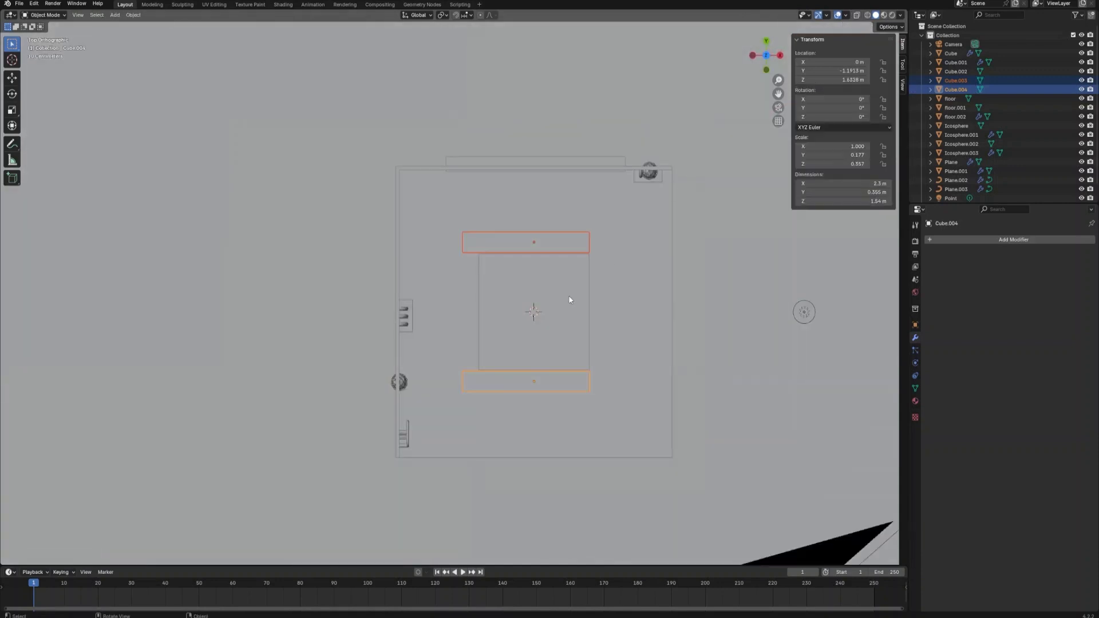
click(562, 296)
key(shift+d)
key(x)
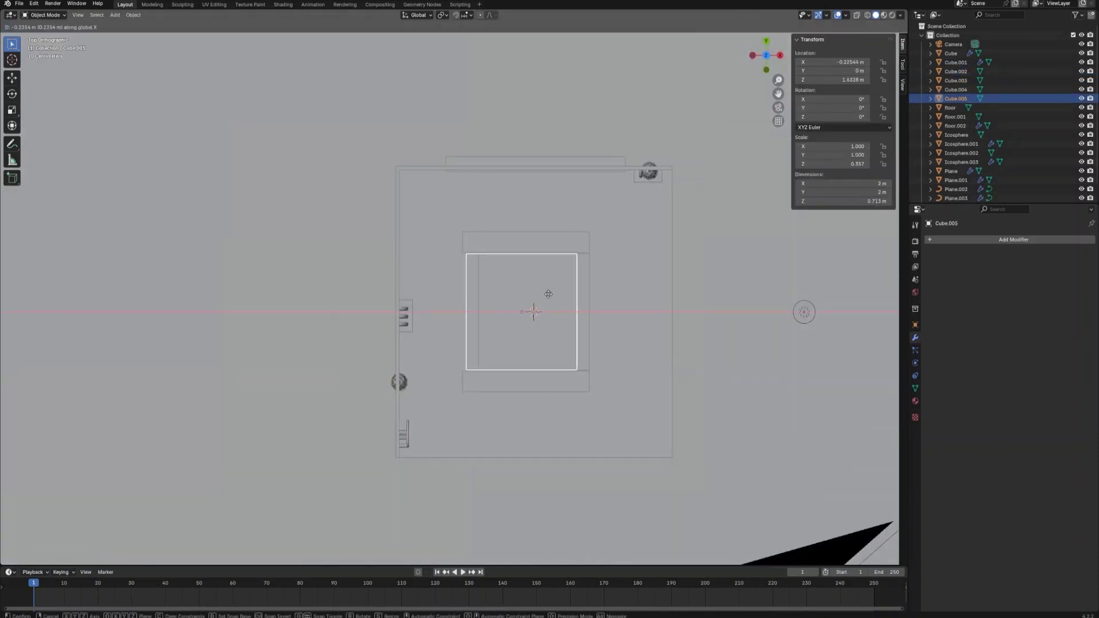
click(553, 300)
key(s)
key(x)
click(562, 315)
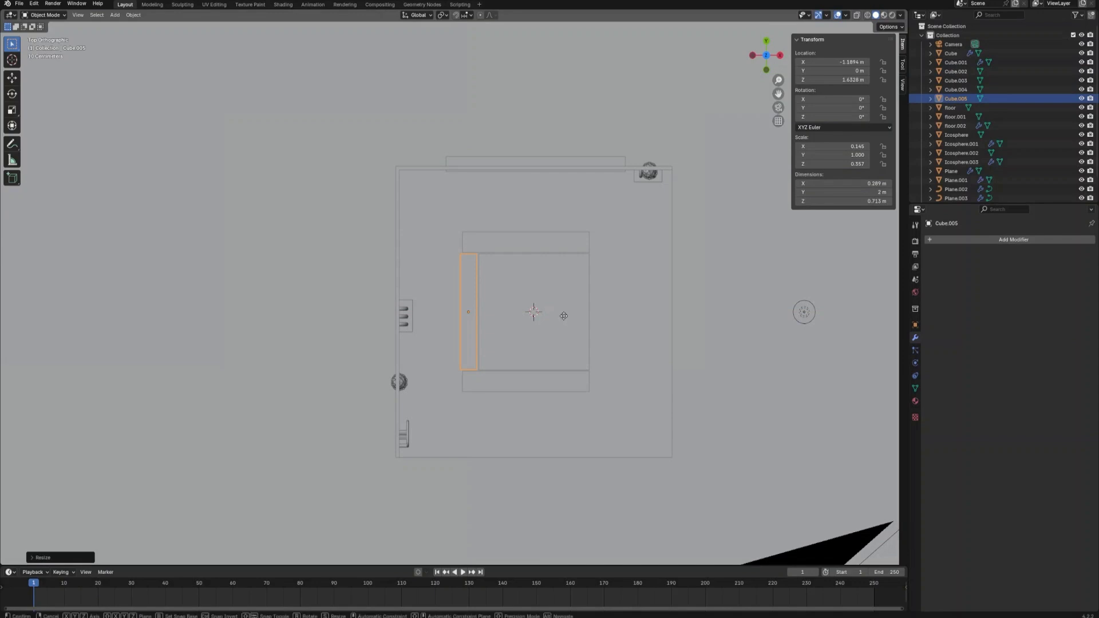
- Move the narrow back block along X to about X -1.16 m, closing it against the central seat block
key(g)
key(x)
click(577, 319)
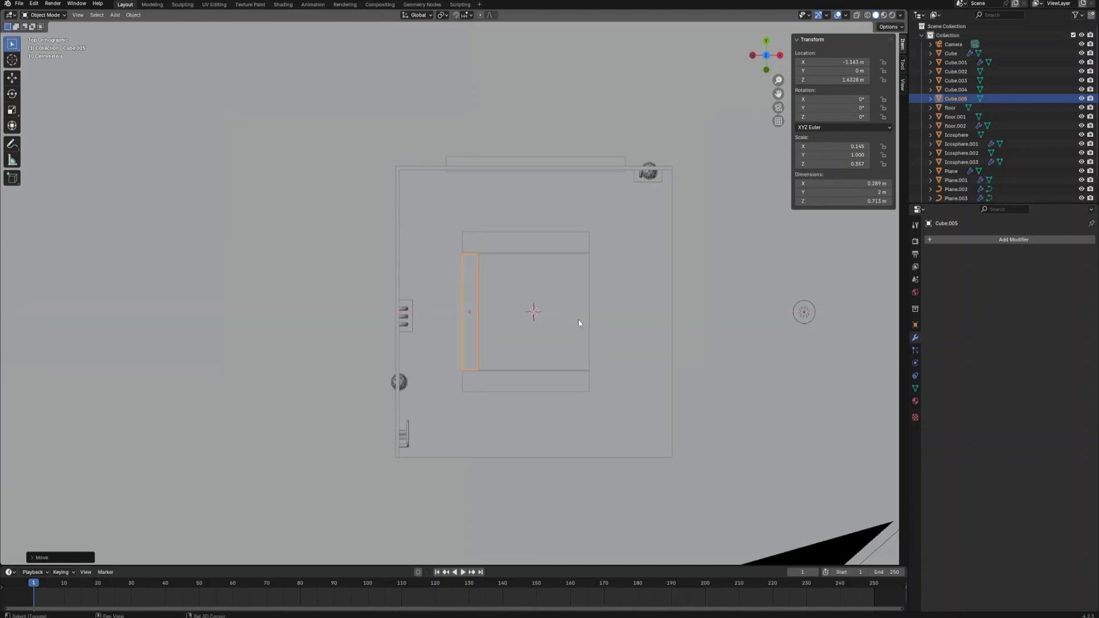
- Scale both tall side slabs together along X to about 2.37 m long
click(558, 242)
shift+click(561, 382)
key(s)
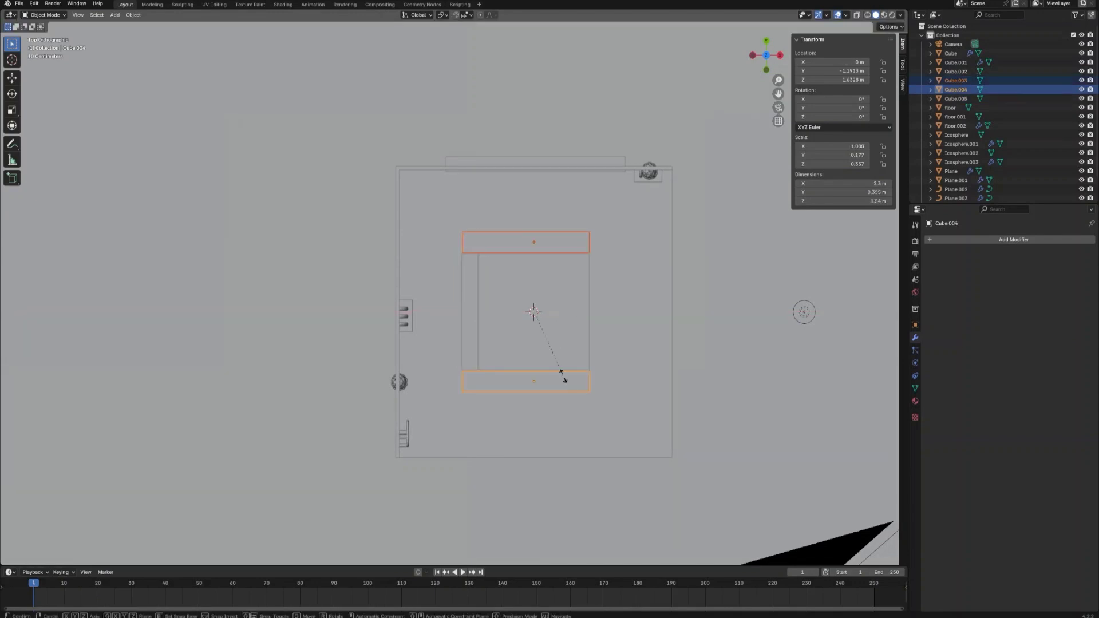
key(x)
click(596, 383)
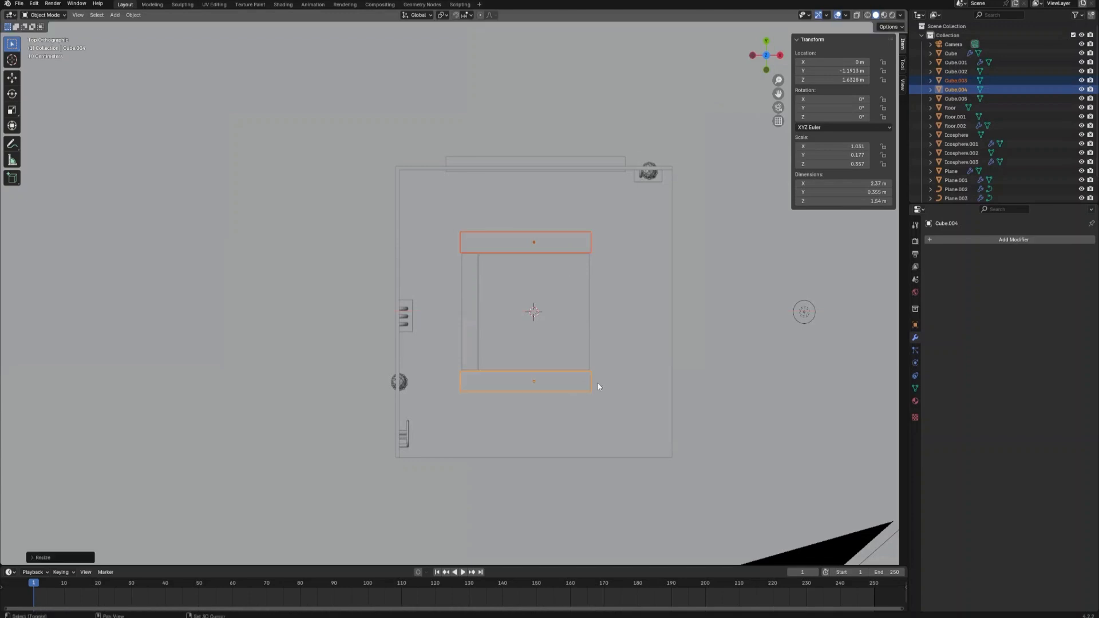
middle_drag(603, 357, 582, 296)
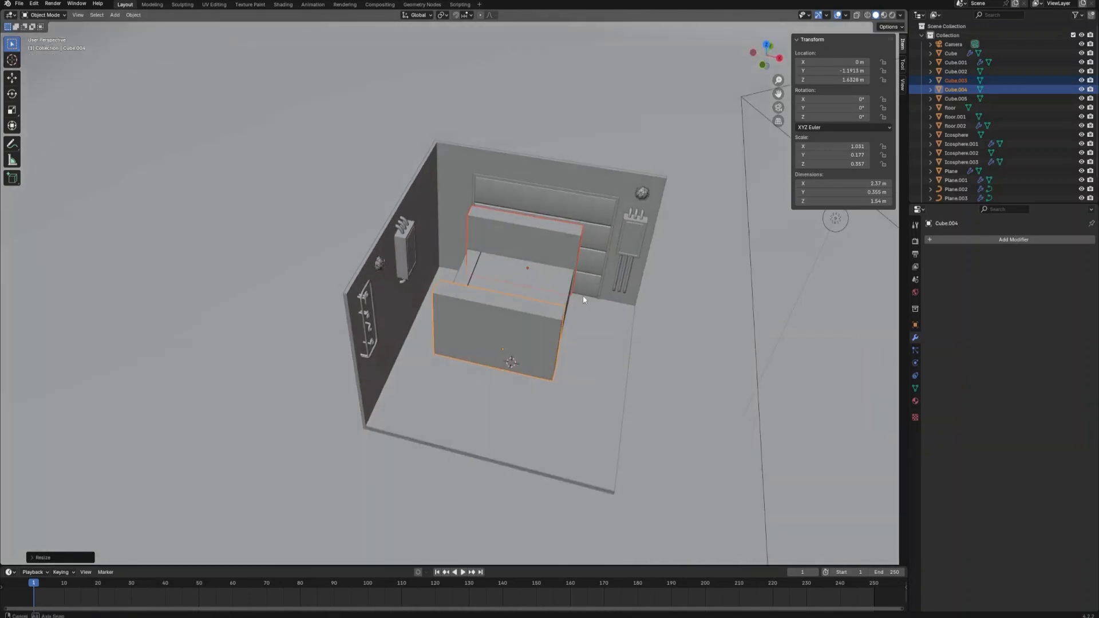
- Raise the top face of the narrow back block along Z to make a backrest about 2.37 m high
click(464, 277)
key(Tab)
key(g)
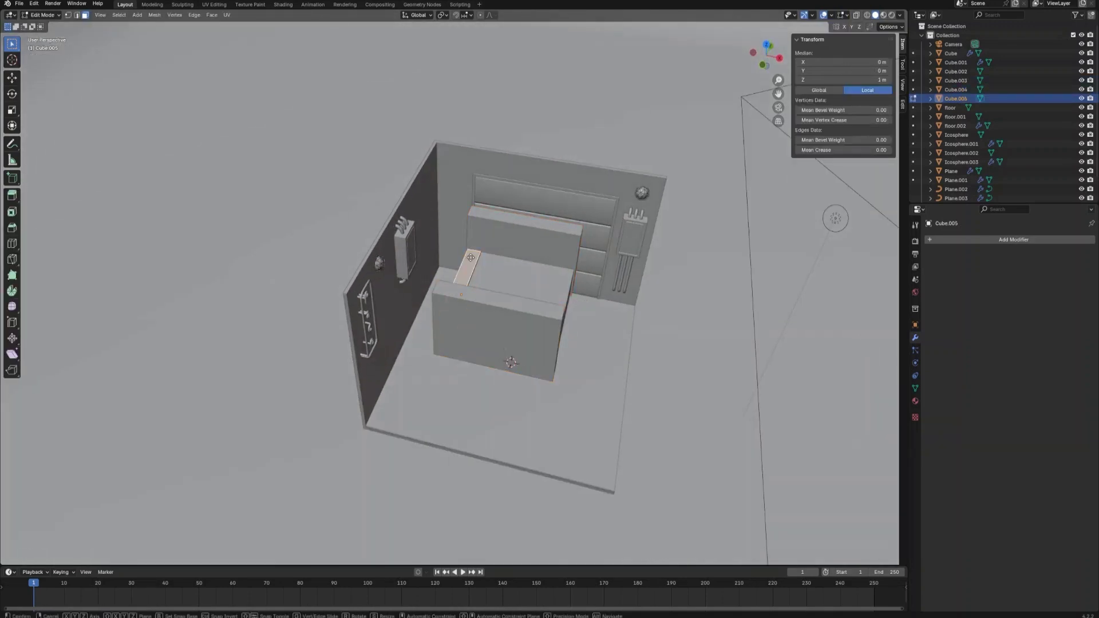
key(z)
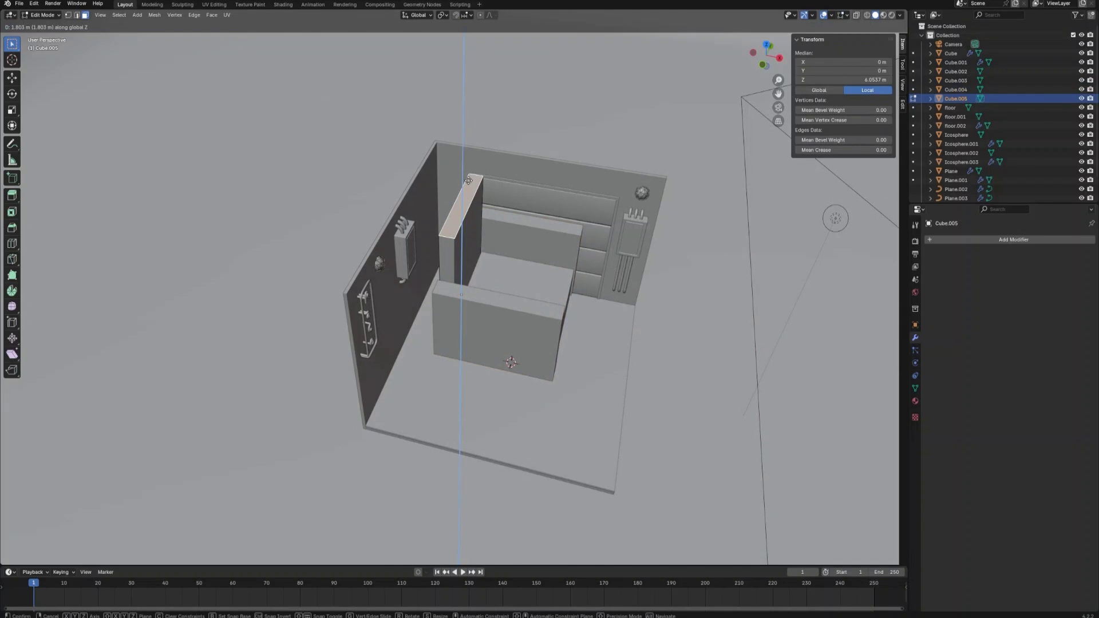
click(468, 187)
middle_drag(591, 336, 532, 319)
key(Tab)
- Apply the scale of the seat block, both side slabs and the backrest individually
click(532, 319)
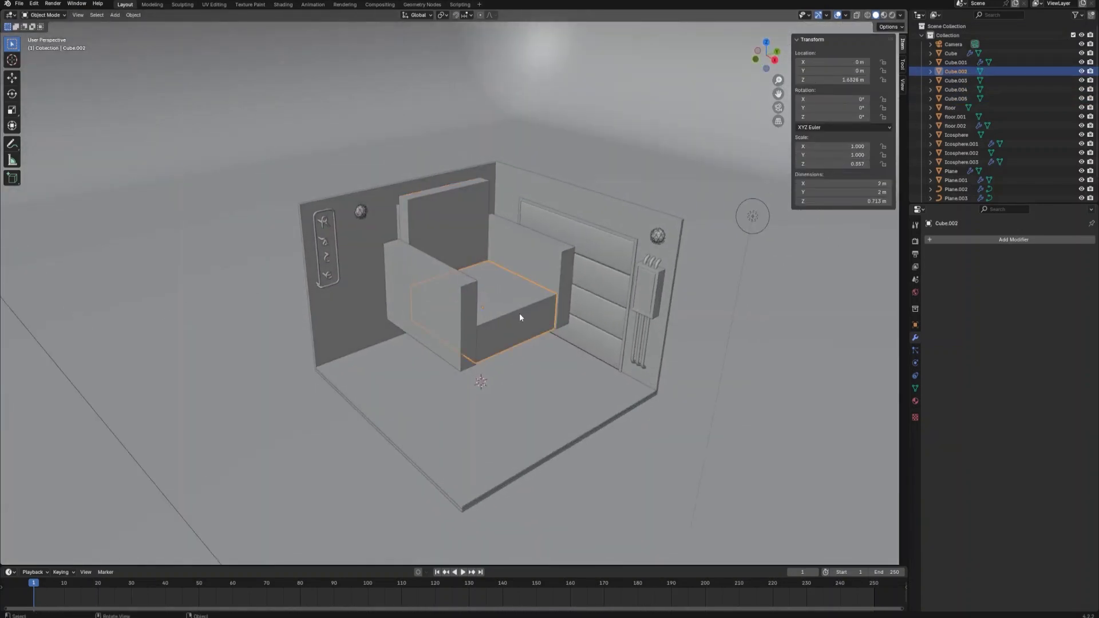
key(ctrl+a)
click(518, 312)
click(550, 263)
key(ctrl+a)
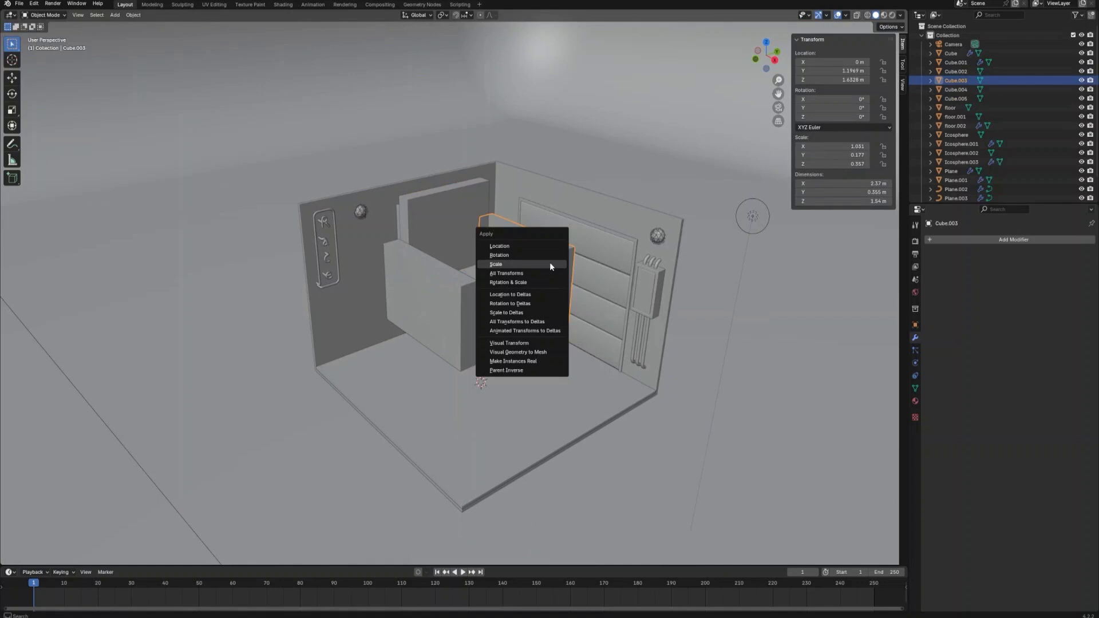
click(550, 262)
click(438, 300)
key(ctrl+a)
click(438, 300)
key(ctrl+a)
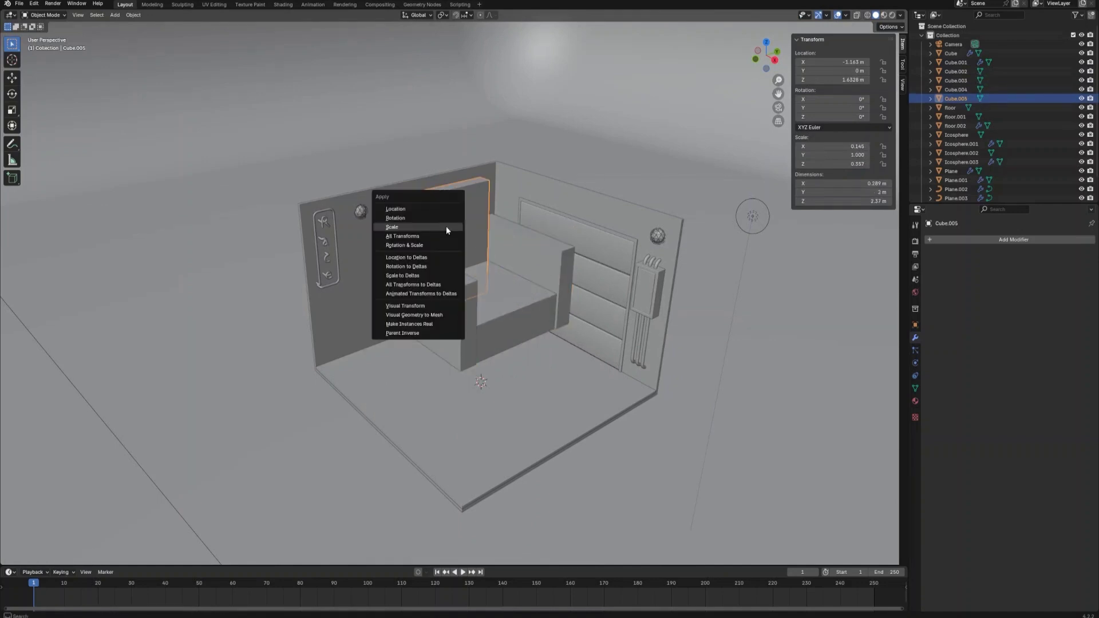
click(445, 225)
- Add a Bevel modifier with 10 segments to the seat block
click(502, 305)
middle_drag(510, 317, 573, 322)
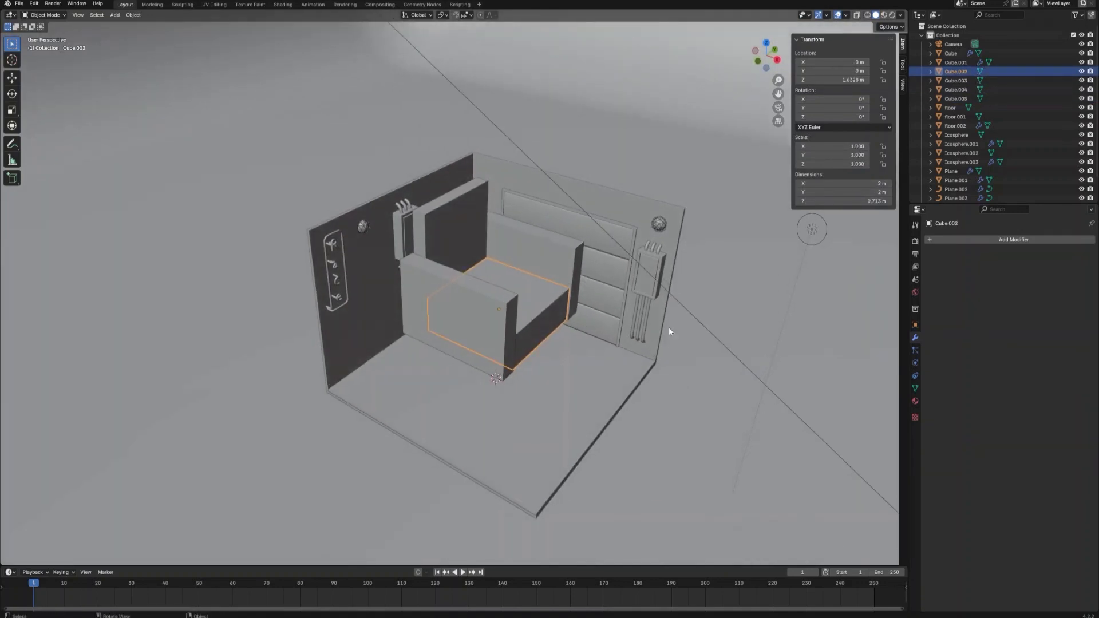
click(953, 239)
mouse_move(950, 240)
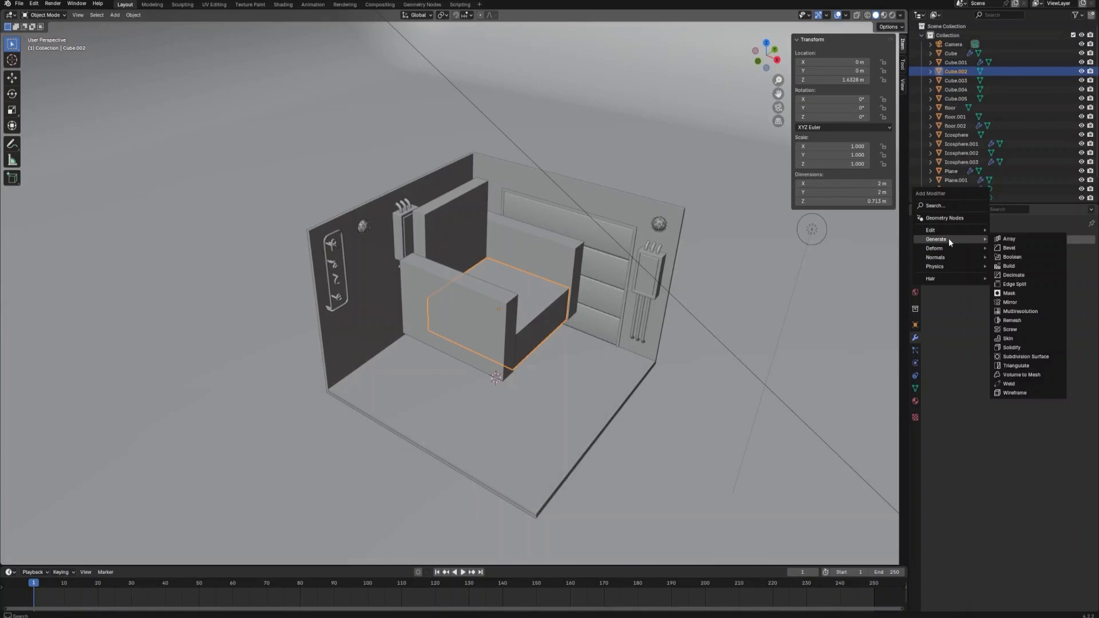
click(1007, 248)
middle_drag(750, 391, 790, 389)
text(10)
key(Return)
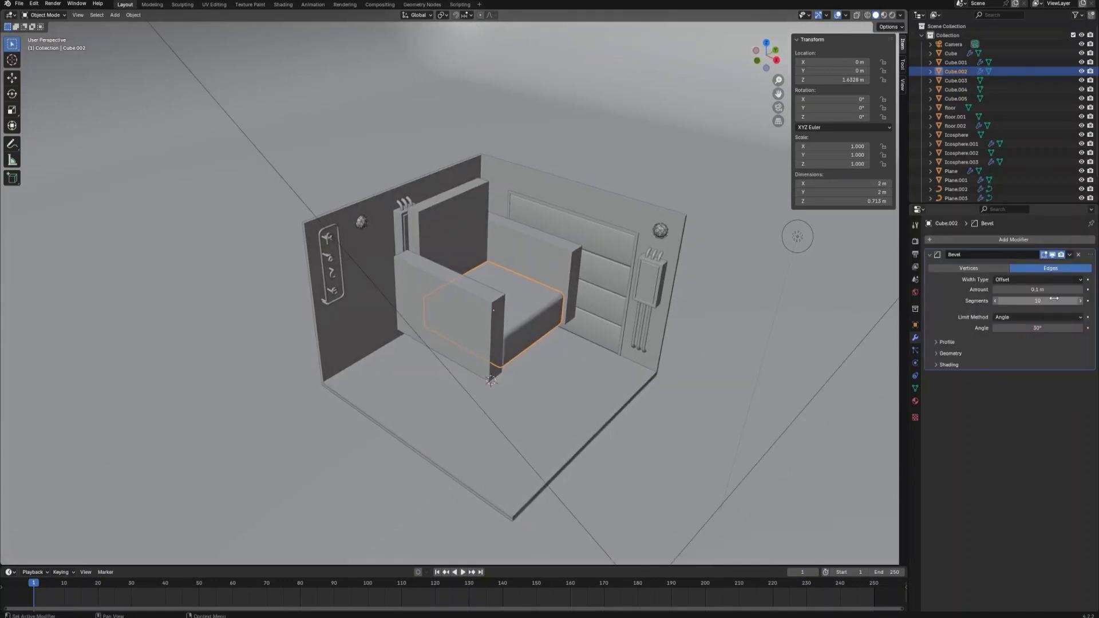
- Copy the seat block's Bevel modifier to both armrests and the backrest
shift+click(546, 256)
shift+click(453, 229)
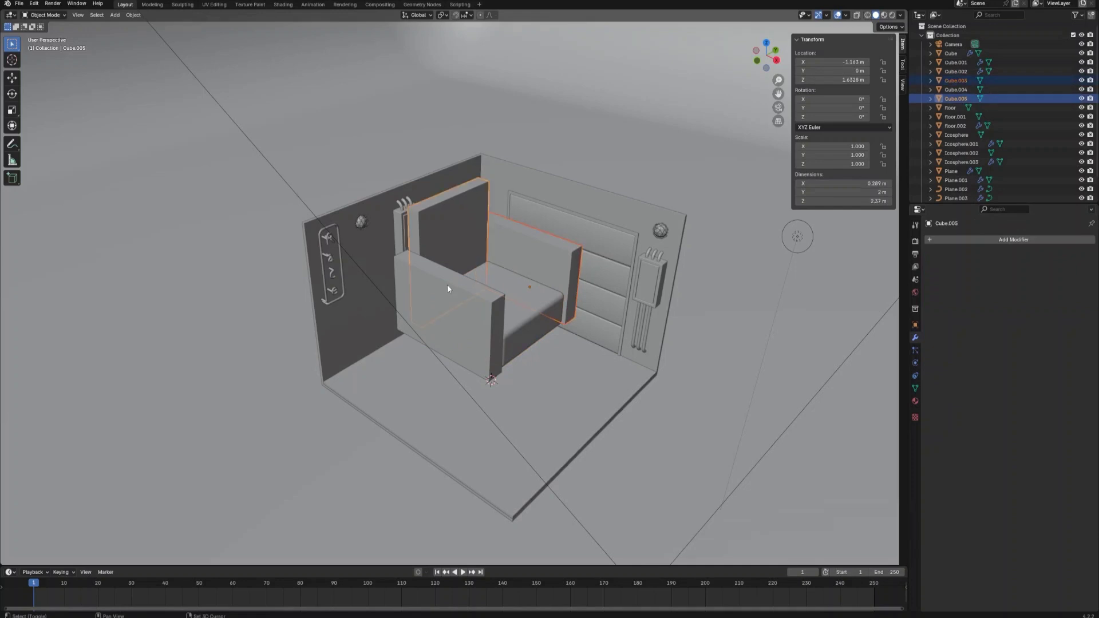
shift+click(448, 284)
shift+click(518, 302)
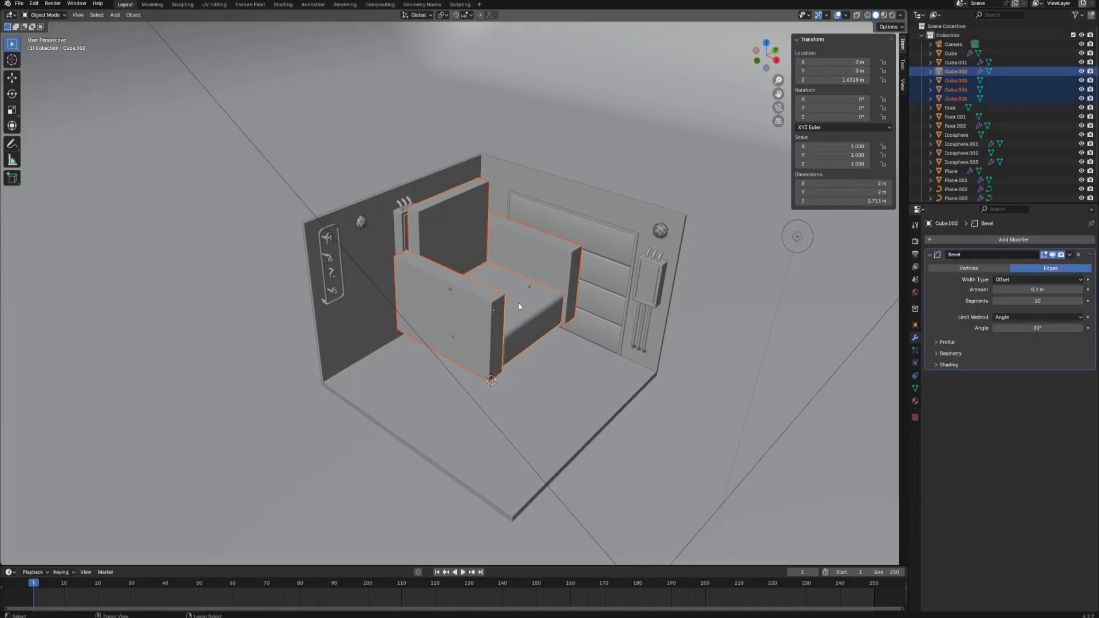
key(ctrl+l)
click(484, 379)
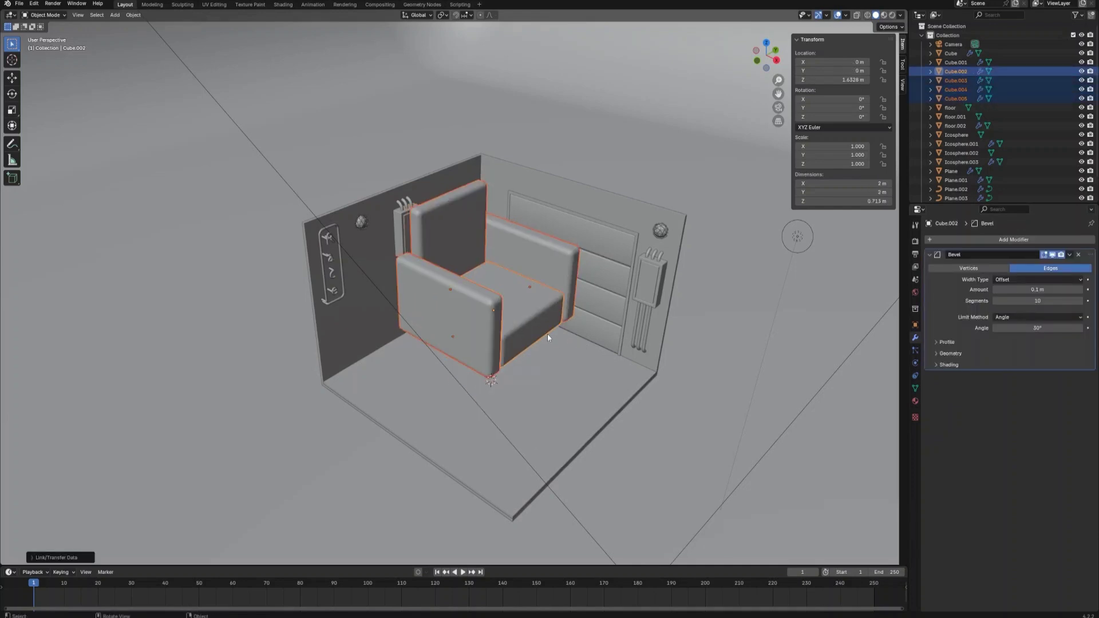
middle_drag(565, 360, 521, 355)
- Add a new cube at the scene origin and raise it along Z above the chair's seat
click(518, 354)
key(shift+a)
mouse_move(518, 354)
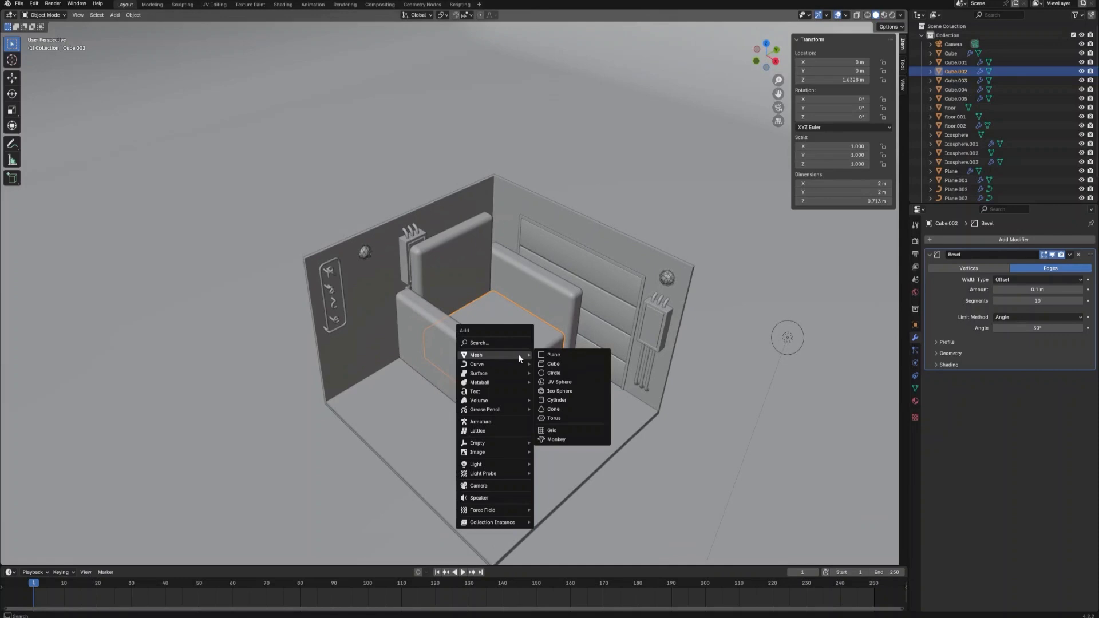
click(553, 364)
key(g)
key(z)
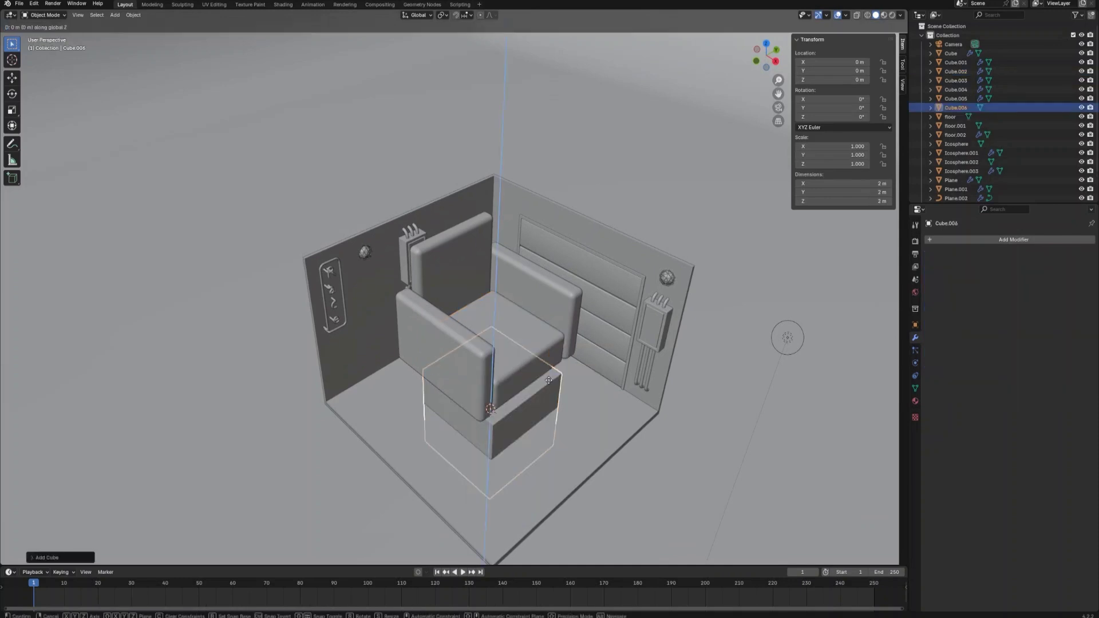
click(641, 225)
- Flatten the raised cube along Z into a slab about 0.3 m thick
key(s)
key(z)
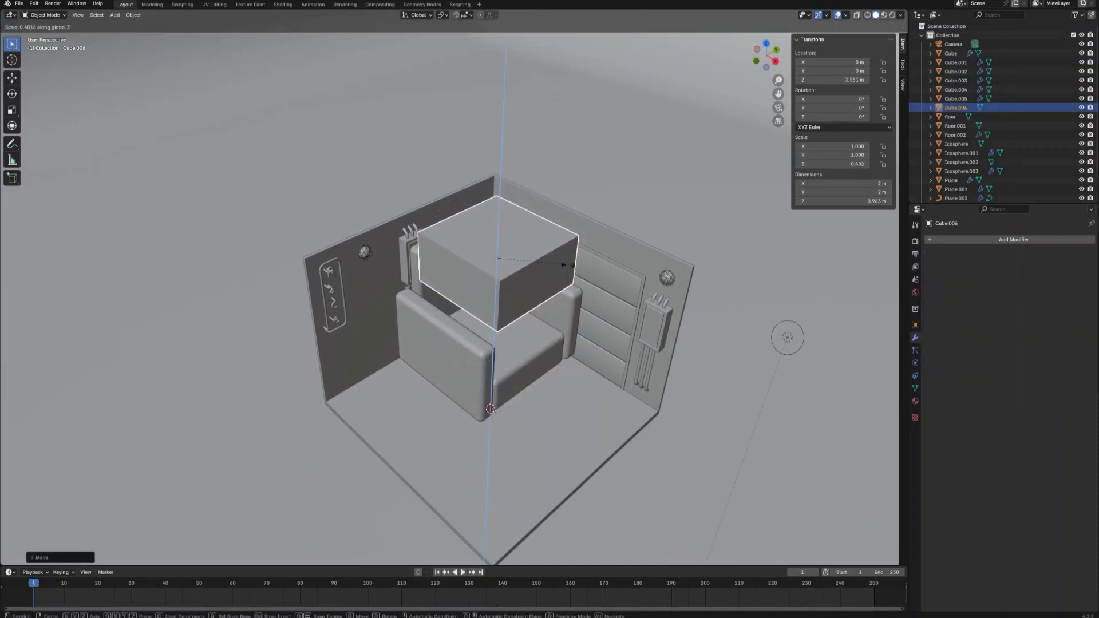
click(558, 315)
middle_drag(556, 312, 569, 290)
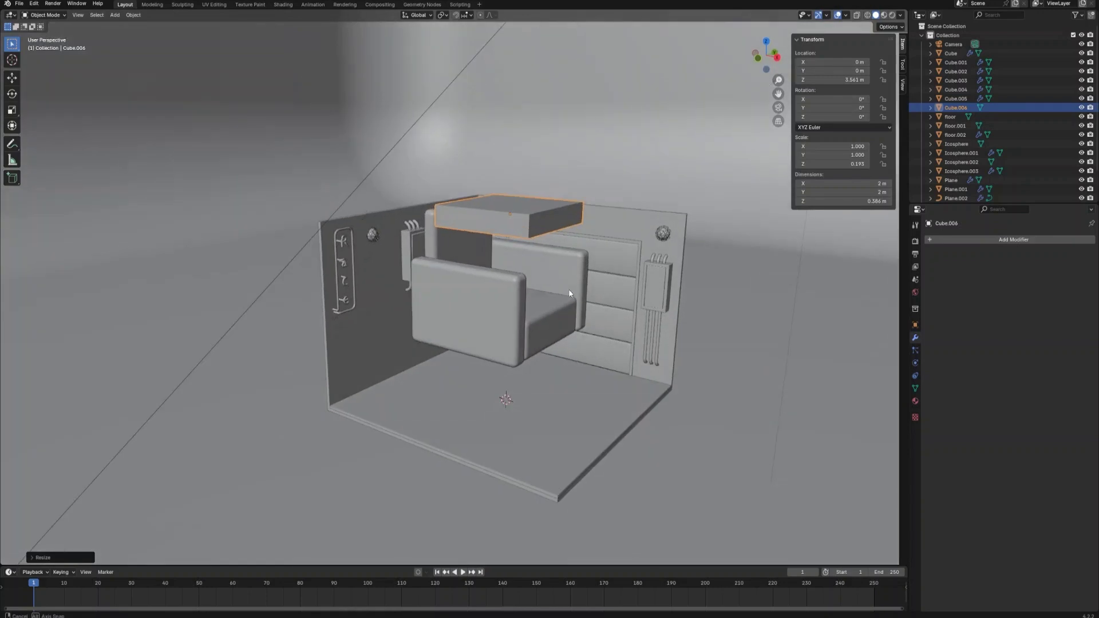
key(s)
key(z)
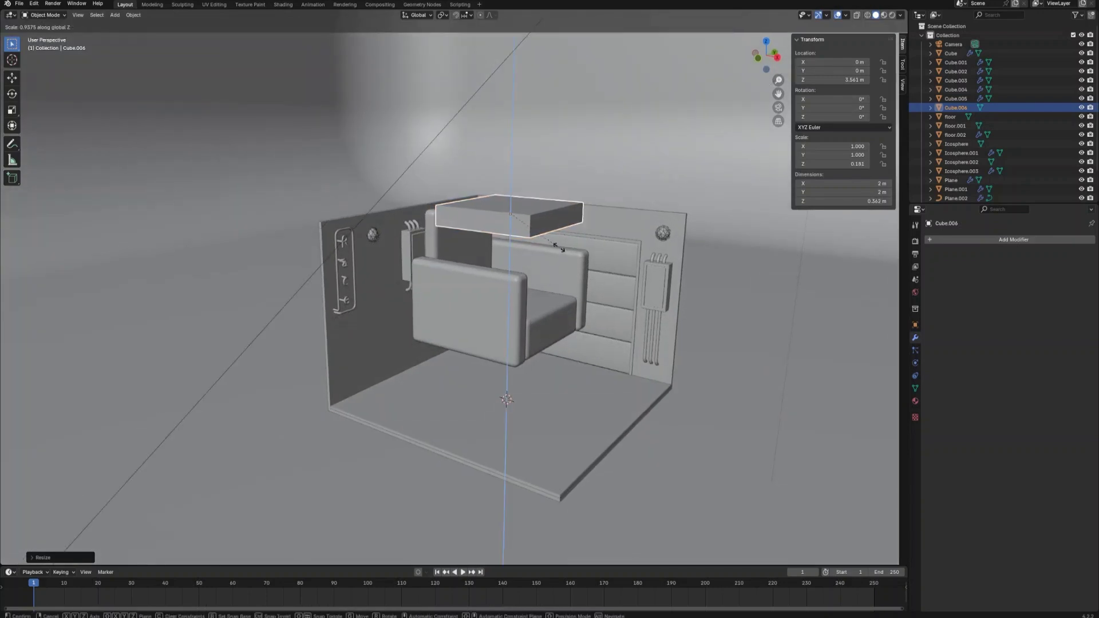
click(566, 243)
middle_drag(566, 243, 563, 318)
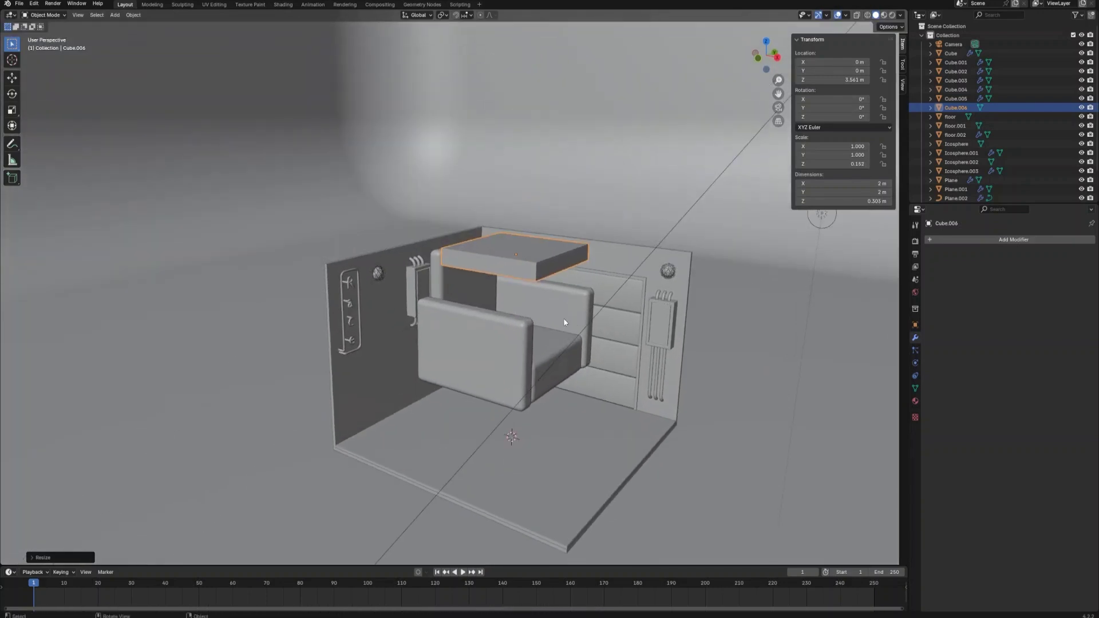
- Apply the slab's scale and bevel all its edges with 6 segments and an offset of about 0.06 m
key(ctrl+a)
click(563, 317)
key(Tab)
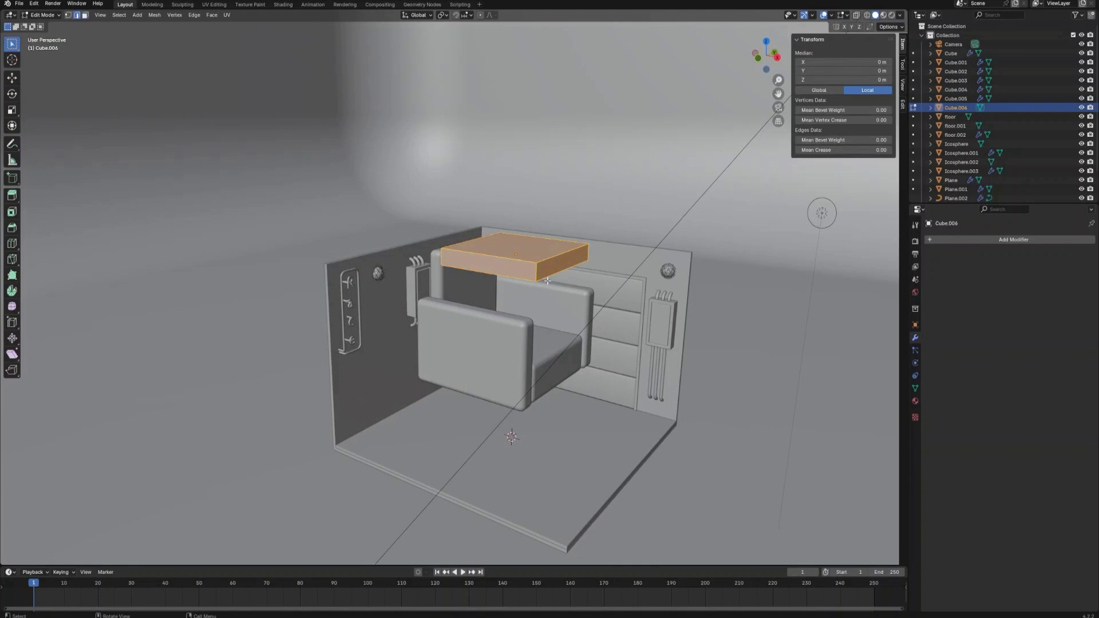
key(ctrl+b)
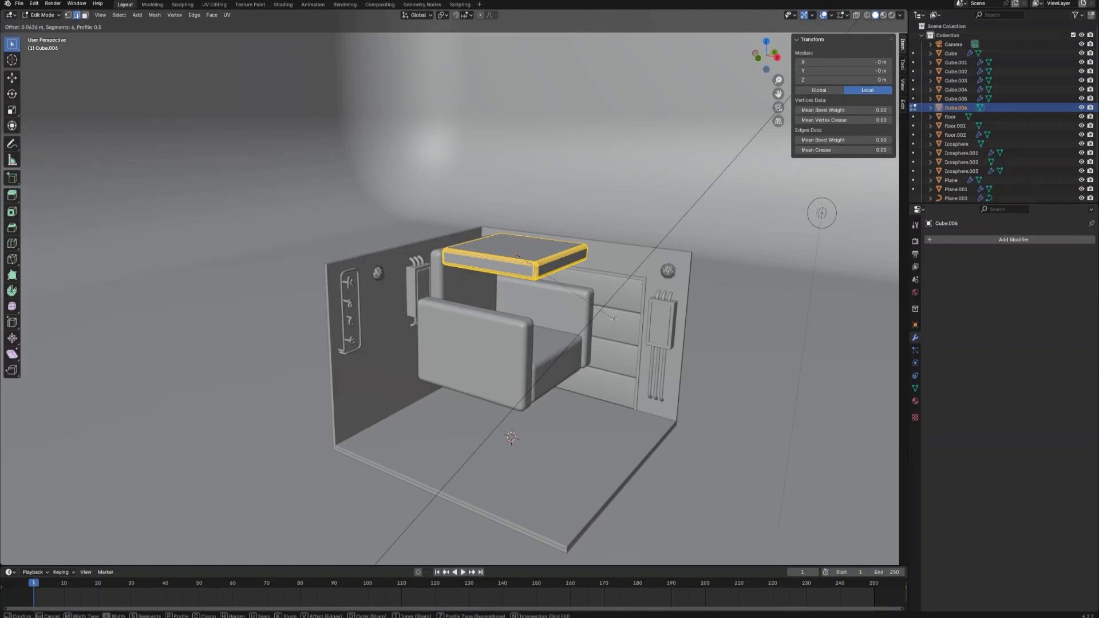
click(606, 318)
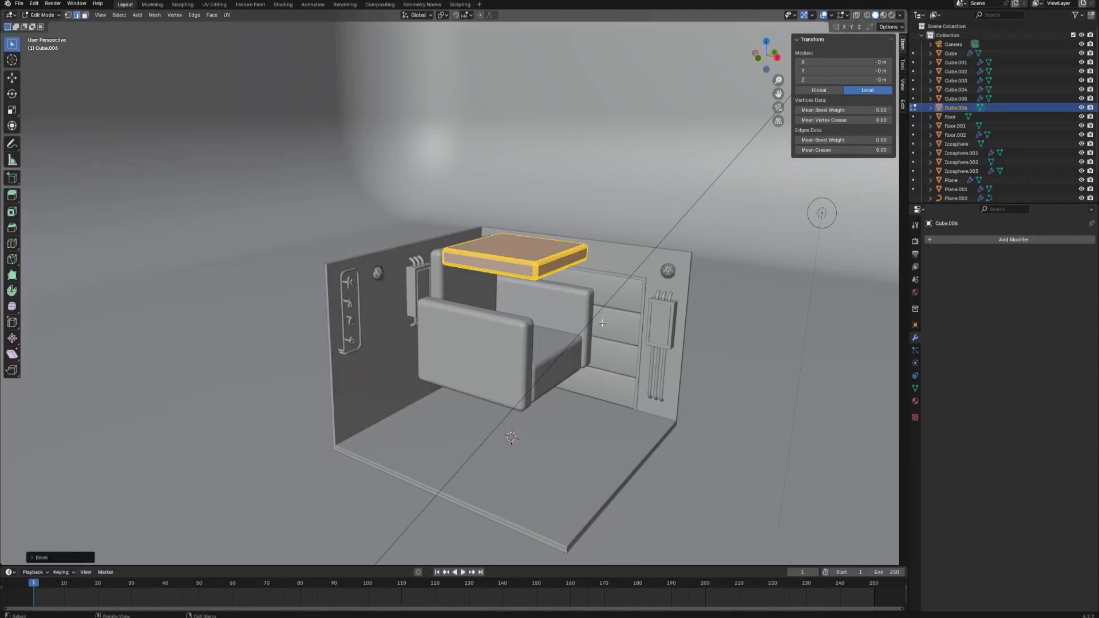
- Select the slab's lower vertices in wireframe shading, assign them to a new vertex group, and return to solid shading
click(757, 57)
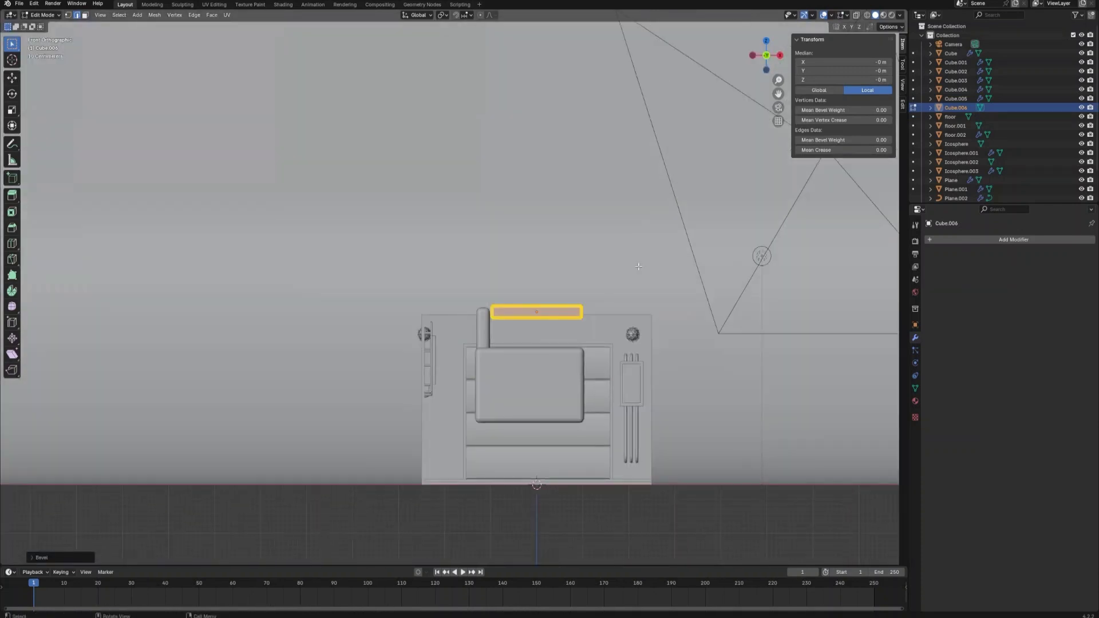
click(867, 15)
click(700, 310)
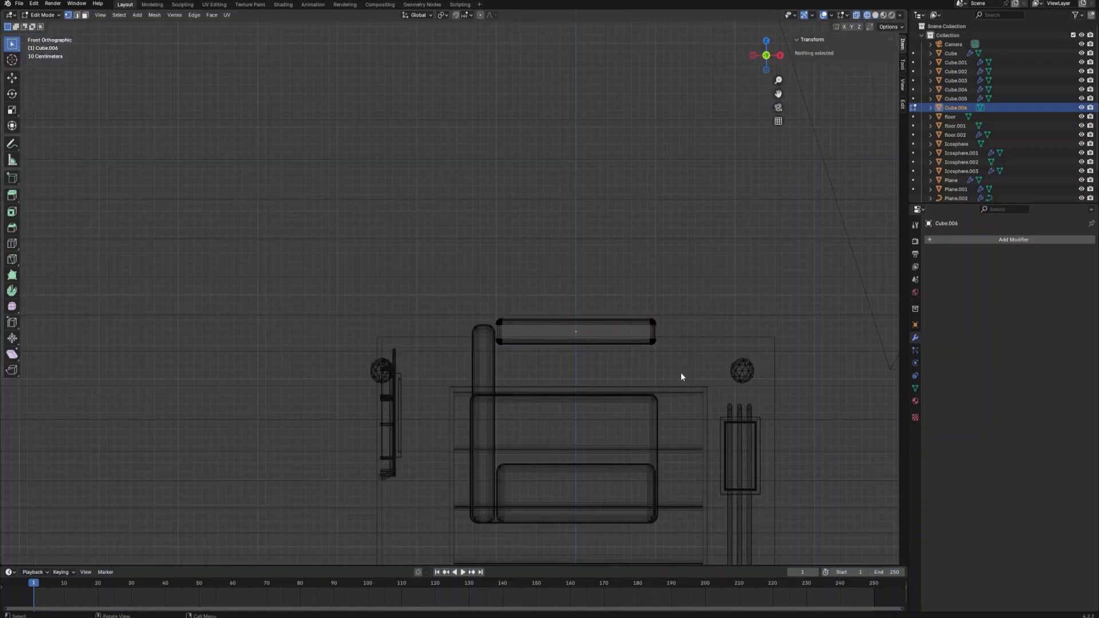
drag(681, 373, 469, 336)
middle_drag(750, 323, 689, 328)
click(915, 388)
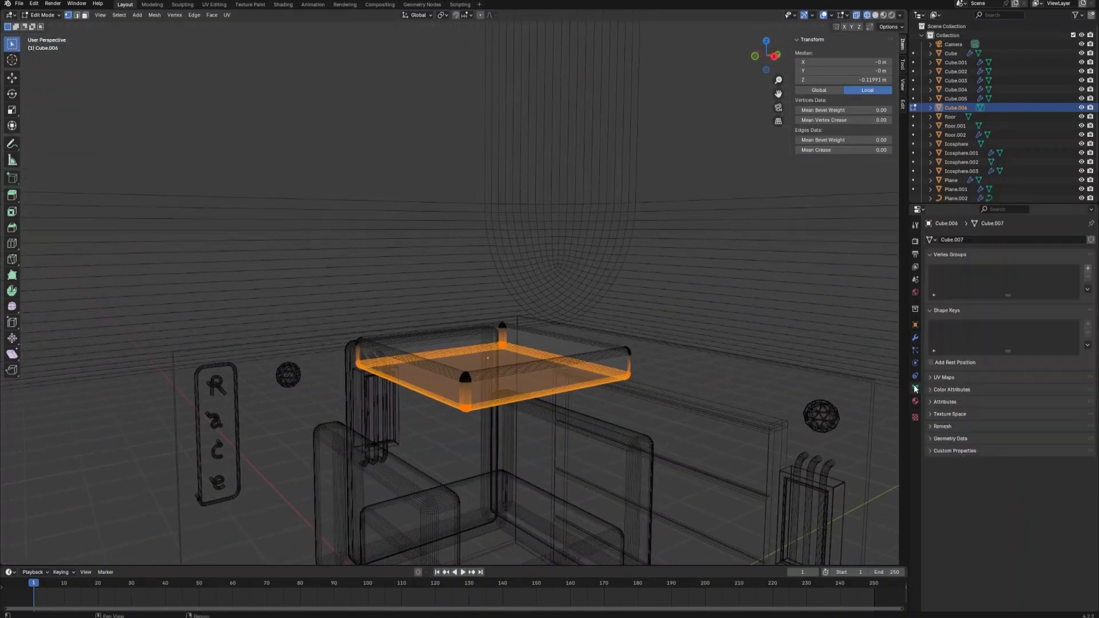
click(1088, 269)
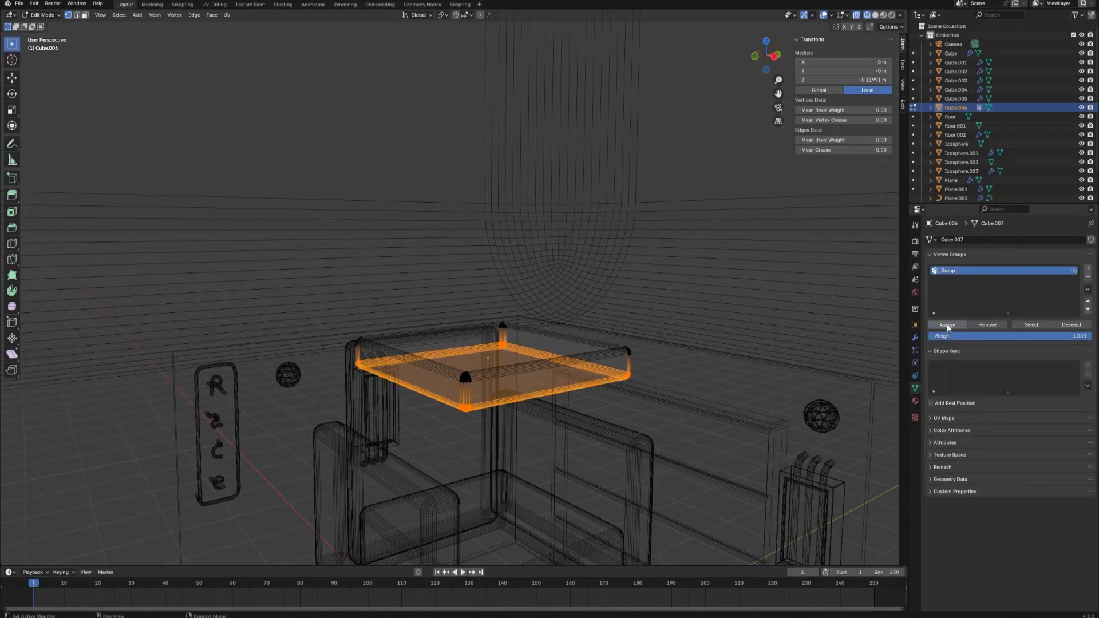
click(948, 325)
click(875, 15)
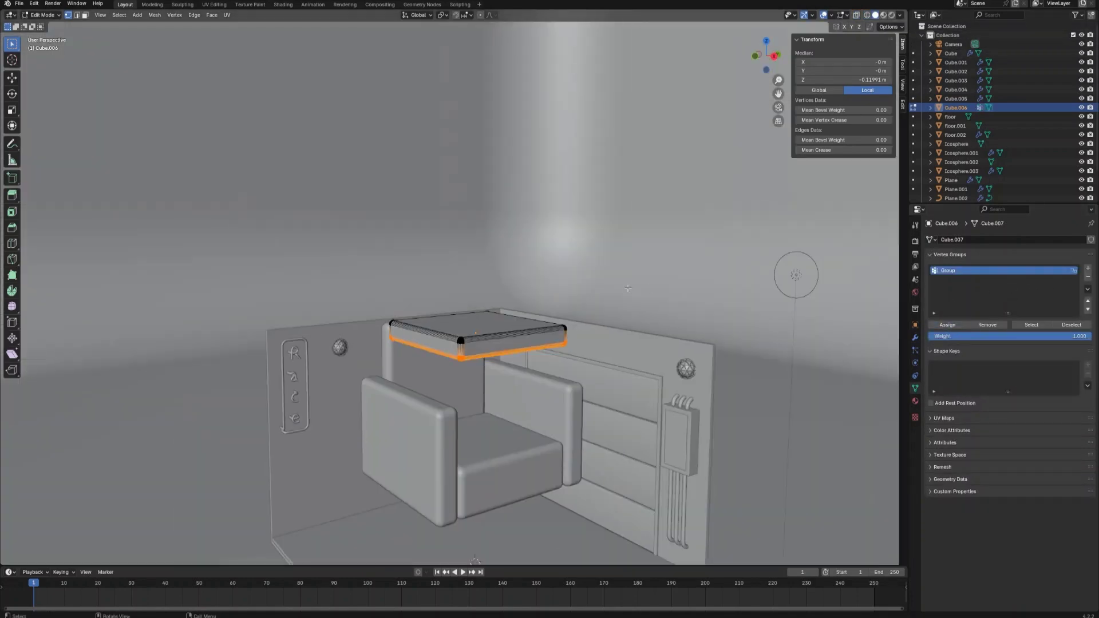
- Add 40 evenly spaced, centred loop cuts across the slab's top in one direction
mouse_move(630, 343)
middle_down()
mouse_move(884, 349)
mouse_move(605, 346)
middle_up()
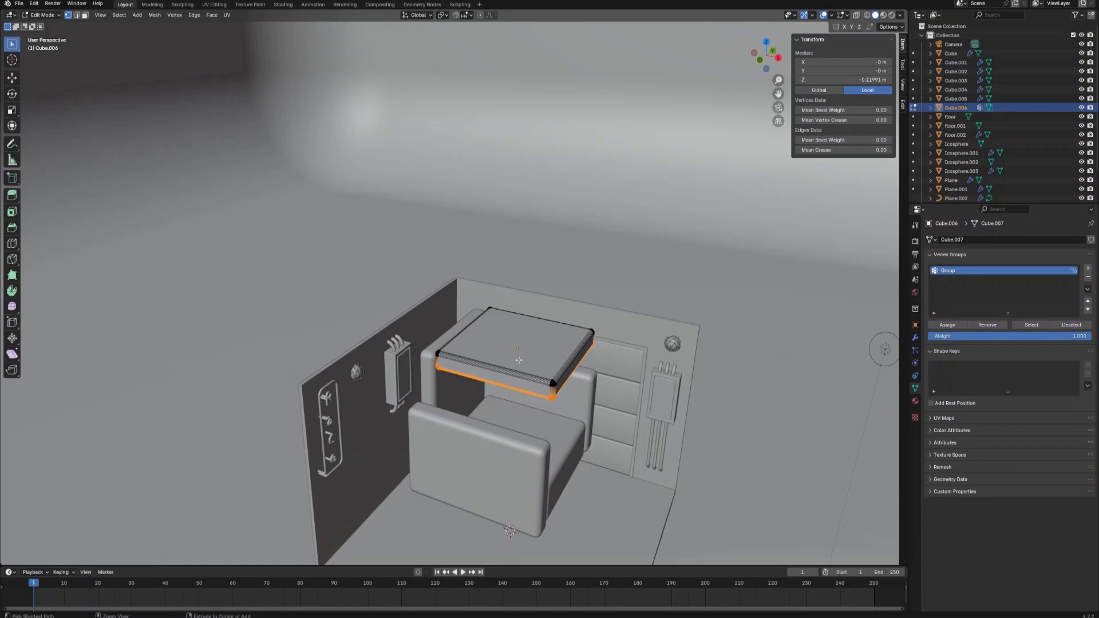
key(ctrl+r)
scroll(533, 323, up, 13)
scroll(532, 324, up, 20)
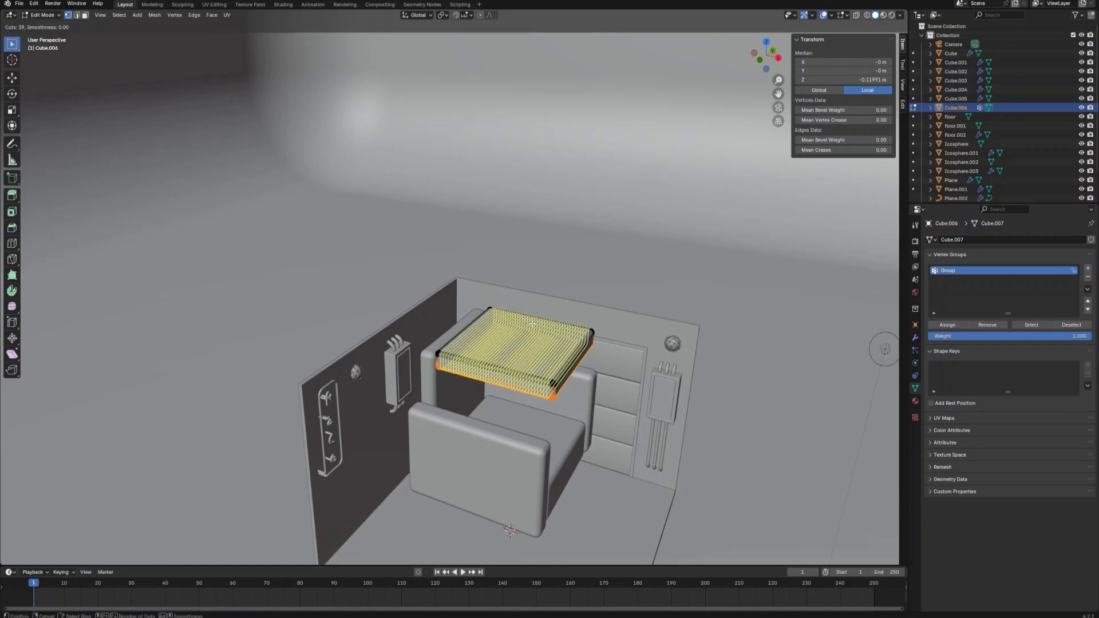
scroll(533, 324, up, 3)
scroll(533, 324, down, 1)
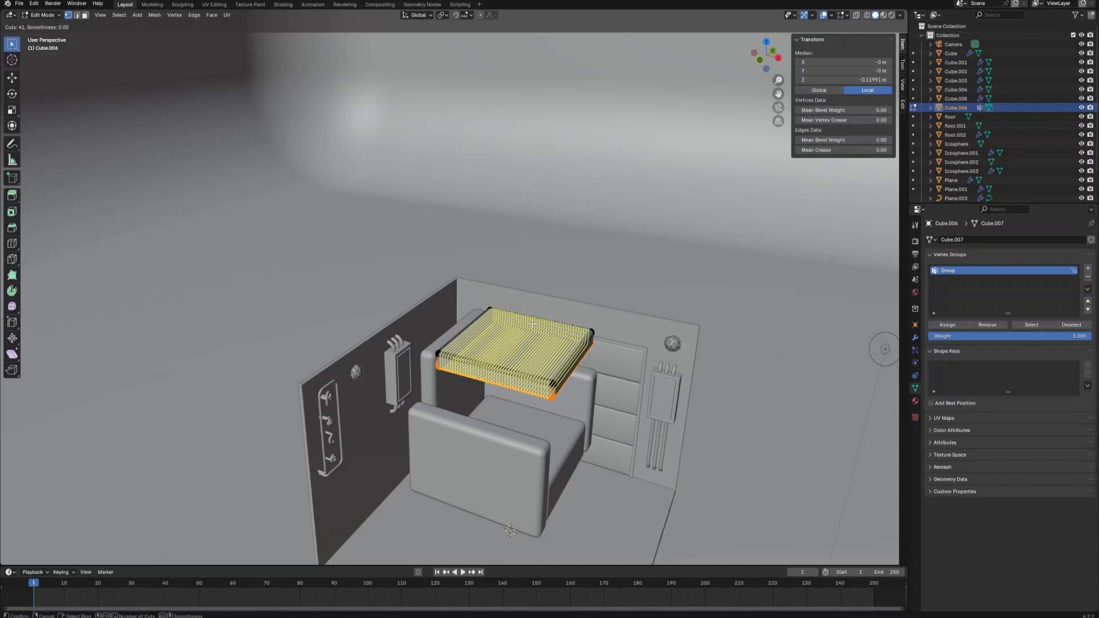
scroll(533, 324, down, 1)
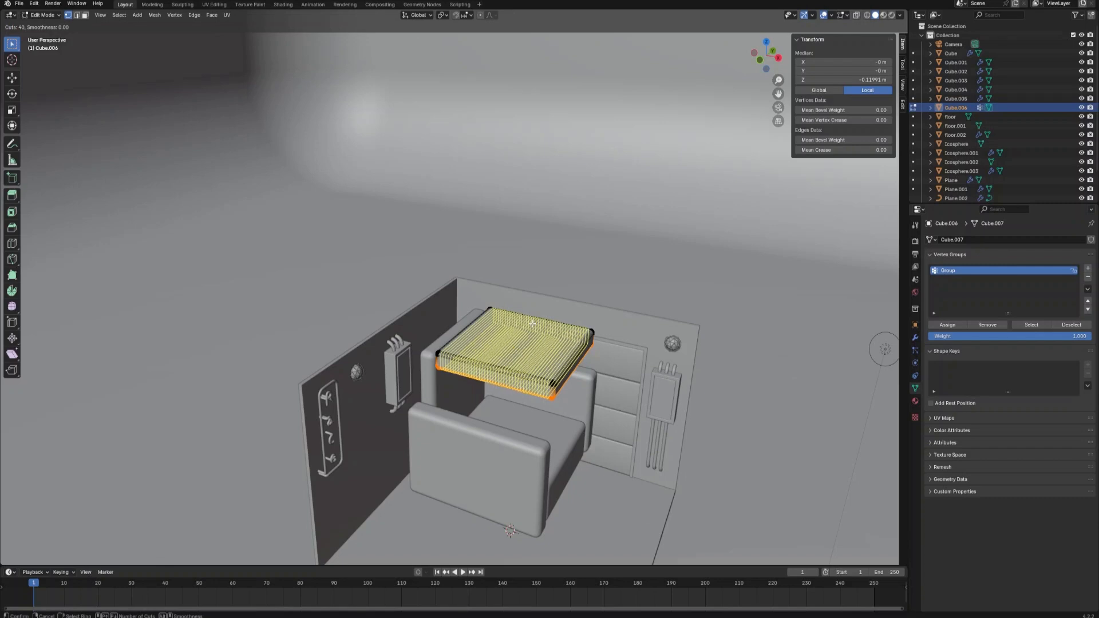
click(532, 323)
right_click(532, 323)
- Add 40 evenly spaced loop cuts across the slab's top in the other direction, perpendicular to the existing cuts
key(ctrl+r)
scroll(572, 355, up, 6)
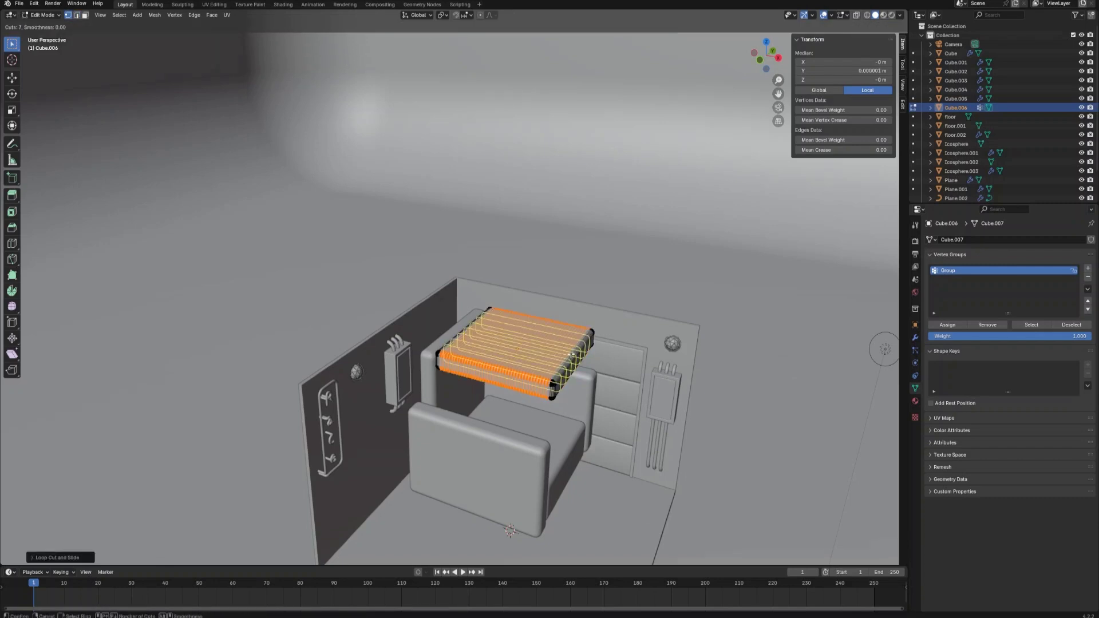
scroll(572, 355, up, 18)
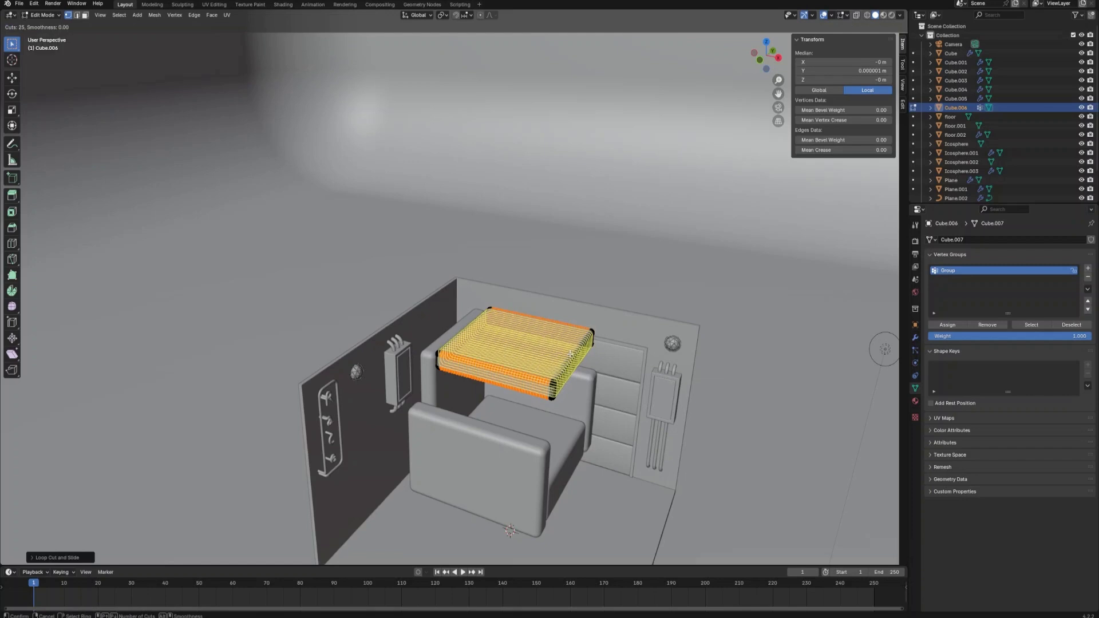
scroll(571, 355, up, 9)
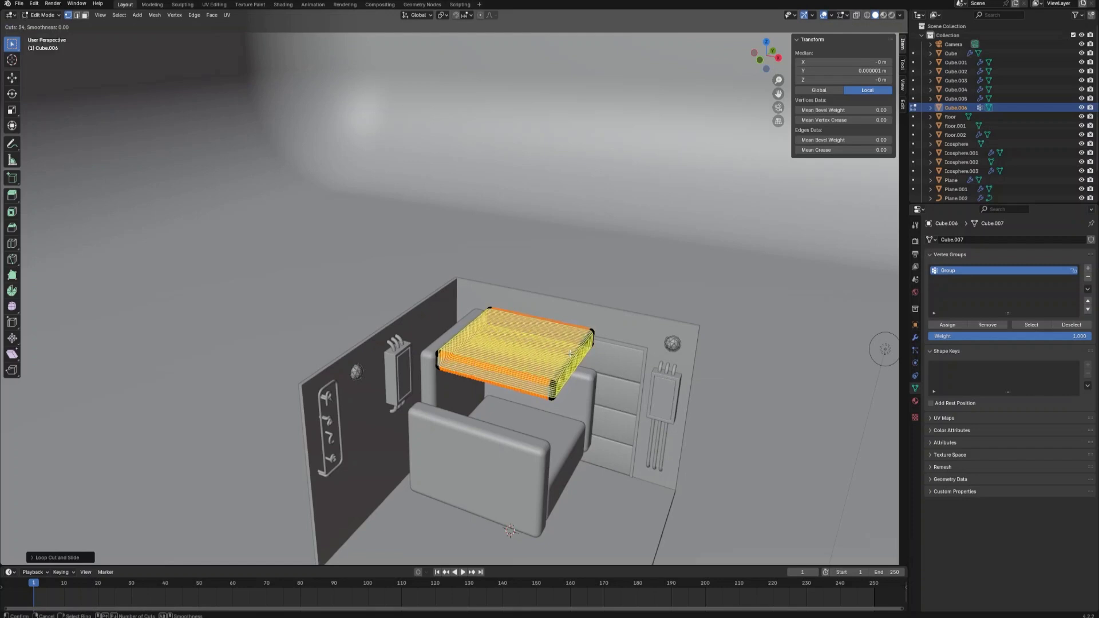
scroll(571, 355, up, 6)
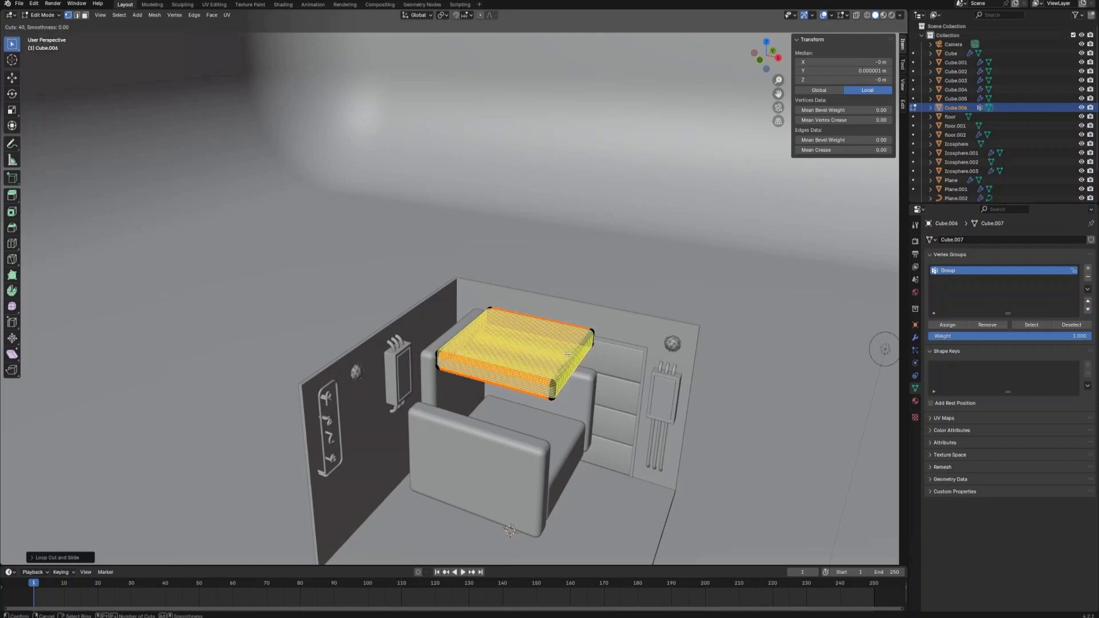
click(568, 354)
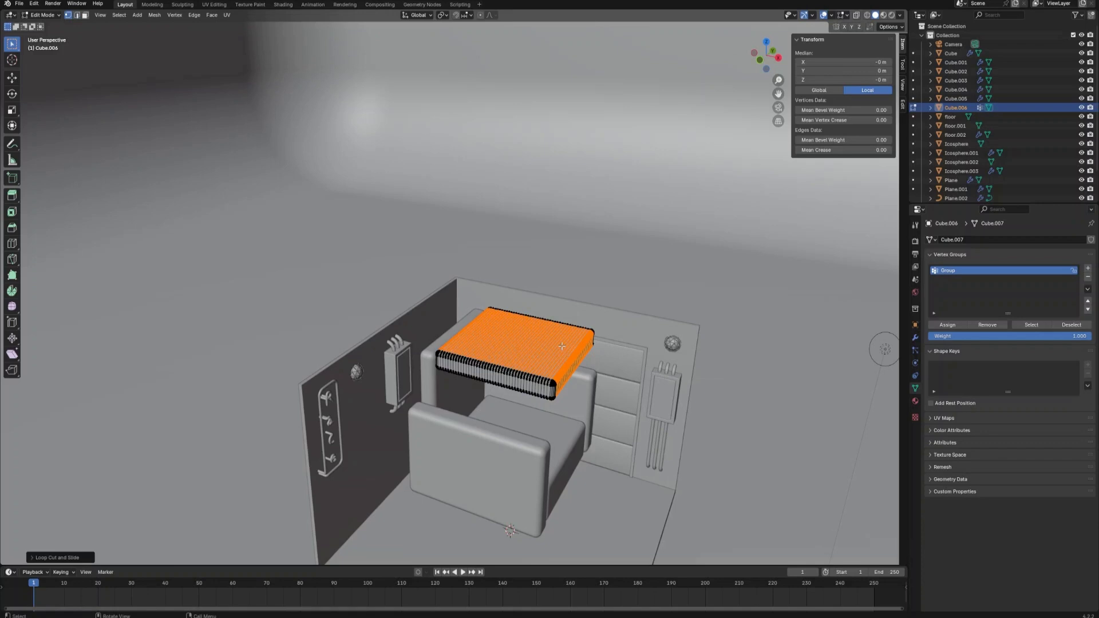
- Add evenly spaced, centred horizontal loop cuts around the slab's sides
key(Tab)
mouse_move(568, 348)
middle_down()
mouse_move(544, 335)
mouse_move(584, 361)
middle_up()
scroll(559, 349, up, 3)
key(Tab)
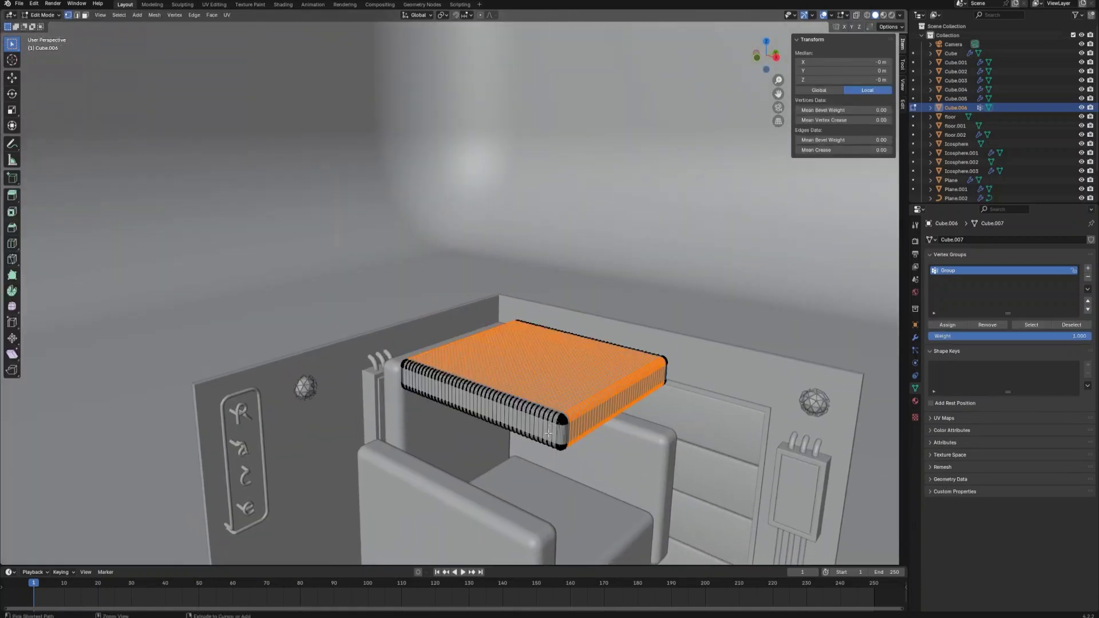
key(ctrl+r)
scroll(549, 434, up, 6)
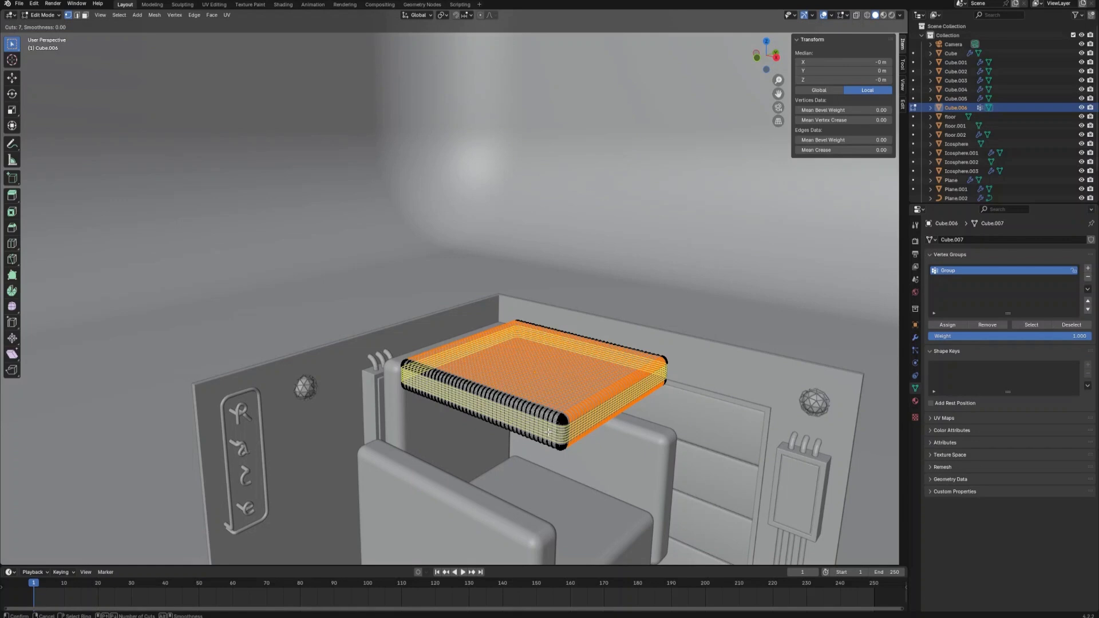
scroll(549, 432, down, 1)
scroll(548, 432, up, 2)
click(548, 432)
right_click(549, 432)
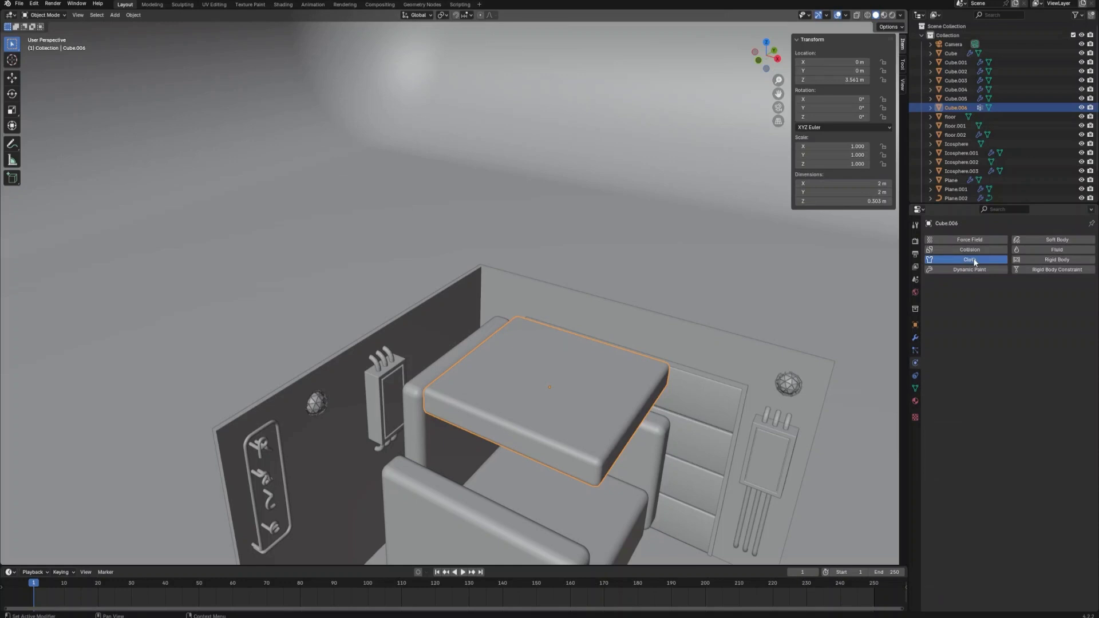
- Give the slab cloth physics and enable its internal pressure with a value of 5
click(975, 262)
scroll(988, 455, down, 3)
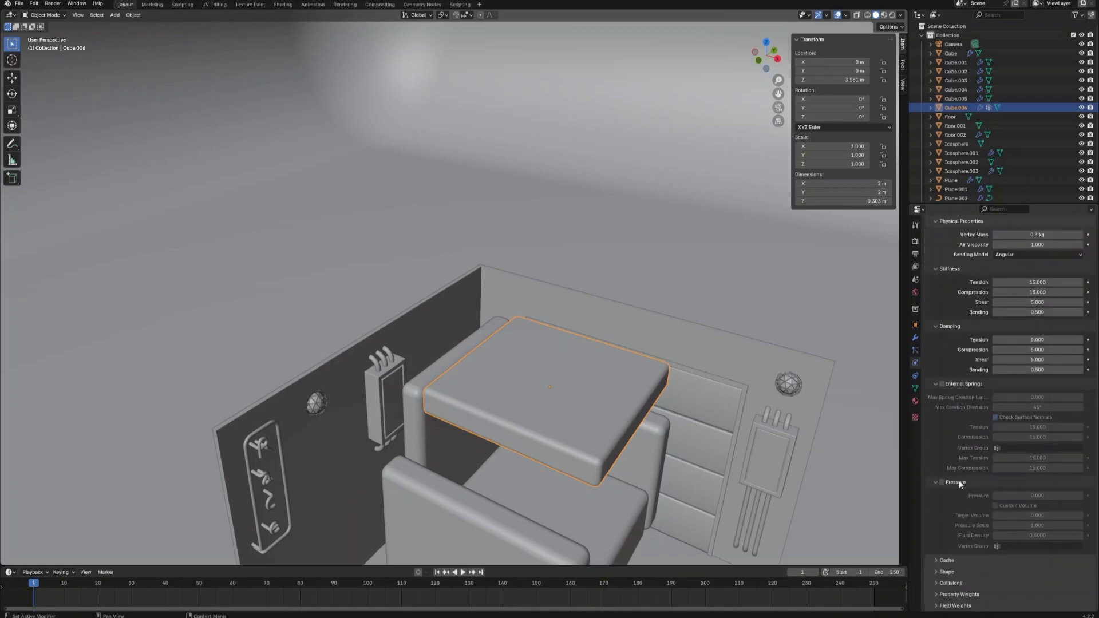
click(943, 482)
double_click(1036, 496)
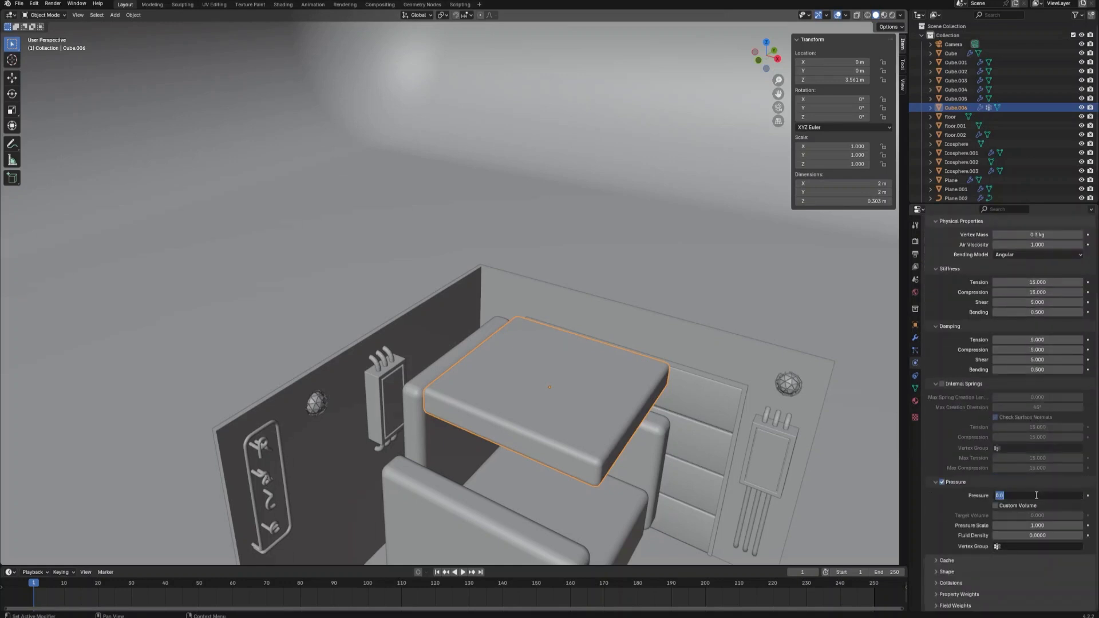
text(5)
key(Return)
- Pin the cloth's lower vertices by assigning the vertex group Group as the pin group
click(941, 572)
scroll(943, 571, down, 3)
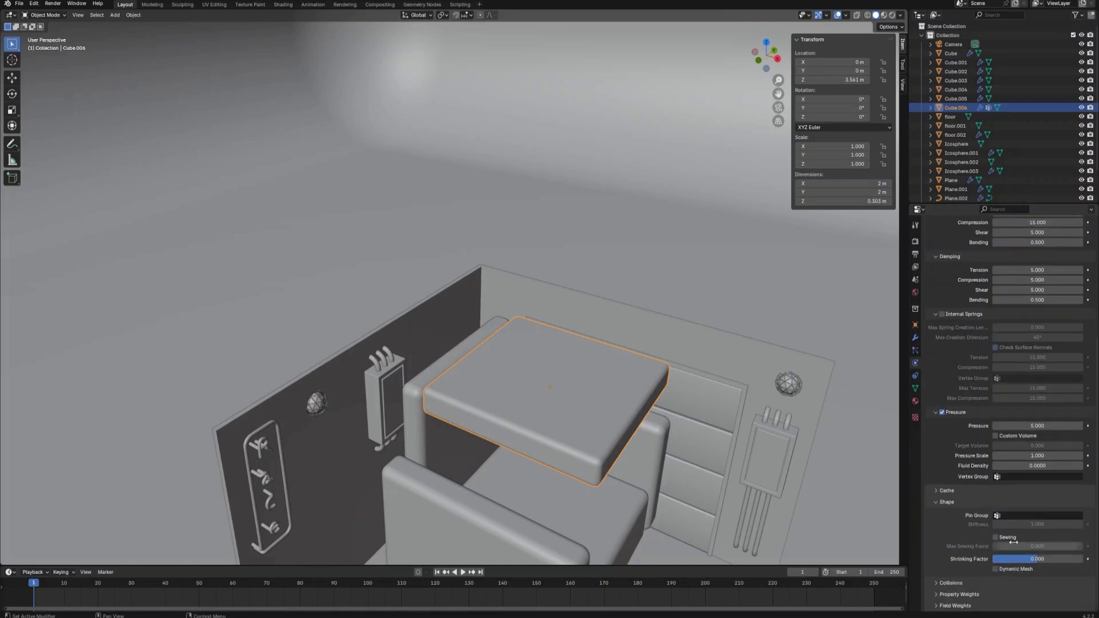
click(1041, 516)
click(1025, 528)
- Play the cloth simulation to about frame 58, inspect the inflated cushion, and return to the first frame
middle_drag(738, 475, 705, 483)
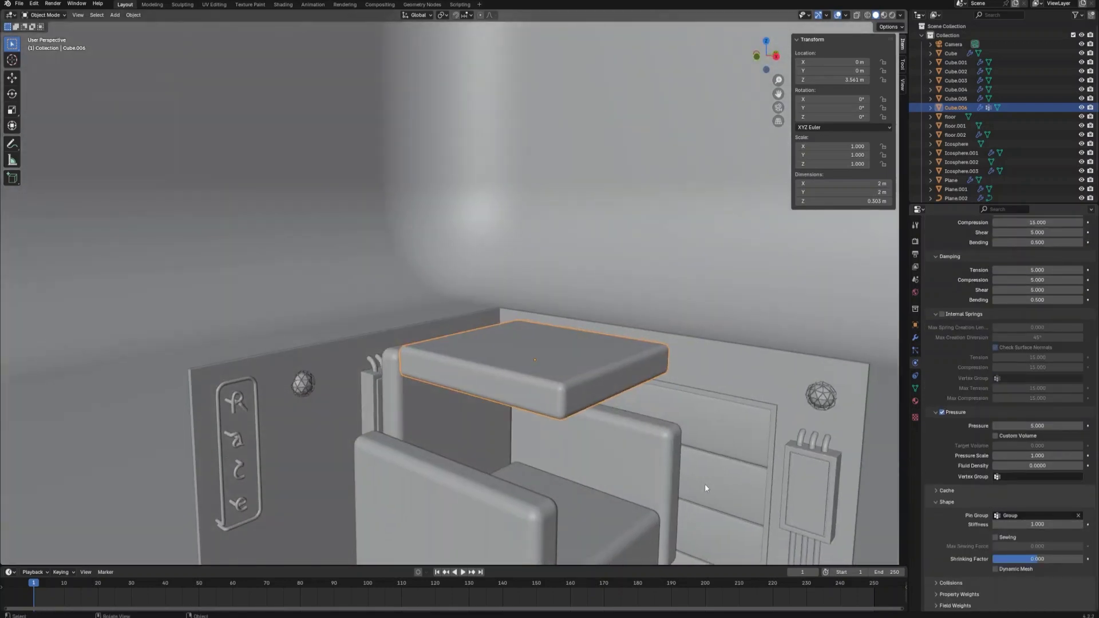
click(463, 572)
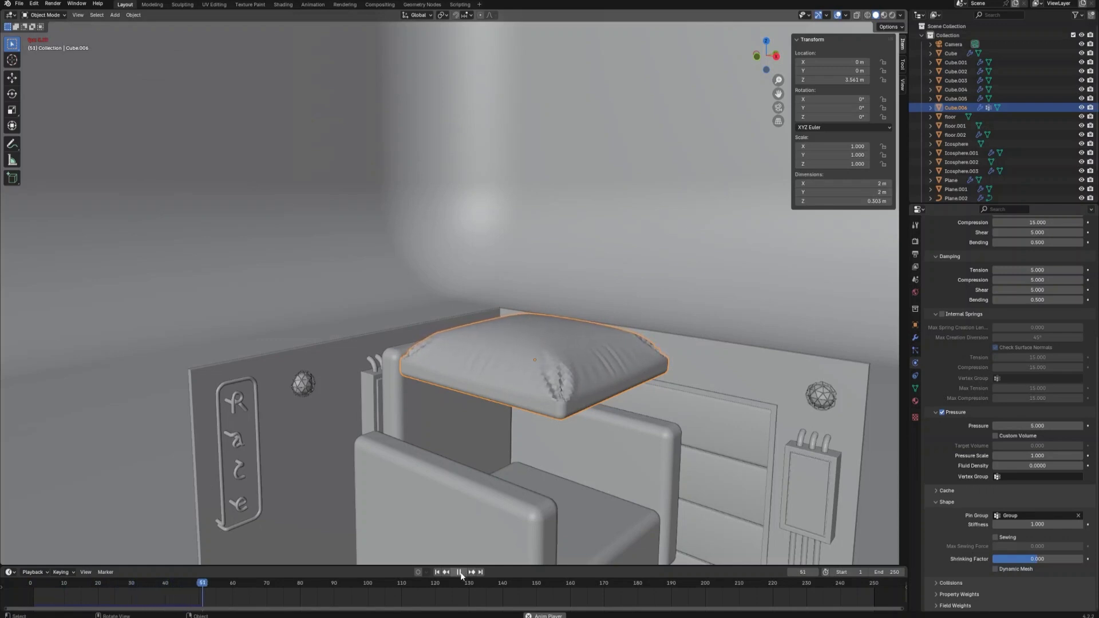
click(459, 572)
middle_drag(550, 504, 577, 481)
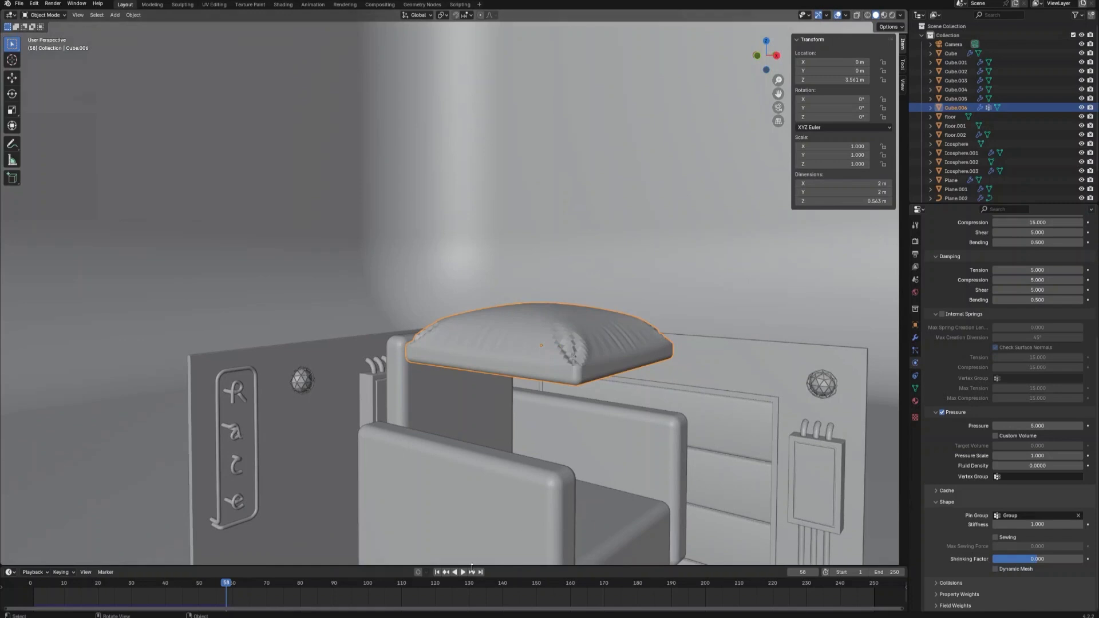
click(437, 572)
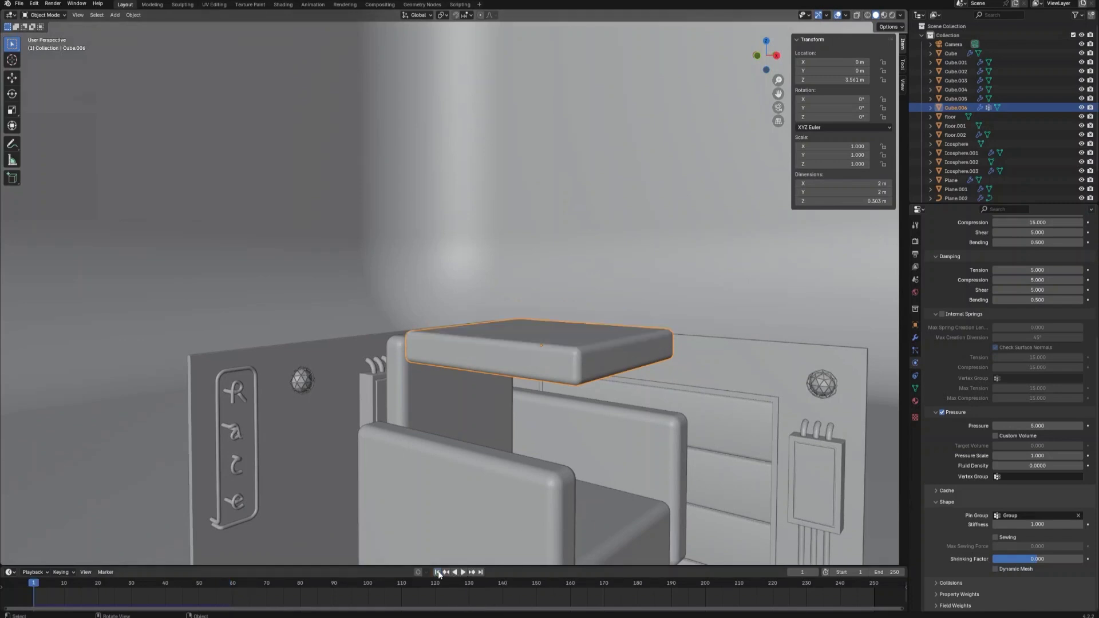
- Set the cloth pressure to 10 and run the simulation to frame 44 to inflate the cushion
click(1049, 425)
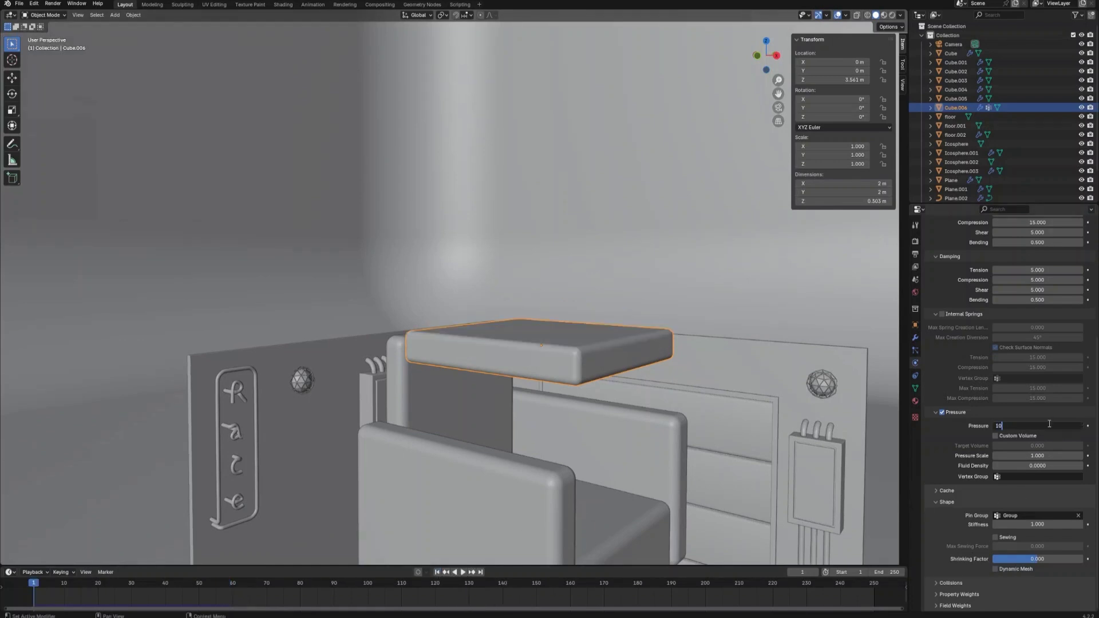
text(10)
key(Return)
click(463, 572)
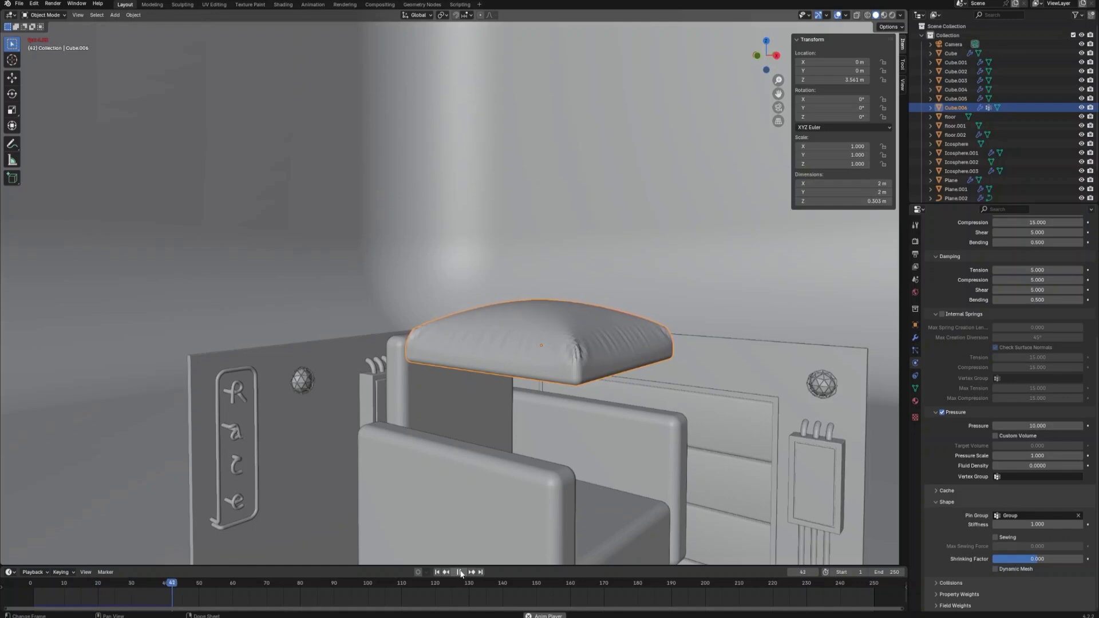
click(461, 573)
mouse_move(655, 470)
middle_down()
mouse_move(595, 469)
mouse_move(718, 469)
mouse_move(649, 487)
middle_up()
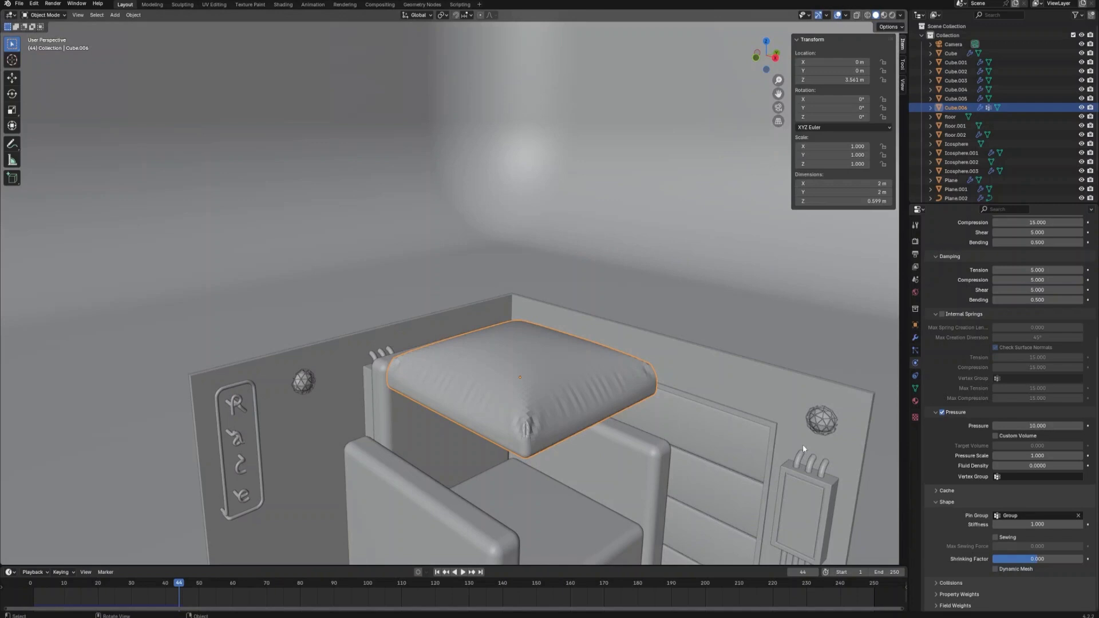
- Apply the Cloth modifier to keep the cushion's inflated shape
click(915, 337)
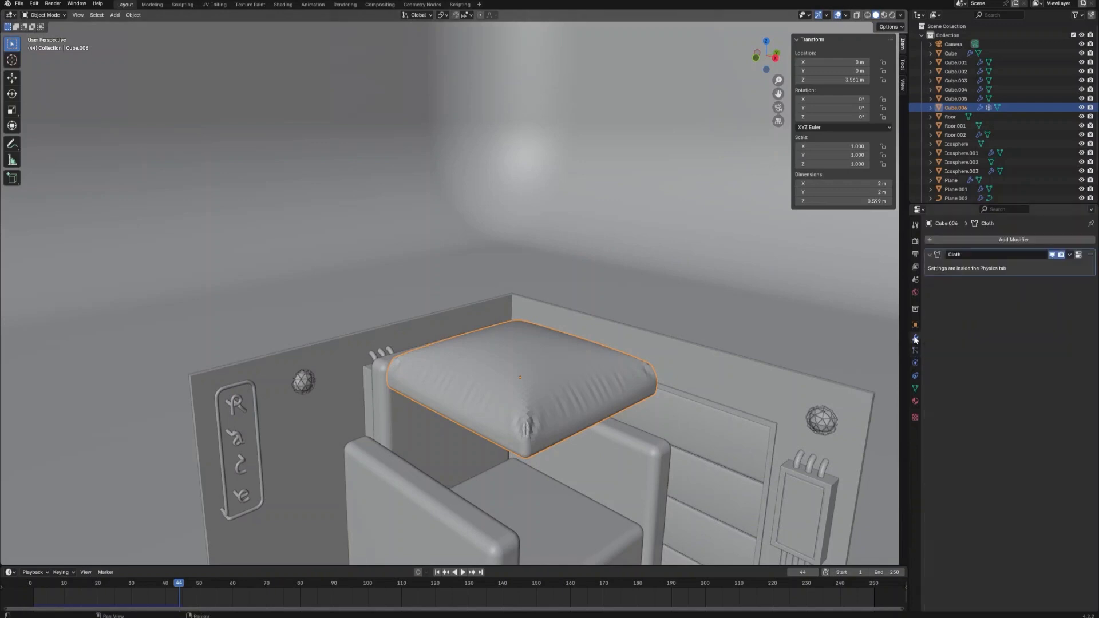
click(1069, 257)
click(1040, 265)
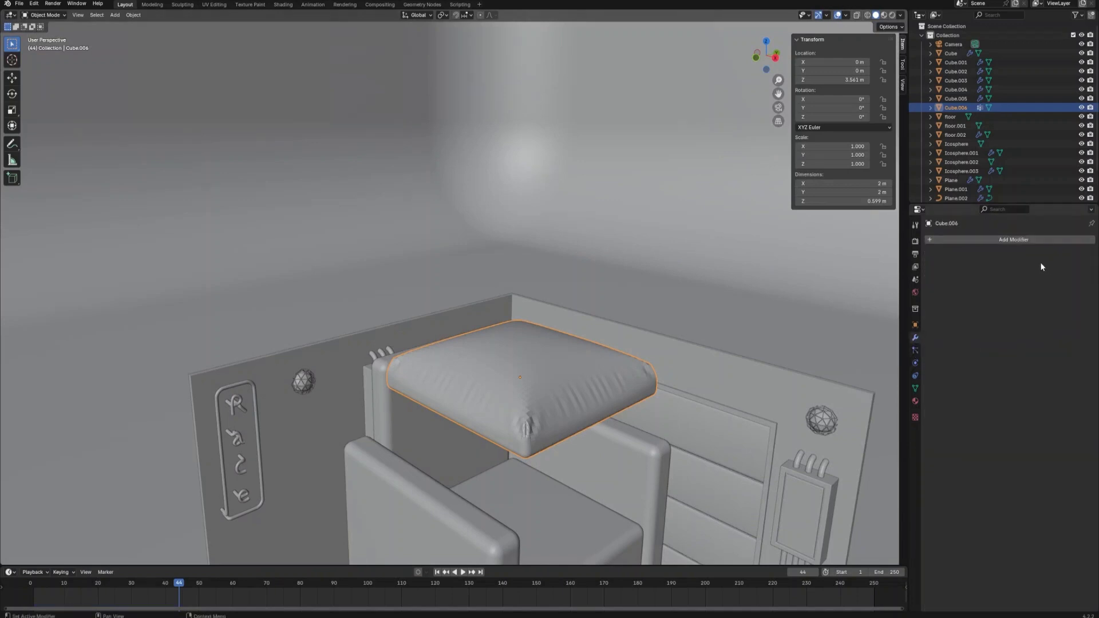
- Add a Subdivision Surface modifier to the cushion with a viewport level of 2
click(1035, 239)
mouse_move(1028, 242)
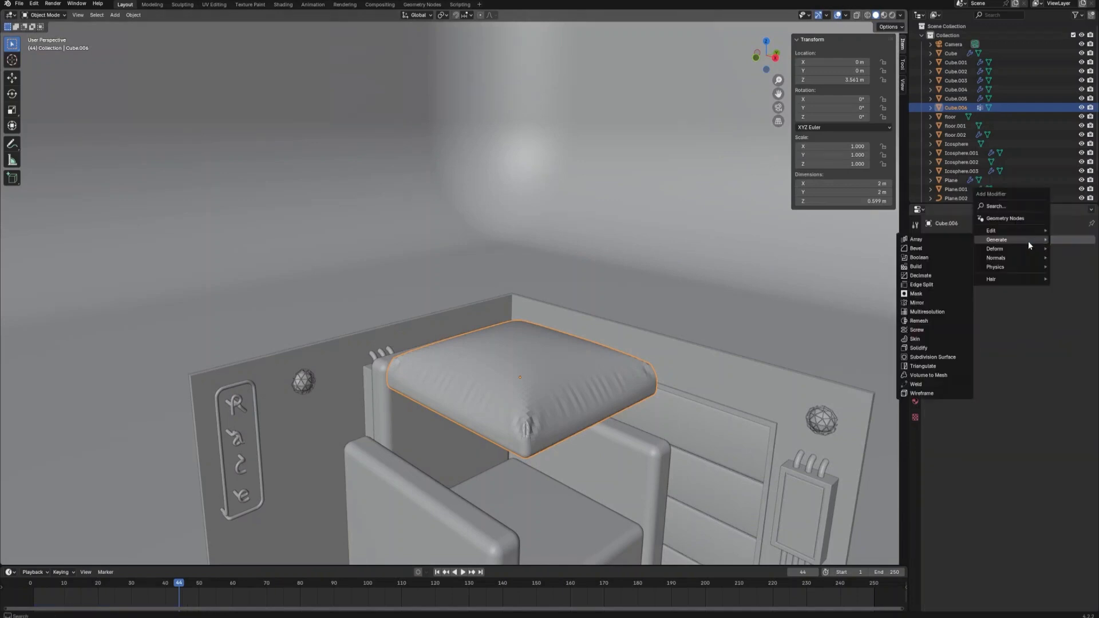
click(950, 357)
click(1081, 279)
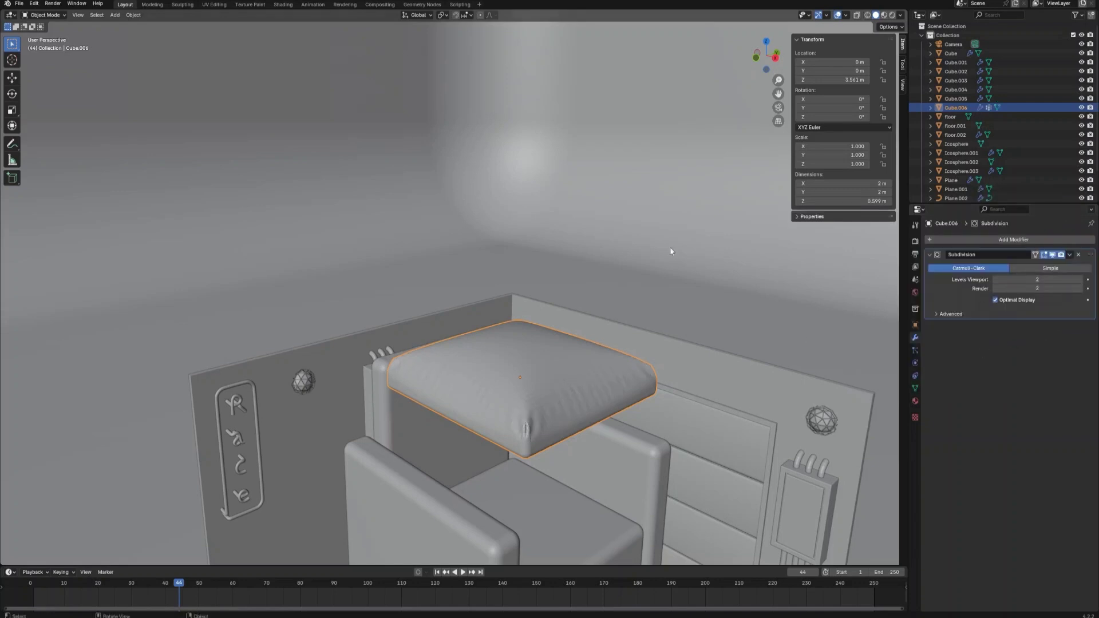
- Lower the cushion along Z by about 1.42 m in side view to rest on the seat base
key(KP_3)
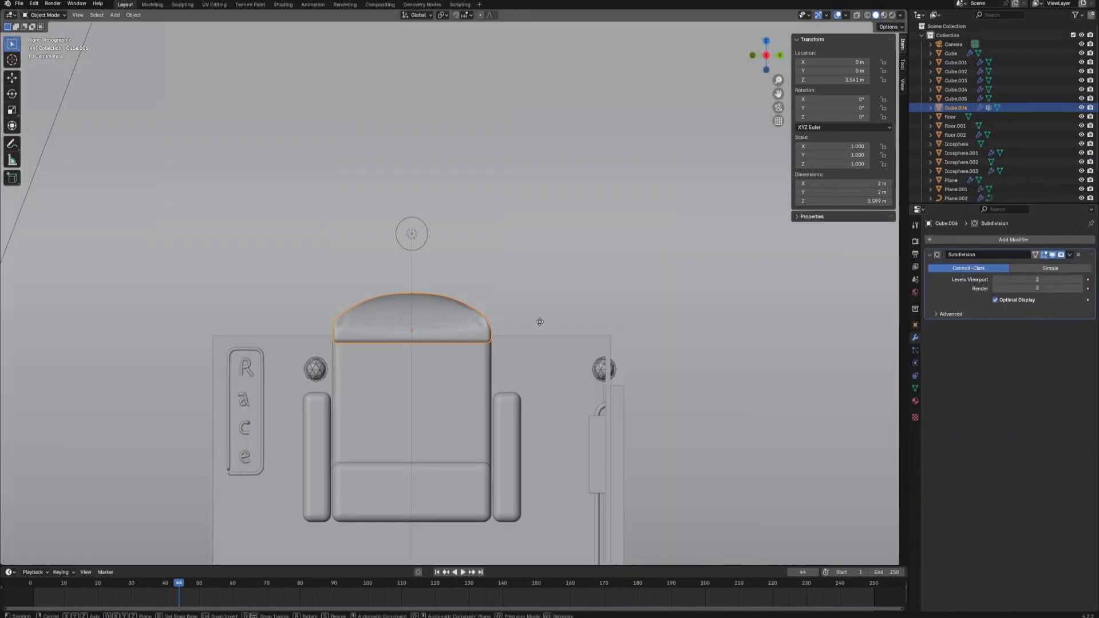
key(g)
key(z)
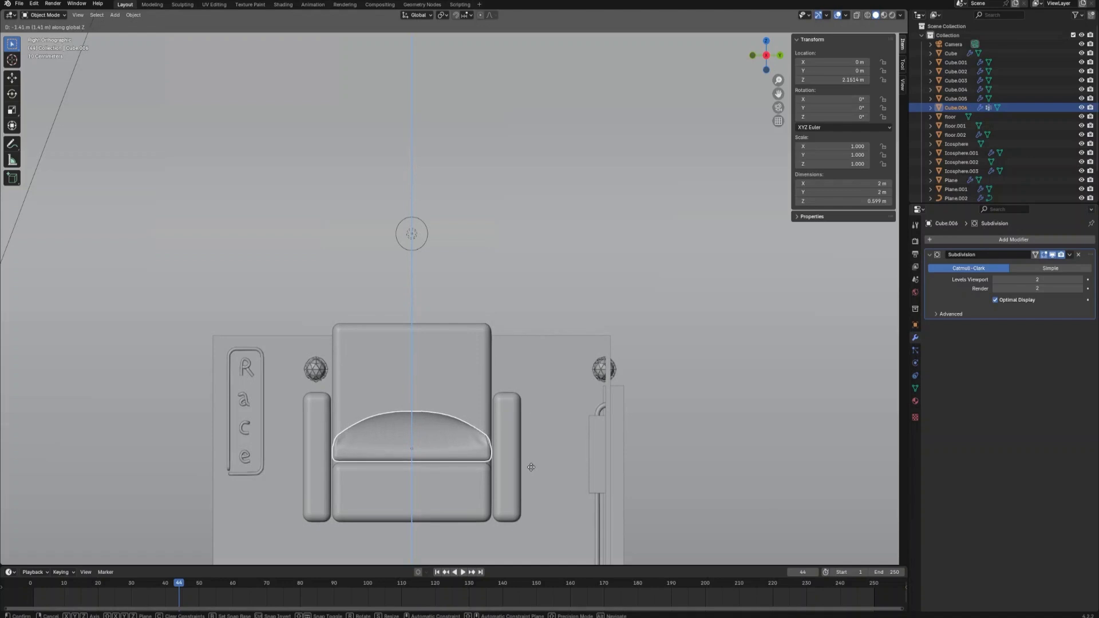
click(535, 481)
- Move both armrests slightly inward along Y so they sit close against the seat and cushion
click(501, 459)
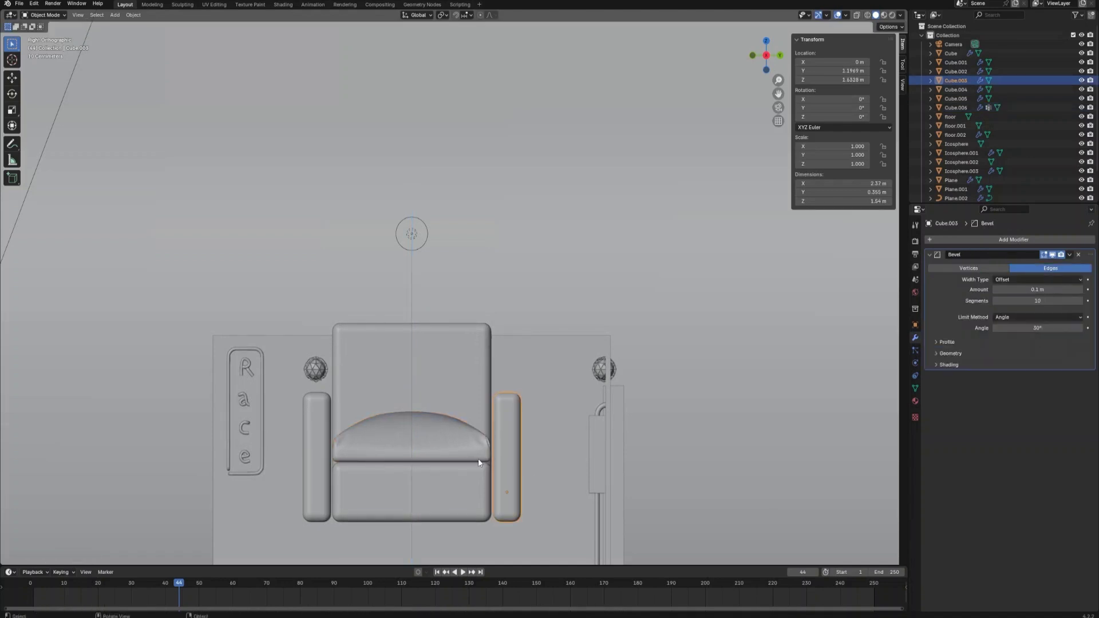
key(g)
key(y)
click(414, 460)
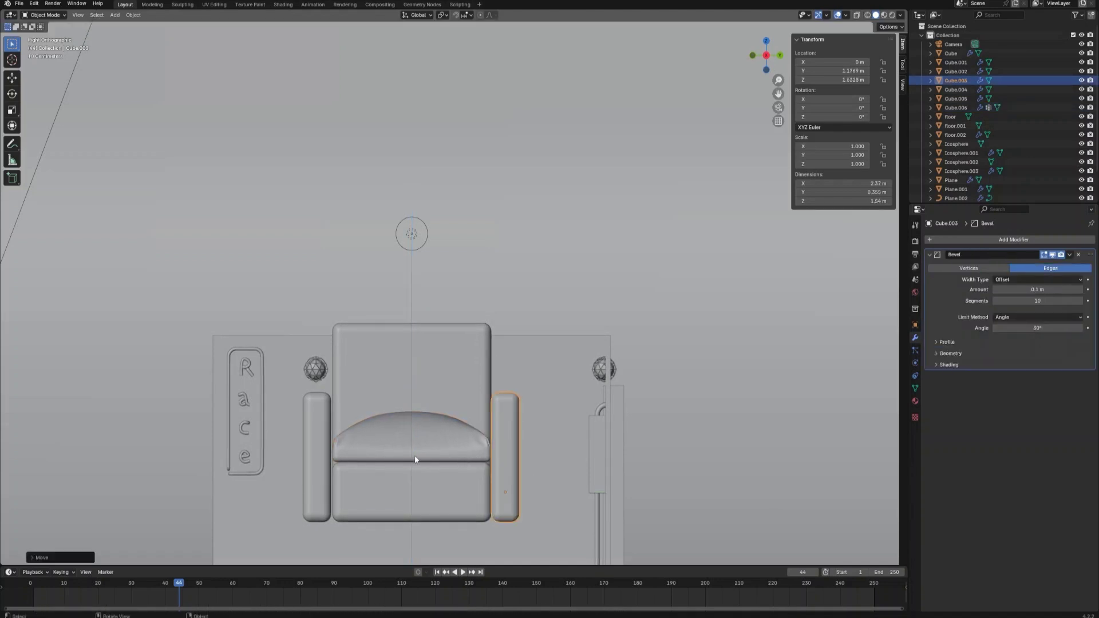
click(312, 458)
key(g)
key(y)
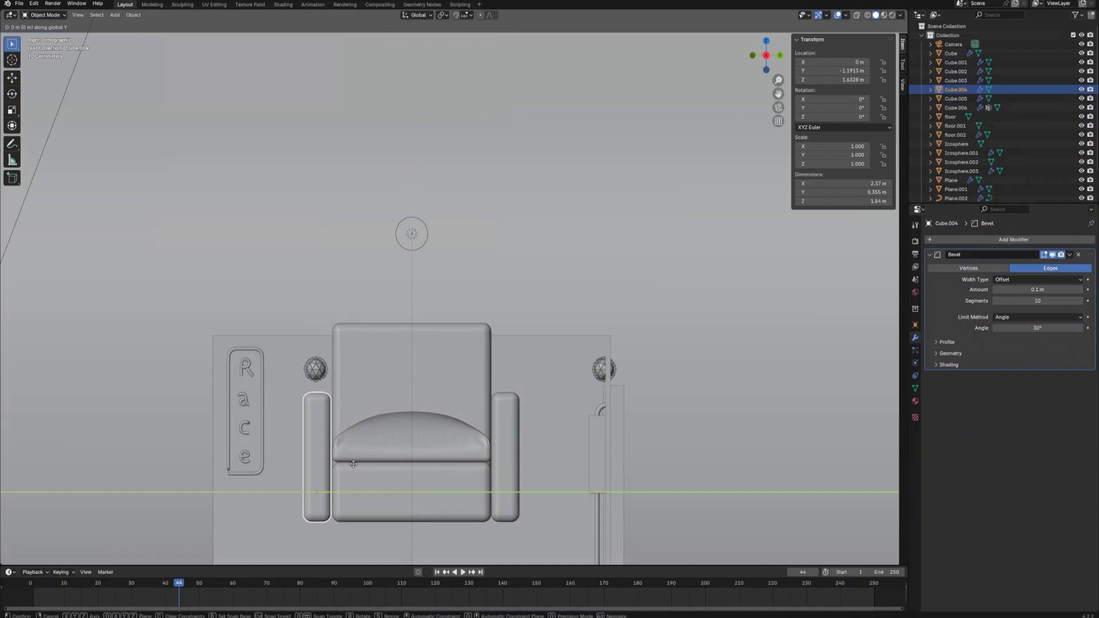
click(364, 466)
- Duplicate the seat cushion in front view and place the copy above the chair at about Z 3.67 m
middle_drag(384, 420, 517, 392)
click(517, 392)
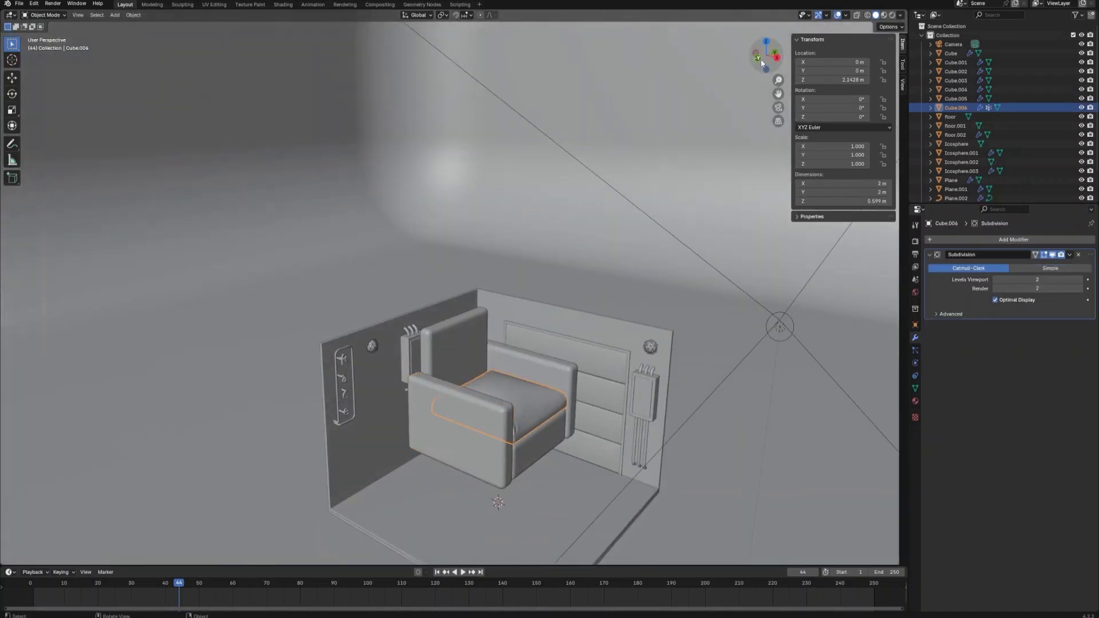
click(776, 59)
key(shift+d)
click(645, 189)
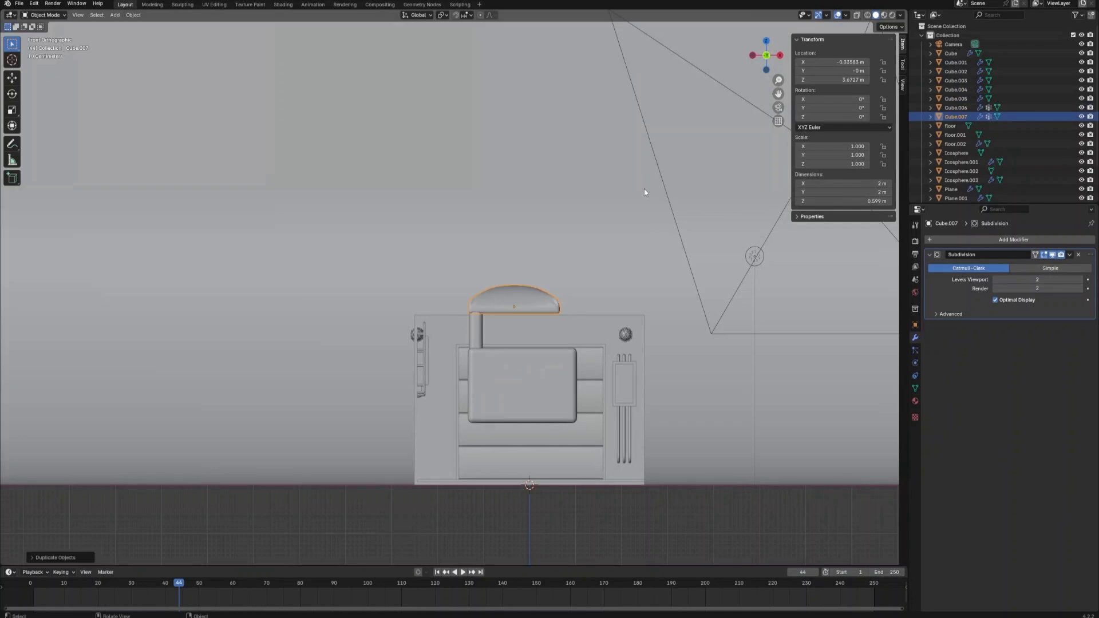
- Rotate the duplicate cushion about 82° and lean it against the backrest at about X -0.99 m, Z 3.31 m, checking in wireframe
key(r)
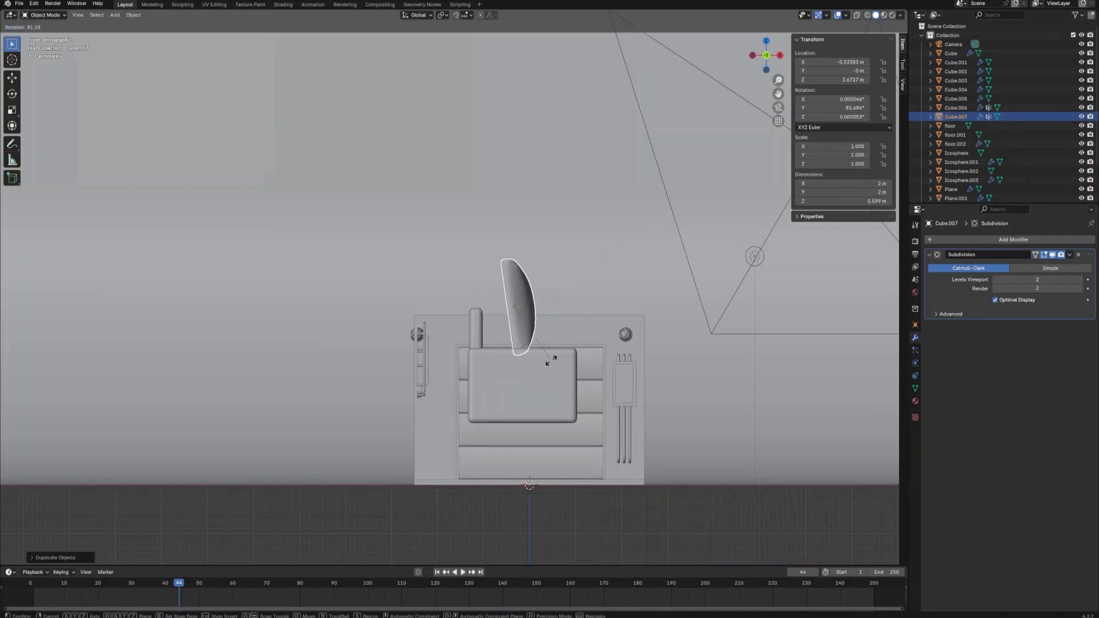
click(550, 359)
key(g)
click(530, 359)
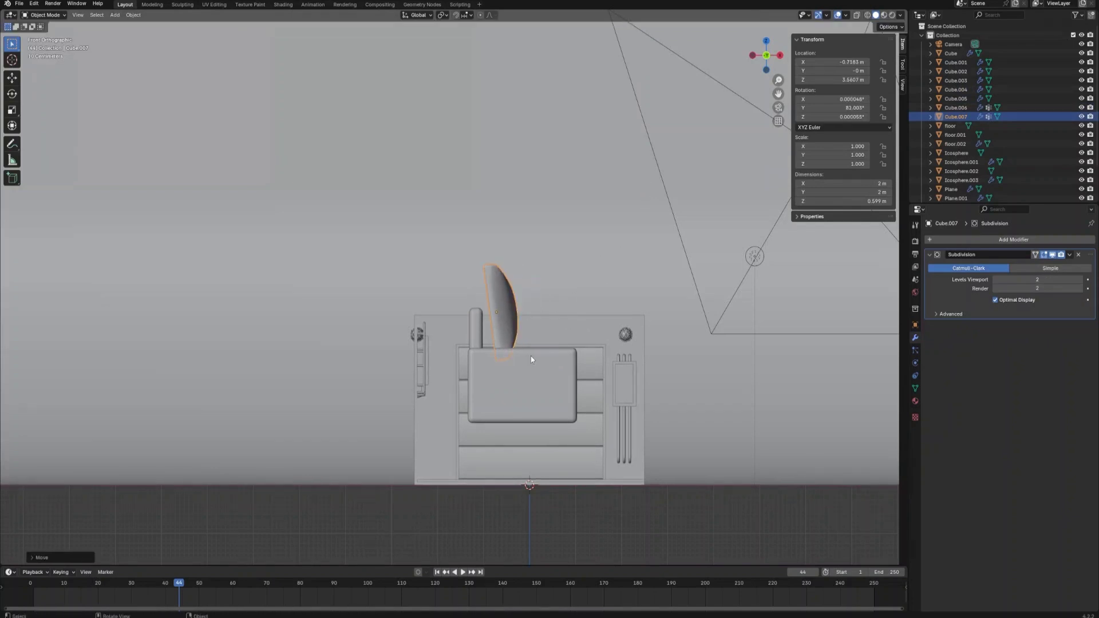
click(867, 15)
scroll(597, 339, up, 2)
key(g)
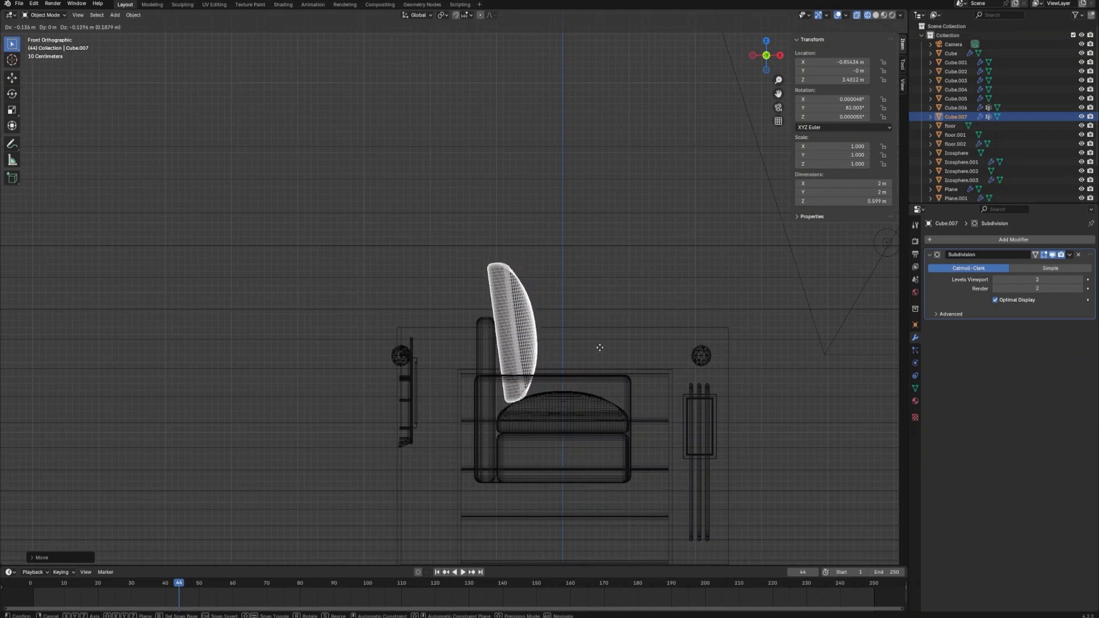
click(590, 356)
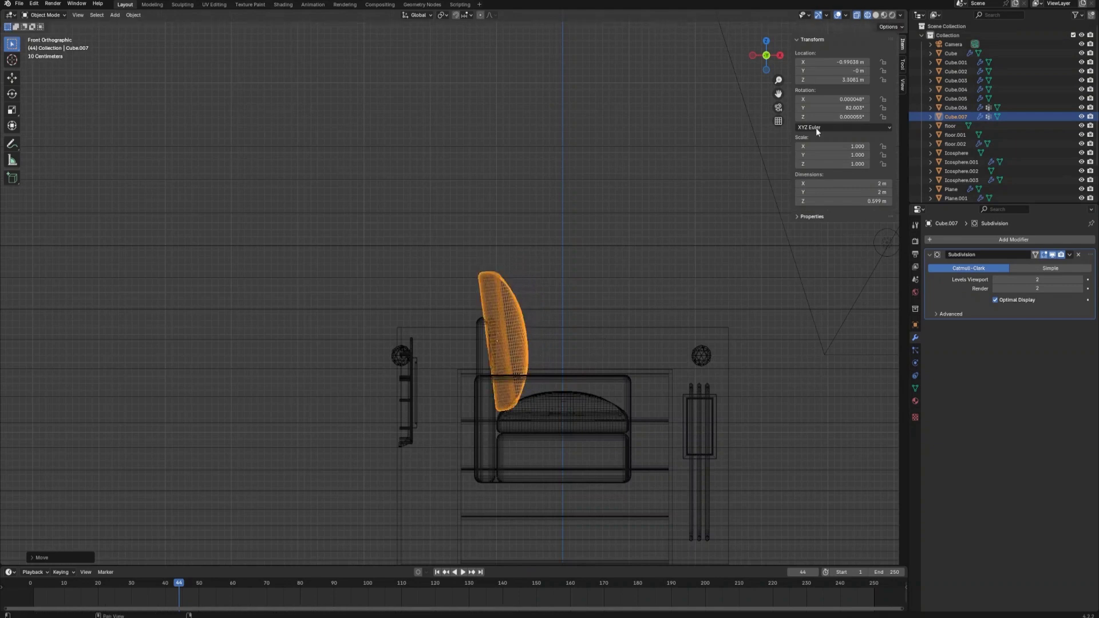
click(876, 15)
scroll(616, 242, down, 3)
- Move the backrest's upper edge about 0.18 m backward along X so the backrest slopes behind the cushion
mouse_move(616, 243)
middle_down()
mouse_move(609, 263)
mouse_move(544, 298)
middle_up()
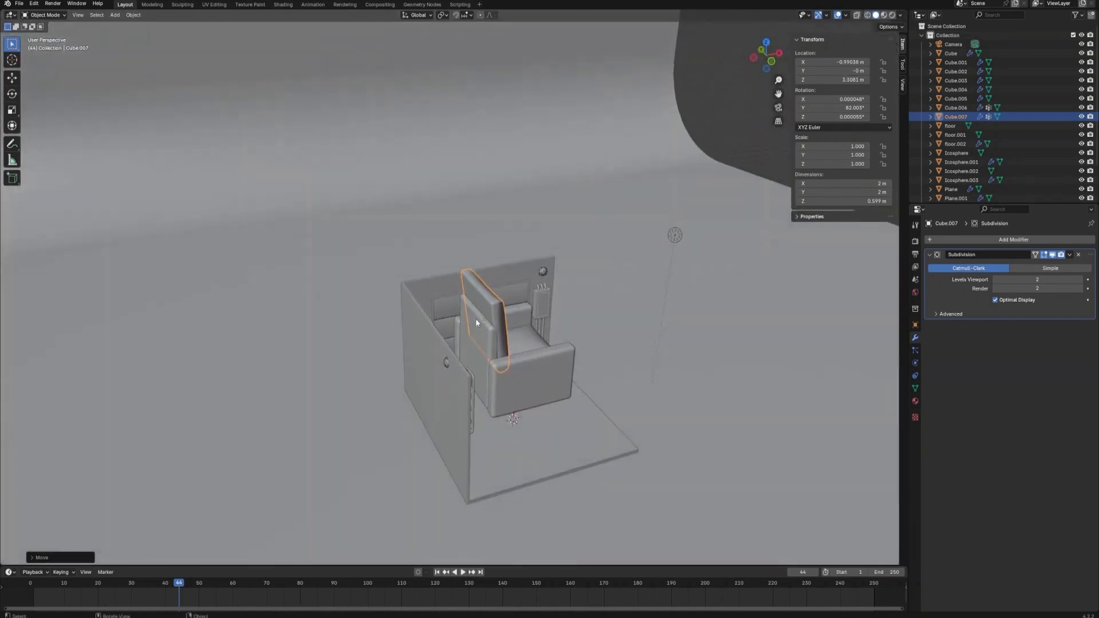
click(486, 338)
key(Tab)
key(2)
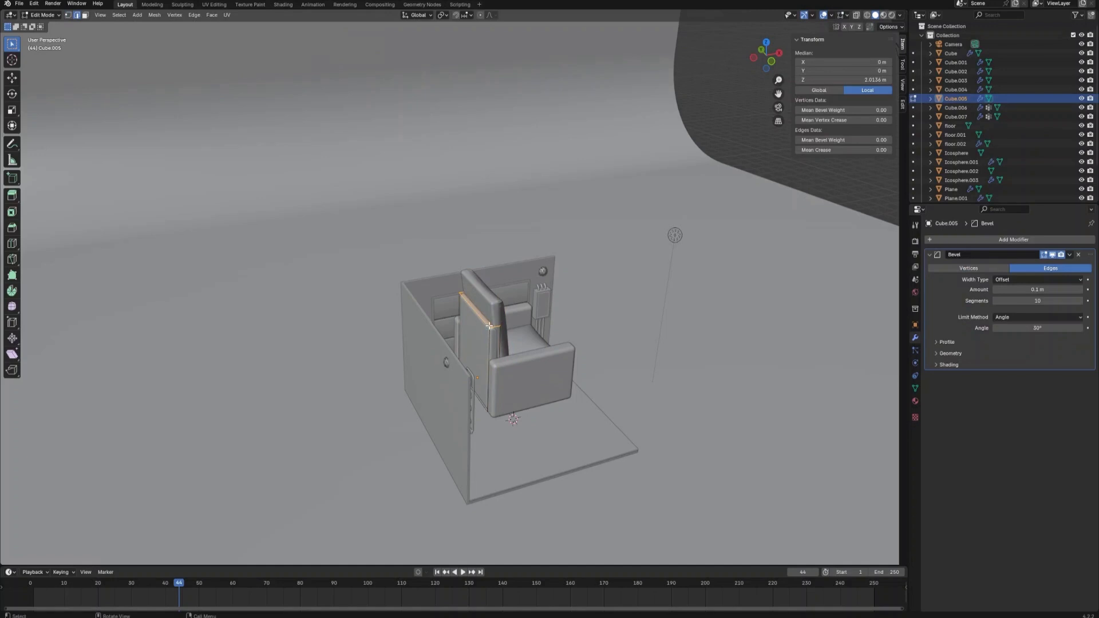
click(544, 323)
key(g)
key(y)
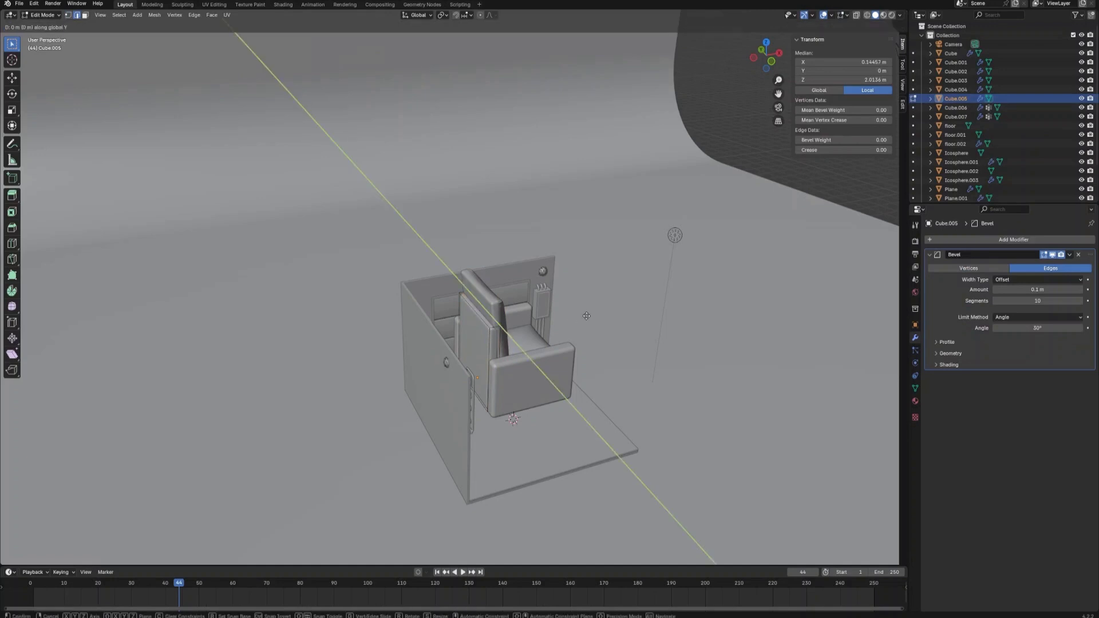
key(x)
click(564, 328)
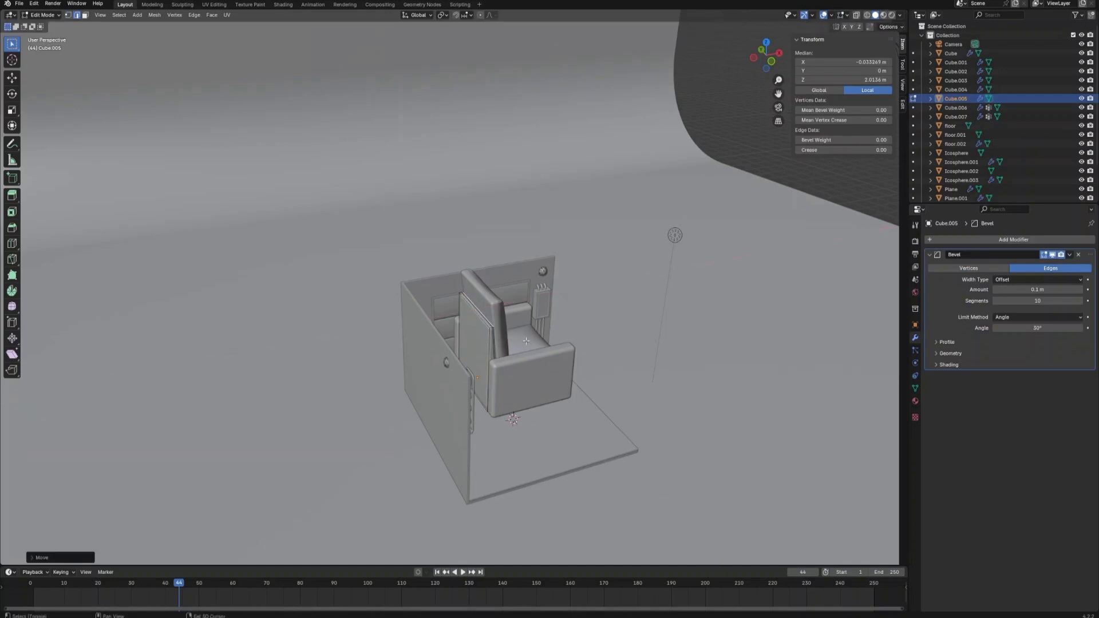
key(Tab)
click(590, 328)
- Apply the scale of the back cushion and of the seat cushion
middle_drag(590, 328, 582, 359)
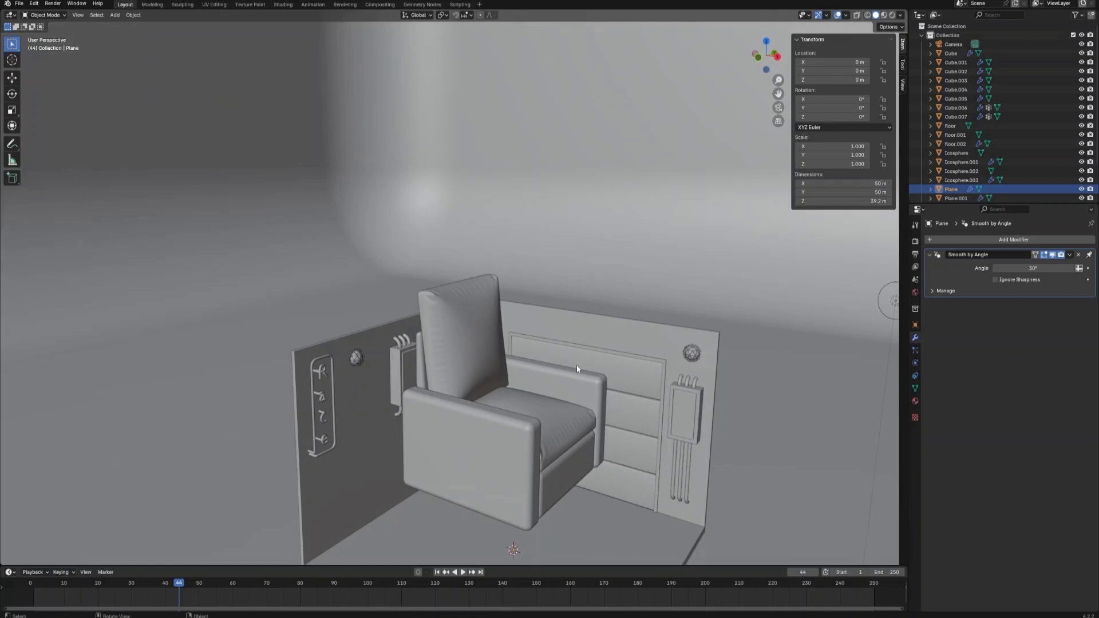
scroll(576, 364, down, 3)
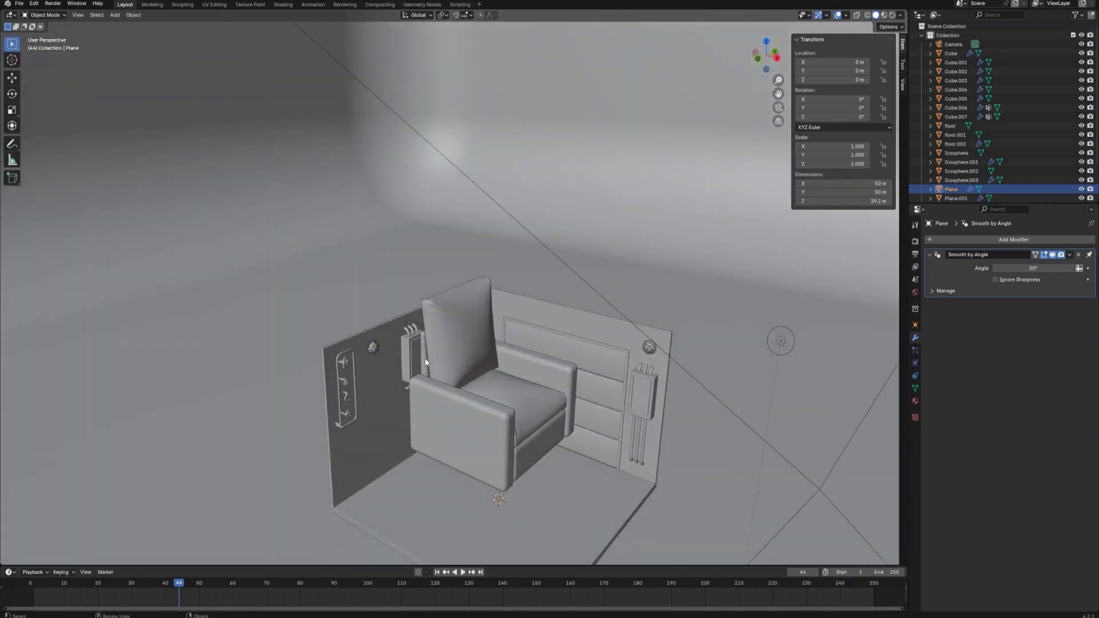
click(471, 351)
key(ctrl+a)
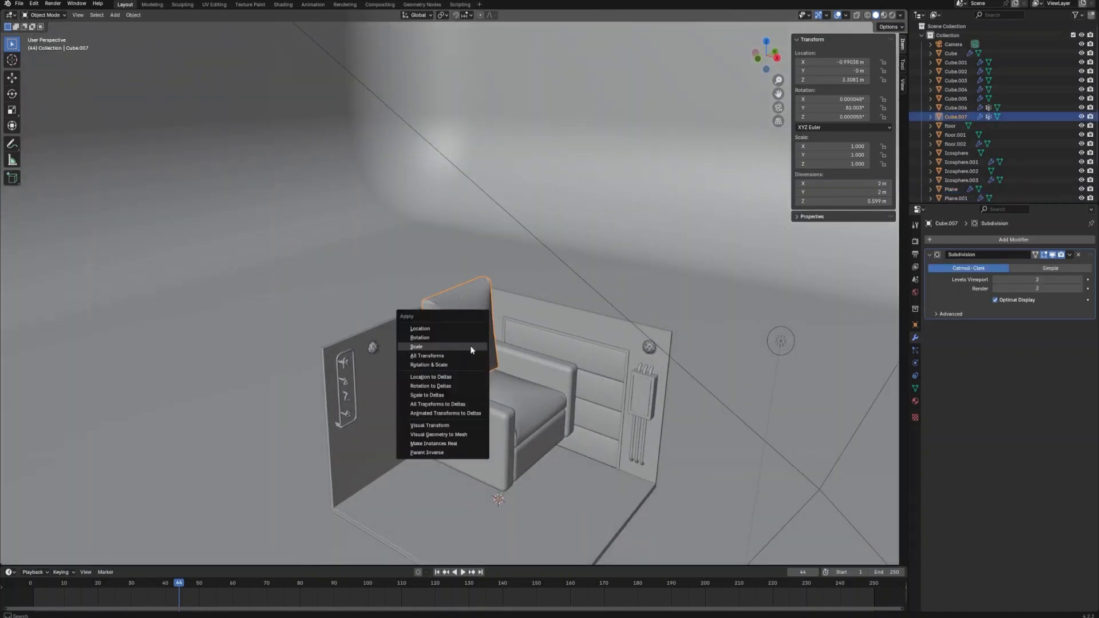
click(473, 351)
click(522, 391)
key(ctrl+a)
click(512, 387)
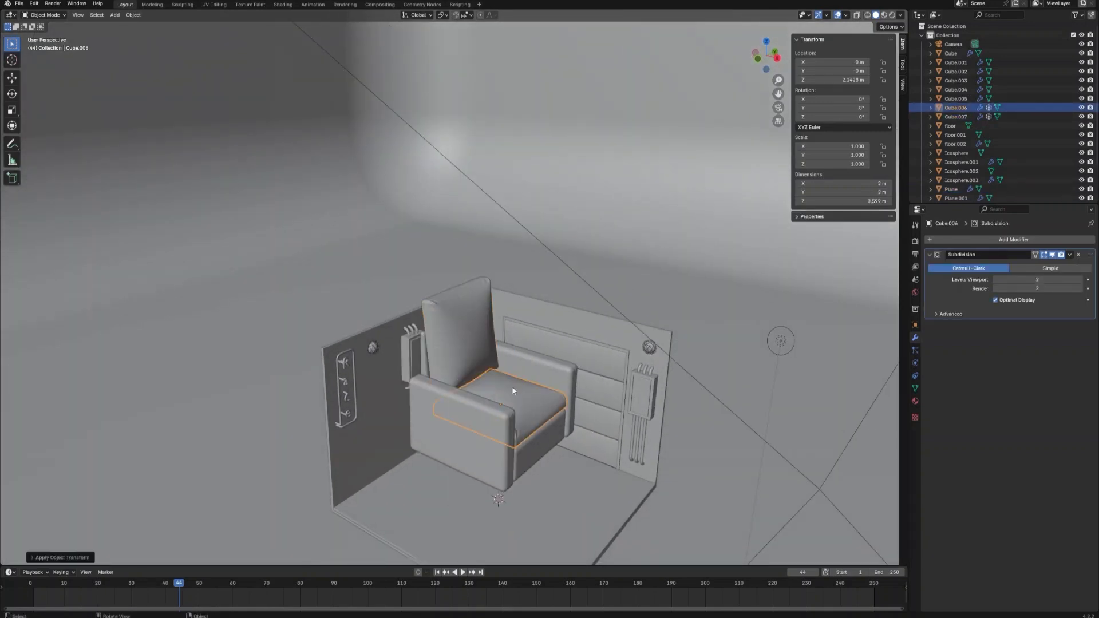
- Parent both cushions, both armrests and the backrest to the armchair's seat base using the Object option
shift+click(425, 363)
shift+click(456, 351)
shift+click(492, 415)
shift+click(546, 428)
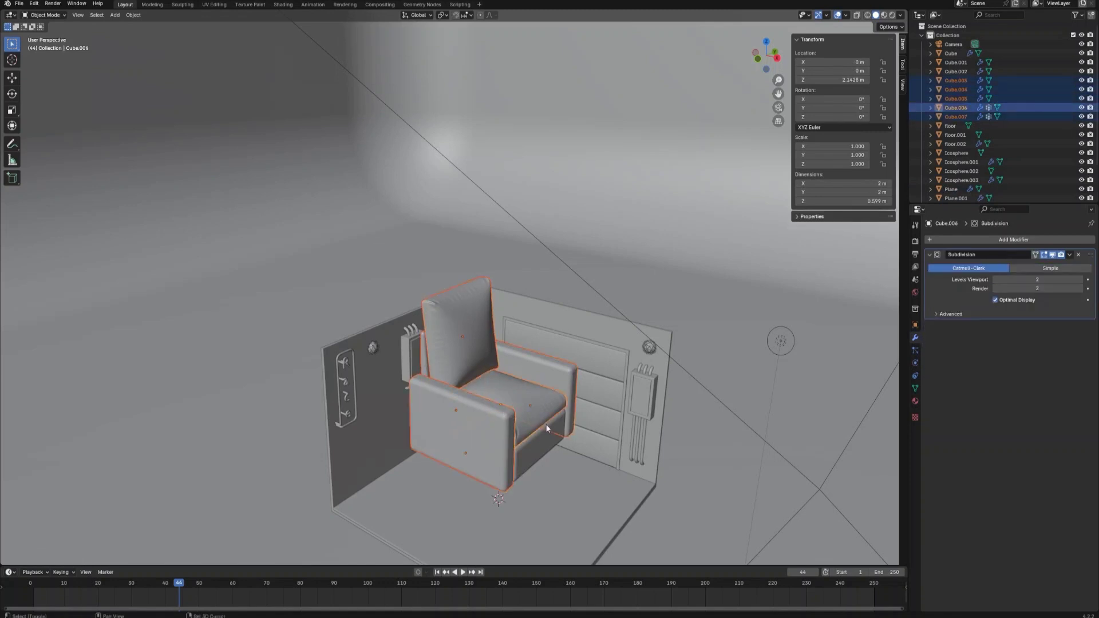
shift+click(550, 437)
key(ctrl+p)
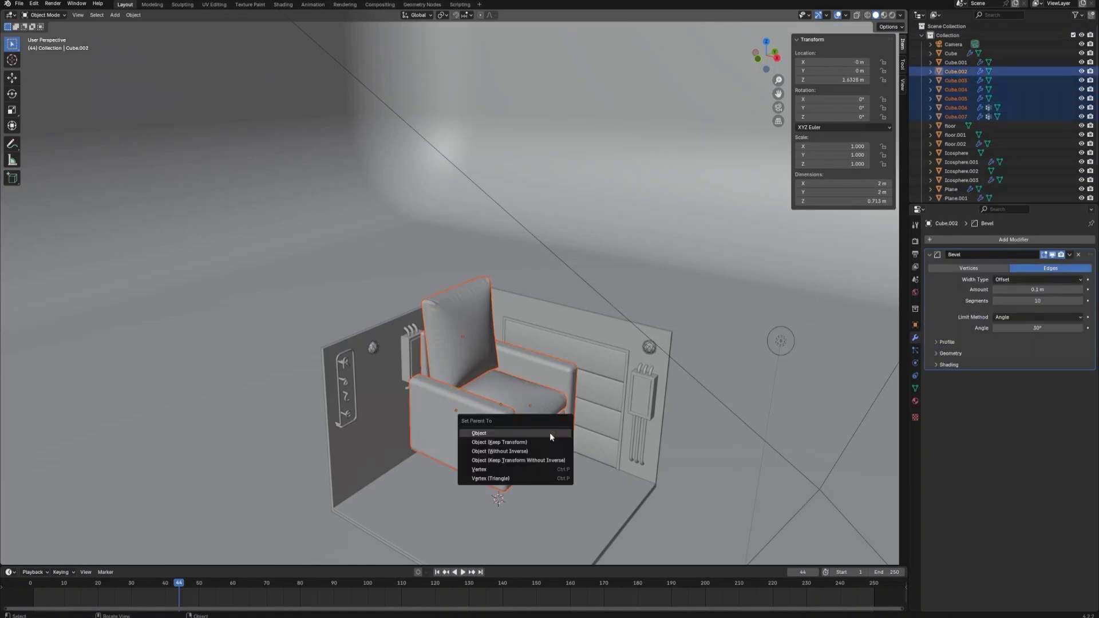
click(550, 431)
- Scale the whole armchair uniformly to about 0.512 and move it to about Y -1.72 m, Z 0.35 m
key(s)
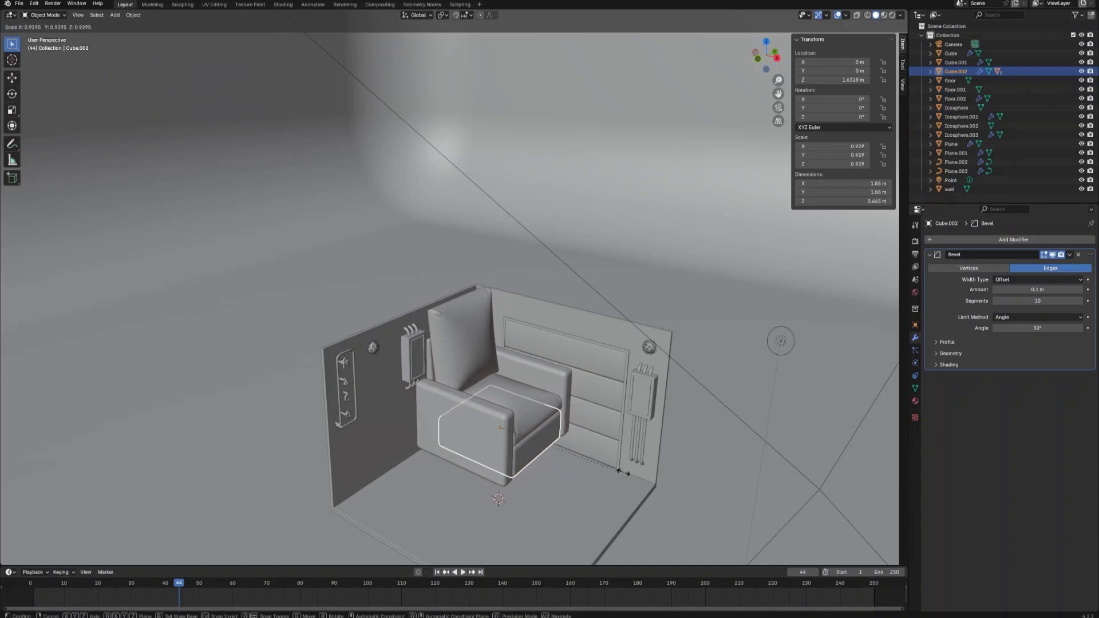
click(601, 458)
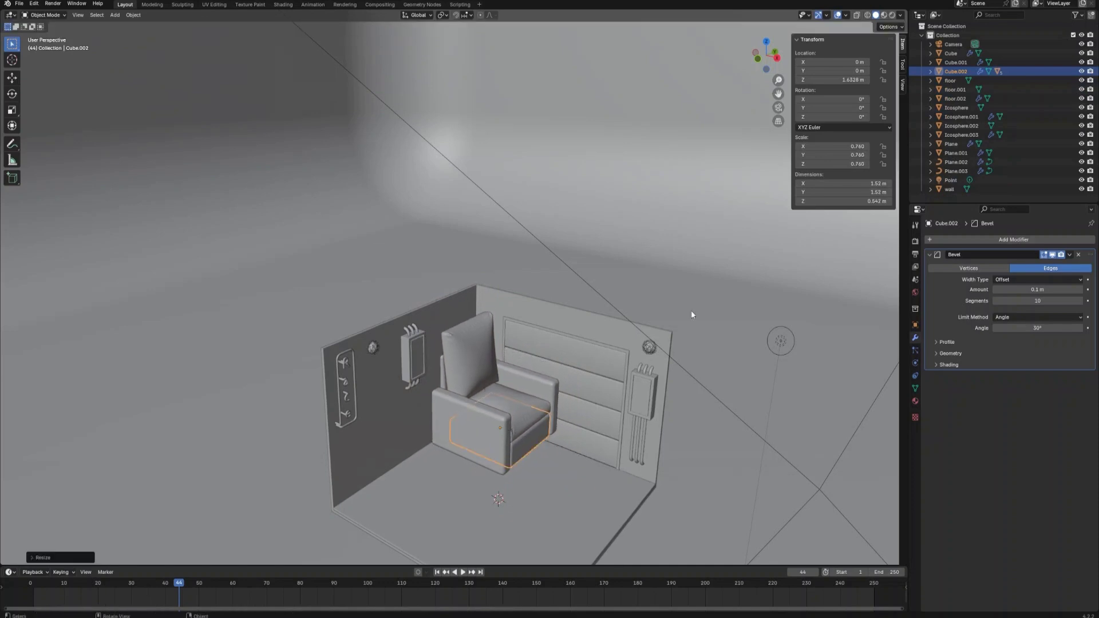
click(777, 57)
key(s)
click(604, 336)
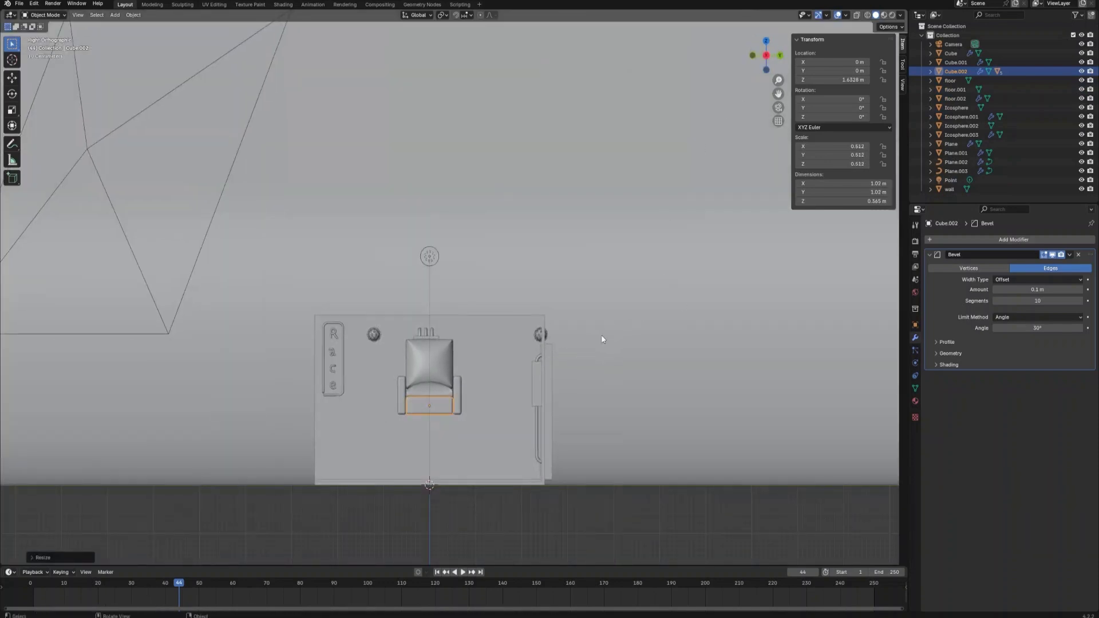
key(g)
click(433, 425)
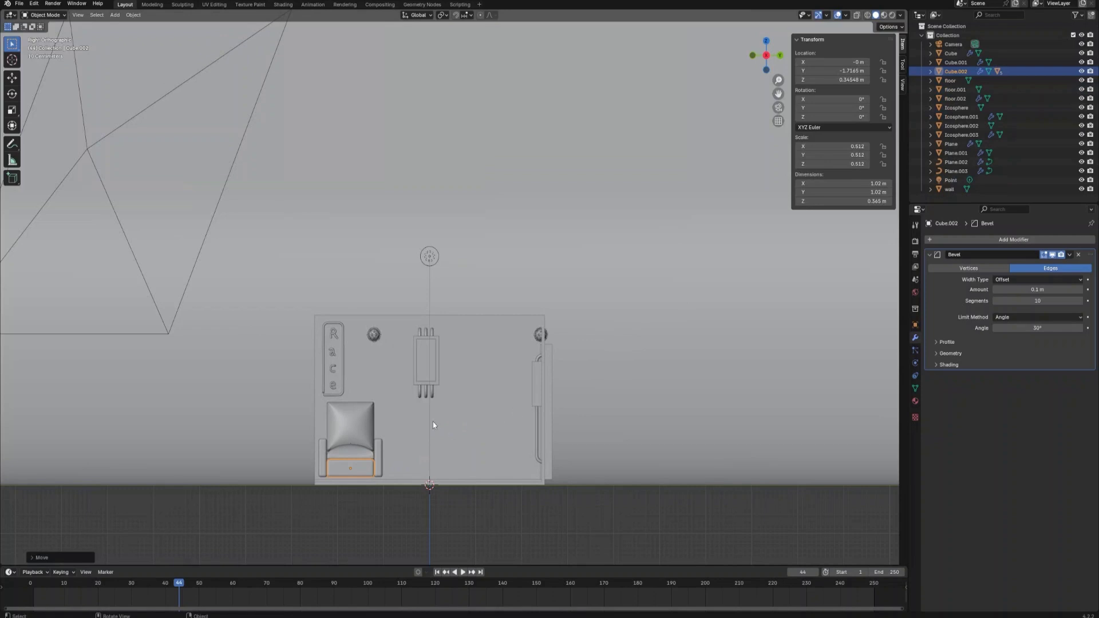
- Raise the top faces of both armrests by about 0.13 m in Edit Mode
middle_drag(433, 425, 466, 393)
click(423, 422)
click(405, 430)
key(Tab)
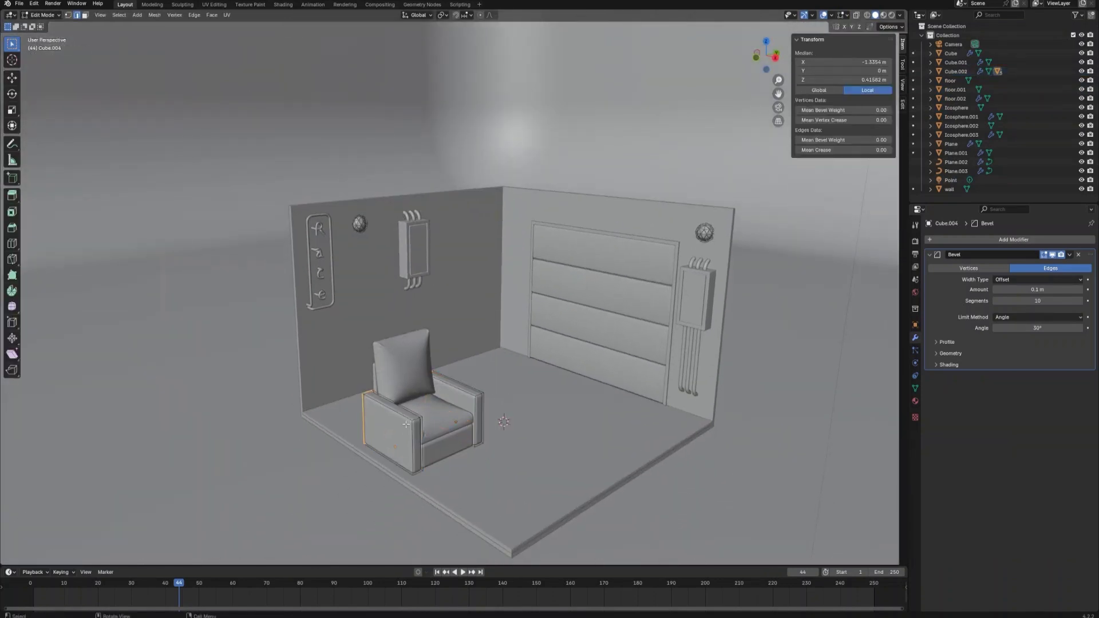
shift+click(485, 396)
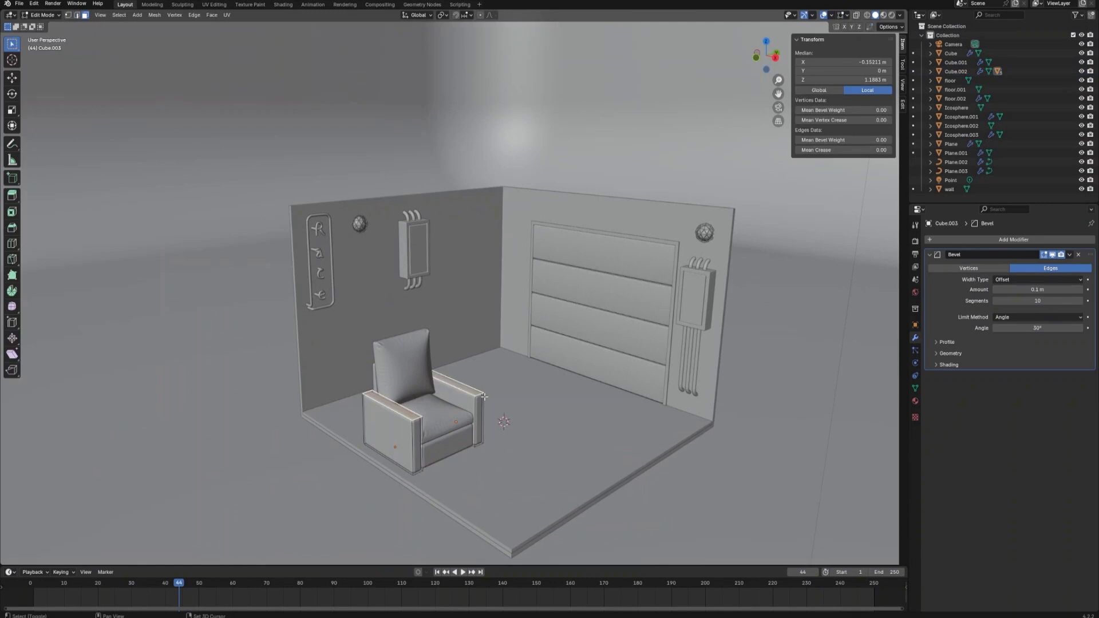
key(Tab)
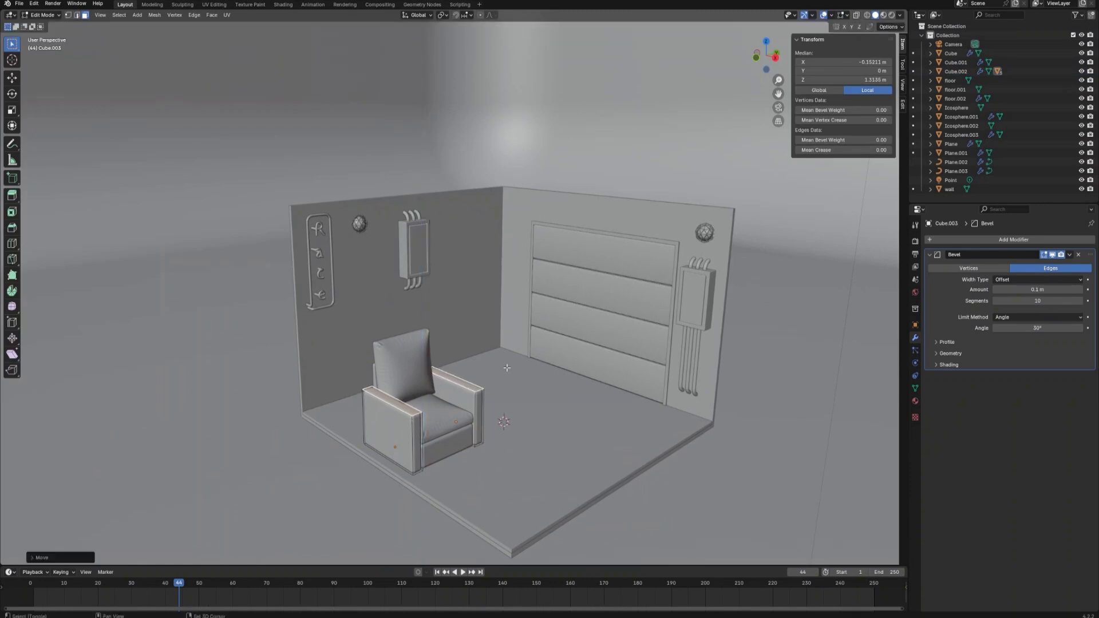
- Move the armchair along X toward the sign wall, to about X -1.39 m
click(452, 438)
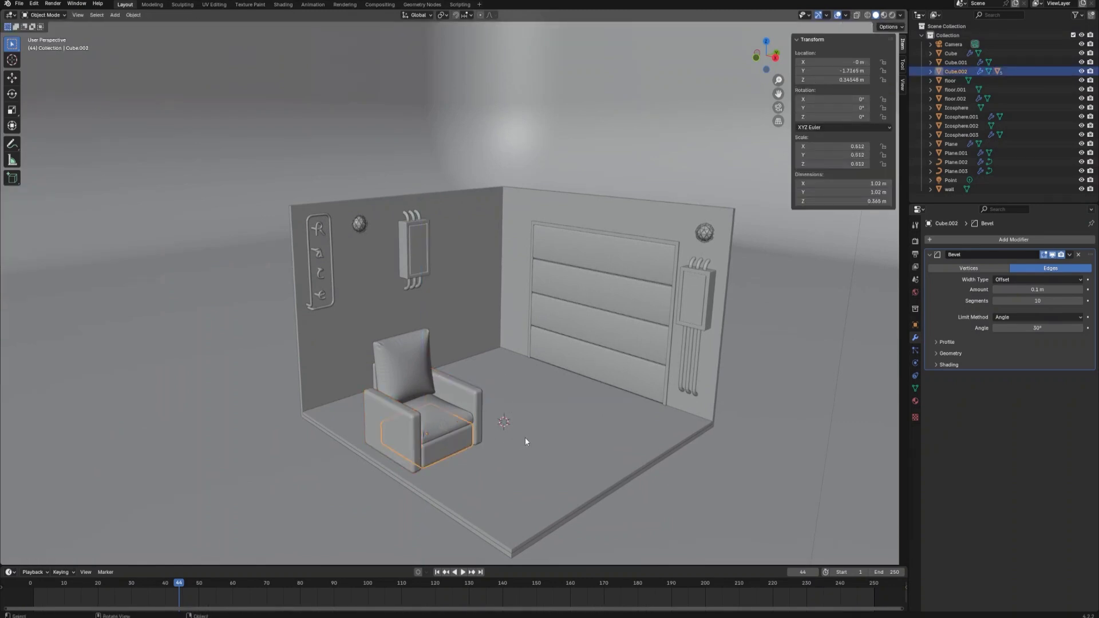
key(g)
key(x)
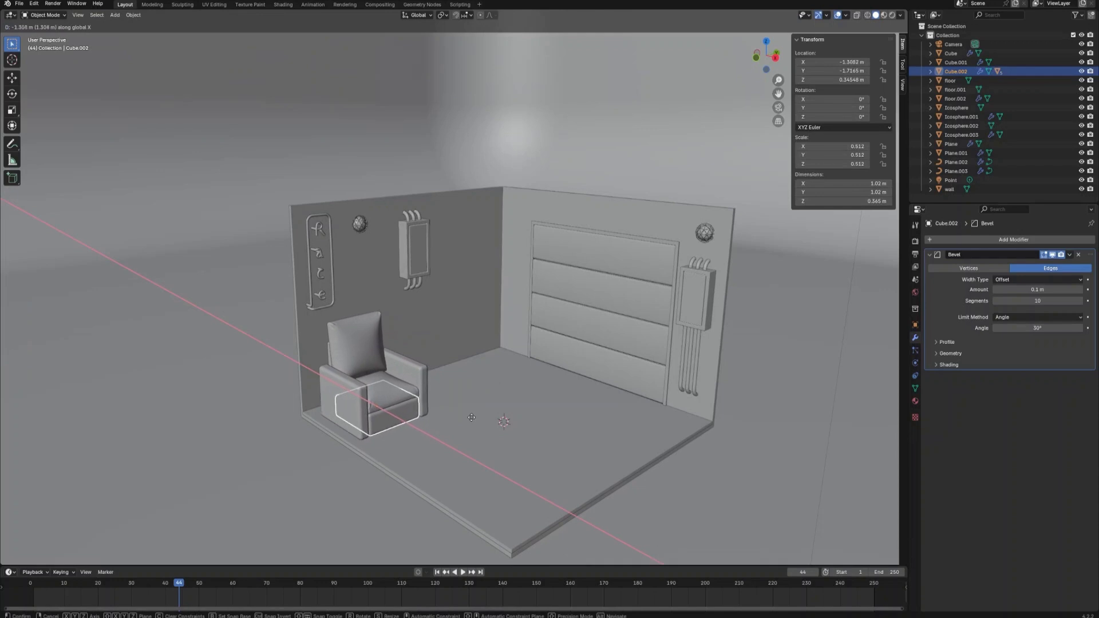
click(475, 412)
- Fine-tune the armchair in side view to about Y -1.79 m, Z 0.30 m so it rests on the floor
click(778, 58)
scroll(479, 372, up, 3)
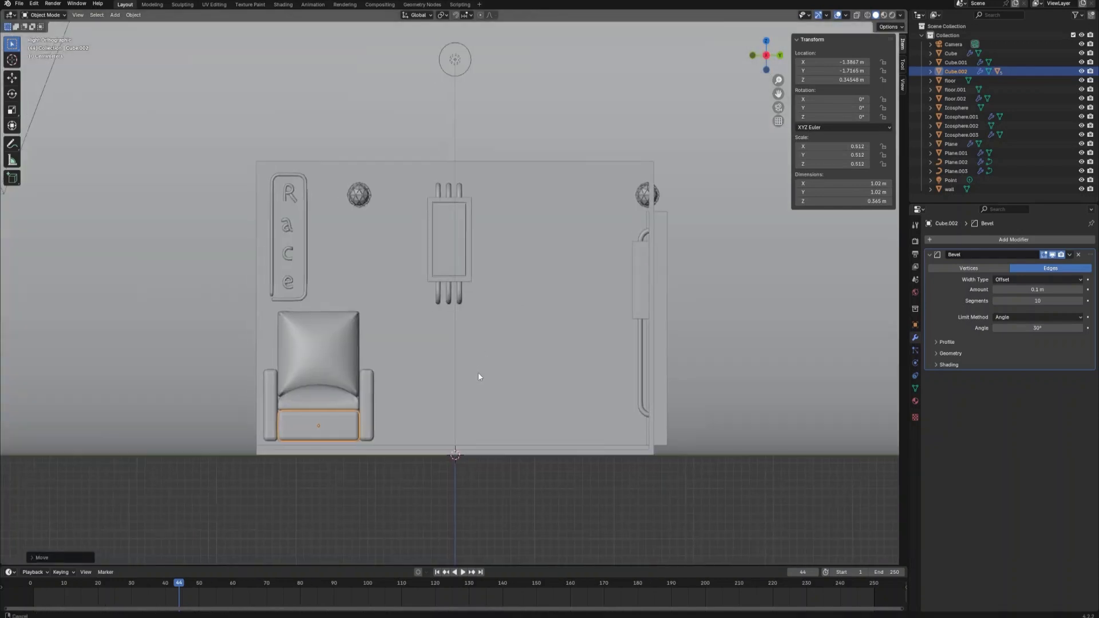
shift+middle_drag(479, 372, 616, 368)
scroll(616, 368, up, 3)
key(g)
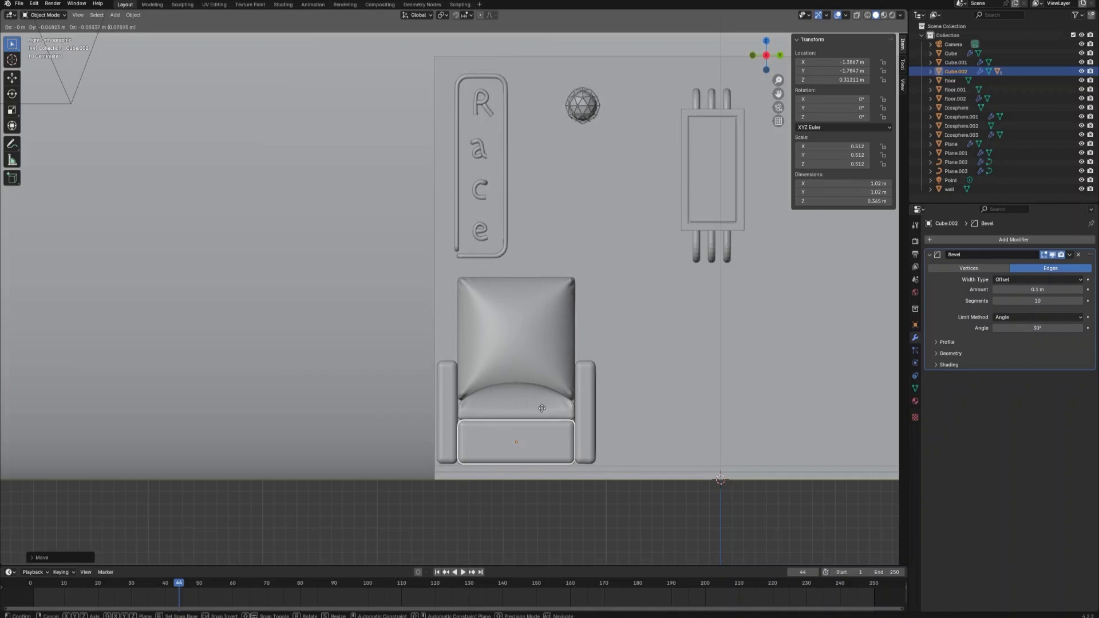
click(538, 425)
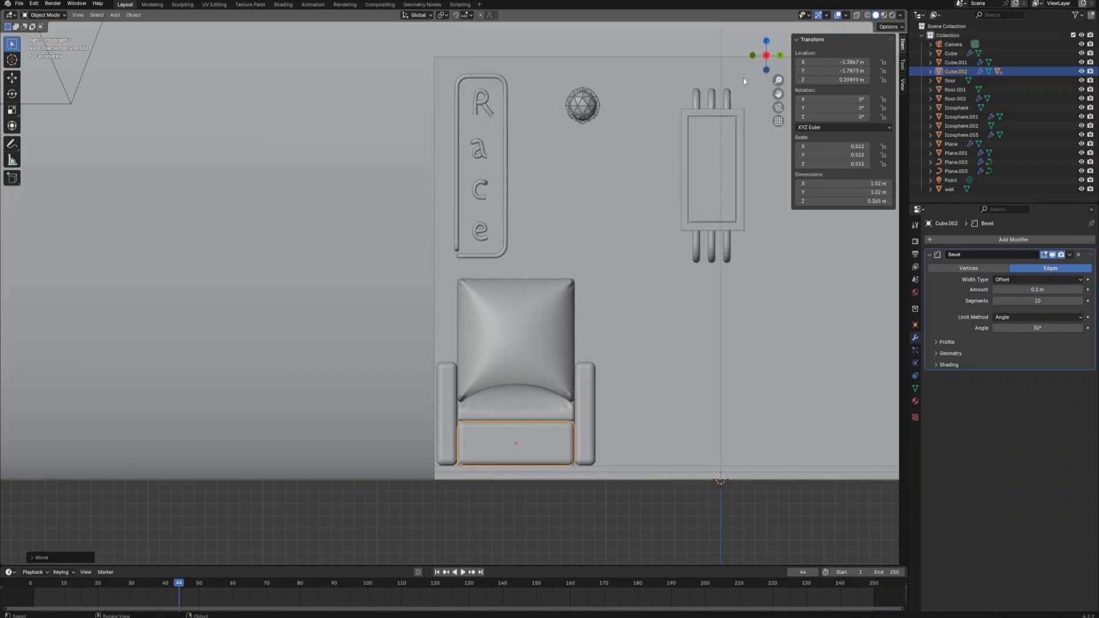
- Move the armchair along X to about -1.75 m in front wireframe view, close to the wall, and restore solid shading
click(753, 56)
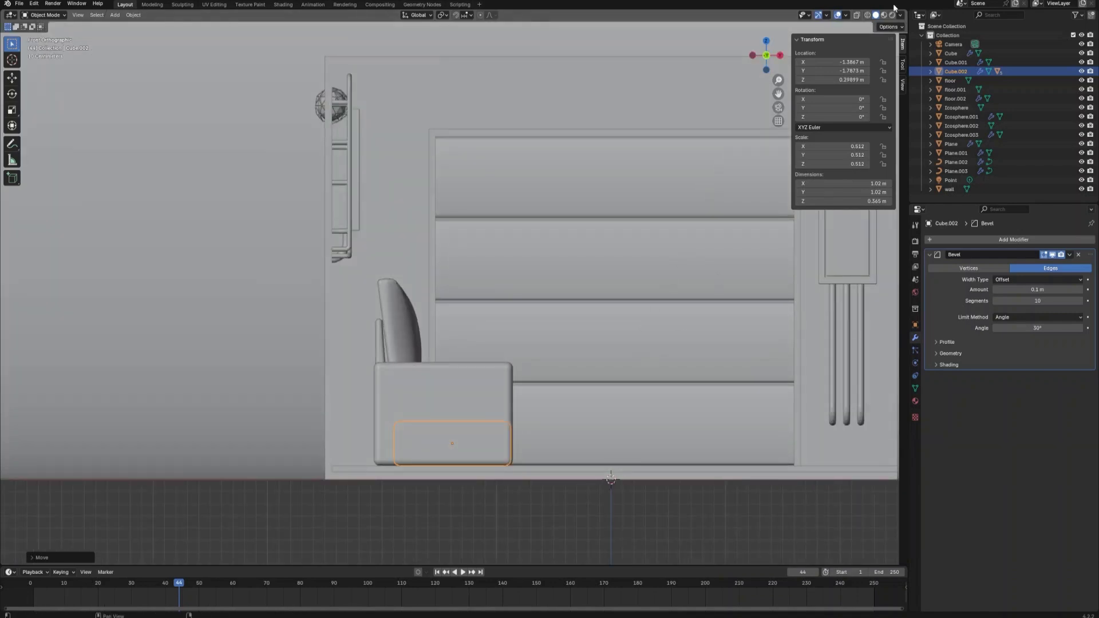
click(868, 16)
key(g)
key(x)
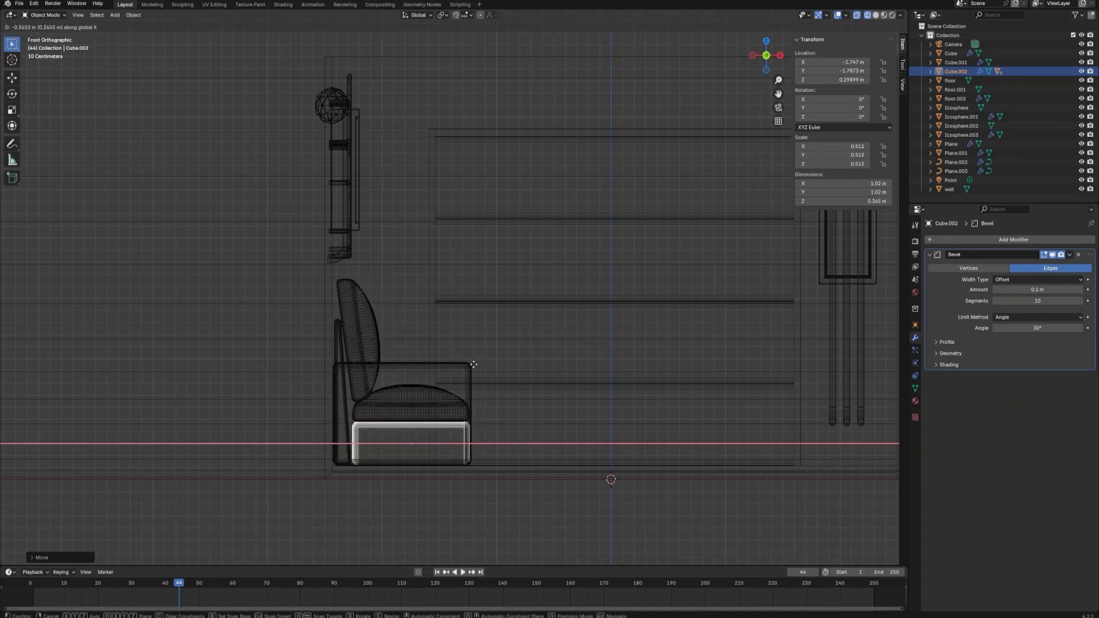
click(454, 363)
click(559, 337)
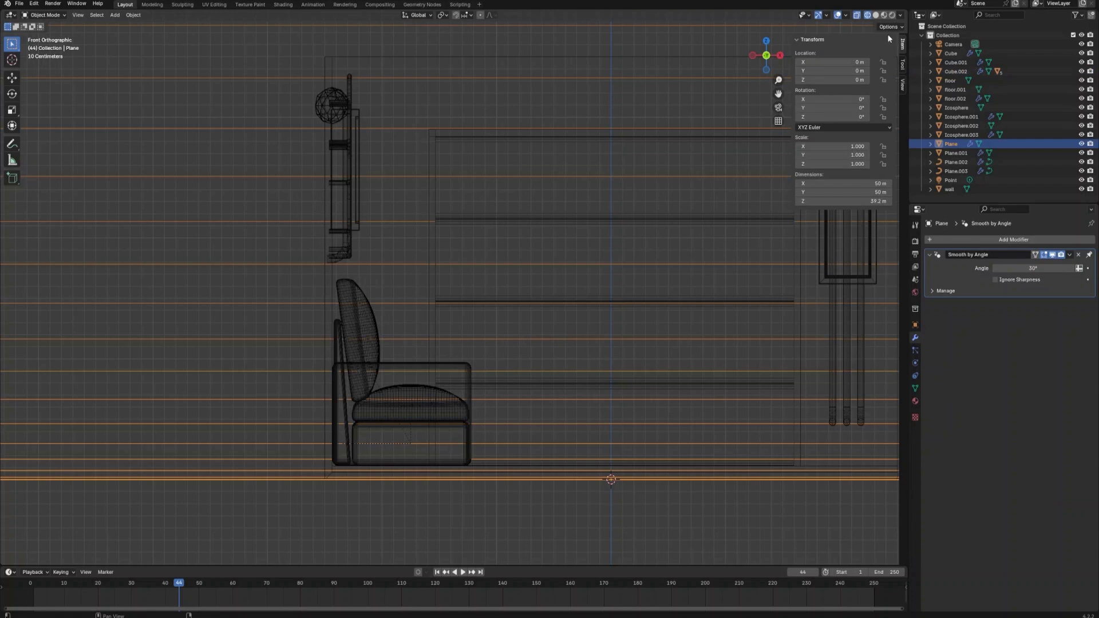
click(876, 15)
- Add a plane mesh to the room and raise it along Z to about 1.81 m, working in camera view
mouse_move(569, 259)
middle_down()
mouse_move(579, 275)
mouse_move(542, 305)
mouse_move(575, 304)
mouse_move(490, 295)
mouse_move(612, 261)
middle_up()
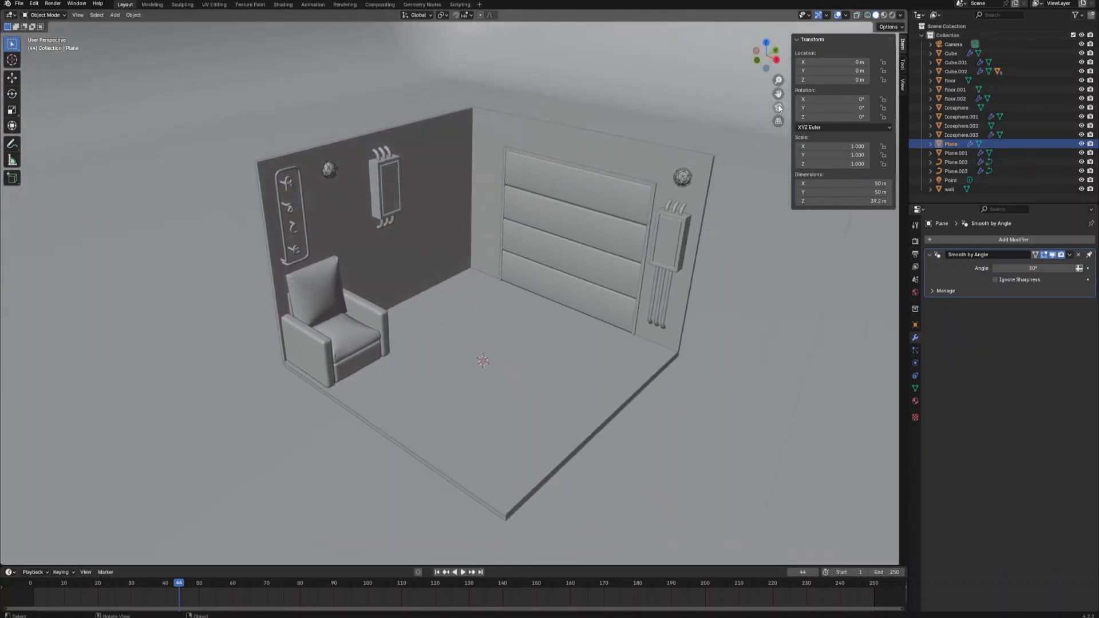
key(KP_0)
click(951, 80)
click(386, 452)
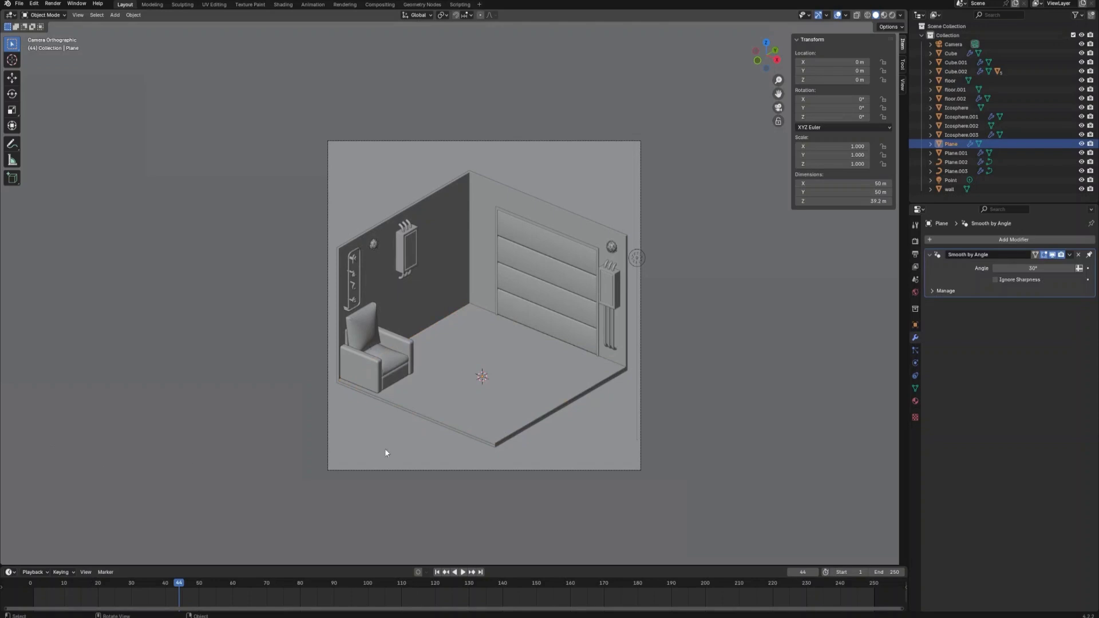
key(shift+a)
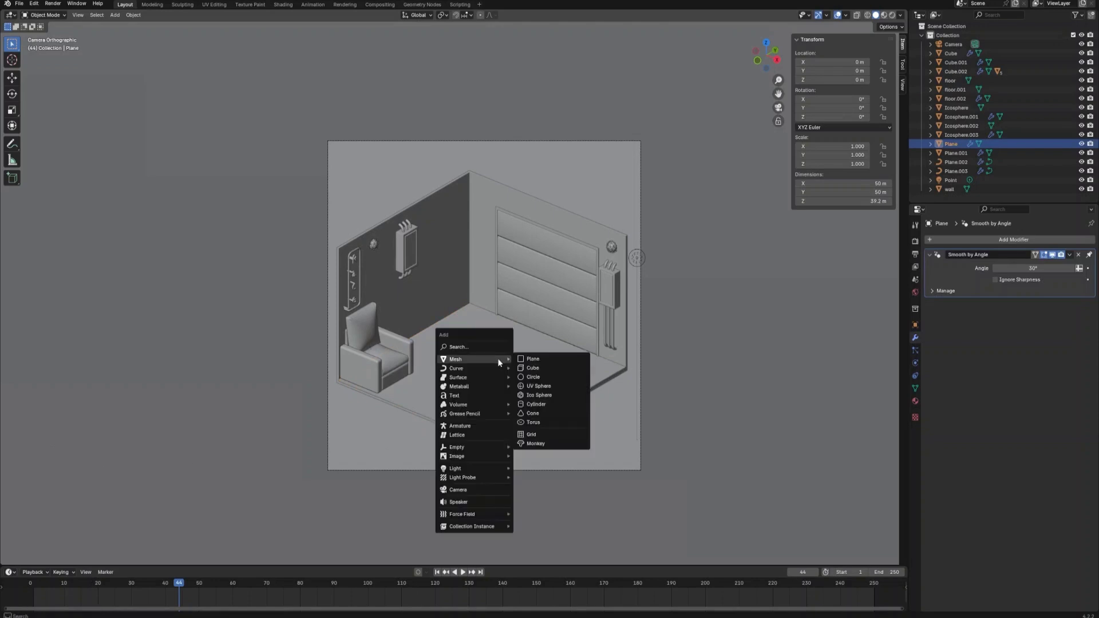
click(530, 362)
key(g)
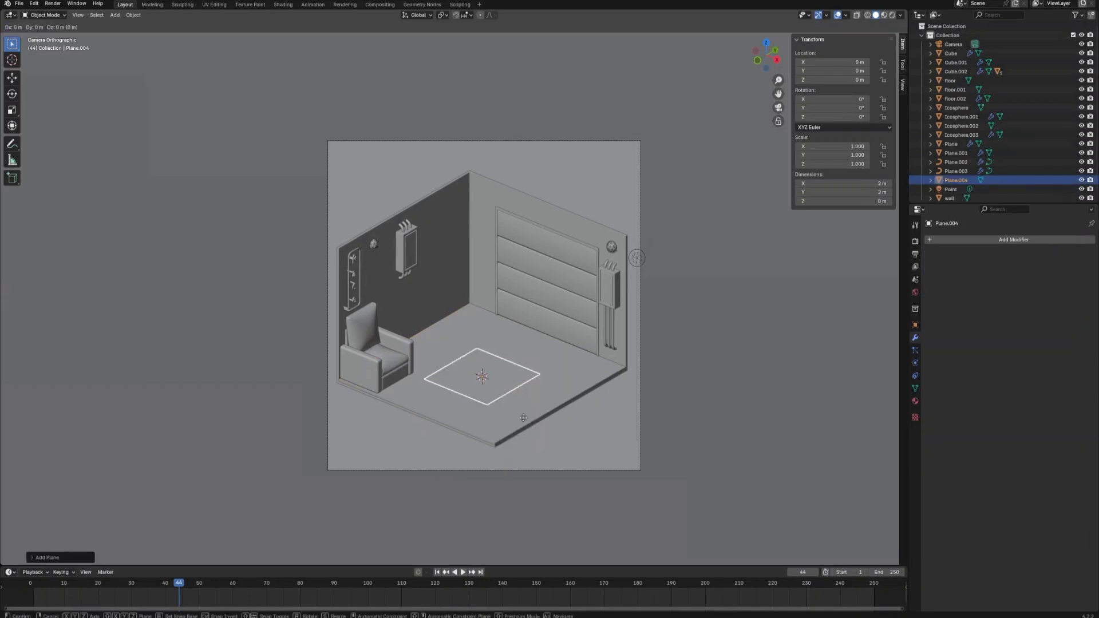
key(z)
click(757, 113)
- Move the plane in top view to about X -1.24 m, Y 1.29 m and narrow it along X to about 0.55 m
click(766, 45)
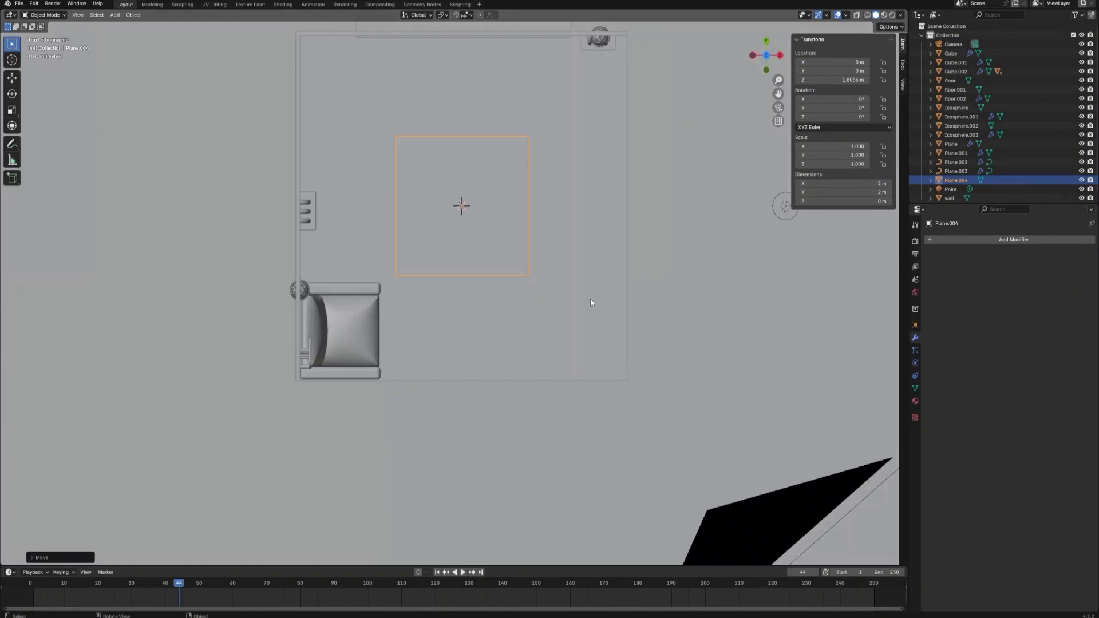
shift+middle_drag(574, 275, 638, 419)
key(g)
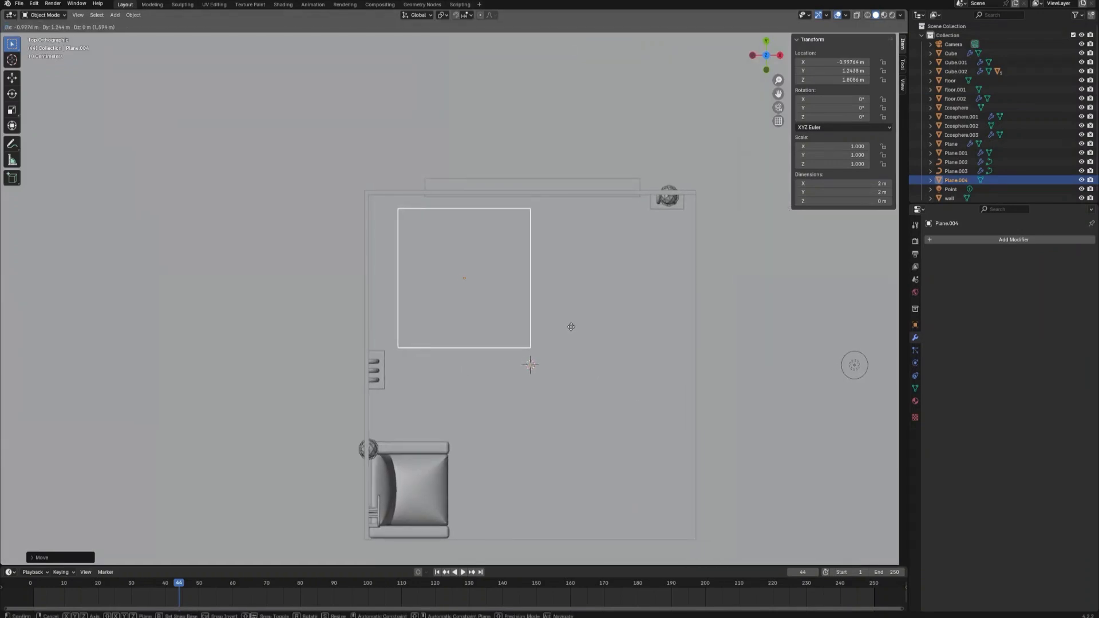
click(554, 322)
key(s)
key(x)
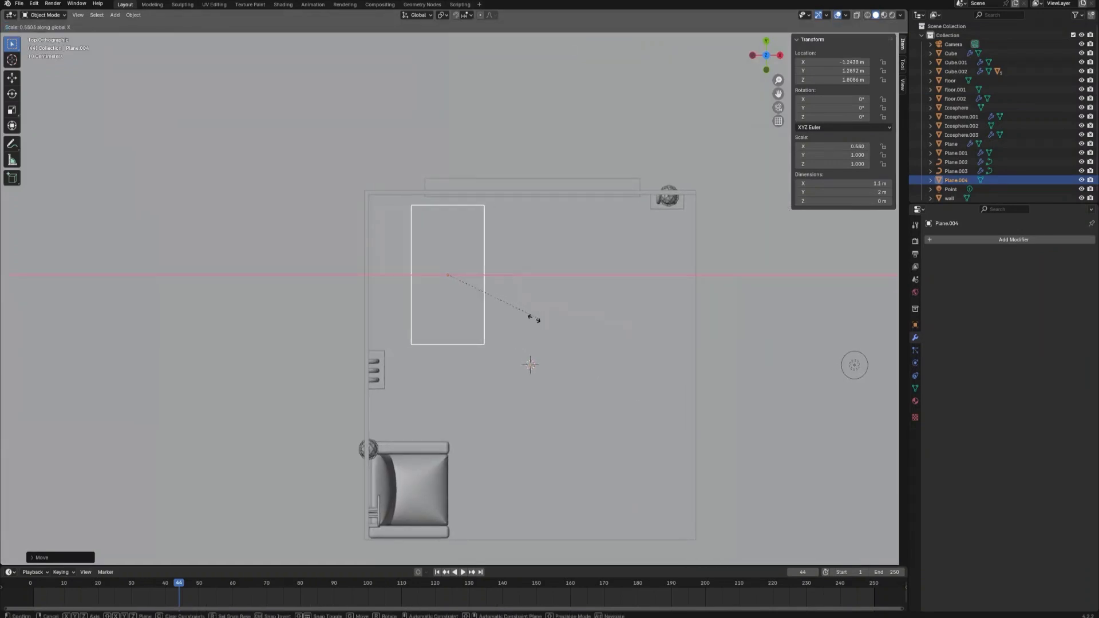
click(486, 304)
- Move the plane toward the side wall to about X -2.02 m, Y 1.34 m and widen it along X to about 0.59 m
key(g)
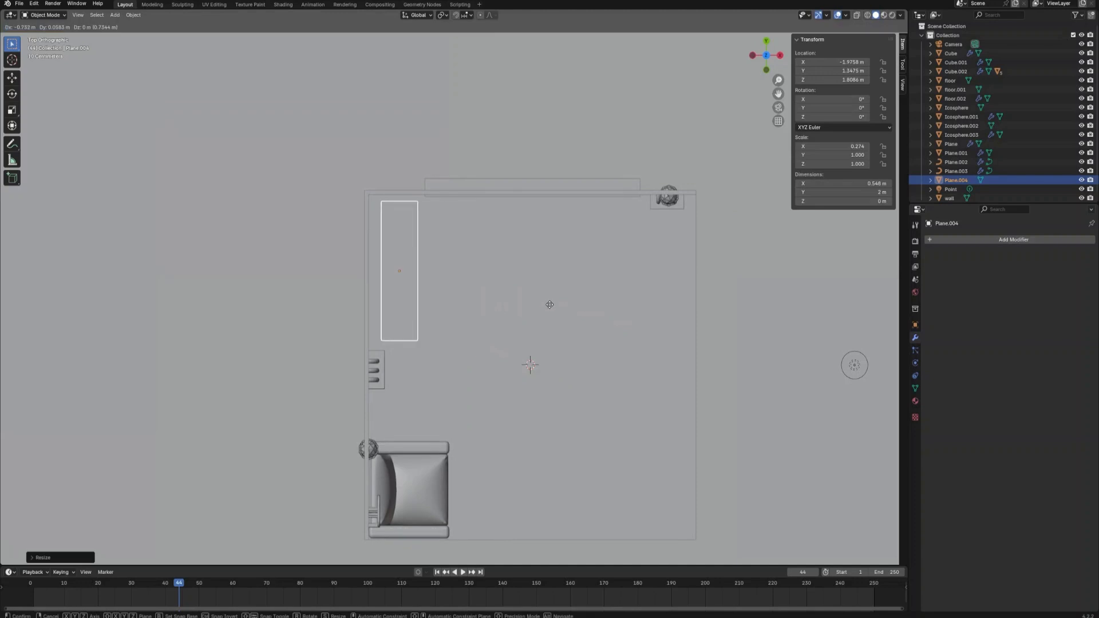
click(547, 305)
key(s)
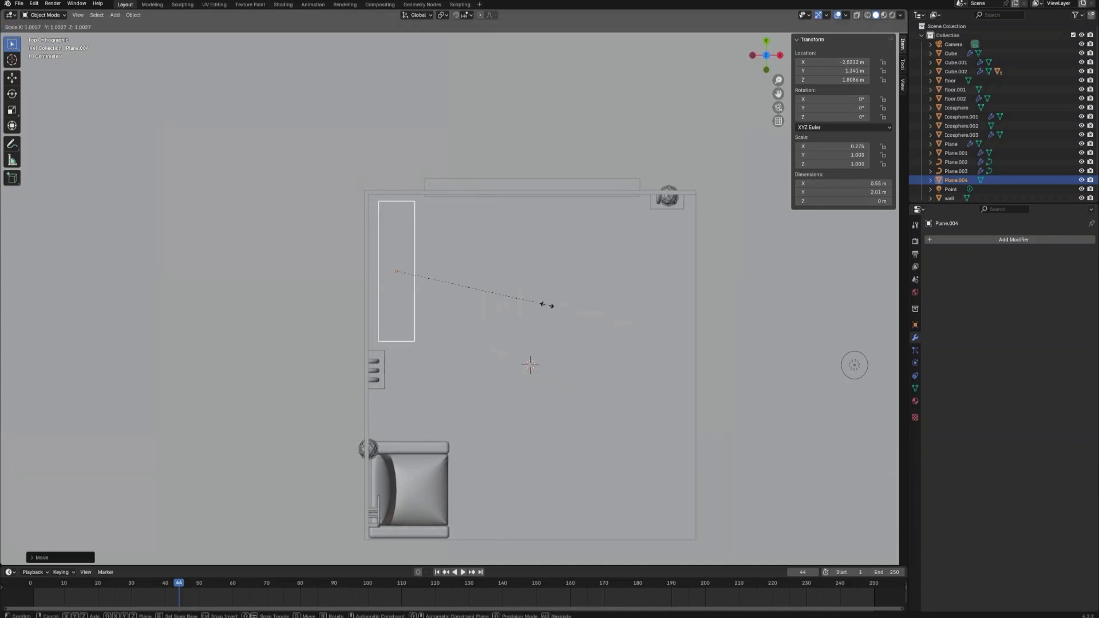
key(x)
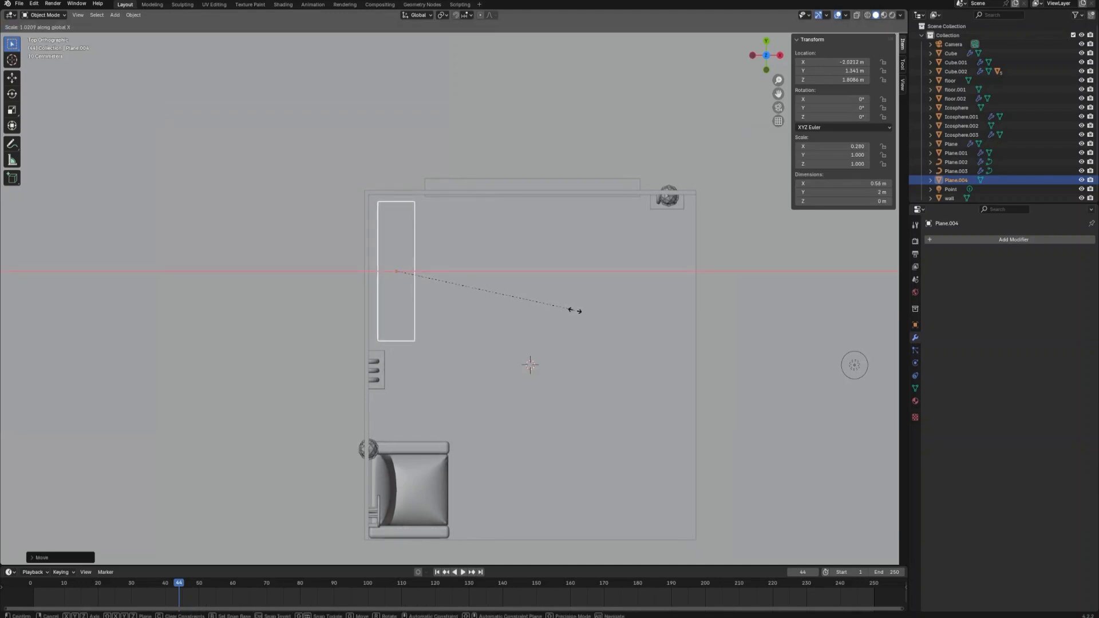
click(666, 321)
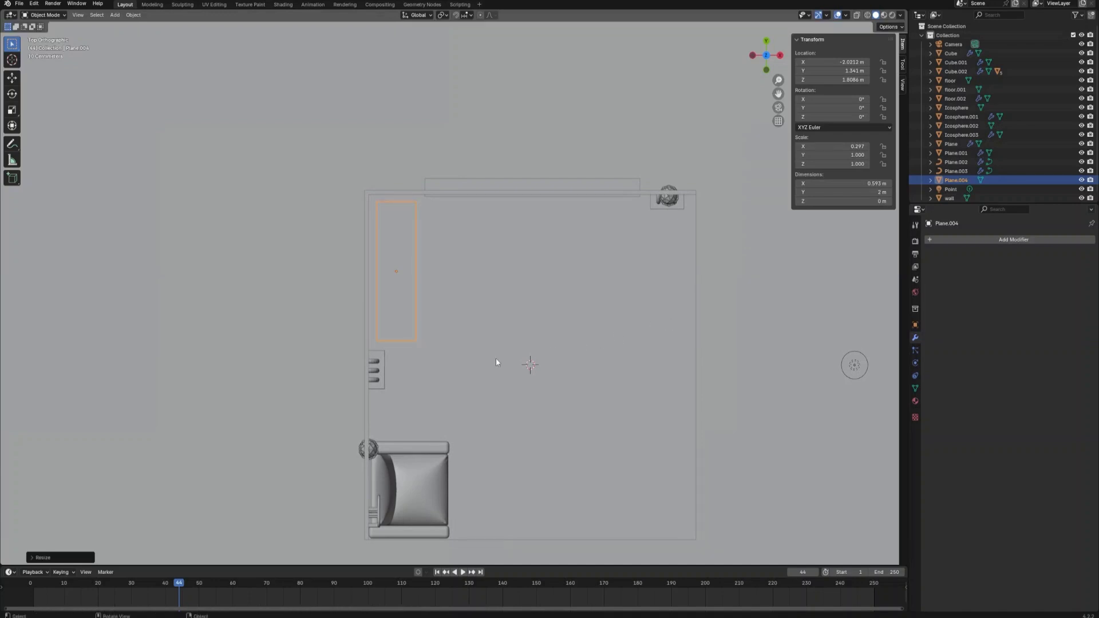
- Select the side wall's box together with its pipes and shift them along Y toward the armchair, placing the box at about Y -0.15 m
scroll(432, 361, up, 3)
click(391, 380)
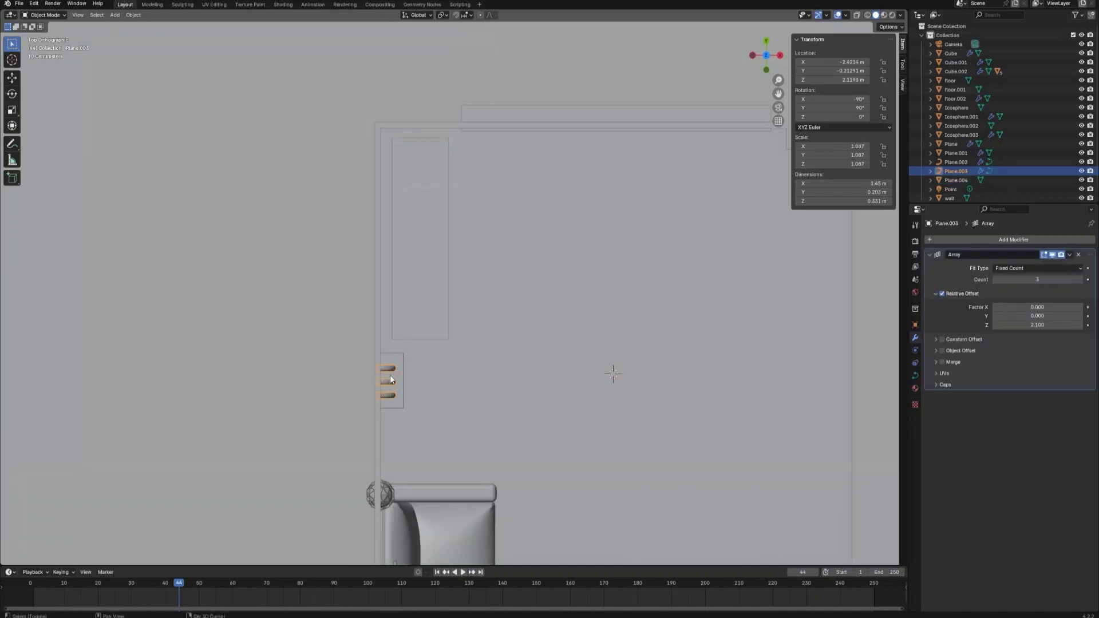
click(396, 381)
click(391, 370)
shift+click(396, 358)
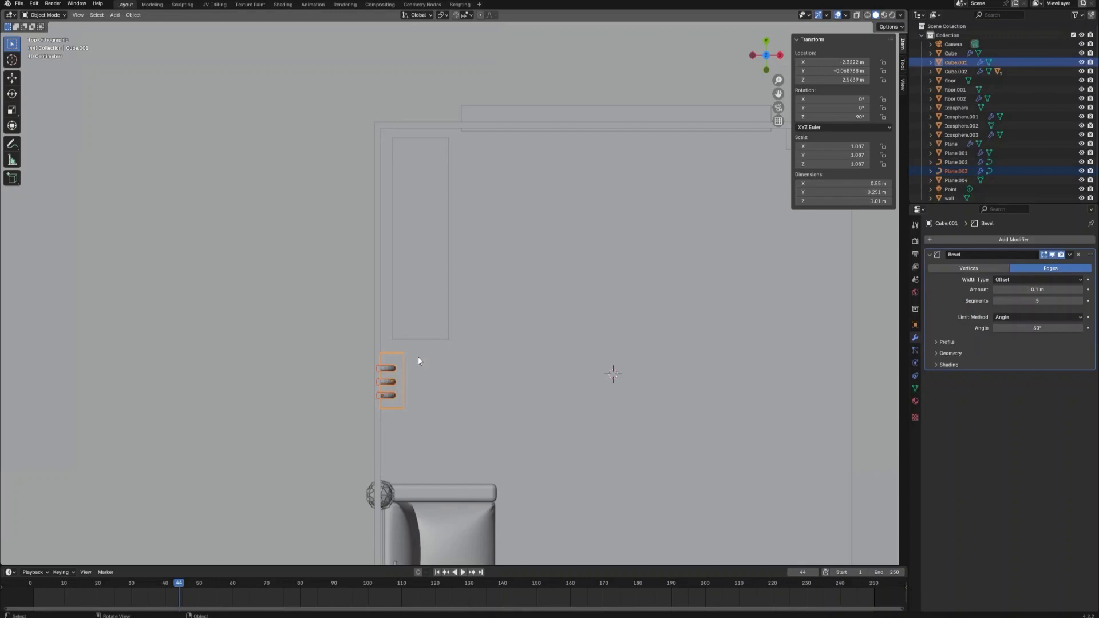
key(g)
key(y)
click(418, 352)
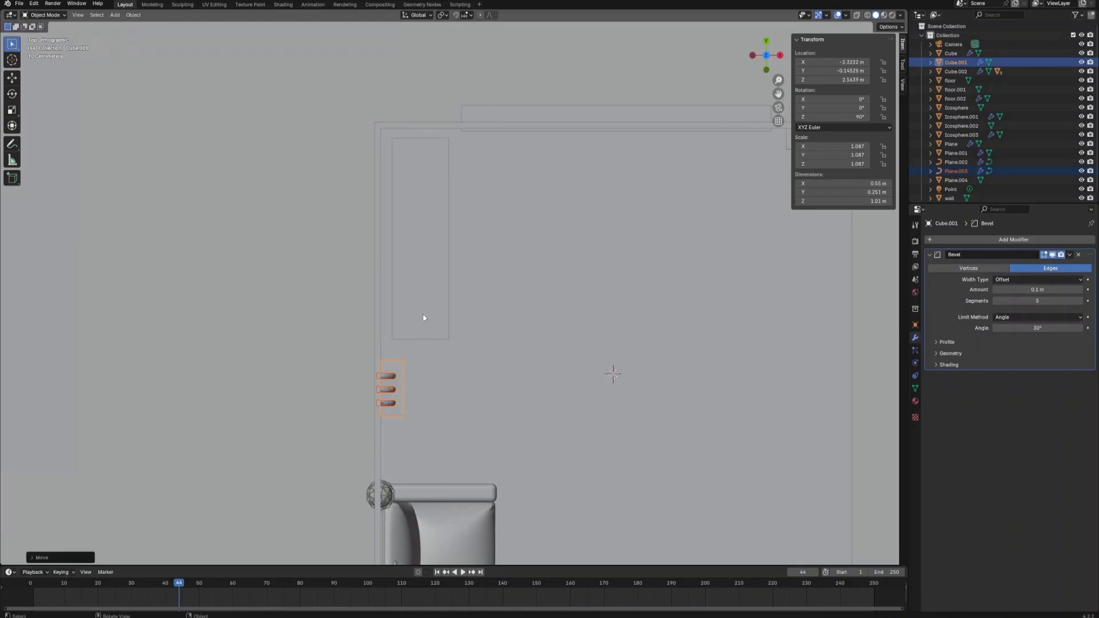
- Lengthen the plane along Y to about 2.04 m and reposition it to about X -2.03 m, Y 1.32 m
click(422, 317)
key(s)
key(y)
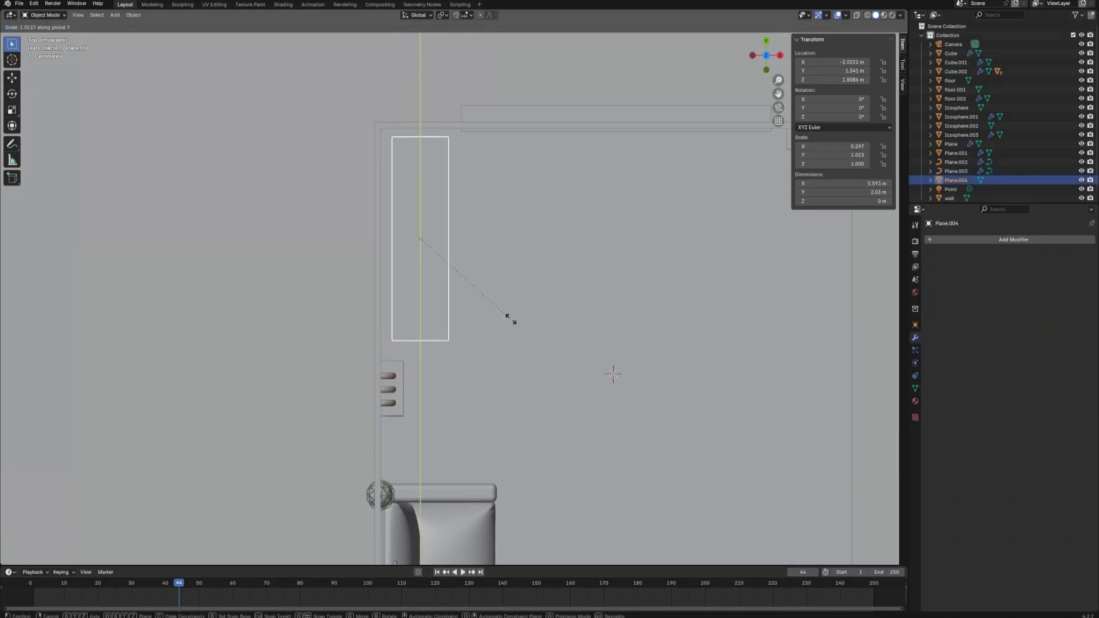
click(515, 320)
key(g)
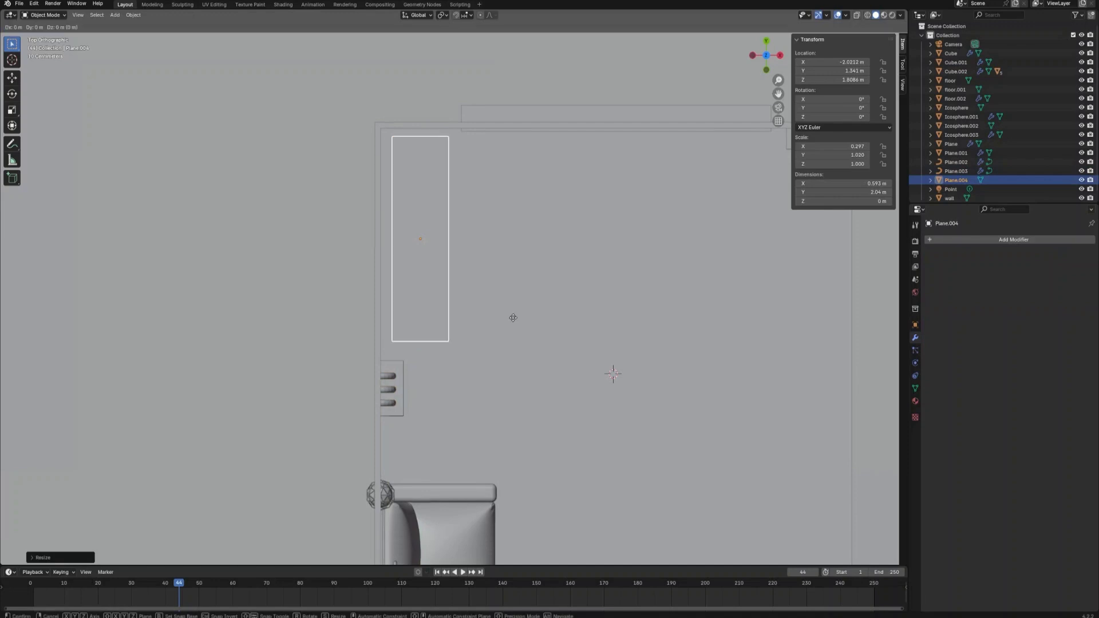
click(512, 325)
- Apply the plane's scale and add 25 evenly spaced loop cuts across its length in Edit Mode
scroll(549, 335, down, 2)
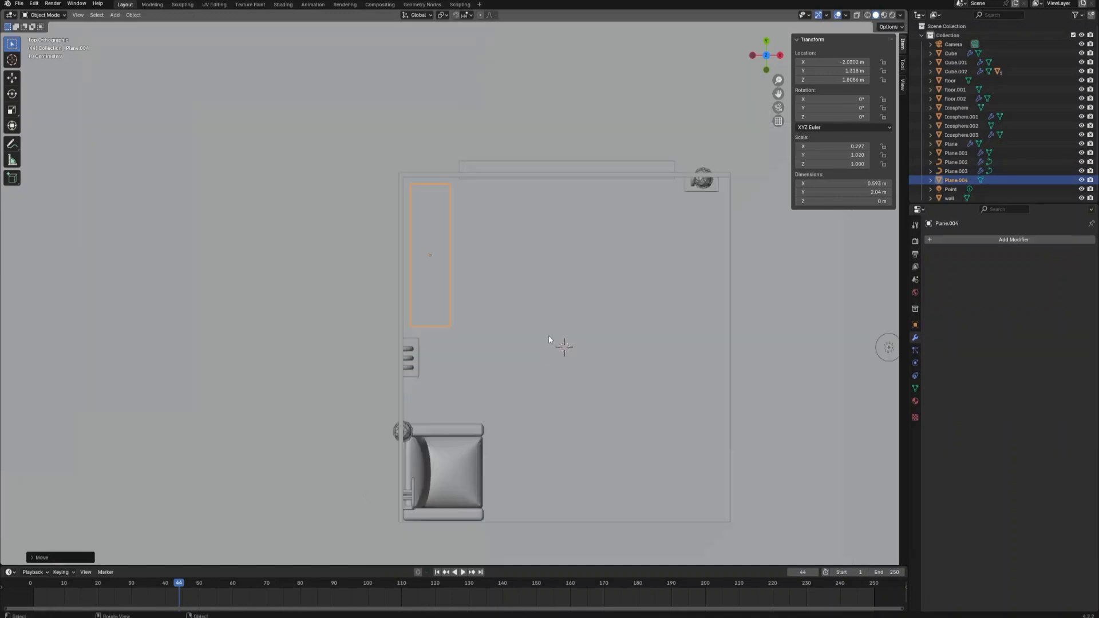
middle_drag(549, 335, 521, 276)
key(ctrl+a)
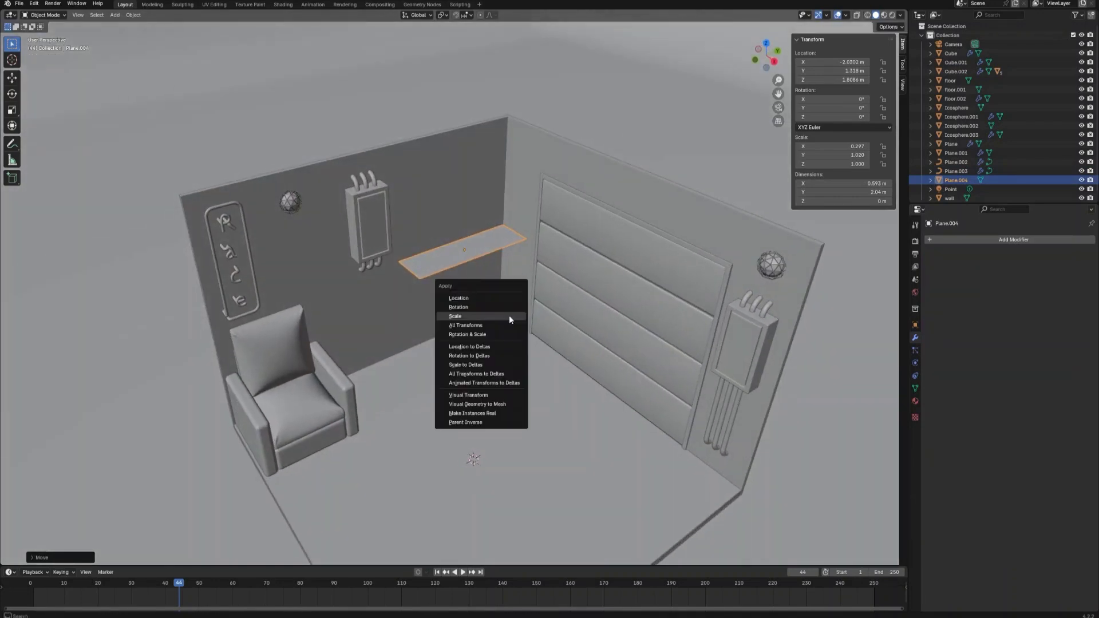
click(510, 317)
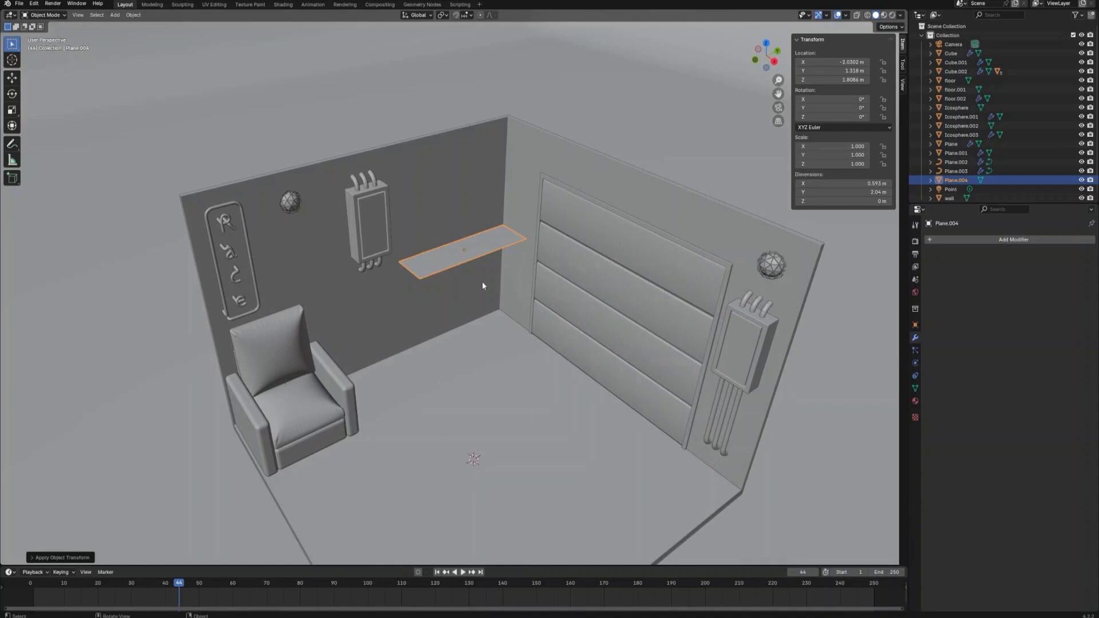
key(Tab)
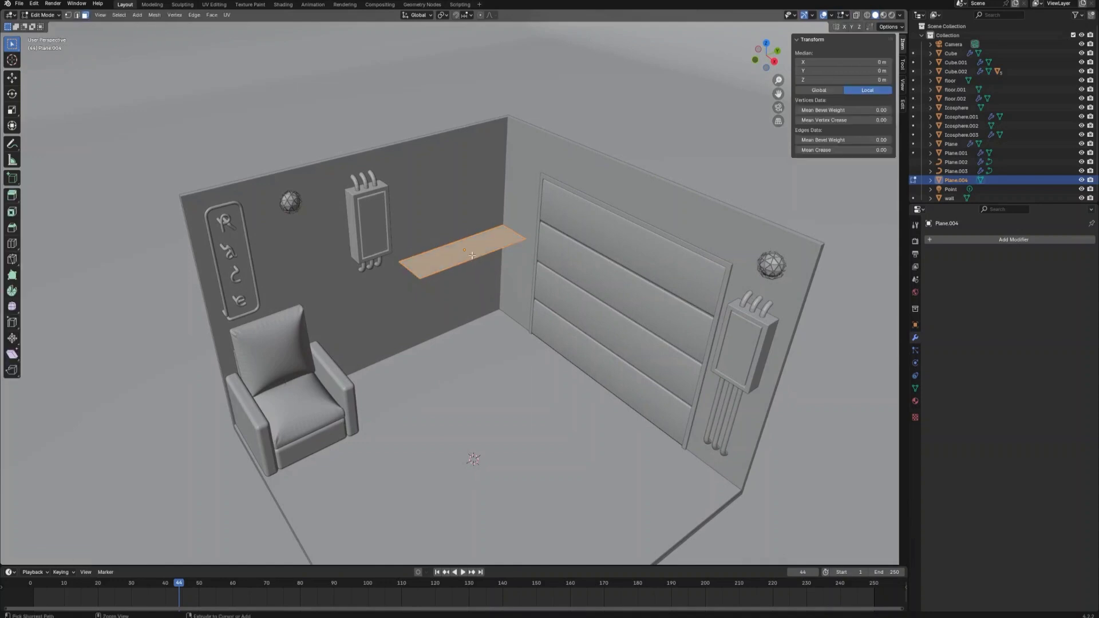
key(ctrl+r)
scroll(470, 257, up, 20)
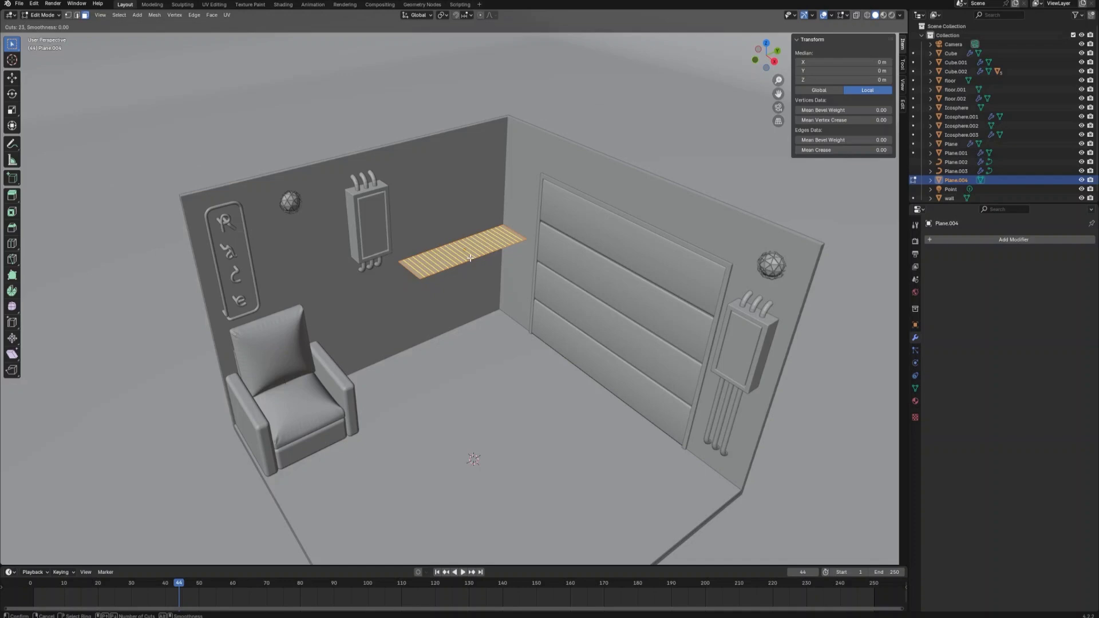
scroll(471, 258, up, 2)
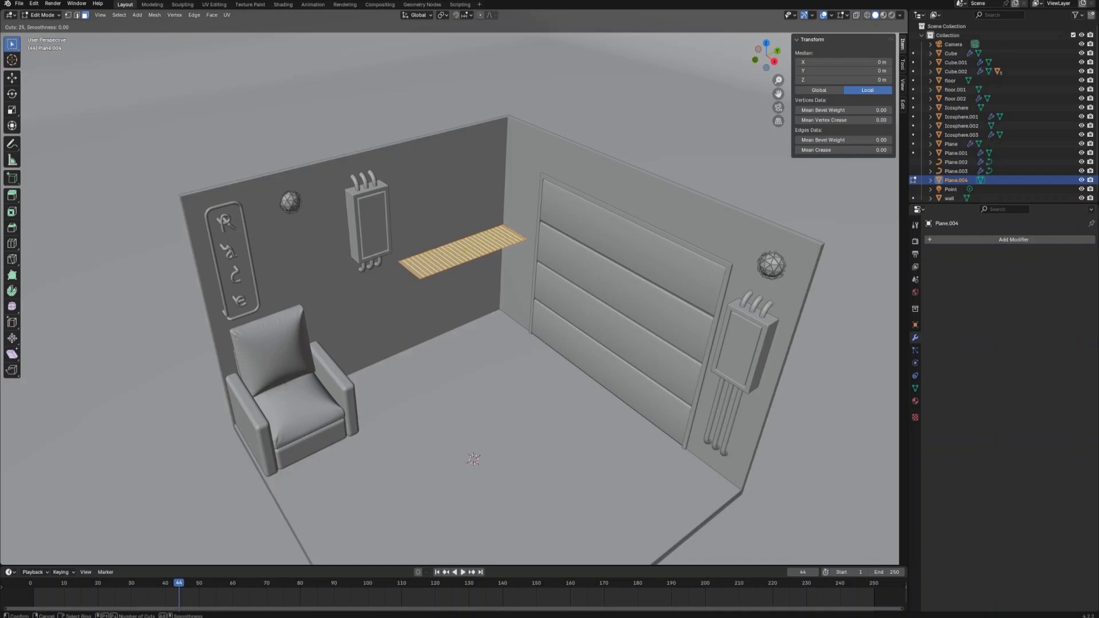
click(471, 258)
- Add 7 loop cuts running lengthwise along the plane to form a grid of small faces
middle_drag(471, 258, 416, 264)
scroll(417, 264, up, 5)
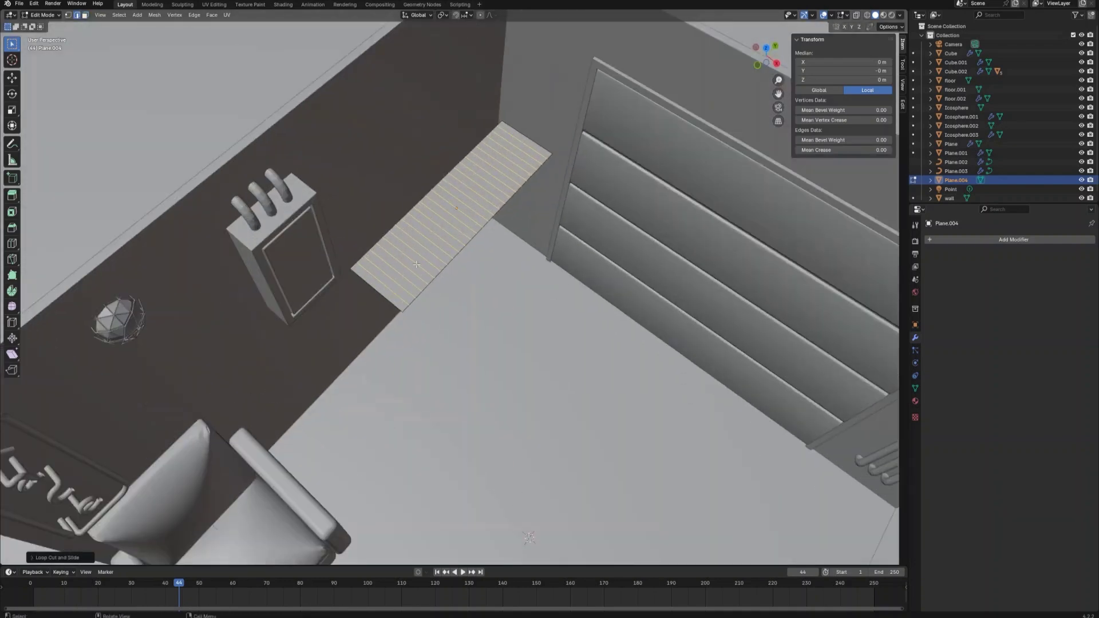
key(ctrl+r)
click(415, 243)
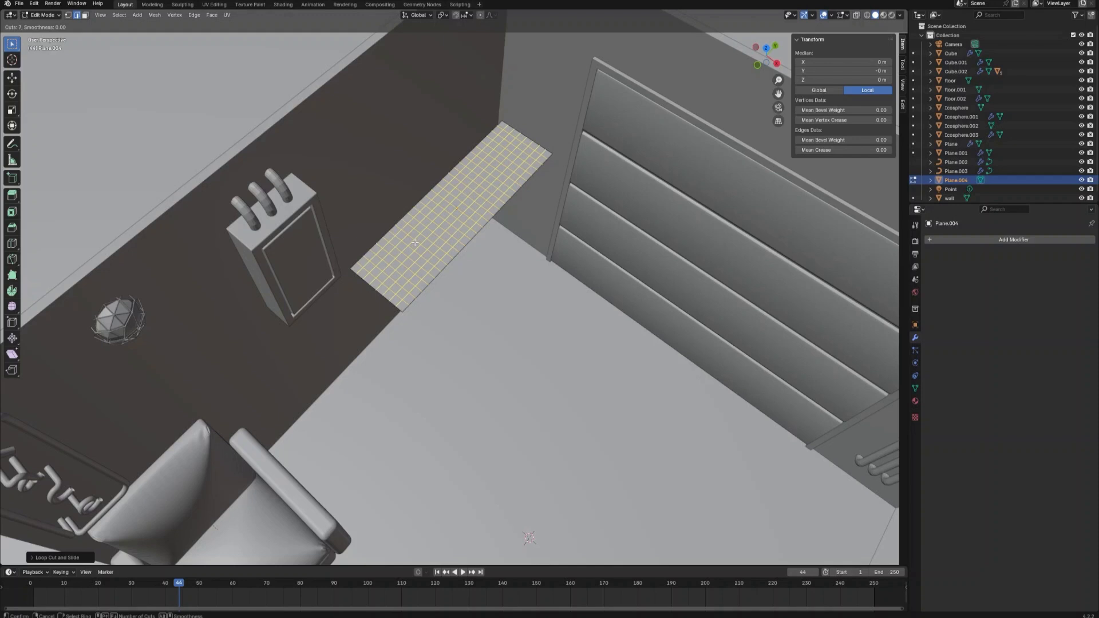
middle_drag(415, 243, 491, 268)
- Poke all faces of the plane and convert the triangles to quads for a diagonal grid
key(a)
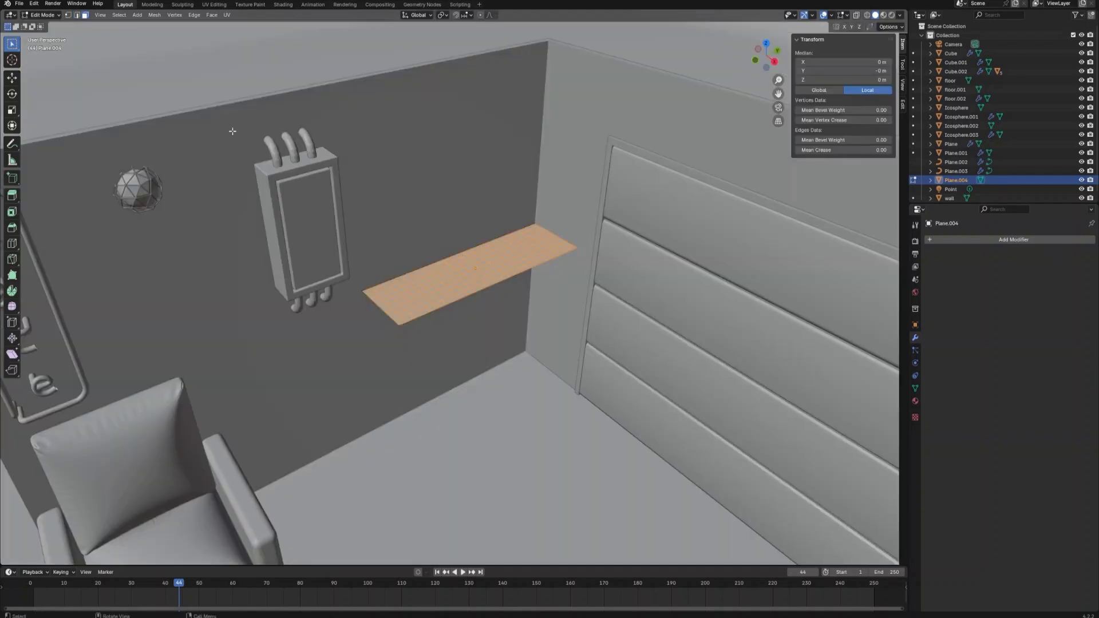
key(ctrl+f)
click(246, 63)
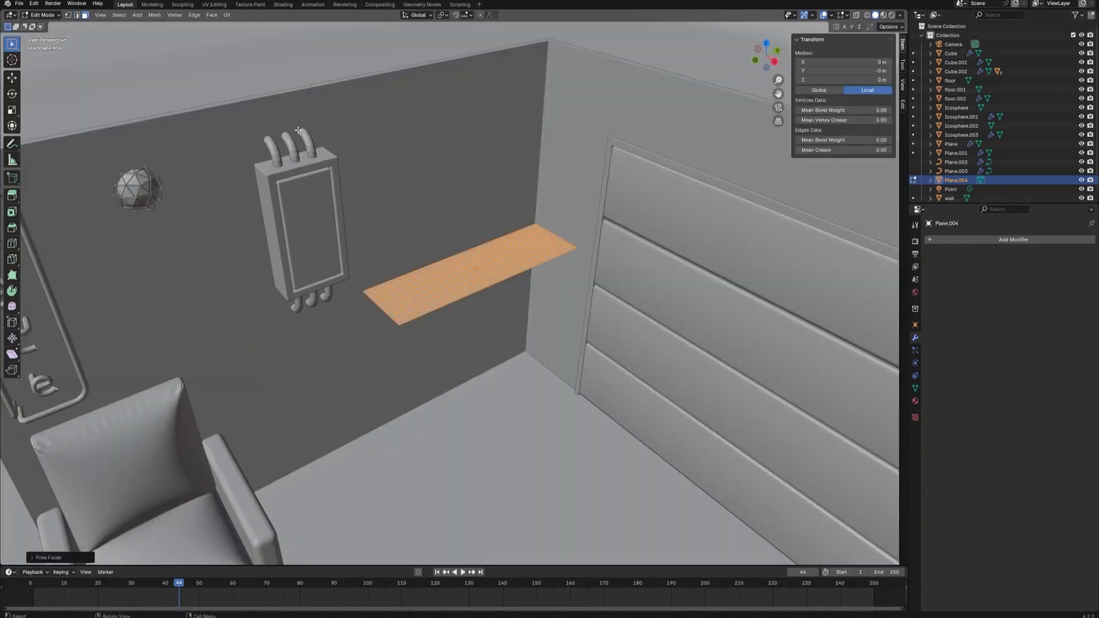
click(215, 17)
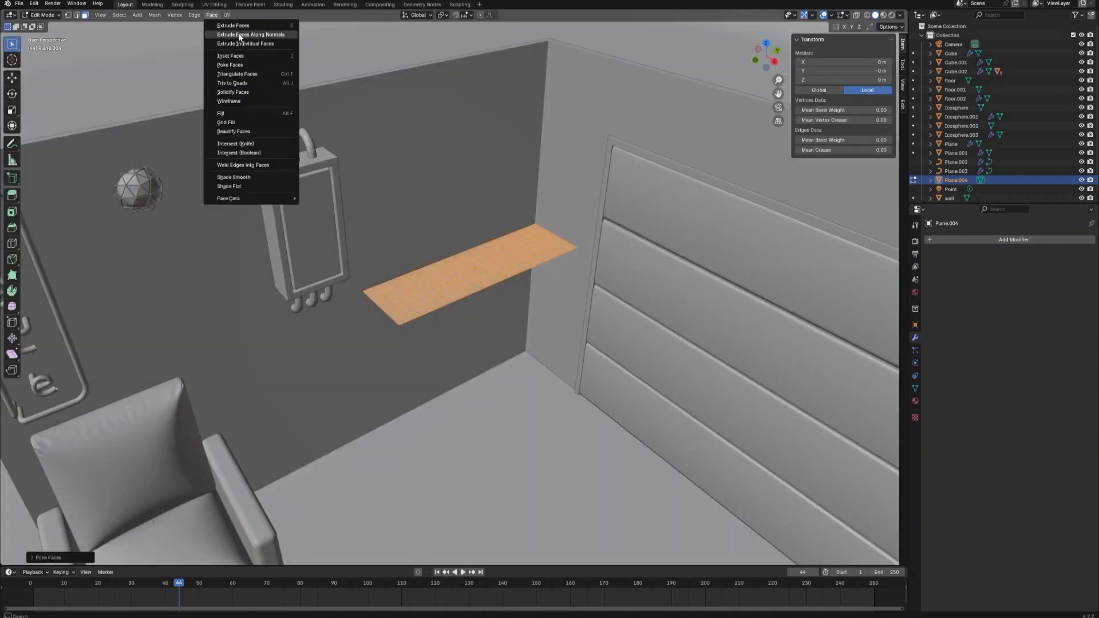
click(257, 81)
middle_drag(259, 81, 248, 90)
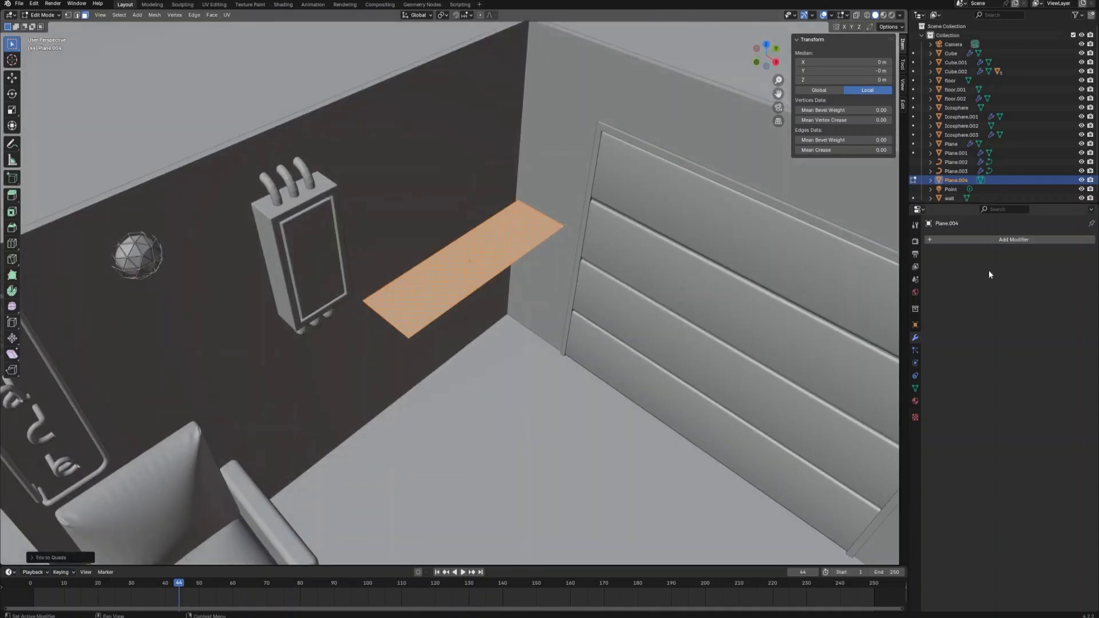
- Add a Wireframe modifier with Boundary enabled to the plane and return to Object Mode
click(1014, 239)
mouse_move(1009, 241)
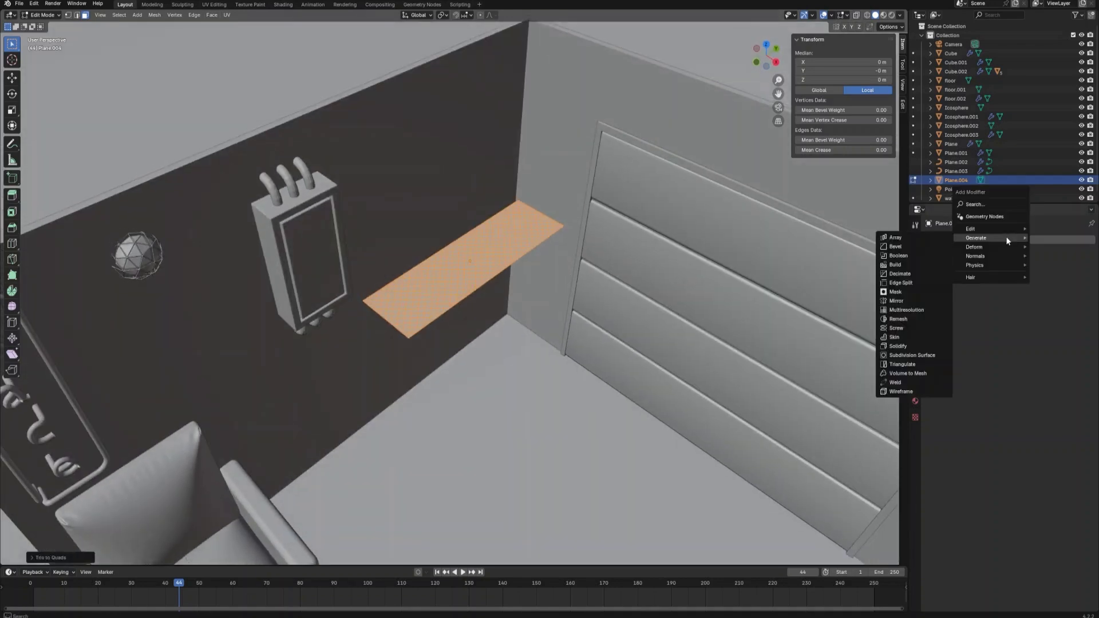
click(907, 393)
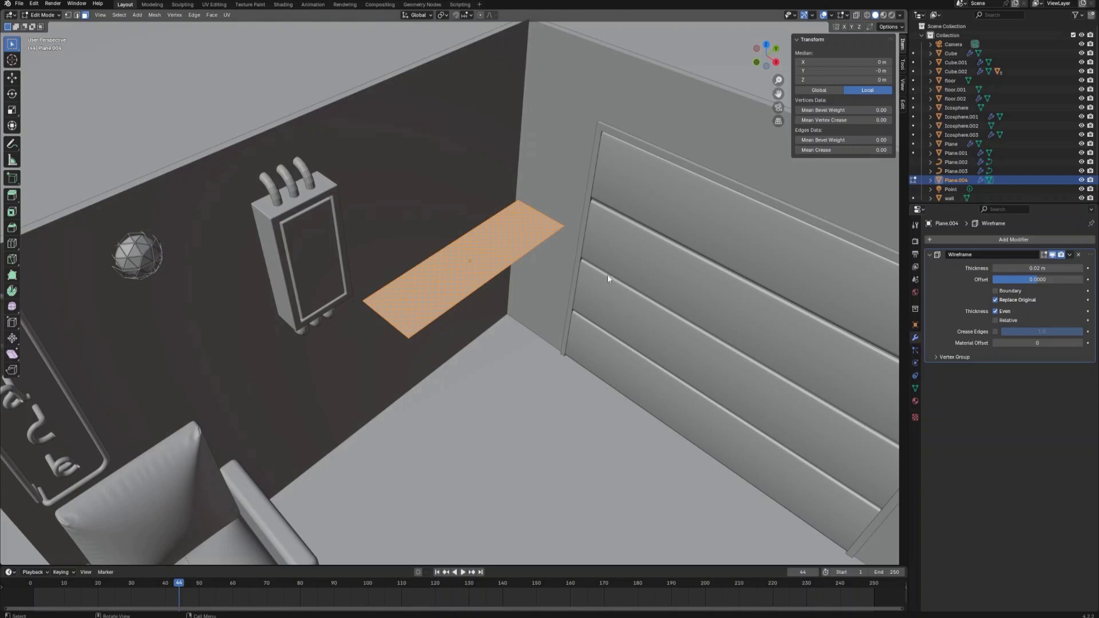
key(Tab)
middle_drag(589, 319, 483, 356)
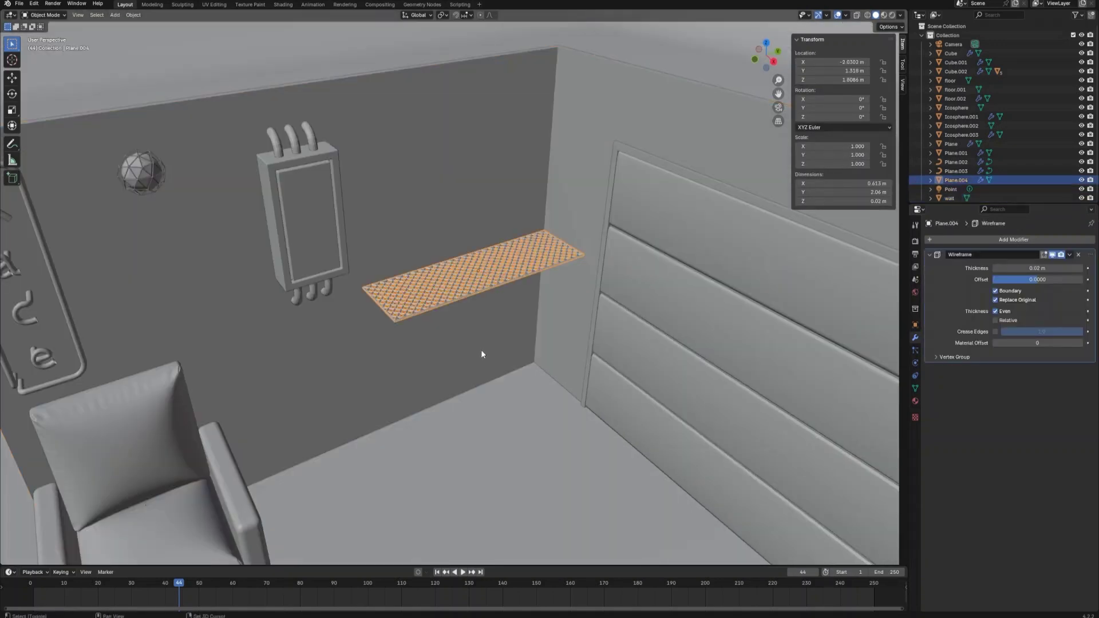
- Add a cube mesh to the room
key(shift+a)
mouse_move(481, 350)
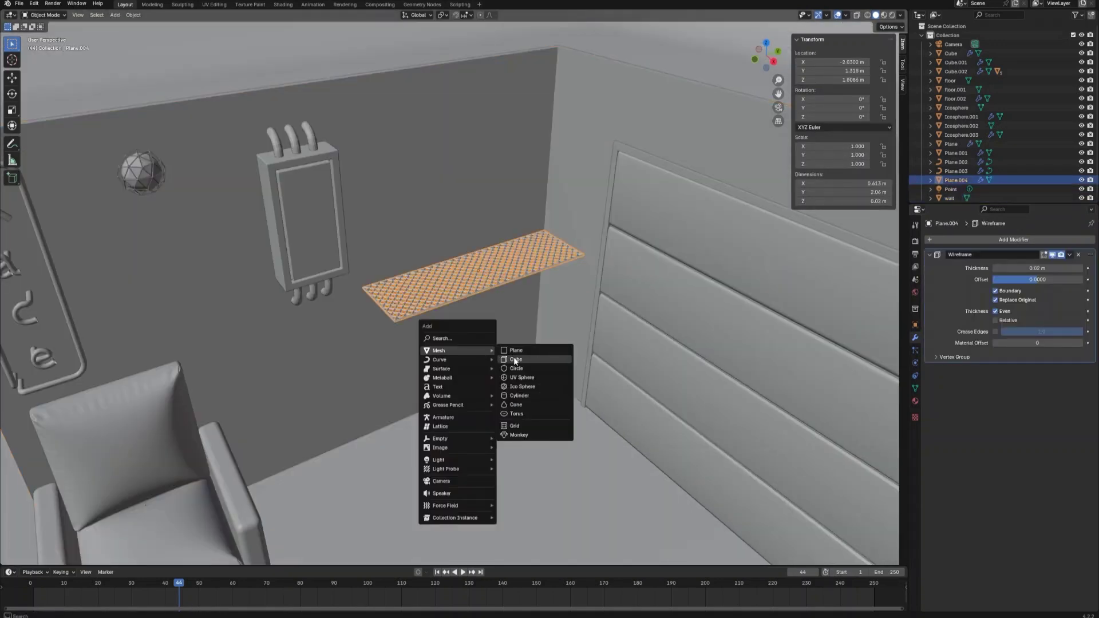
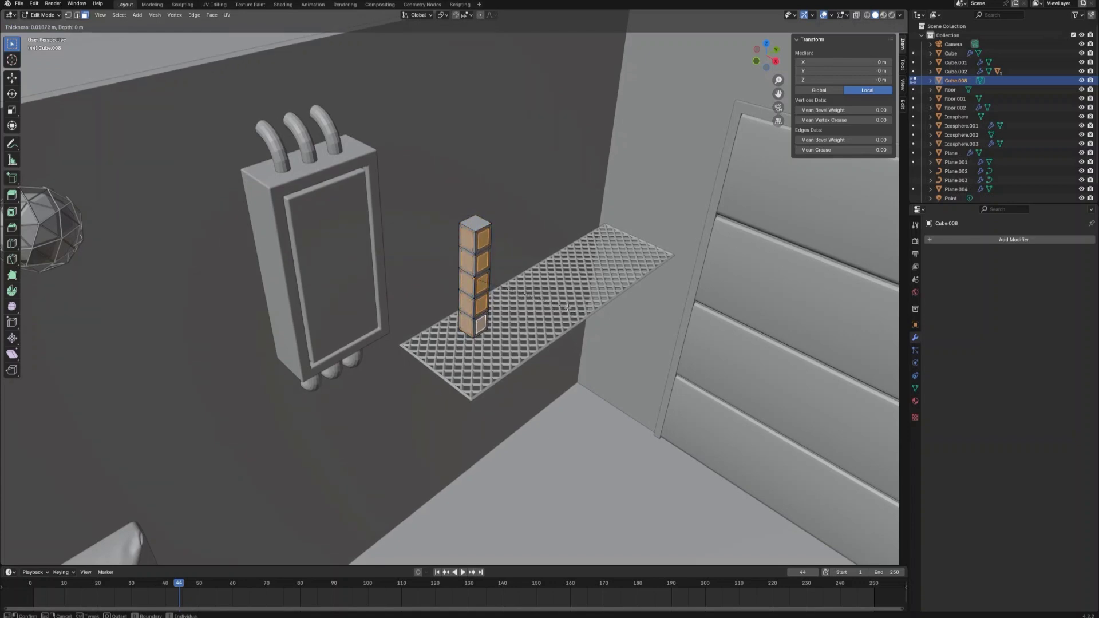
- Inset the segmented column's side faces by about 0.019 m, delete the inset faces to leave openings, and exit Edit Mode
click(567, 308)
key(x)
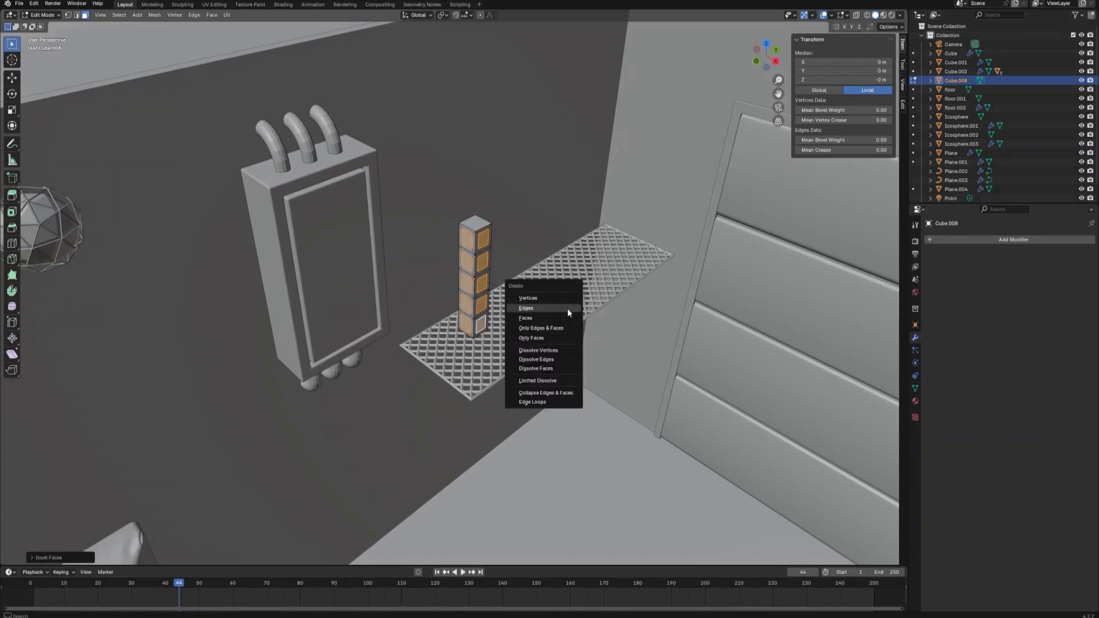
click(565, 315)
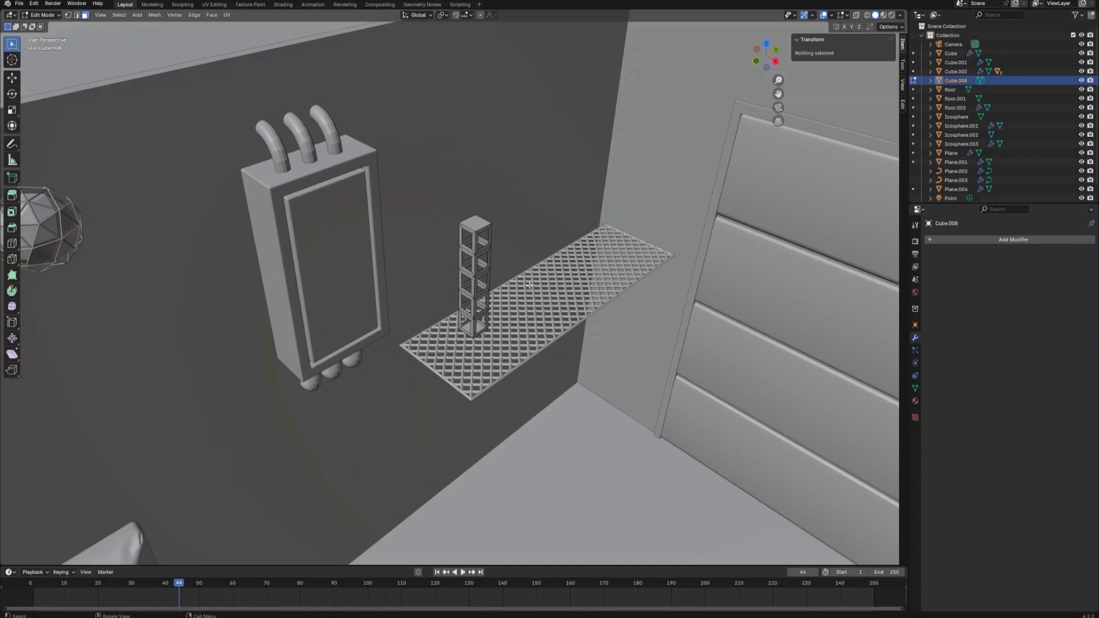
middle_drag(629, 340, 564, 299)
key(Tab)
- Apply the Wireframe modifier on the grated shelf
click(601, 295)
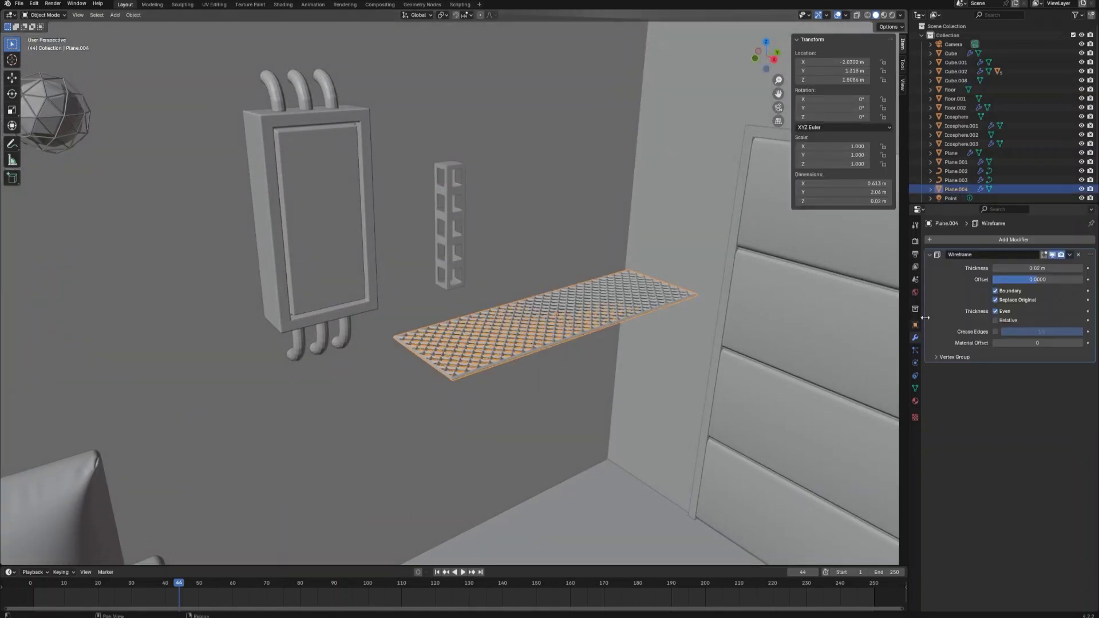
click(1070, 254)
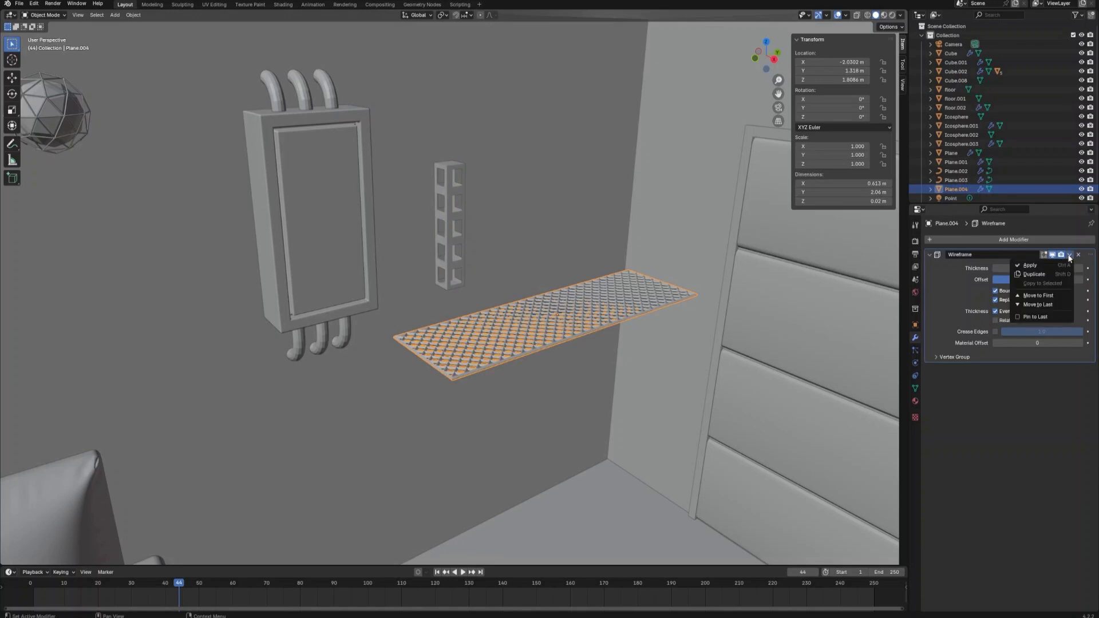
click(1031, 265)
- Add a Solidify modifier to the perforated column
click(452, 245)
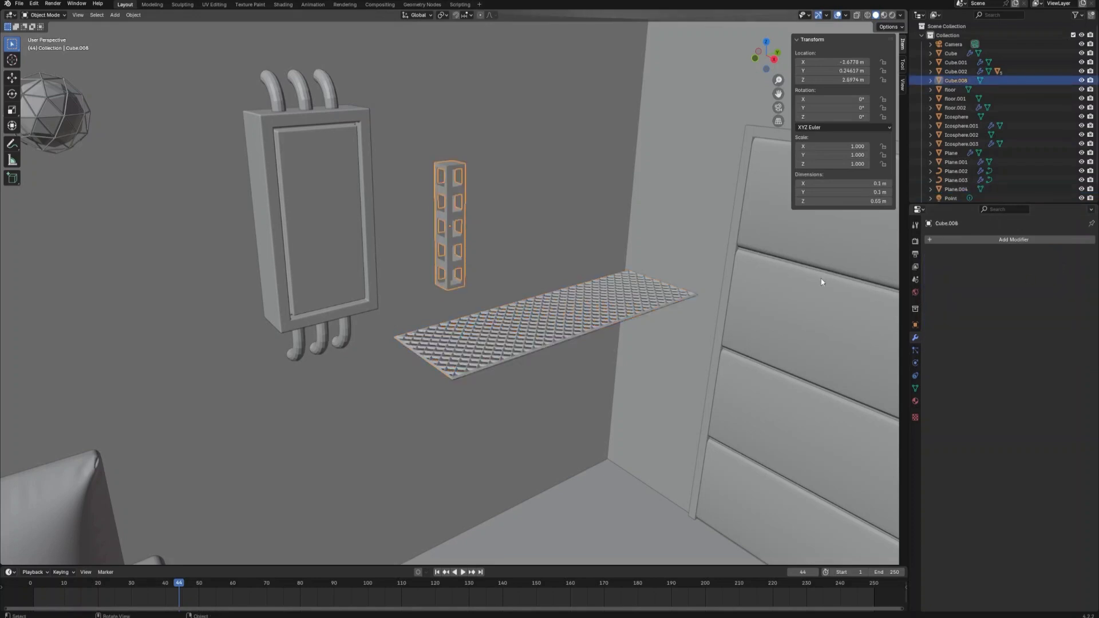
click(1014, 239)
mouse_move(1015, 238)
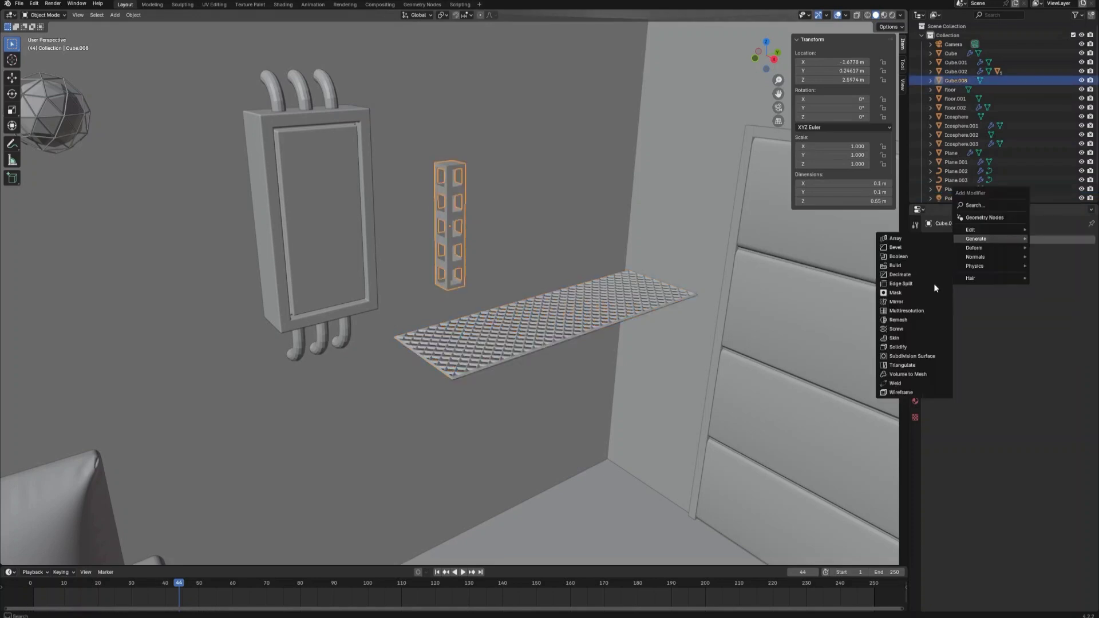
click(916, 347)
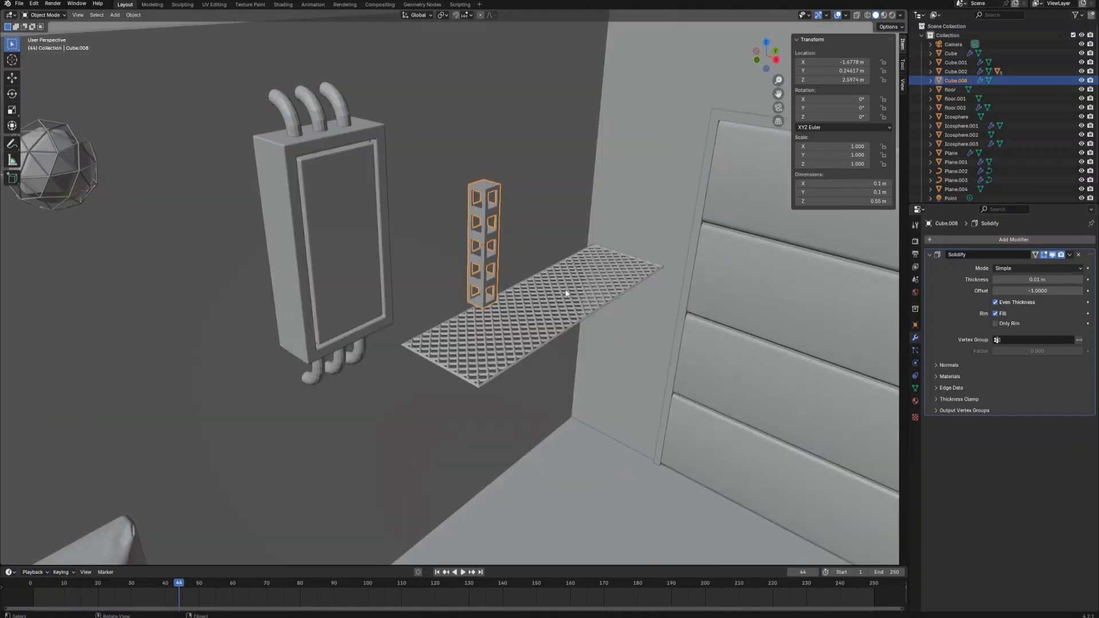
- Lower the column along Z to about 1.66 m, at the height of the grated shelf, and check it in side view
key(g)
key(z)
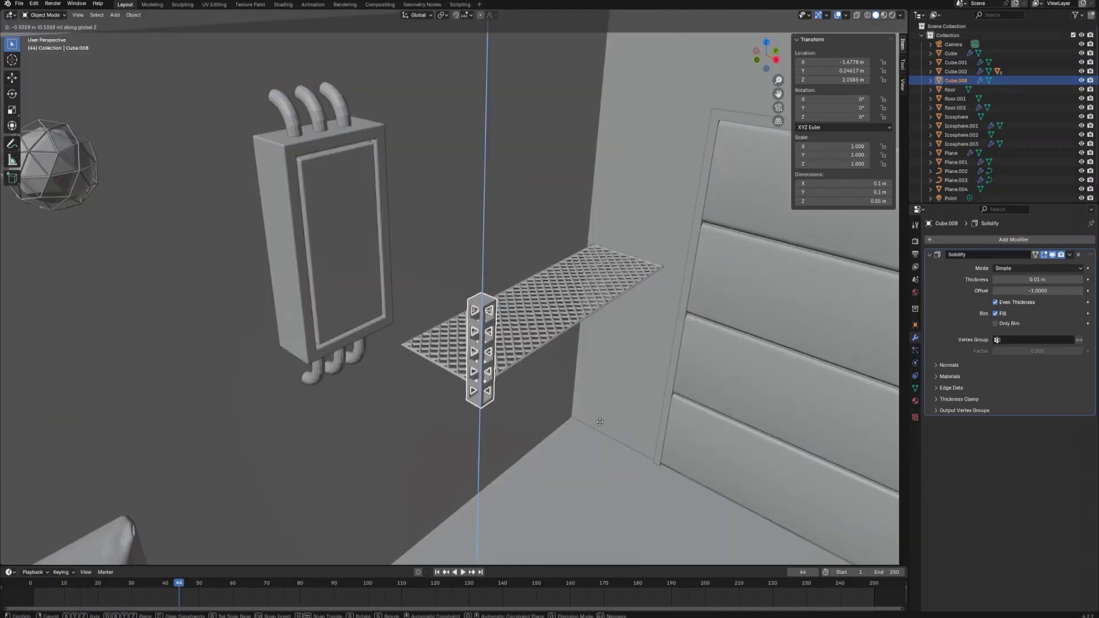
click(637, 452)
middle_drag(636, 453, 705, 153)
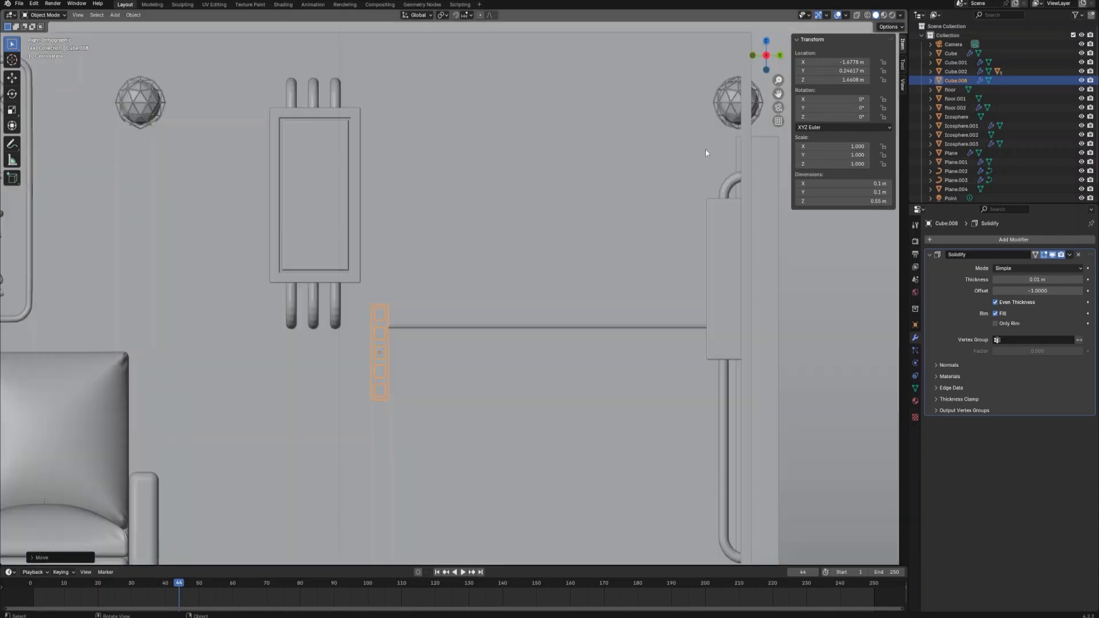
- Lower the perforated column along Z to about 1.59 m, just under the grated shelf
key(g)
key(z)
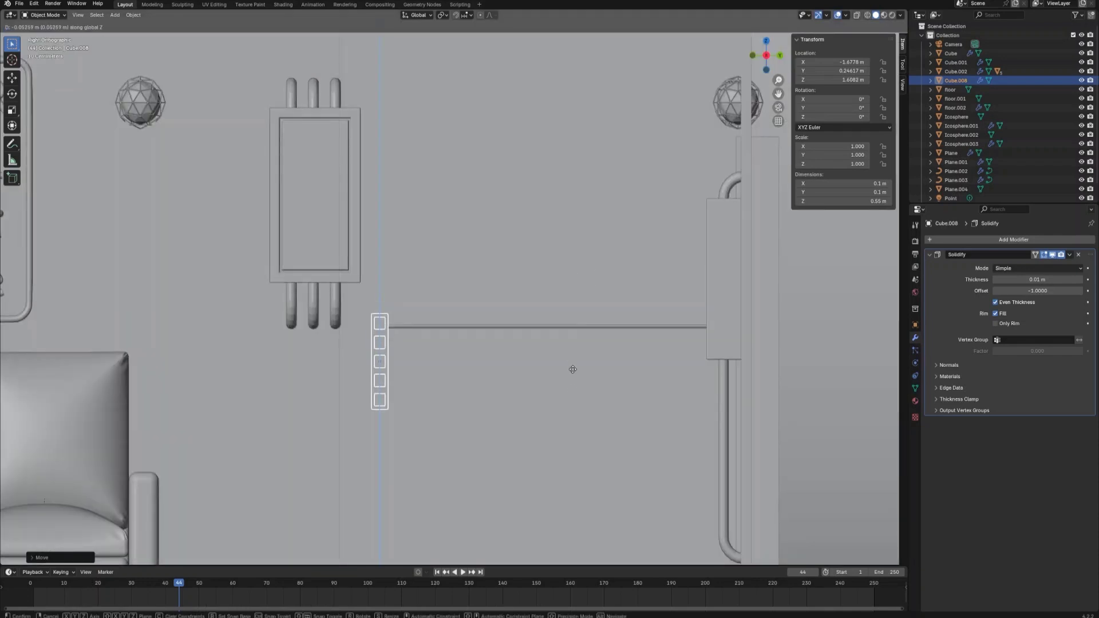
click(583, 403)
middle_drag(583, 403, 530, 338)
- In top view, move the column to the shelf's outer corner, at about X -1.70 m and Y 0.27 m
click(766, 41)
scroll(636, 287, up, 4)
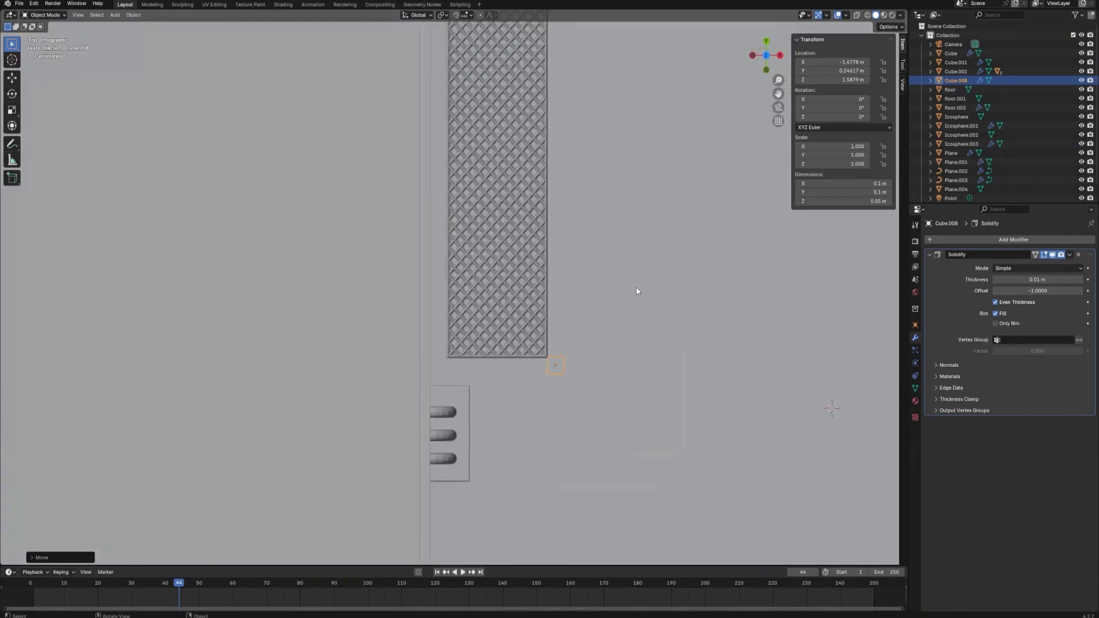
key(g)
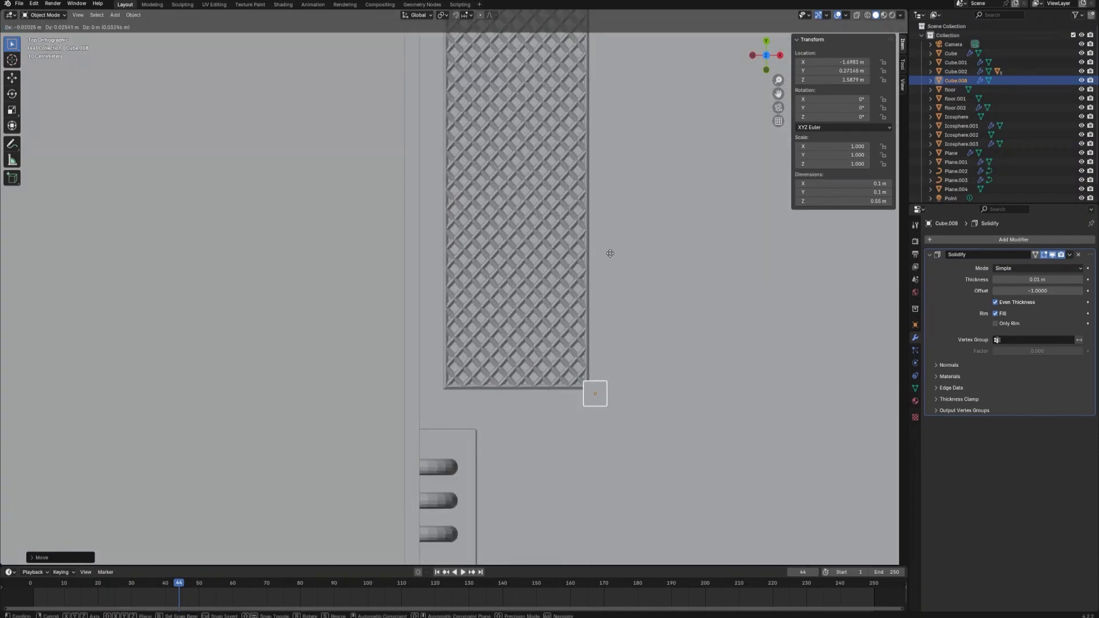
click(598, 261)
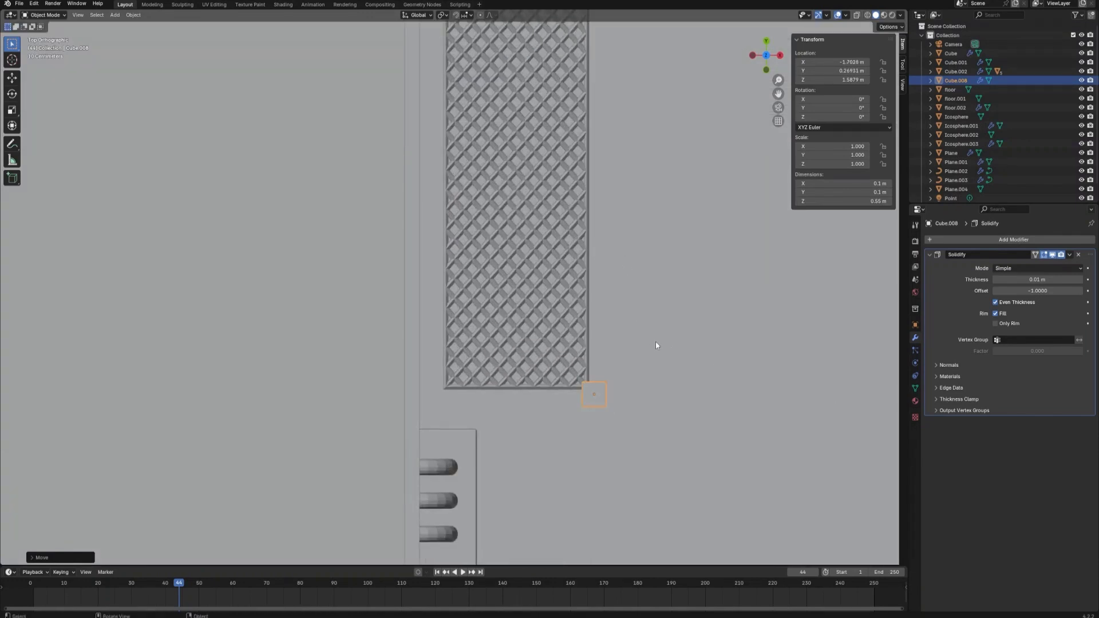
scroll(659, 344, down, 2)
- Add a Mirror modifier to the column, using the grated shelf as mirror object, on the X and Y axes
middle_drag(665, 347, 628, 270)
click(1005, 239)
mouse_move(1005, 239)
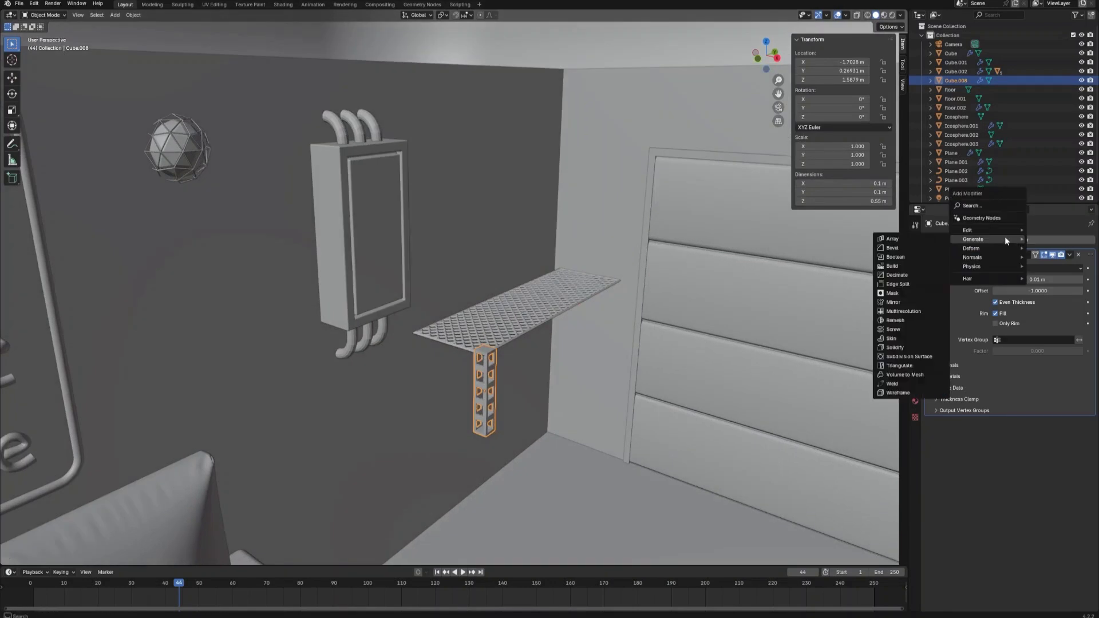
click(894, 302)
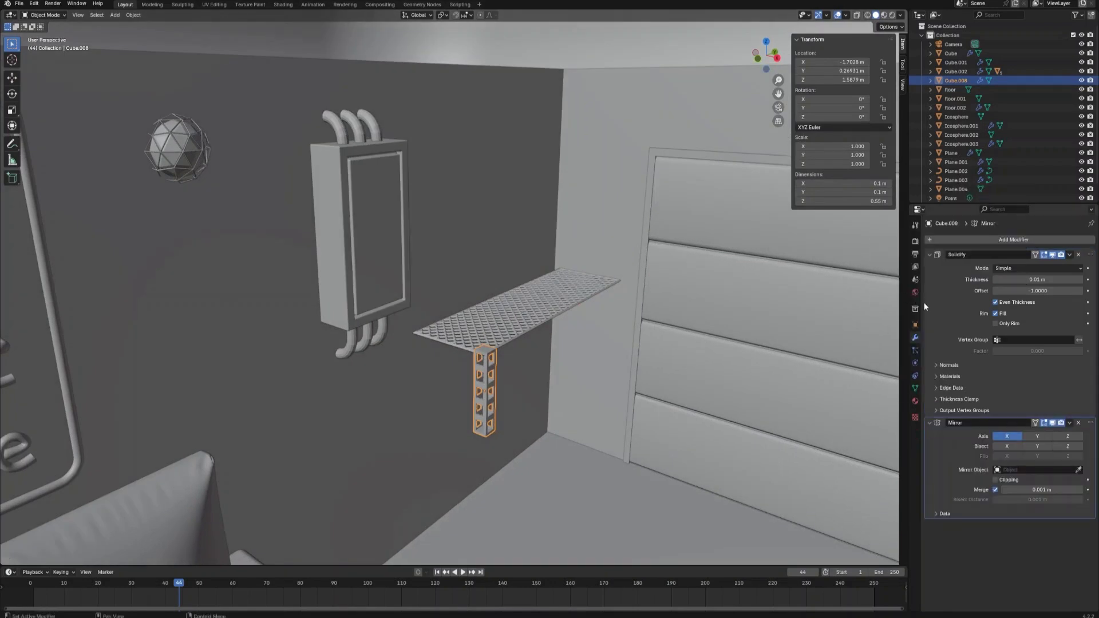
click(1079, 470)
click(564, 278)
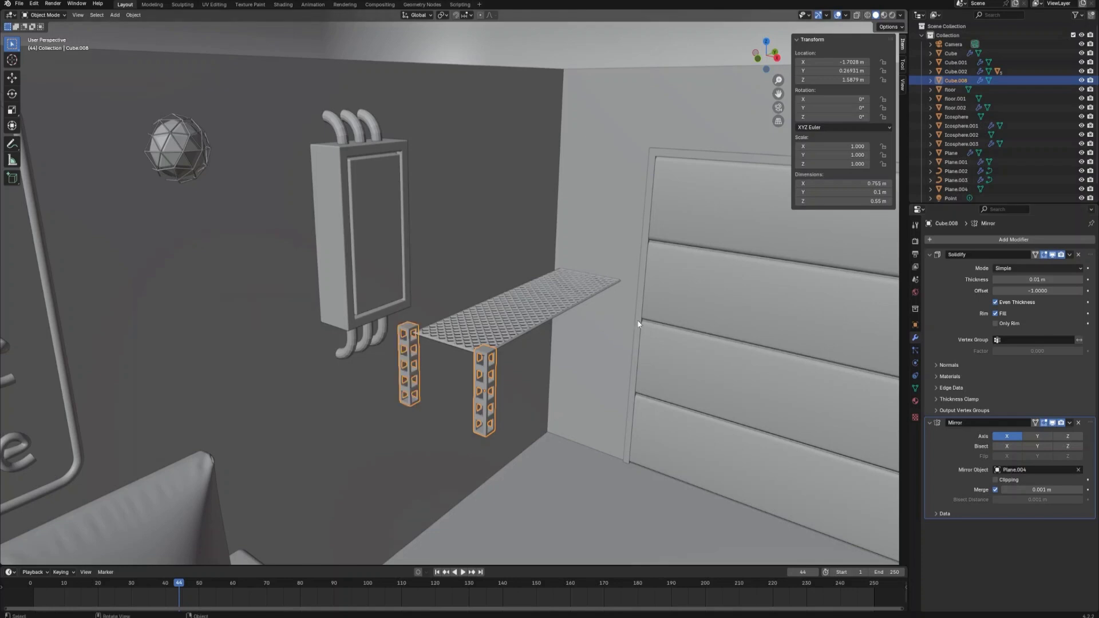
click(1037, 437)
scroll(669, 377, down, 5)
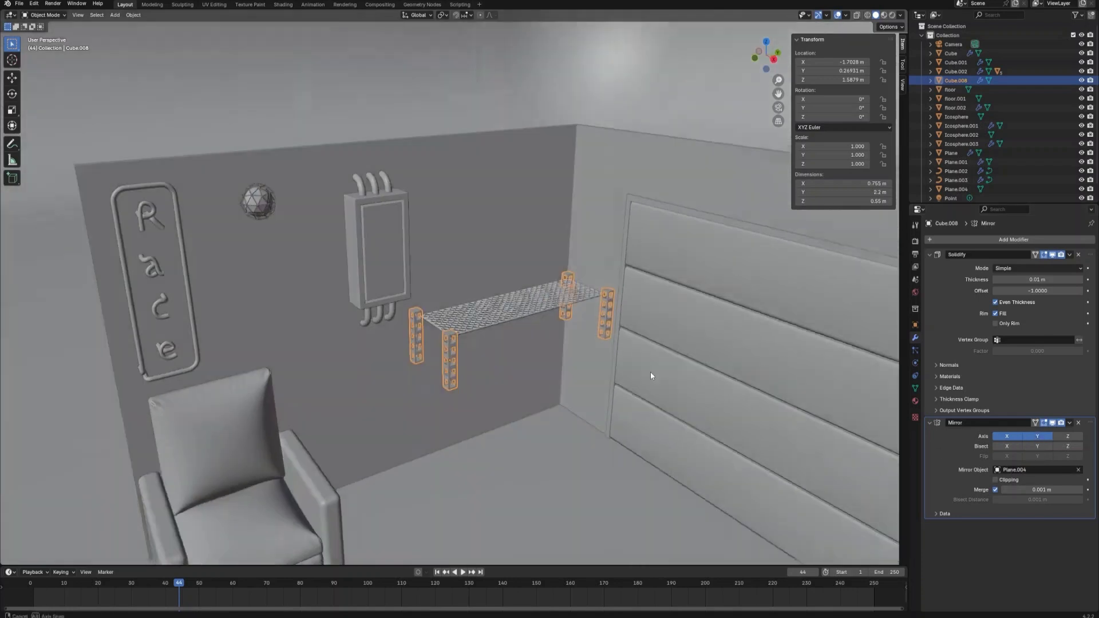
- Apply the Solidify and Mirror modifiers on the perforated columns
click(1071, 254)
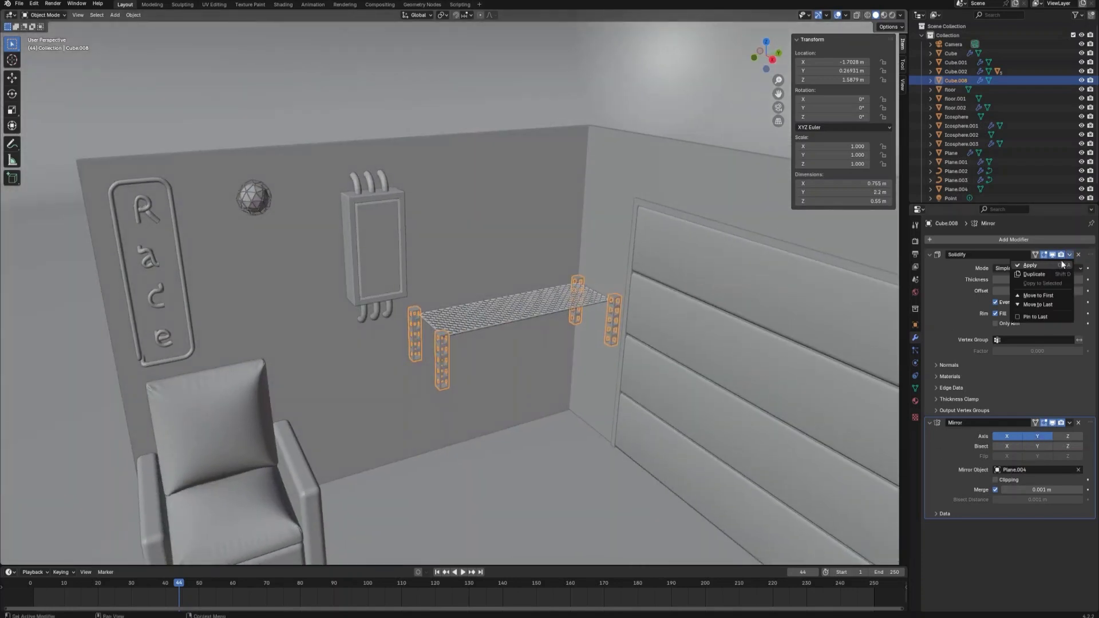
click(1054, 274)
click(1070, 255)
click(1055, 270)
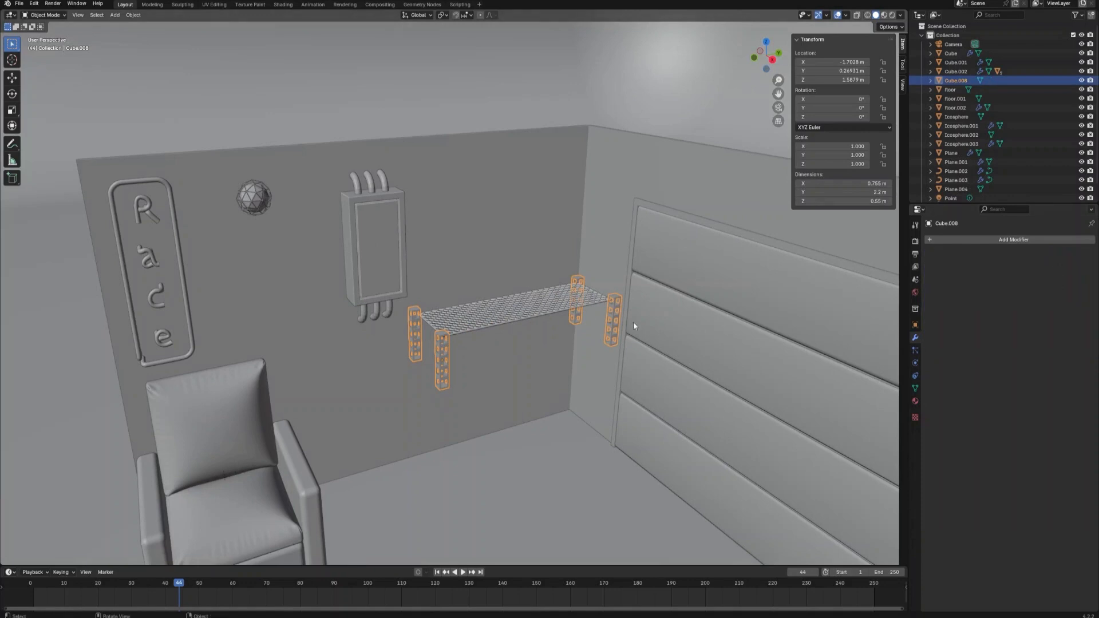
- Join the four perforated columns and the grated shelf into one object
click(563, 313)
shift+click(610, 322)
shift+click(598, 317)
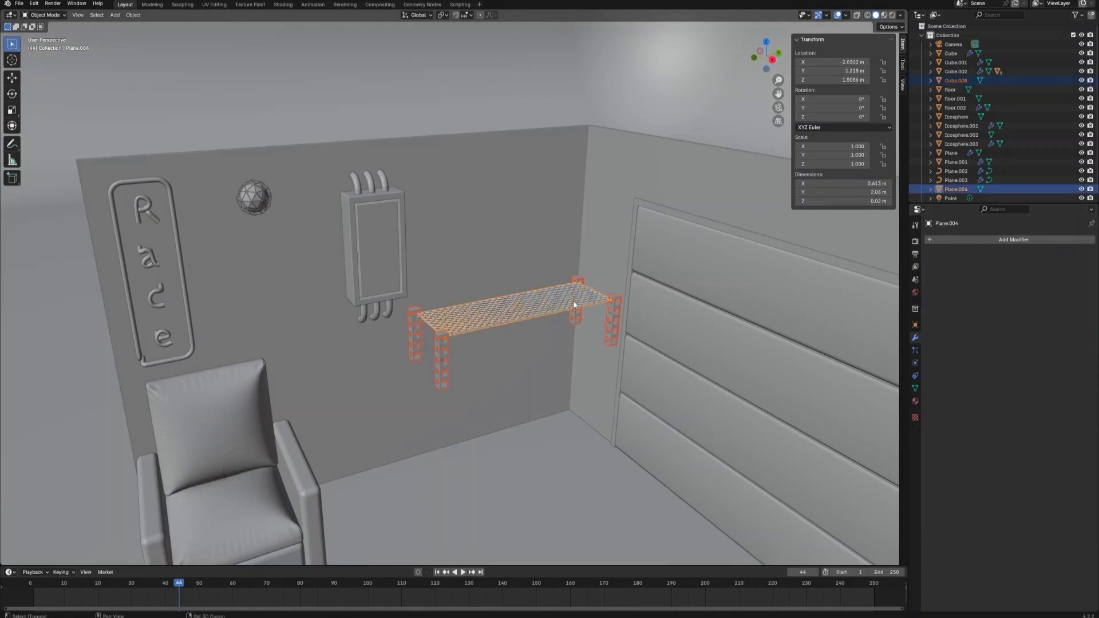
key(ctrl+j)
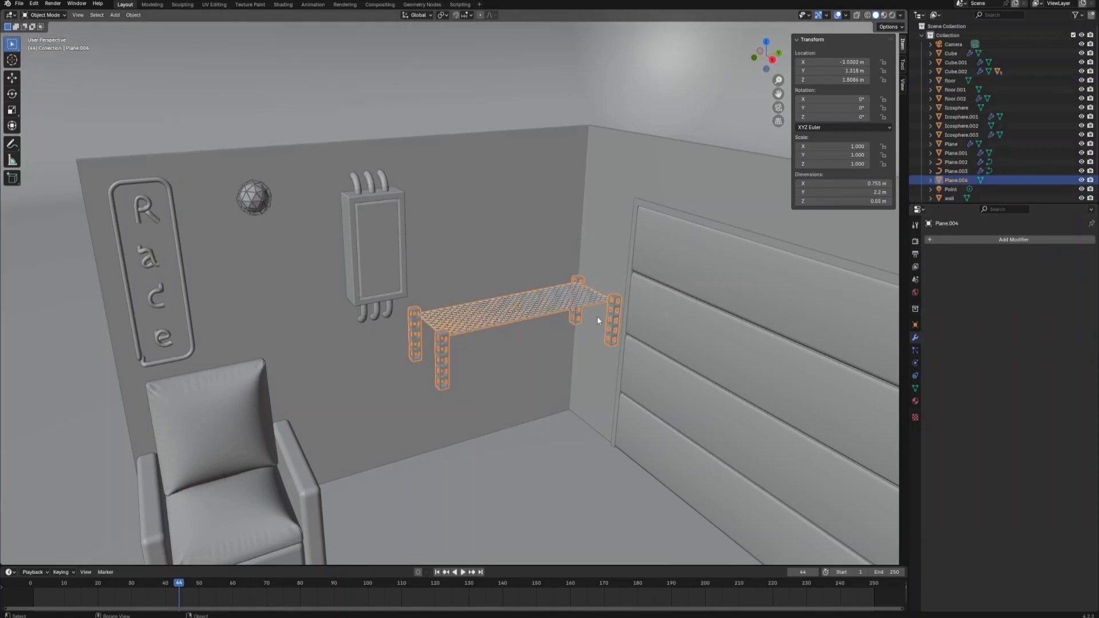
- Lower the joined shelf unit onto the floor at about Z 0.61 m and shift it to about X -2.05 m, Y 1.33 m
key(KP_3)
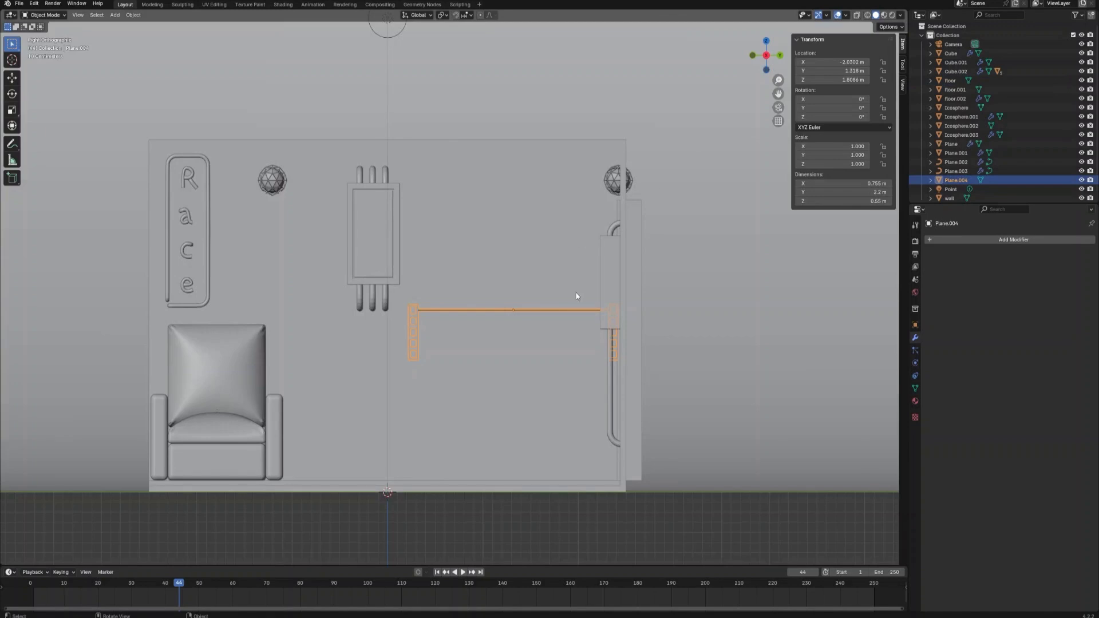
key(g)
key(z)
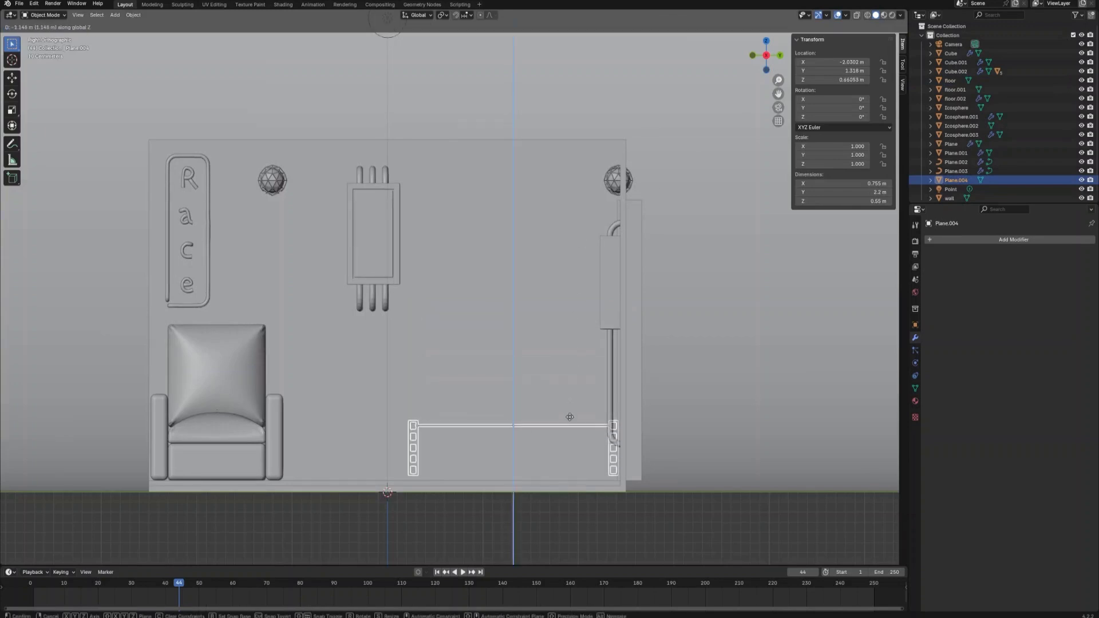
click(575, 454)
scroll(571, 413, down, 2)
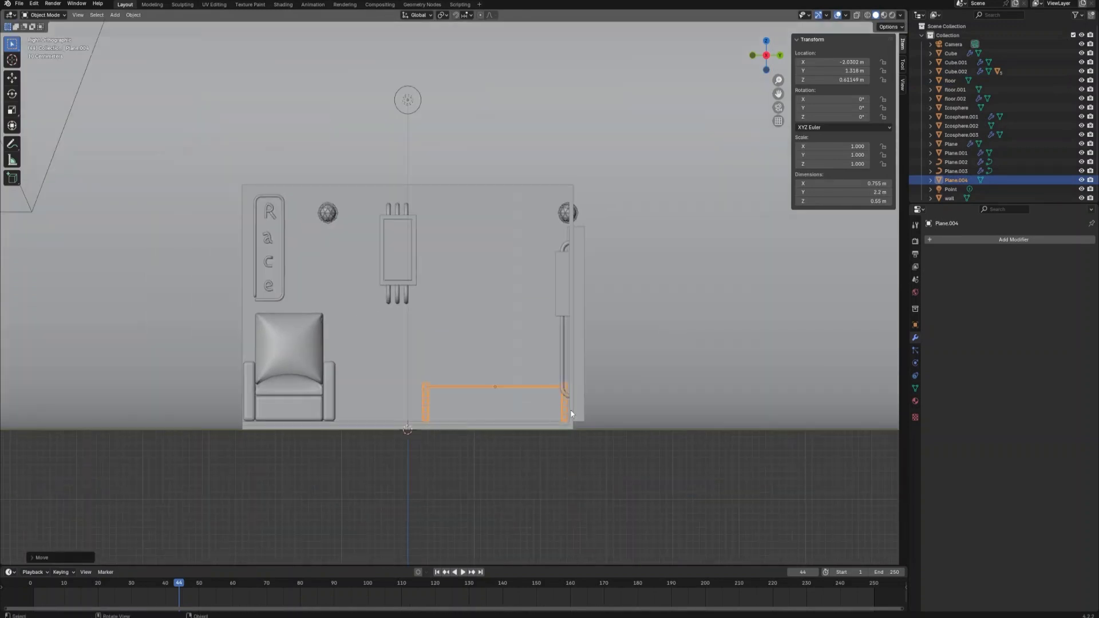
key(KP_0)
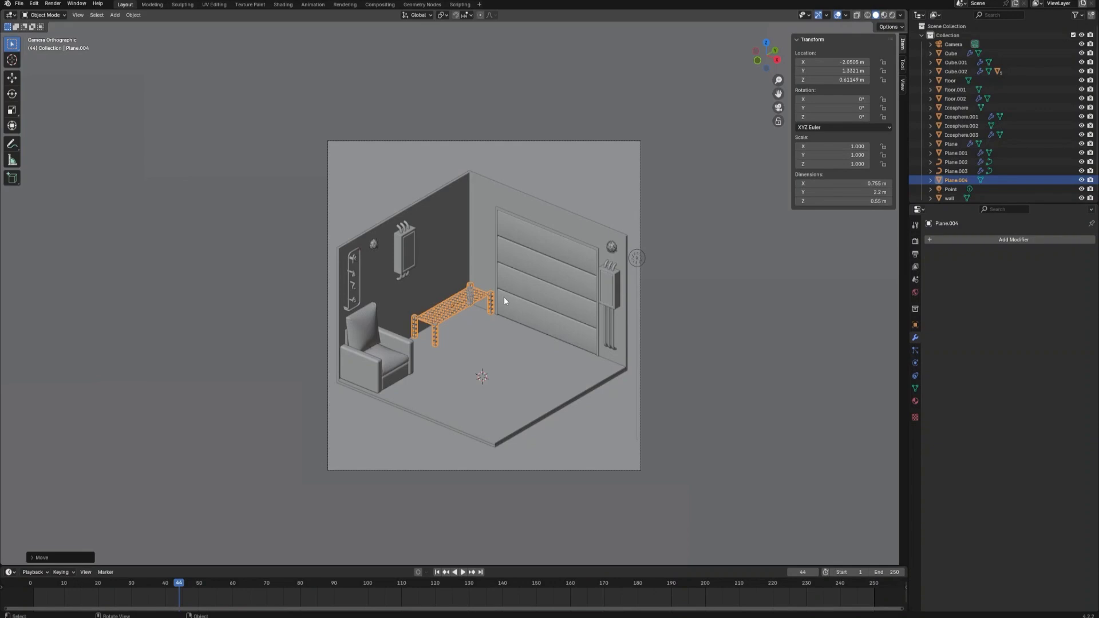
- Add an Array modifier to the joined shelf unit
key(ctrl+a)
click(515, 314)
click(503, 337)
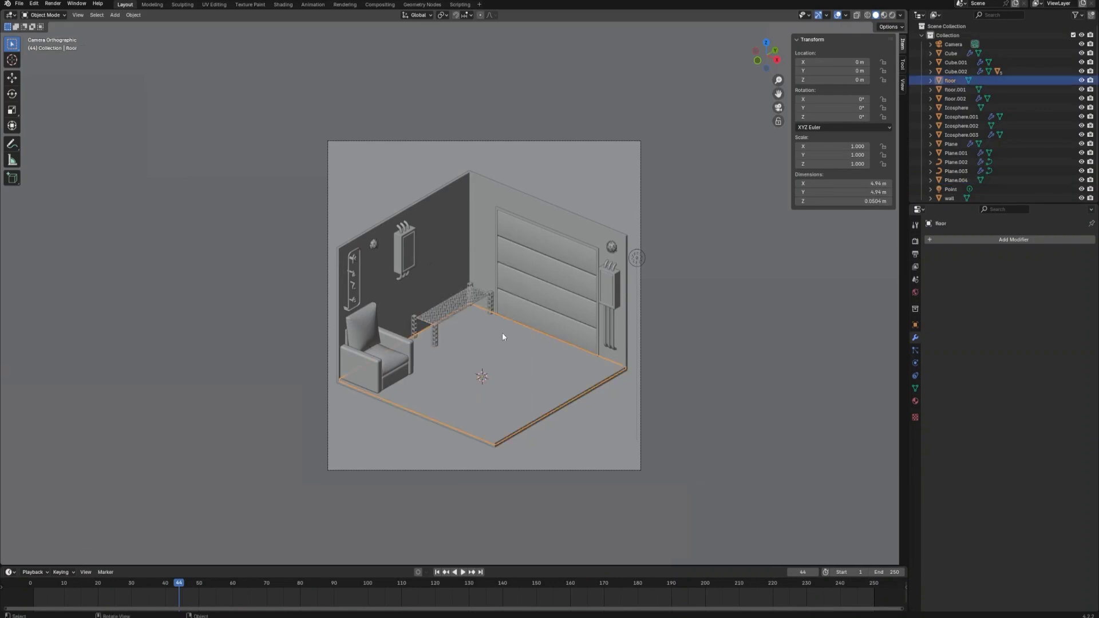
click(454, 311)
click(964, 239)
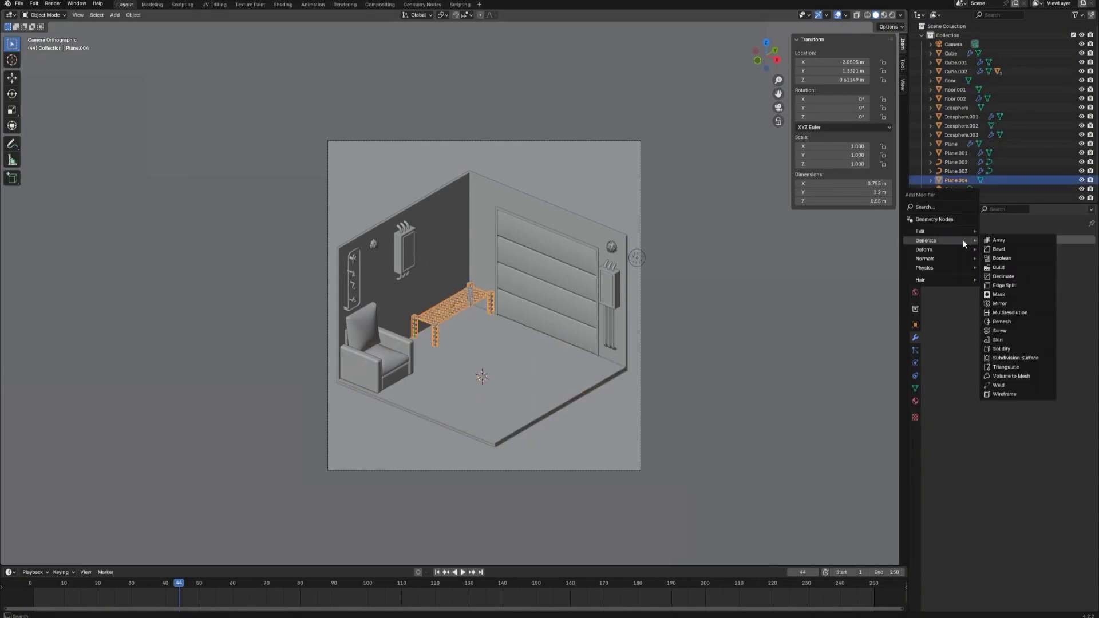
click(996, 240)
- Set the array's relative offset to 0 on X and 1 on Z, and raise the count to five stacked tiers
click(1031, 305)
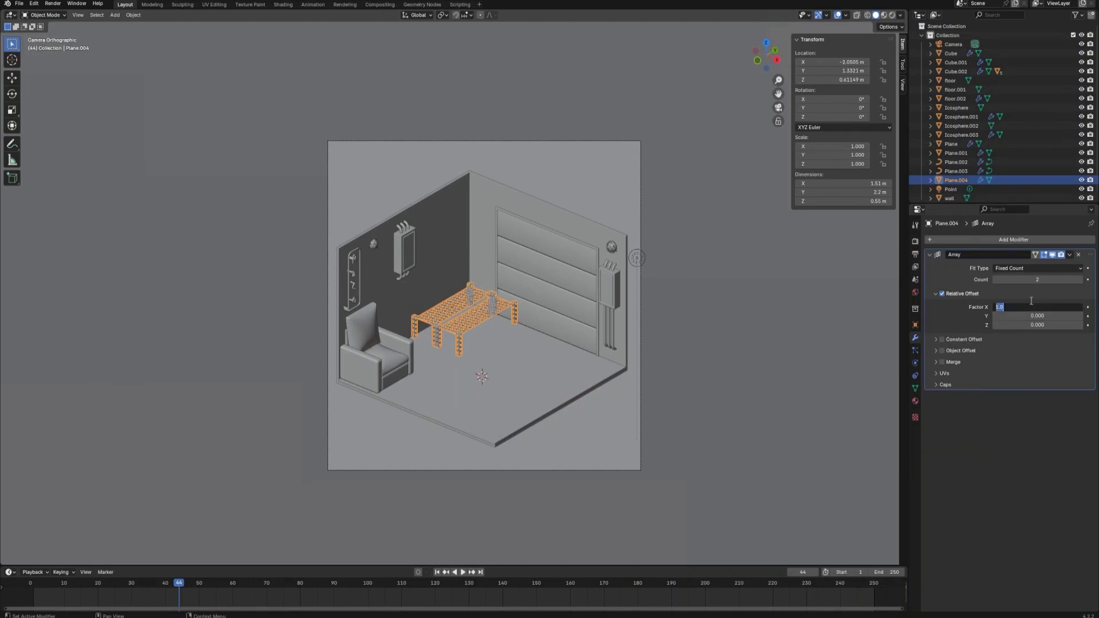
text(0)
key(Tab)
key(Tab)
text(1)
key(Return)
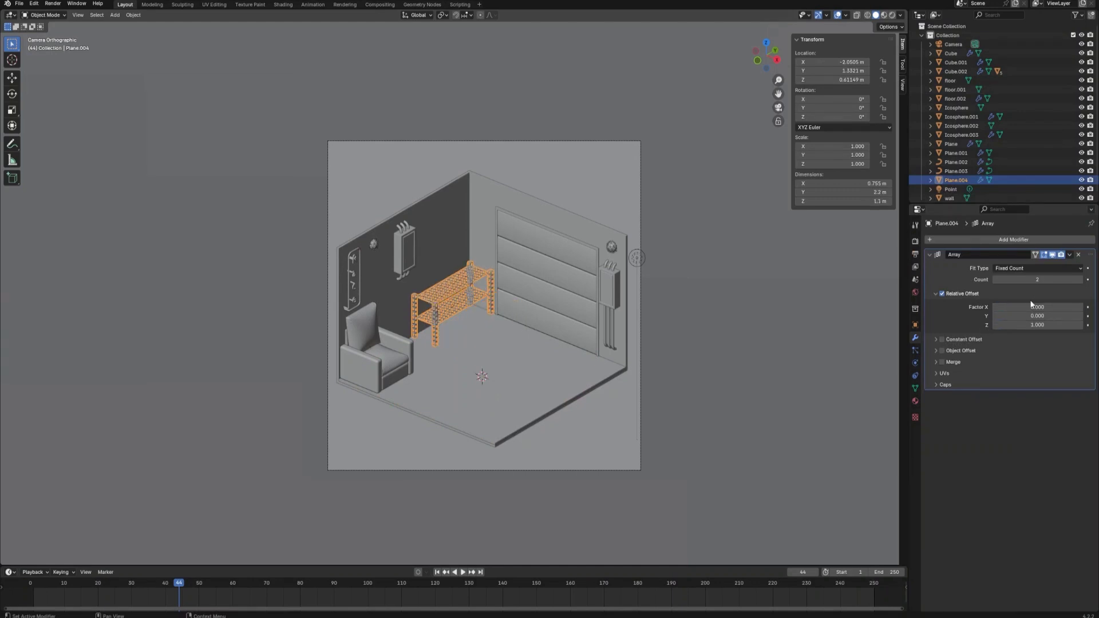
click(1082, 280)
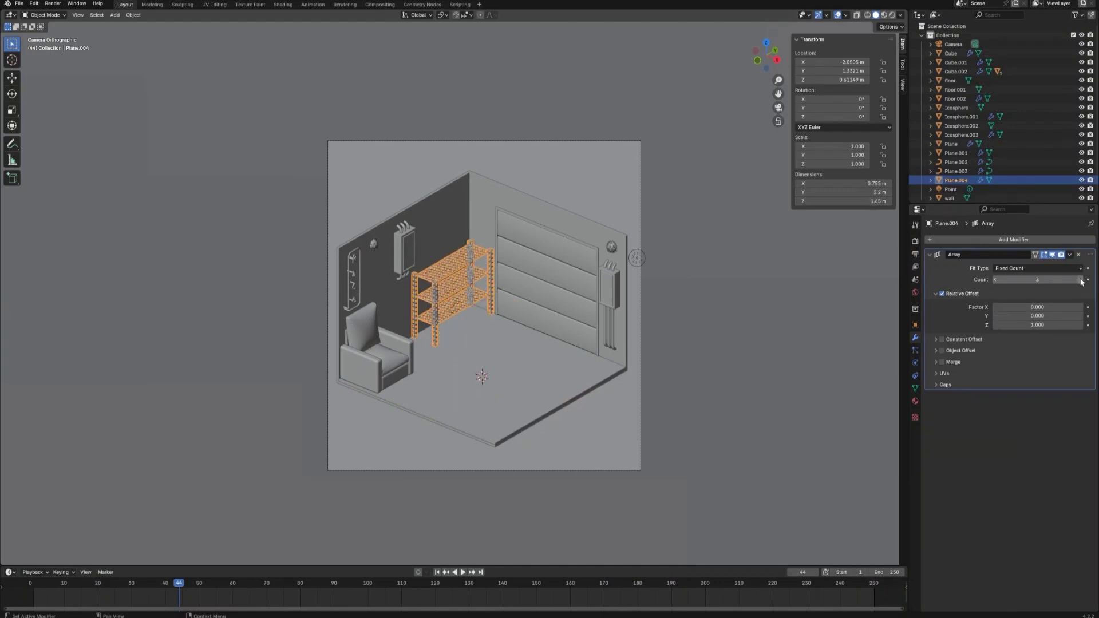
click(1082, 280)
click(761, 338)
middle_drag(761, 338, 610, 297)
scroll(635, 338, up, 3)
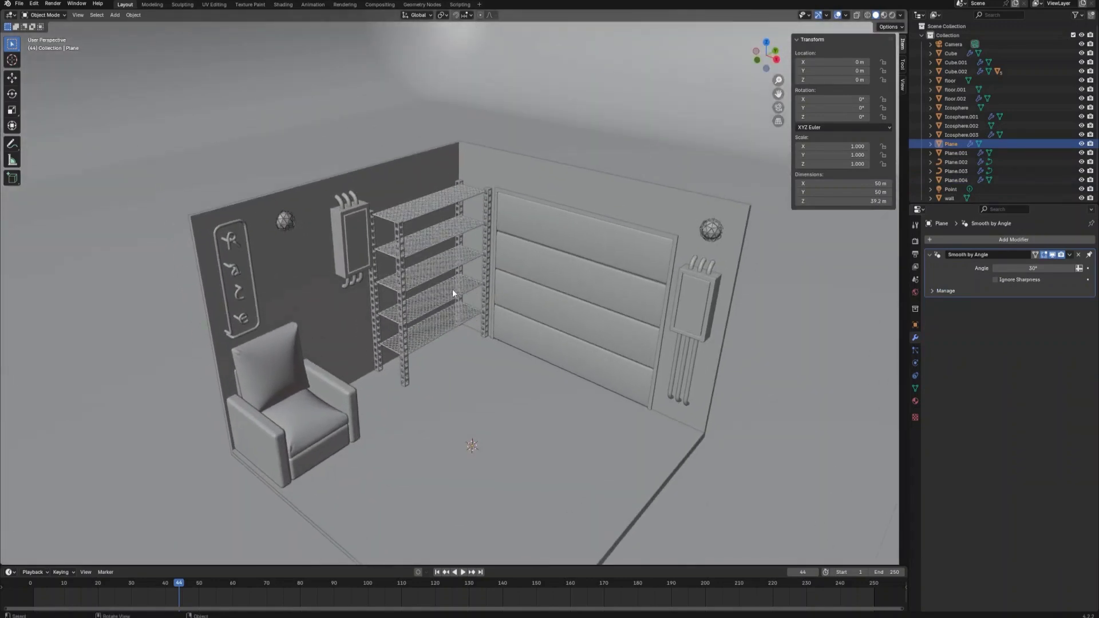
- Add a cube in the middle of the room and raise it along Z to about 1.1 m
scroll(453, 290, down, 3)
key(KP_0)
scroll(534, 428, up, 1)
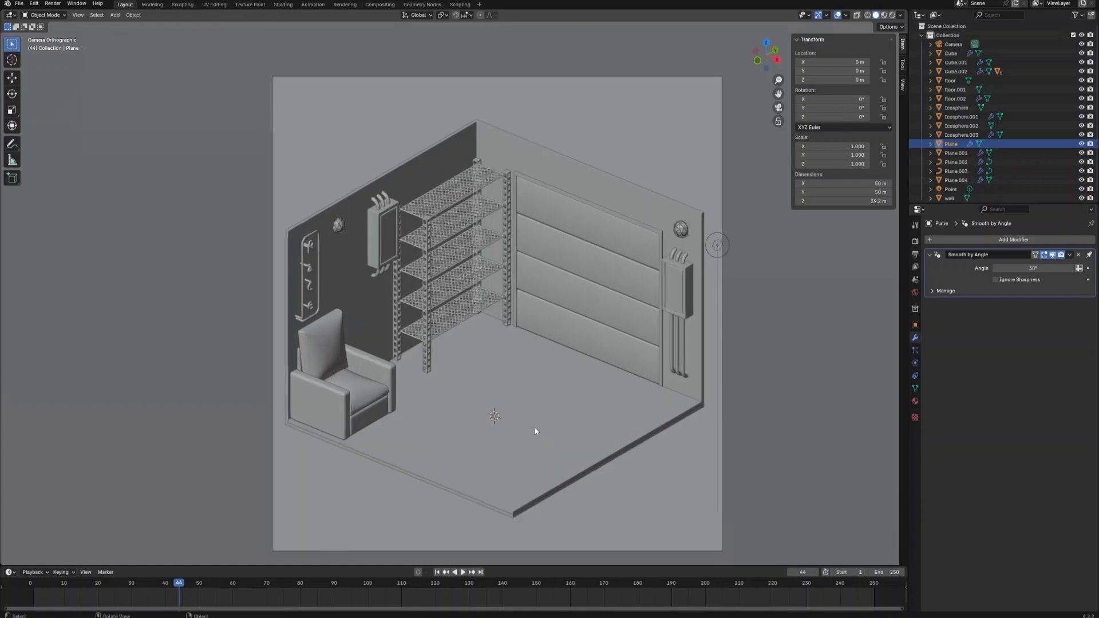
key(shift+a)
mouse_move(463, 407)
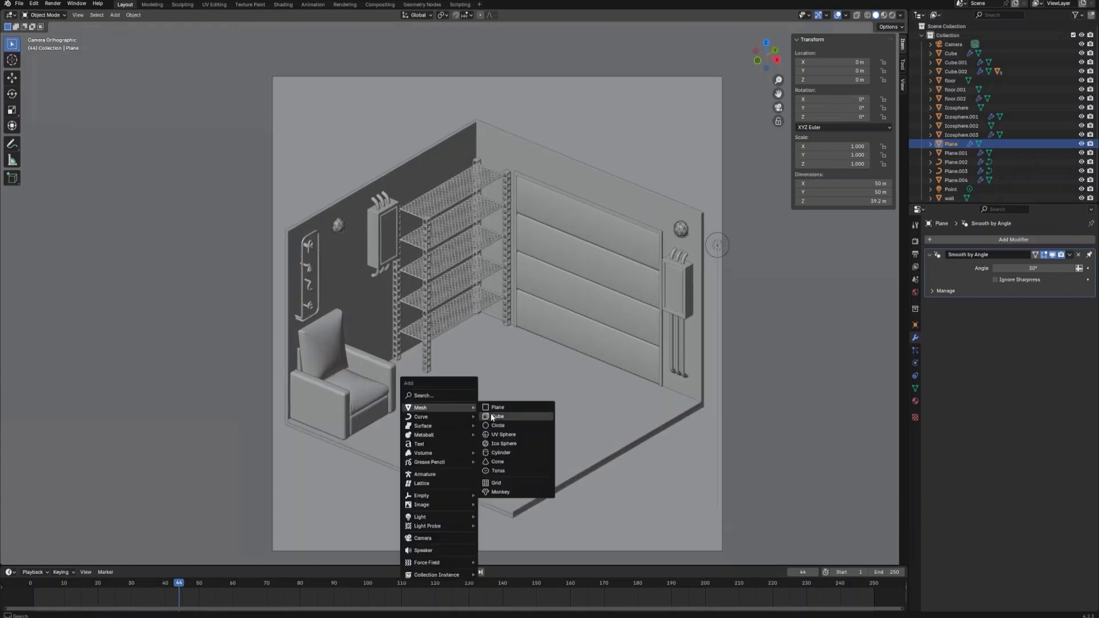
click(491, 417)
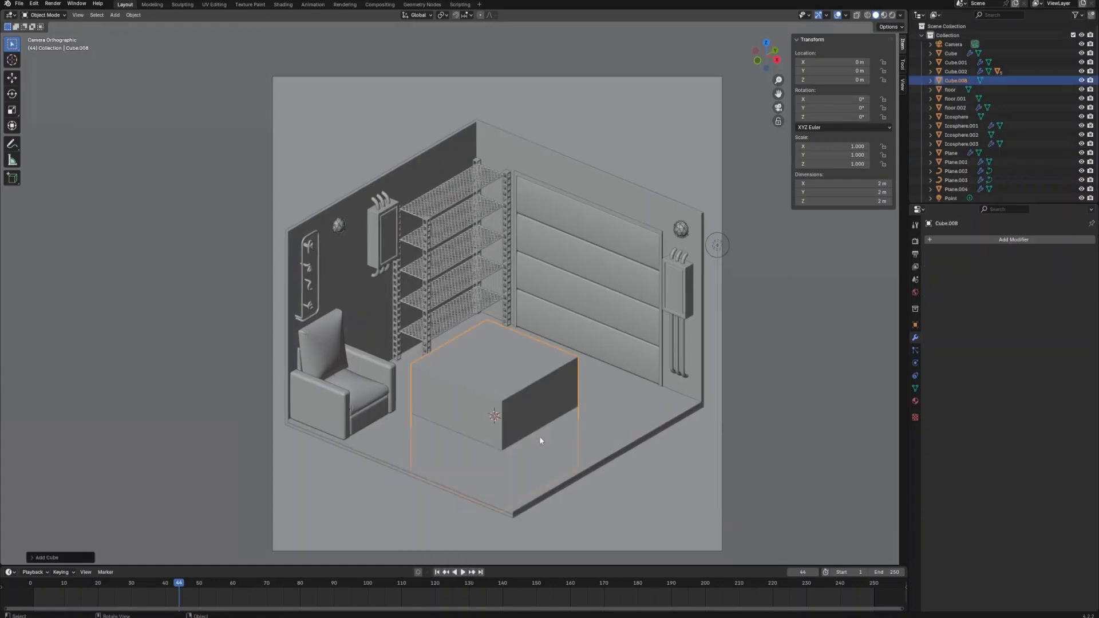
key(g)
key(z)
click(569, 390)
- Scale the cube to about 1.22 m along X and 1.15 m along Z
key(s)
key(x)
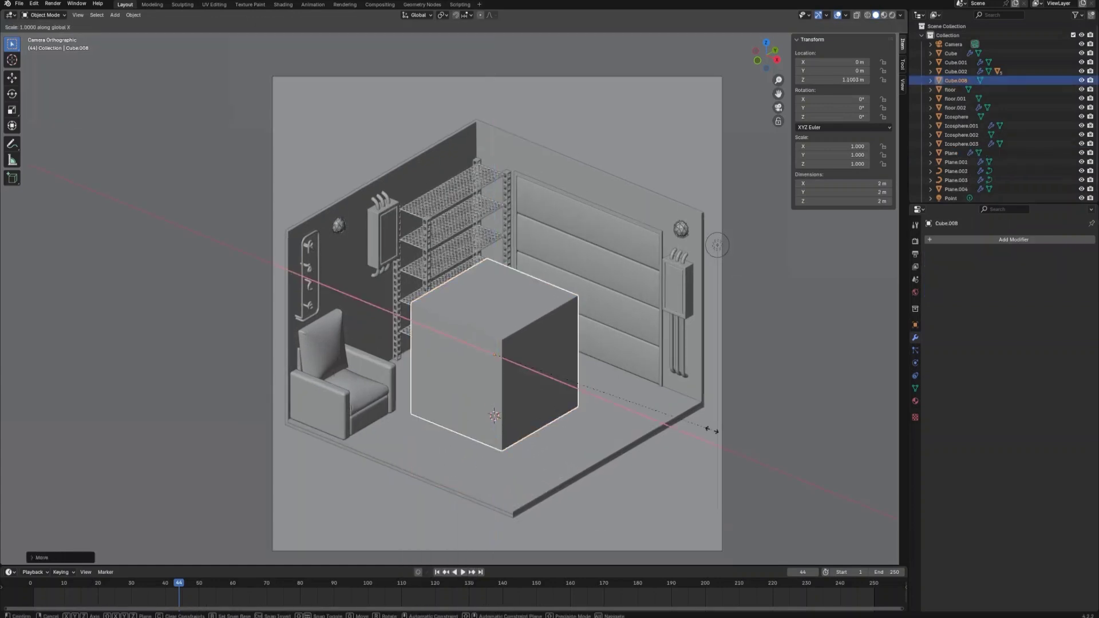
click(649, 400)
key(s)
key(z)
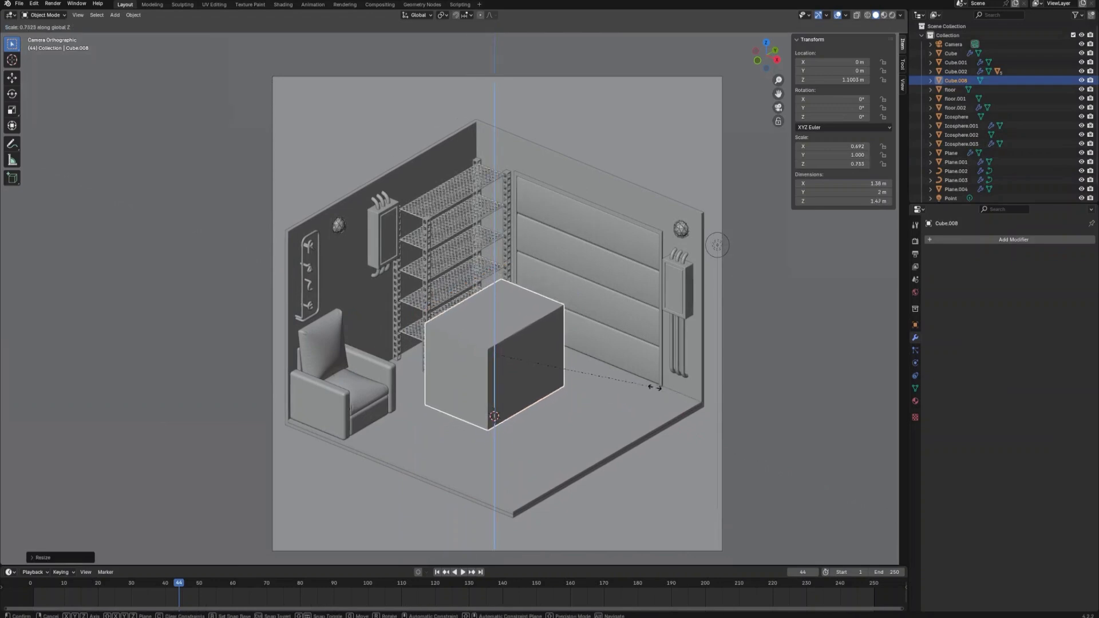
key(x)
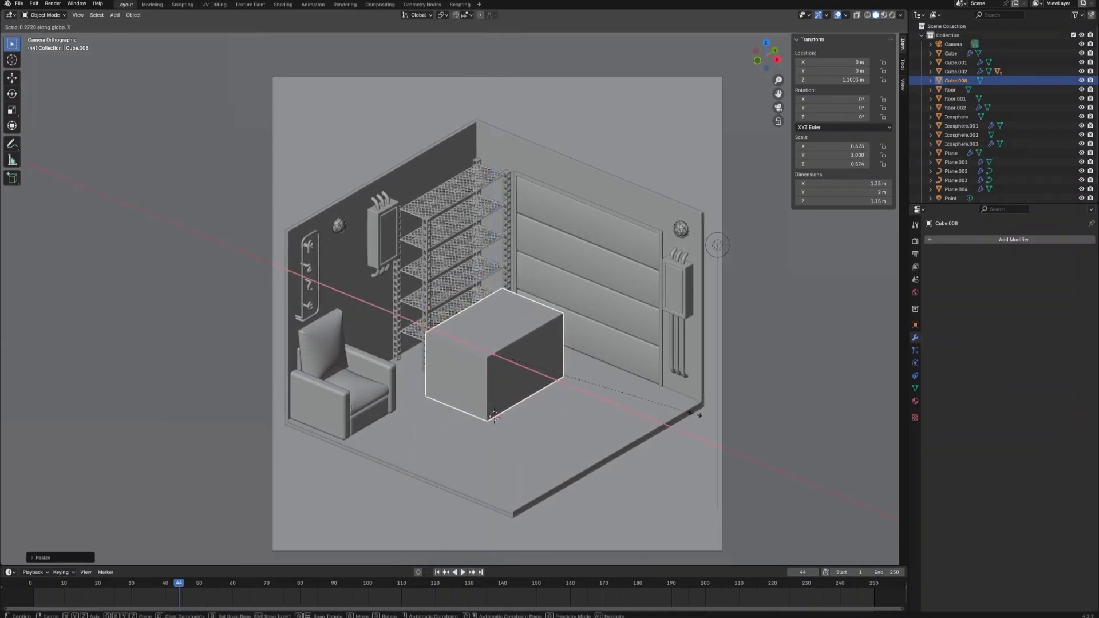
click(594, 419)
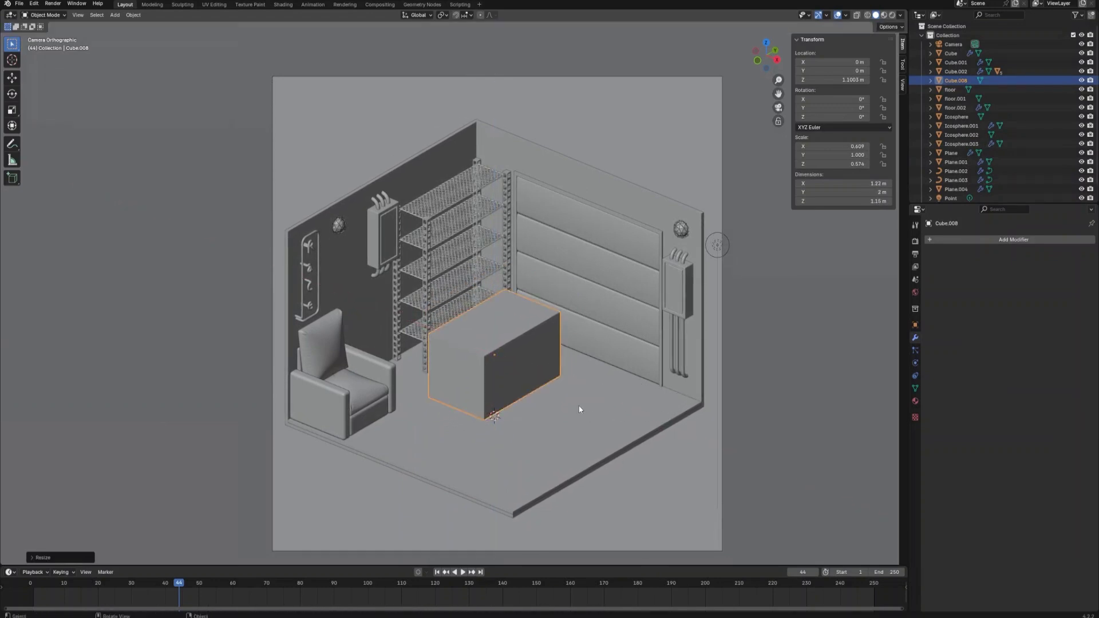
- Enlarge the box's top face to about 1.59 by 2.61 m, leave Edit Mode and apply the object's scale
key(Tab)
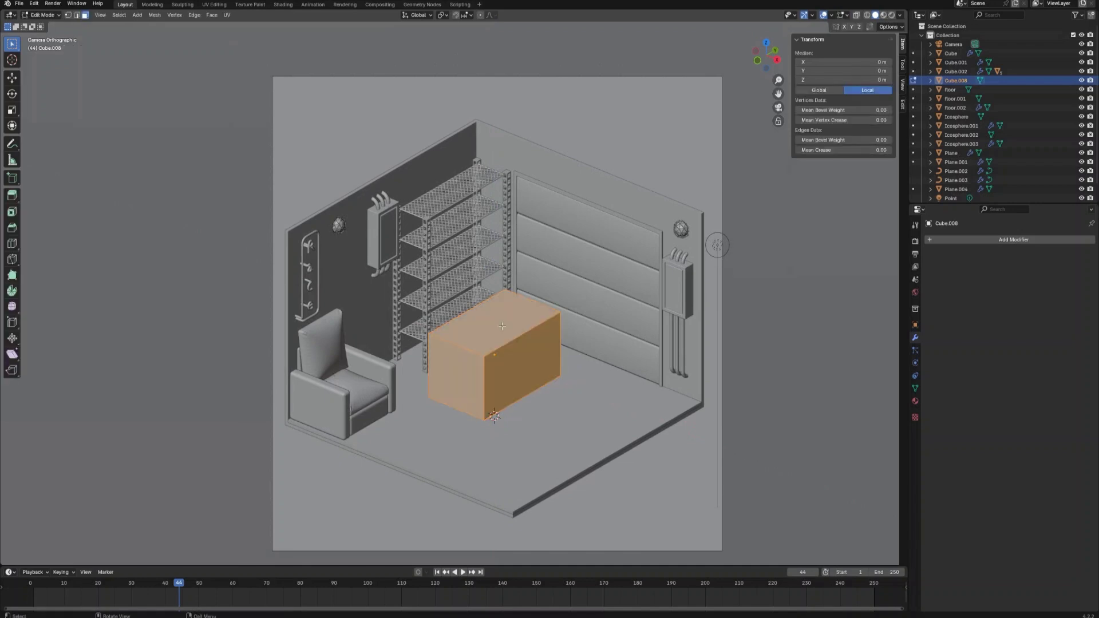
click(502, 326)
key(s)
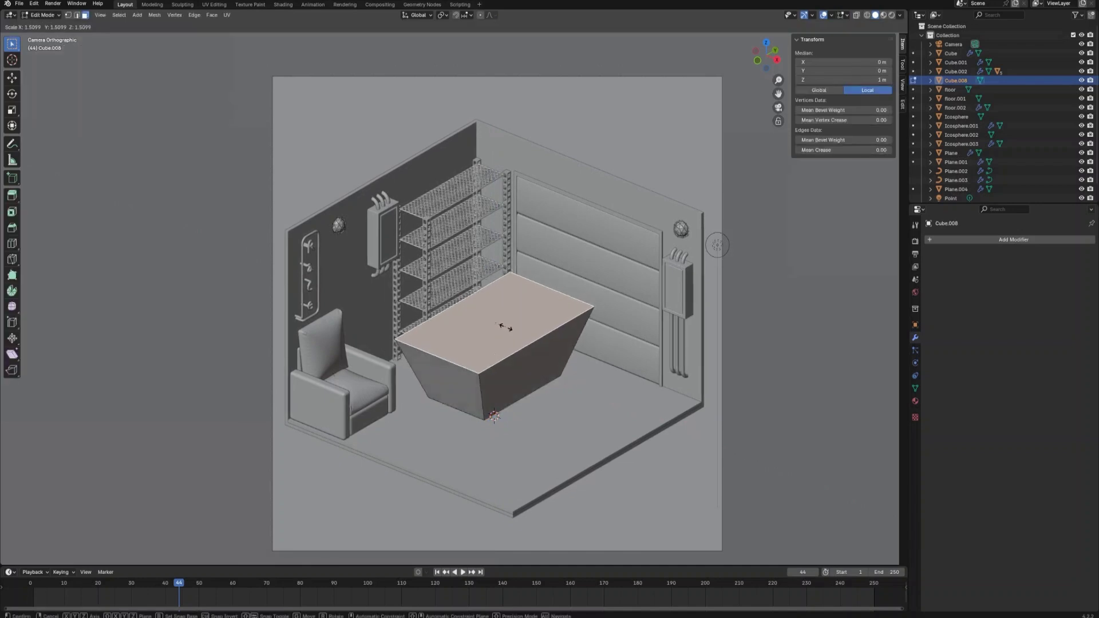
click(493, 319)
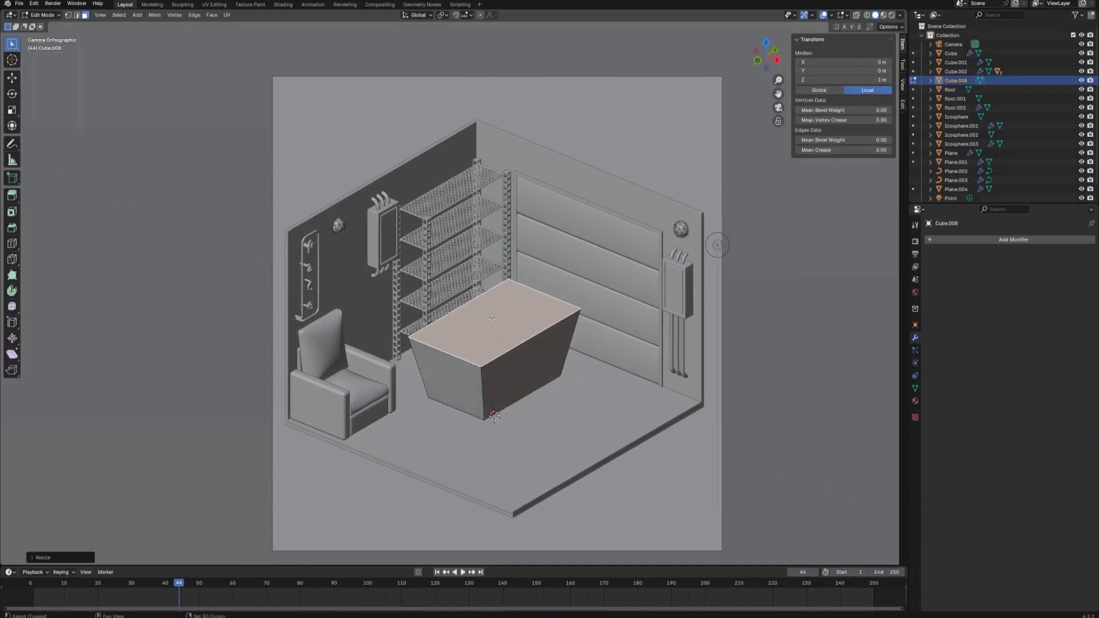
key(Tab)
key(ctrl+a)
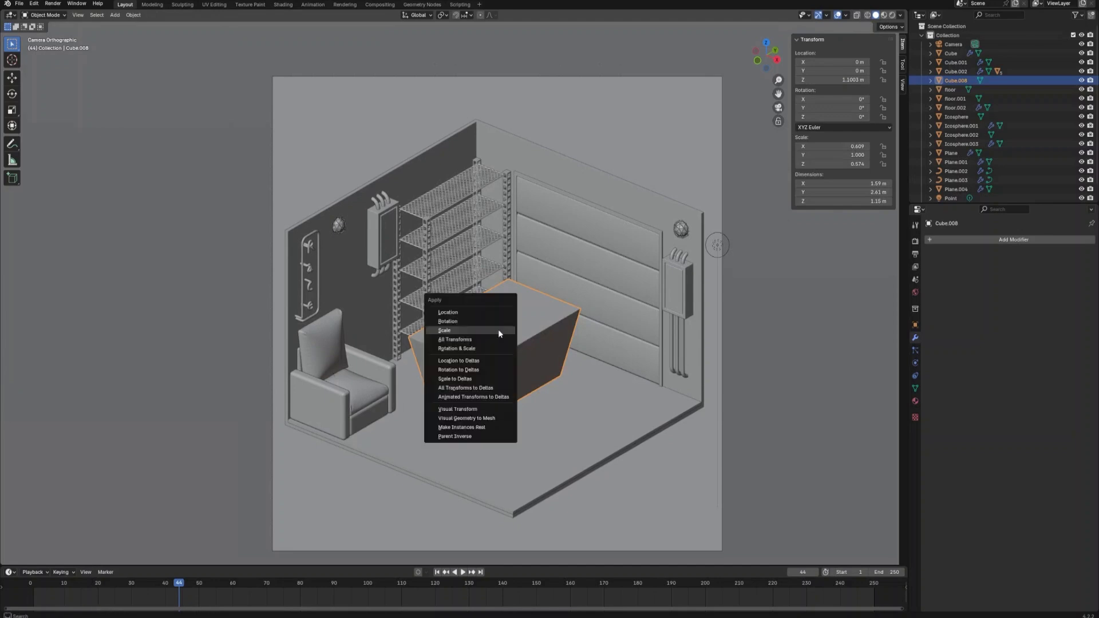
click(498, 328)
- Shrink the box's top face in two passes, to about 0.93 and about 0.95 of its size, softening the side taper
key(KP_0)
key(Tab)
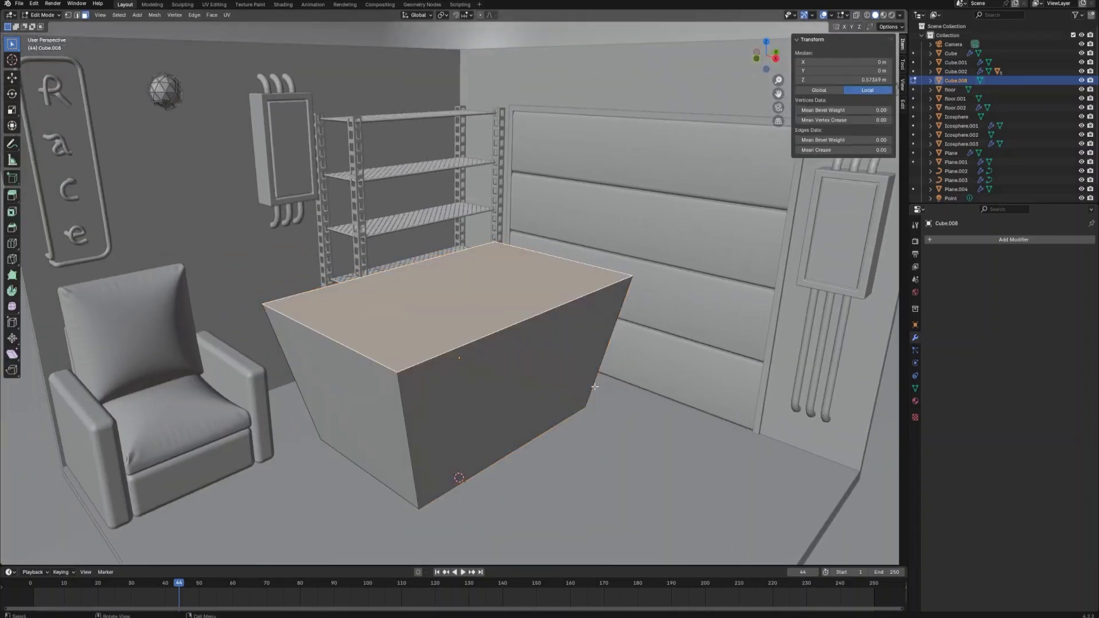
key(s)
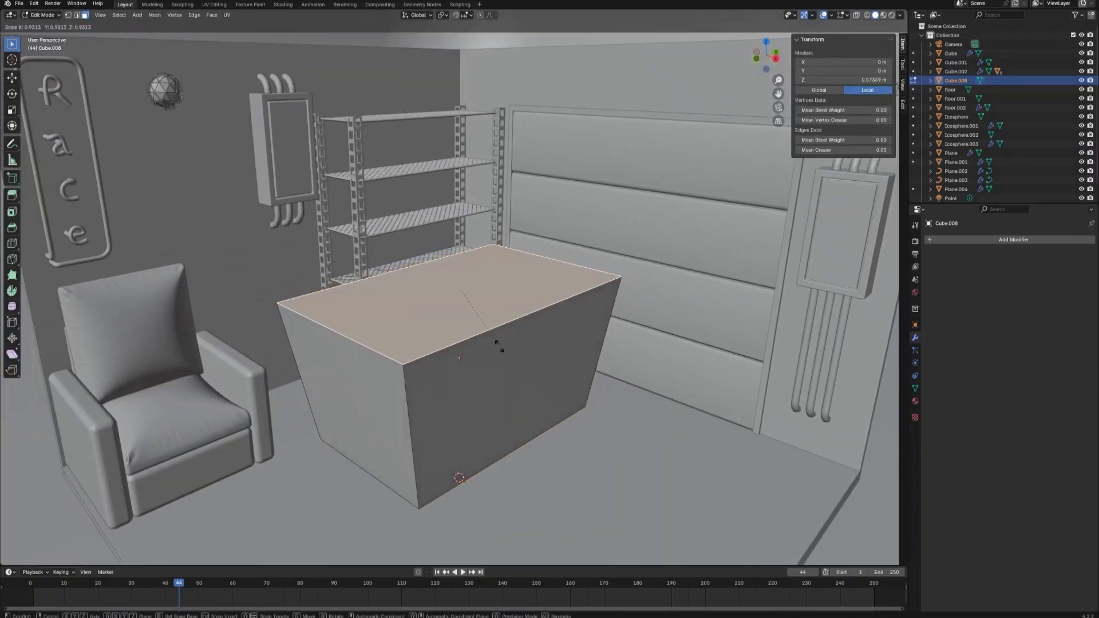
click(495, 338)
middle_drag(566, 385, 623, 397)
key(s)
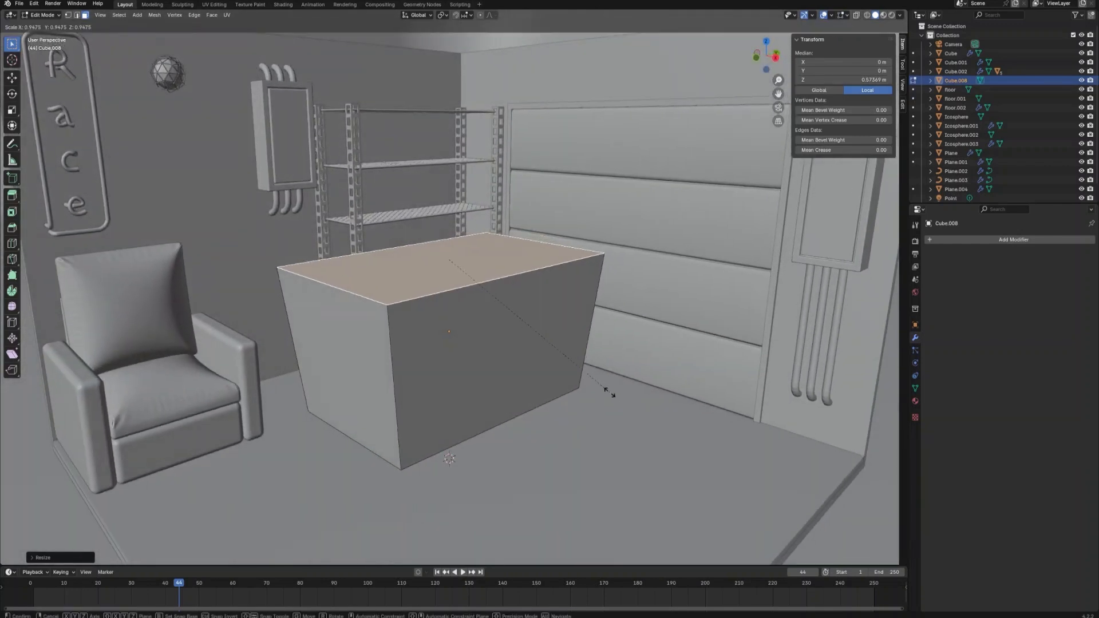
click(547, 385)
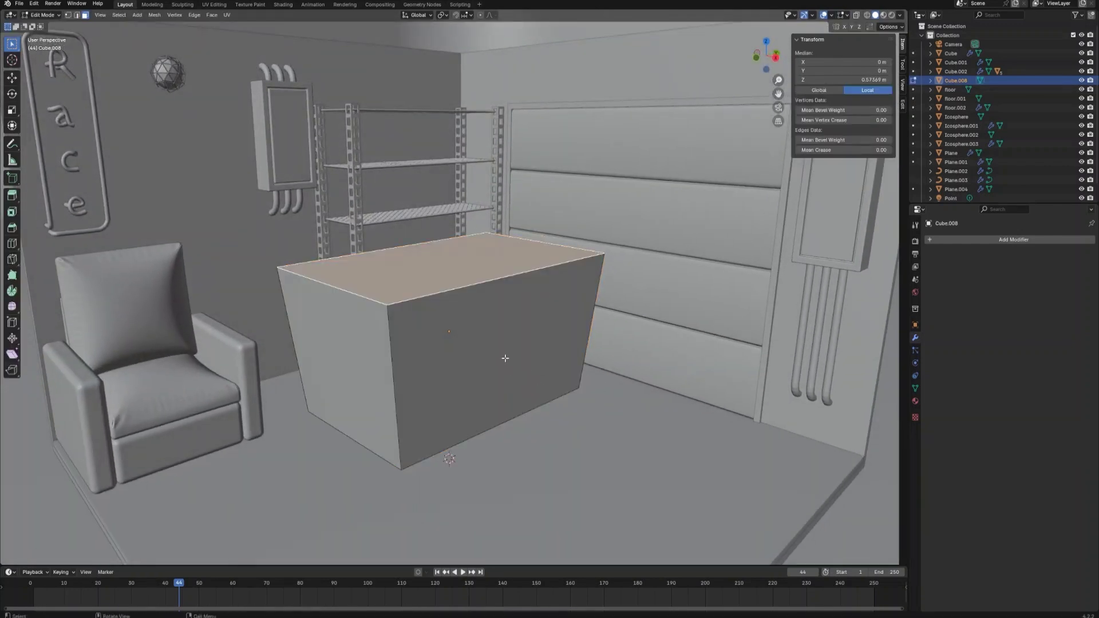
- Cut an edge loop around the box a little below its top and another lengthwise through its middle
key(ctrl+r)
middle_drag(394, 351, 550, 366)
click(550, 347)
right_click(550, 347)
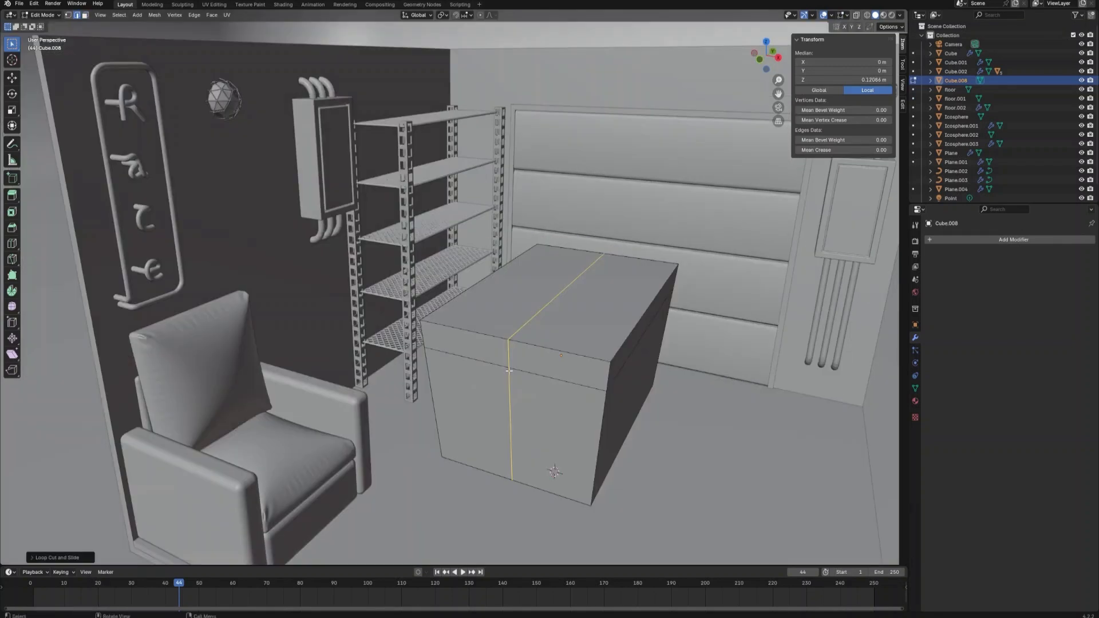
- Bevel the lengthwise middle loop with one segment into a band about a third of the box's width
key(ctrl+b)
scroll(619, 415, down, 7)
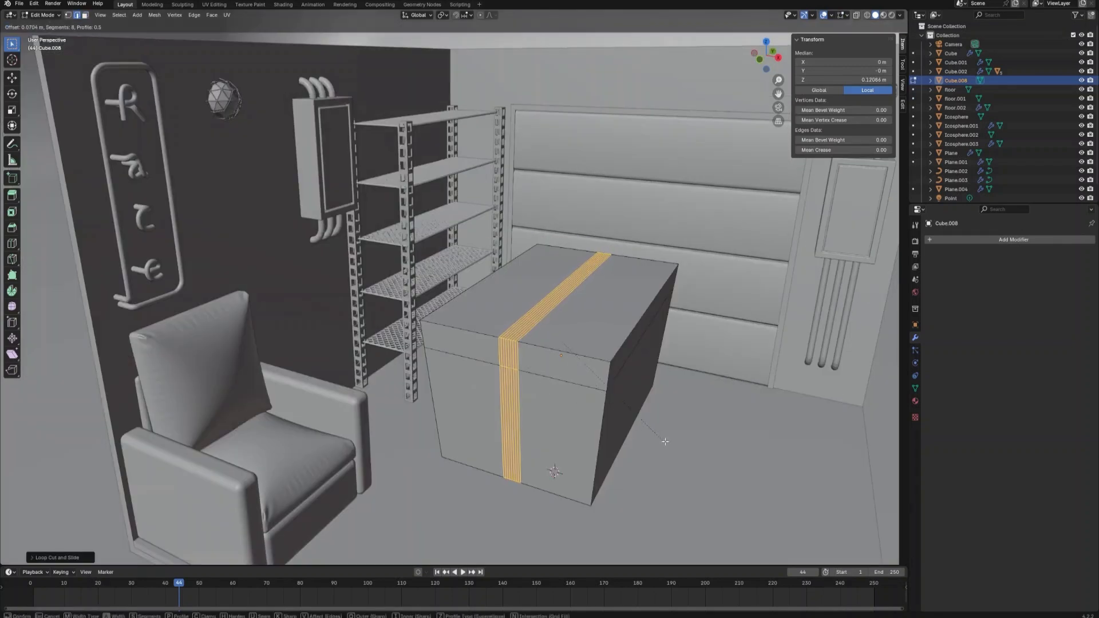
click(841, 525)
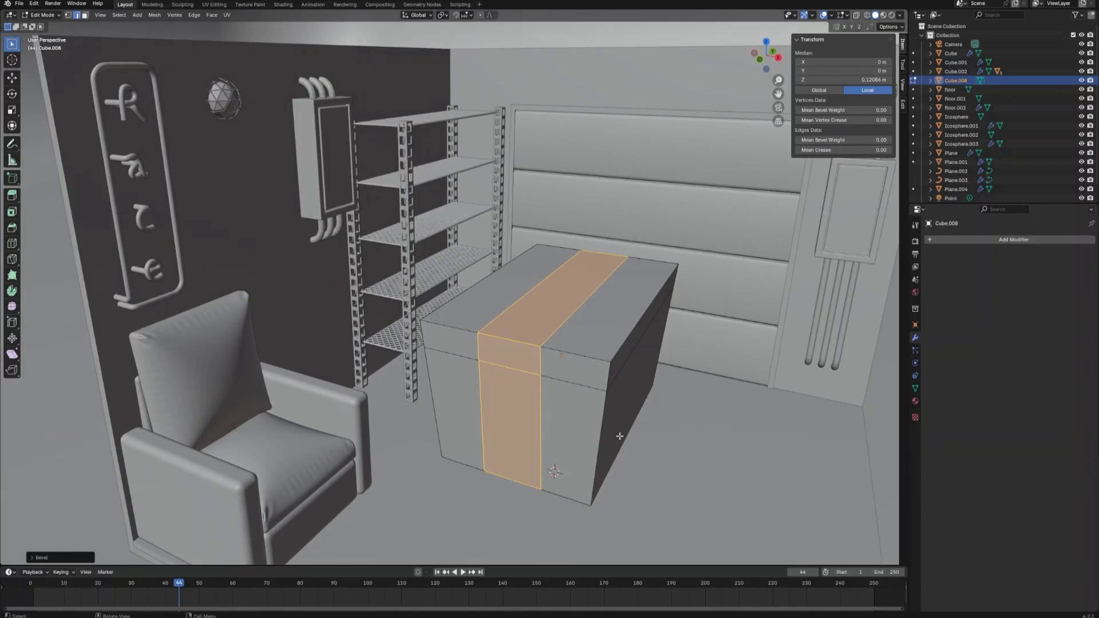
- Inset the upper middle faces on both short ends of the box and delete the inset faces to open handle holes
key(3)
click(511, 368)
middle_drag(512, 368, 627, 396)
shift+click(318, 303)
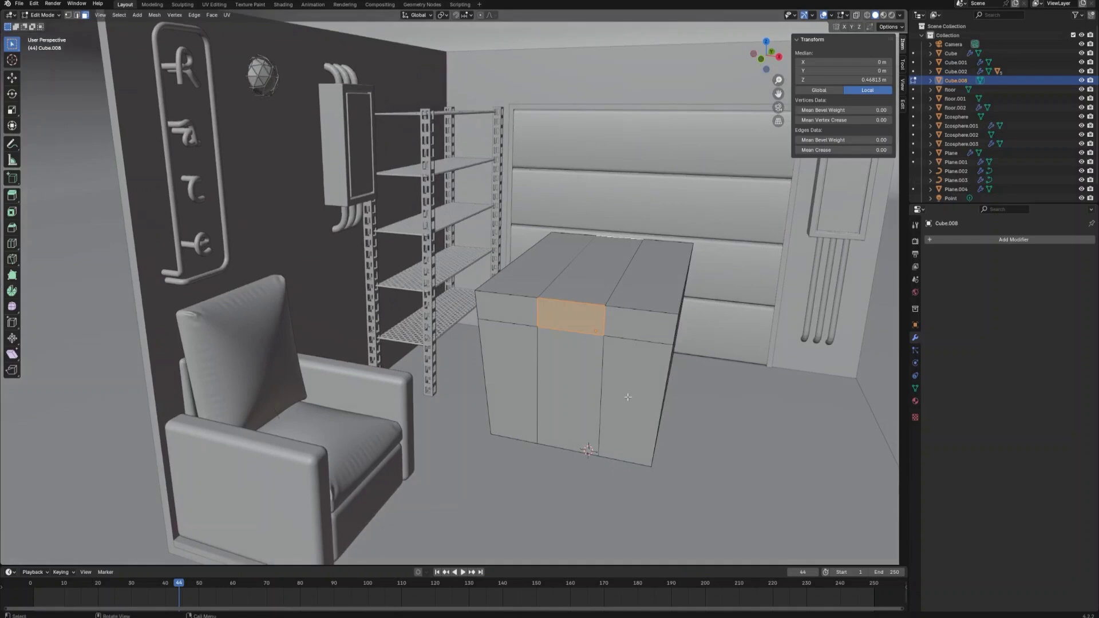
key(i)
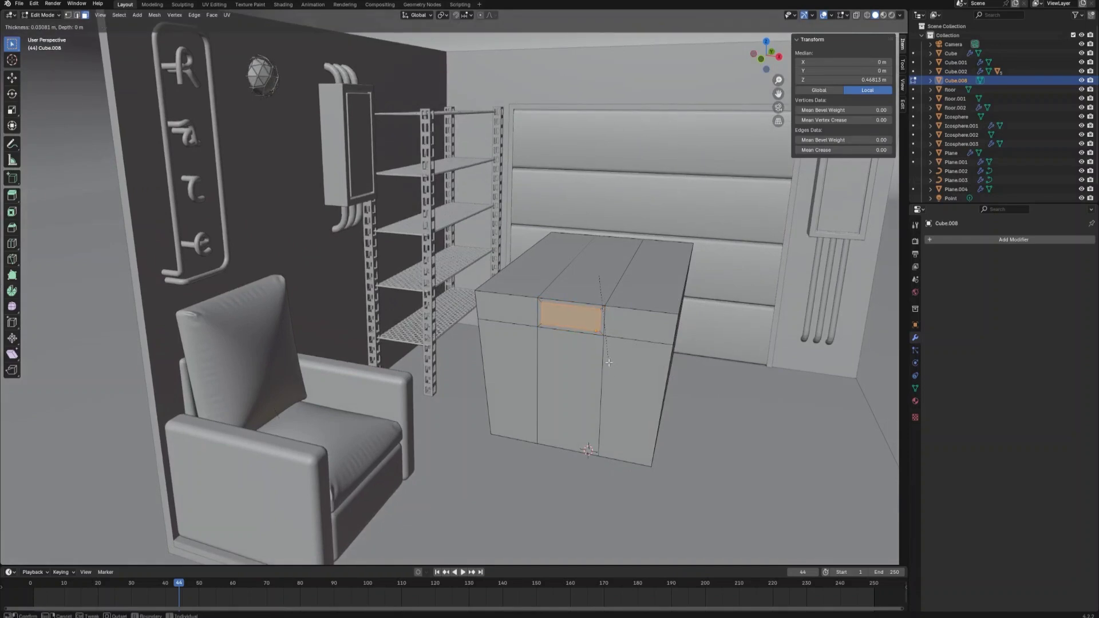
click(603, 352)
key(x)
click(602, 352)
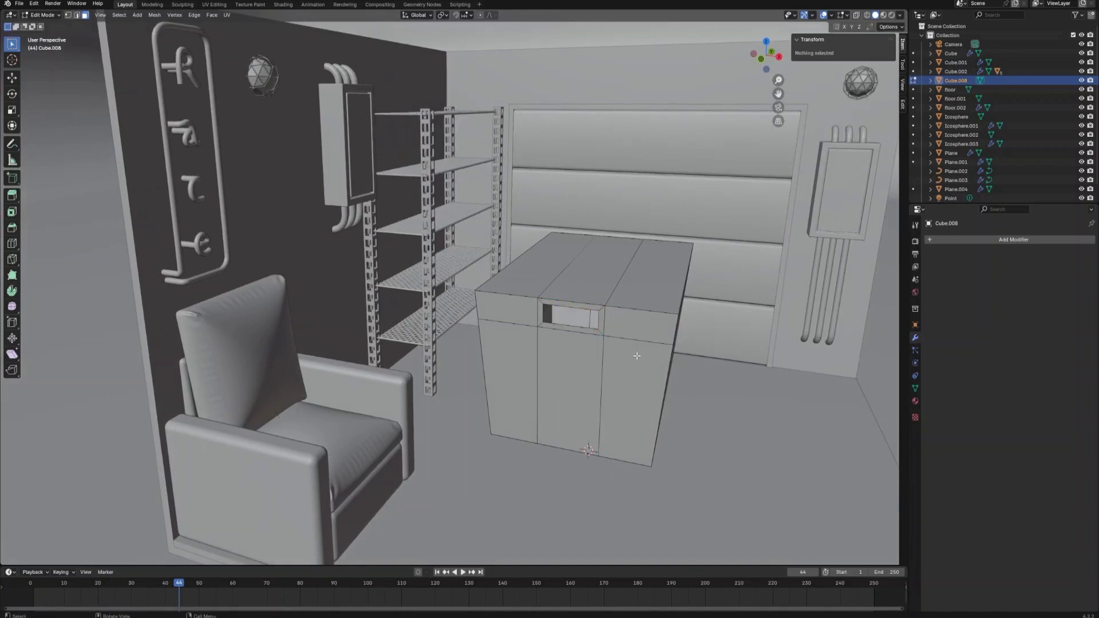
key(a)
scroll(637, 355, down, 5)
middle_drag(637, 356, 555, 366)
key(alt+a)
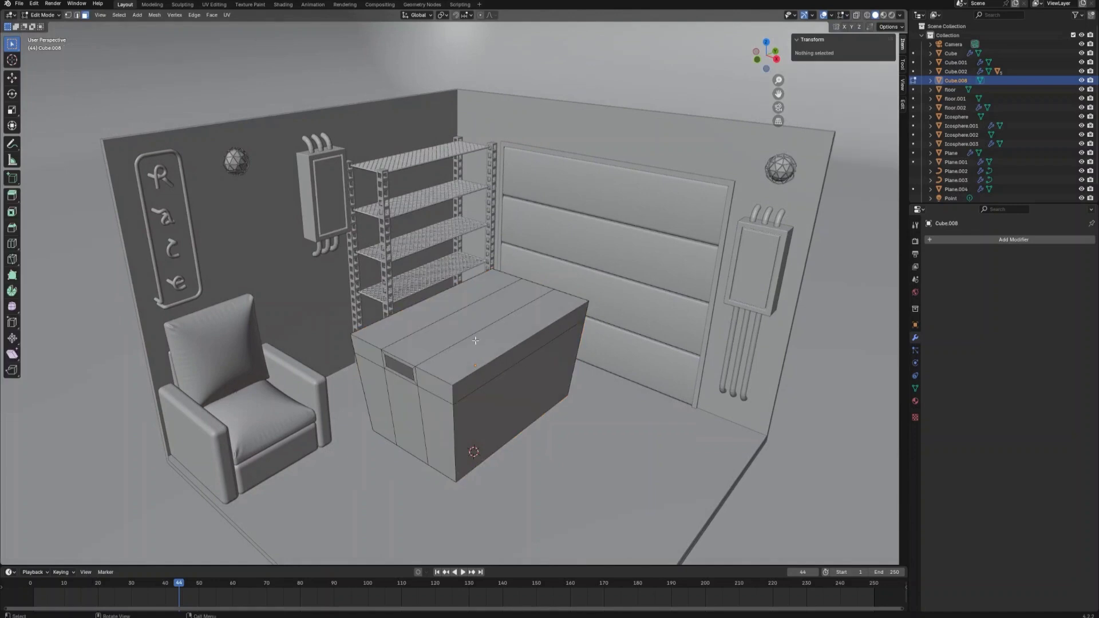
- Dissolve the strip faces on the top of the lid object into a single face
click(440, 315)
shift+click(482, 319)
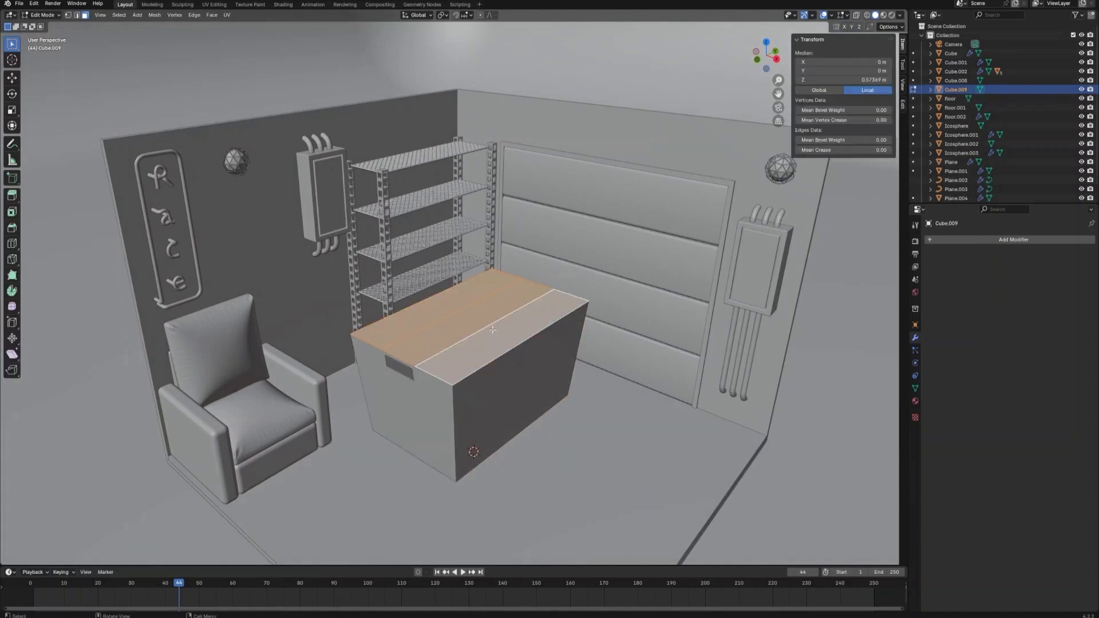
right_click(482, 320)
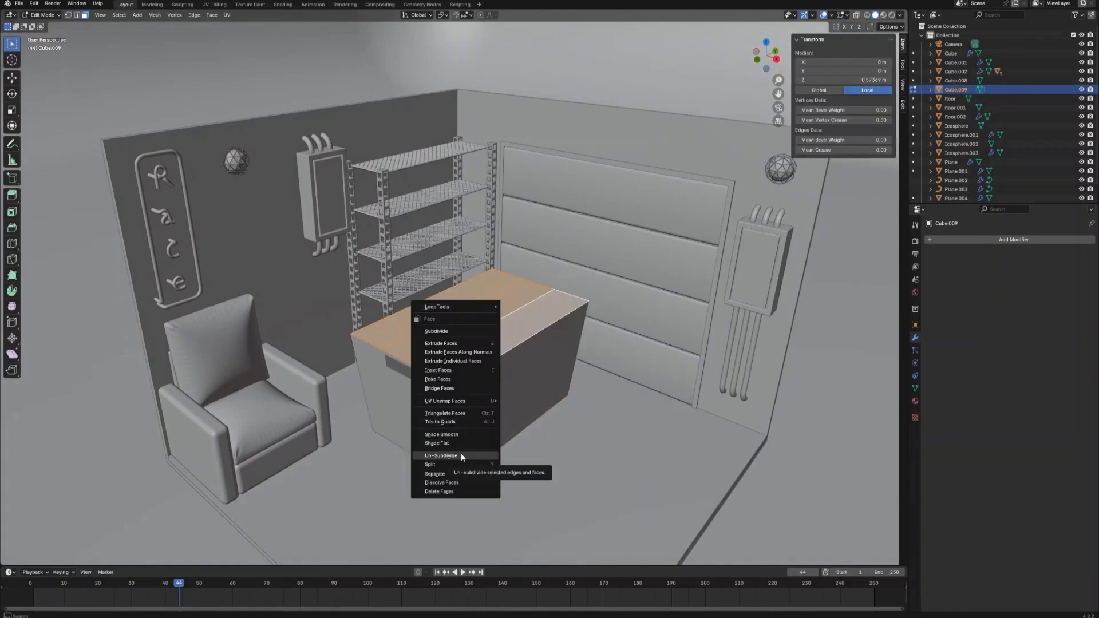
click(458, 482)
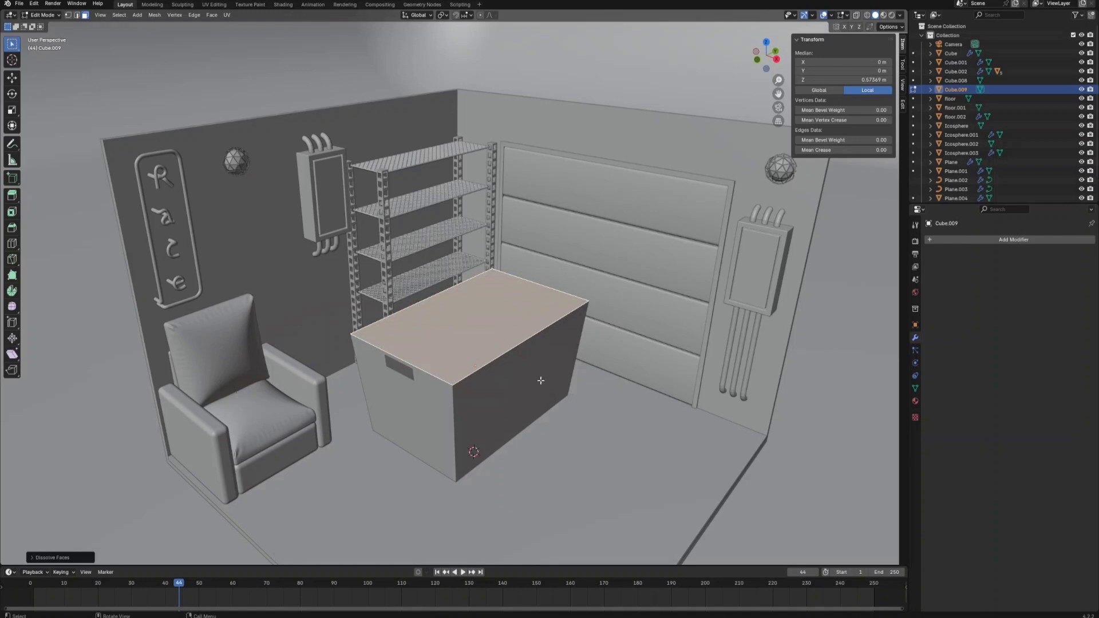
- Scale the lid face up to about 1.05 and raise it slightly along Z above the box
key(s)
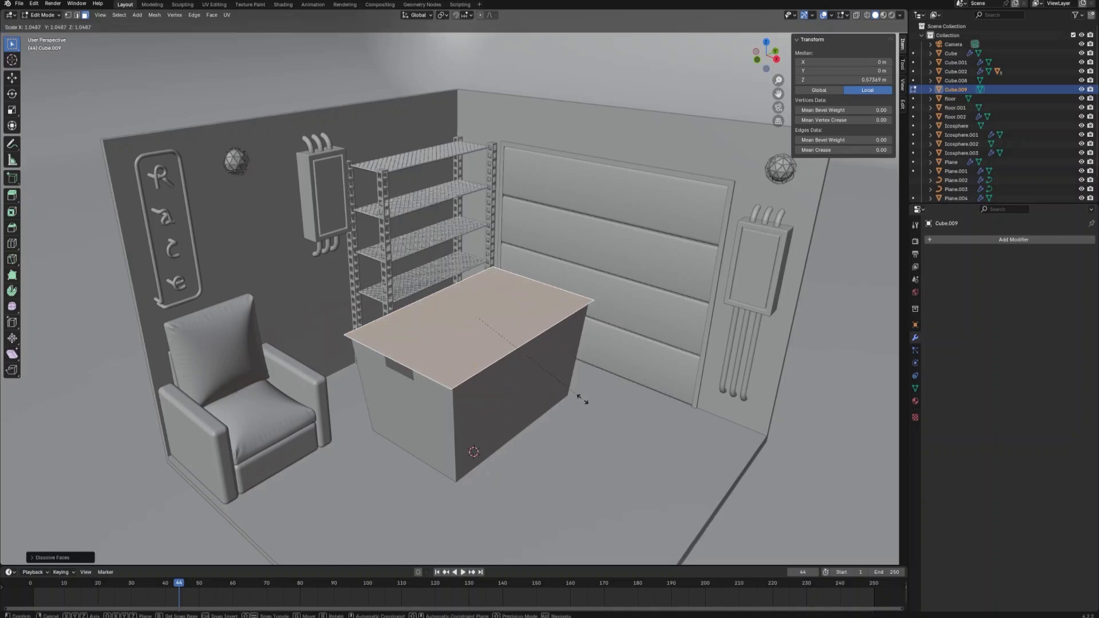
click(583, 400)
key(g)
key(z)
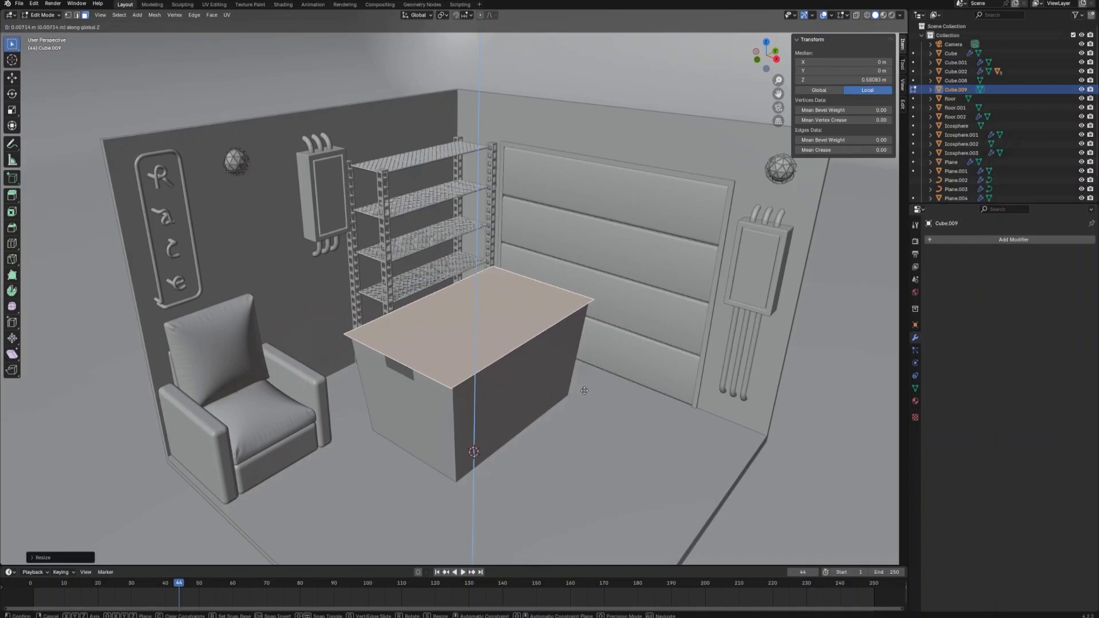
click(563, 387)
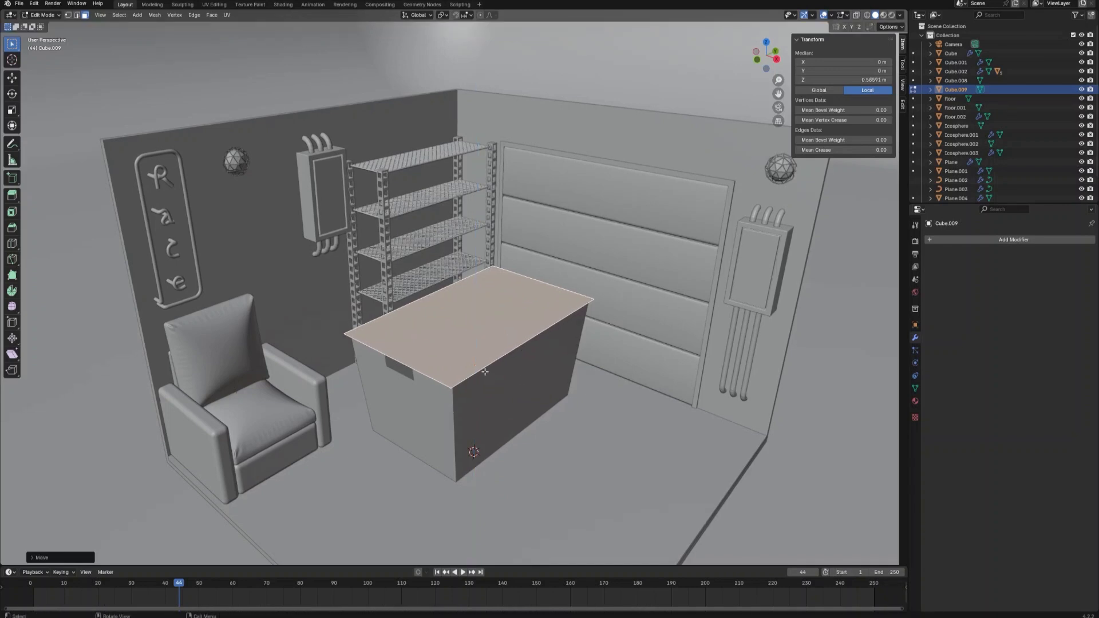
- Extrude the lid face upward about 0.09 m to give the lid thickness, and clear the selection
key(e)
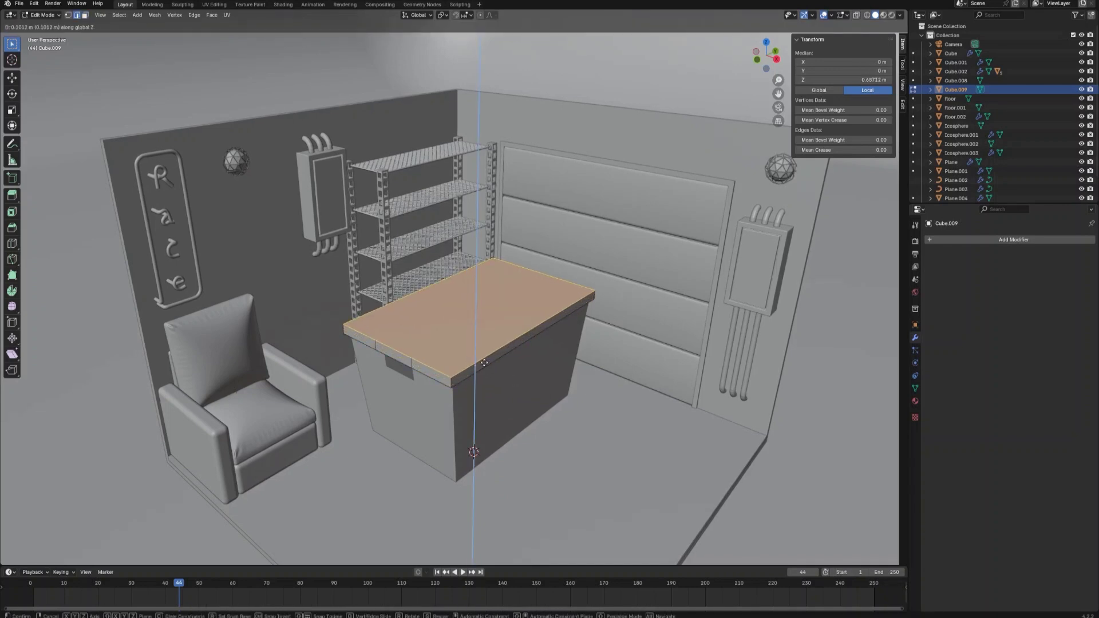
click(484, 362)
middle_drag(485, 363, 507, 345)
right_click(506, 344)
key(Escape)
key(alt+a)
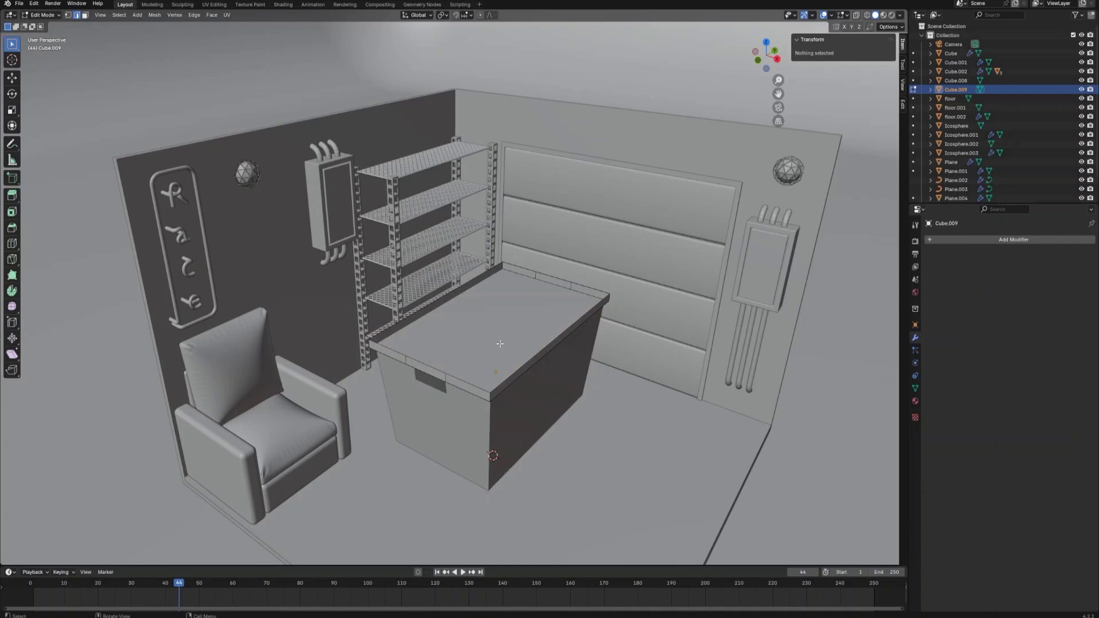
- Rotate the whole lid object 180° about Y and move it up along Z onto the top of the box
key(Tab)
text(ry)
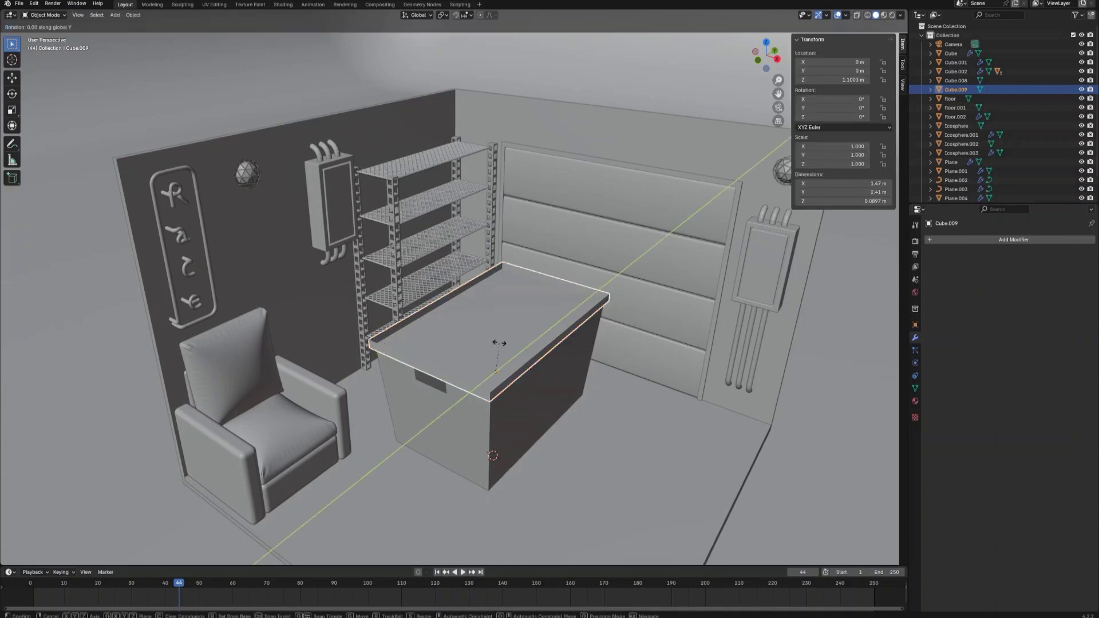
text(180)
key(Return)
key(g)
key(z)
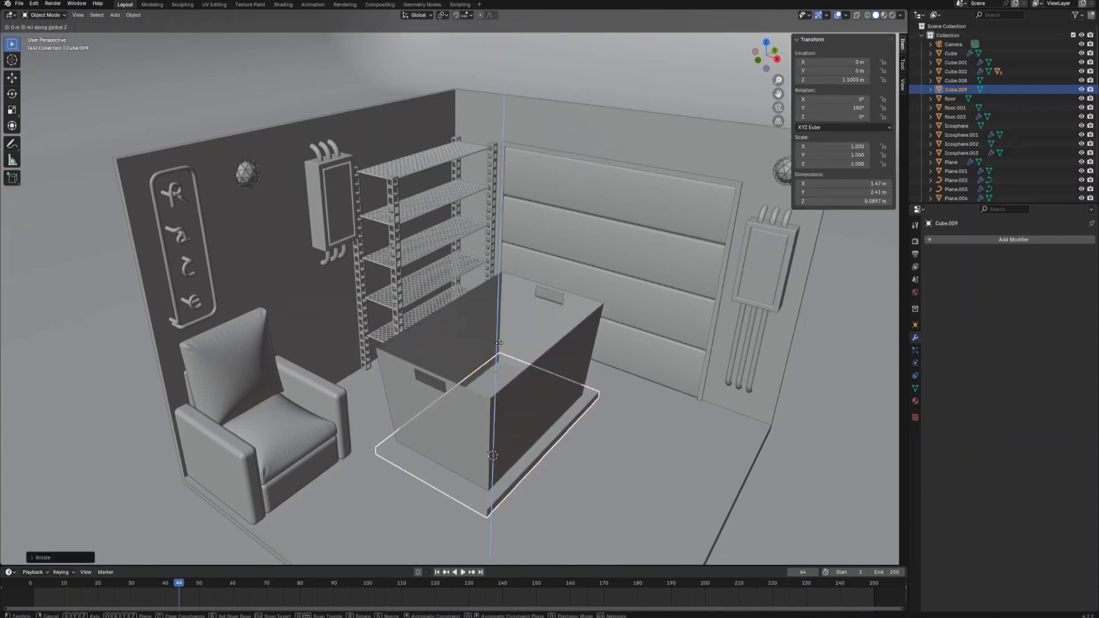
click(561, 366)
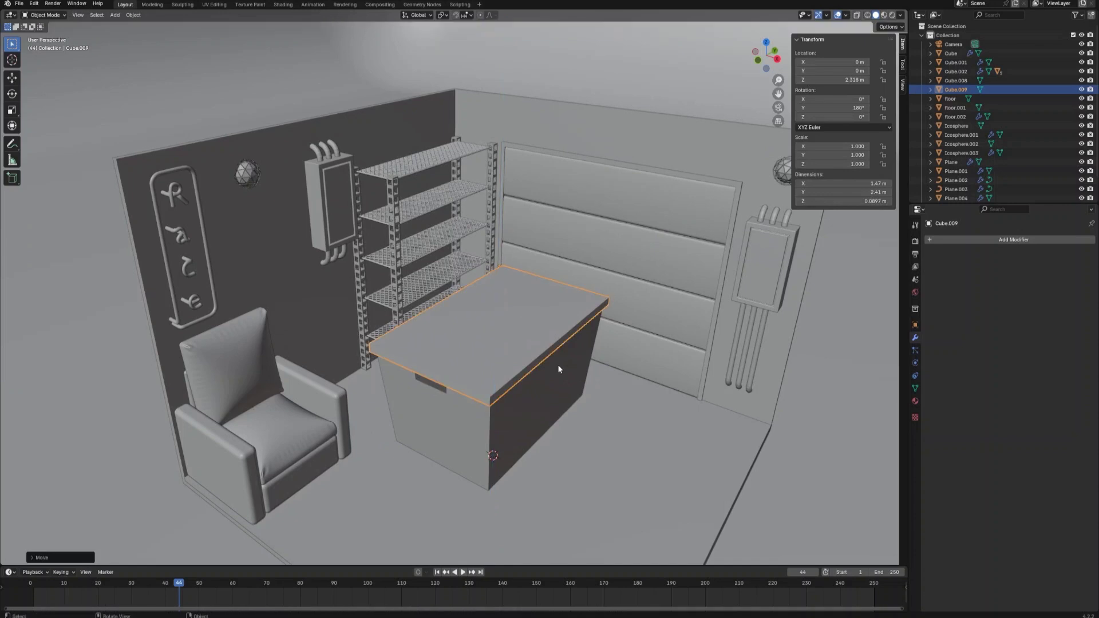
- Apply the scale transform to the box body and to its lid
middle_drag(561, 366, 552, 355)
click(538, 366)
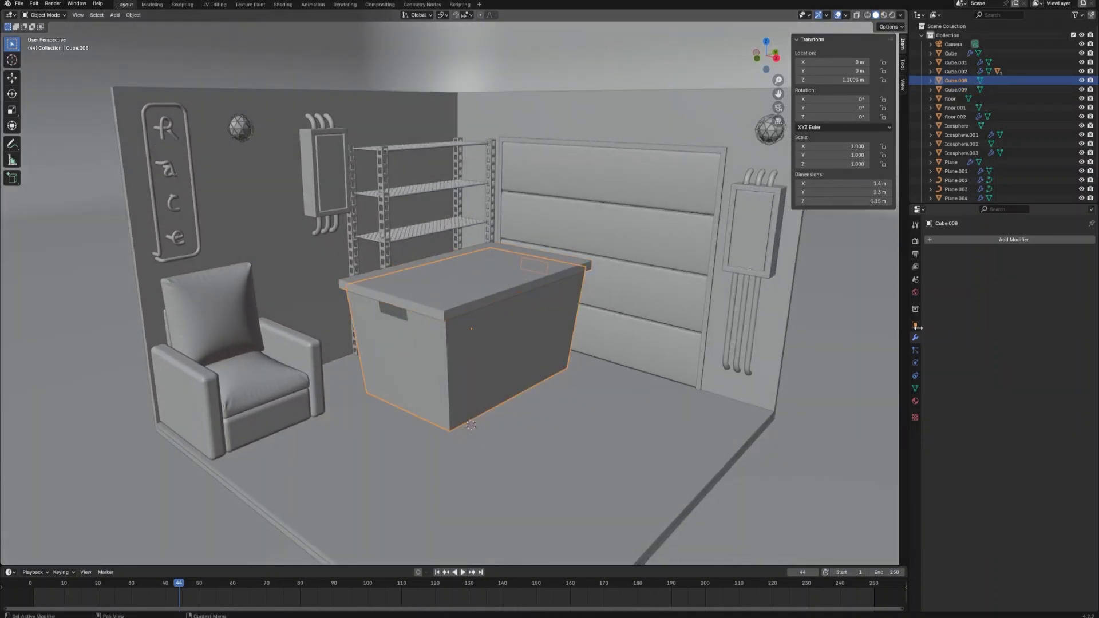
key(ctrl+a)
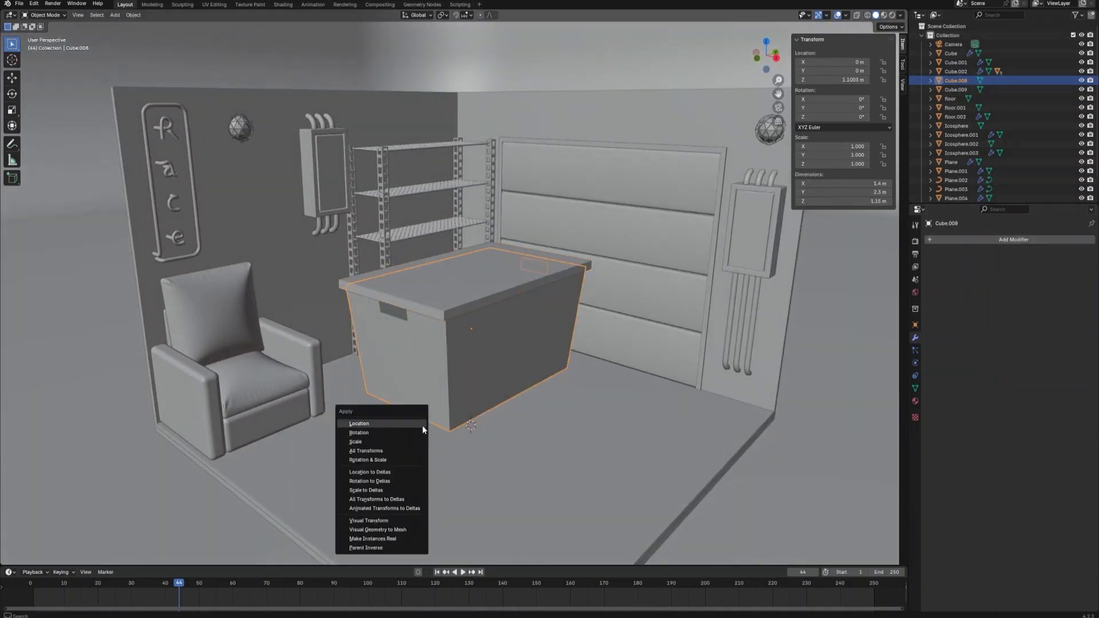
click(405, 439)
click(454, 286)
key(ctrl+a)
click(457, 286)
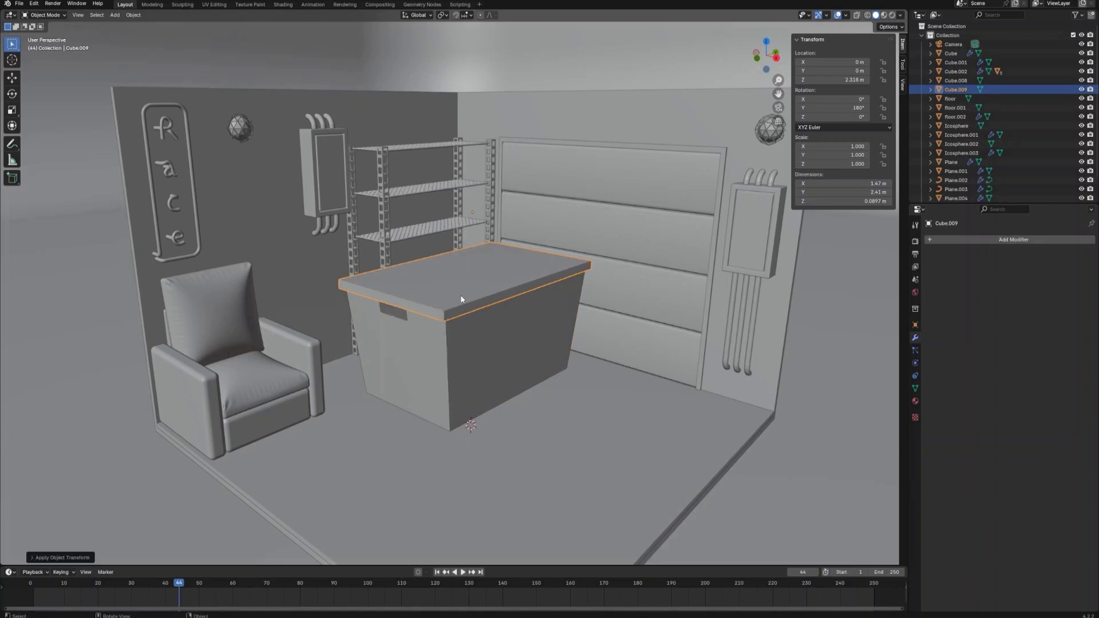
- Add a Bevel modifier with 10 segments to the box body
click(517, 338)
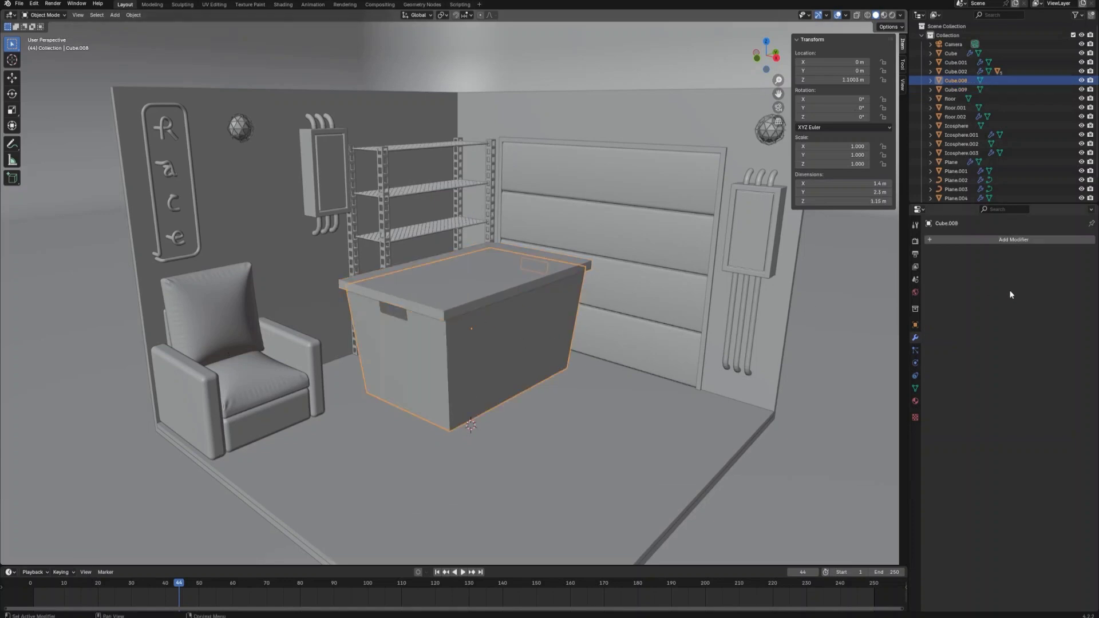
click(1008, 239)
mouse_move(1008, 236)
click(1044, 245)
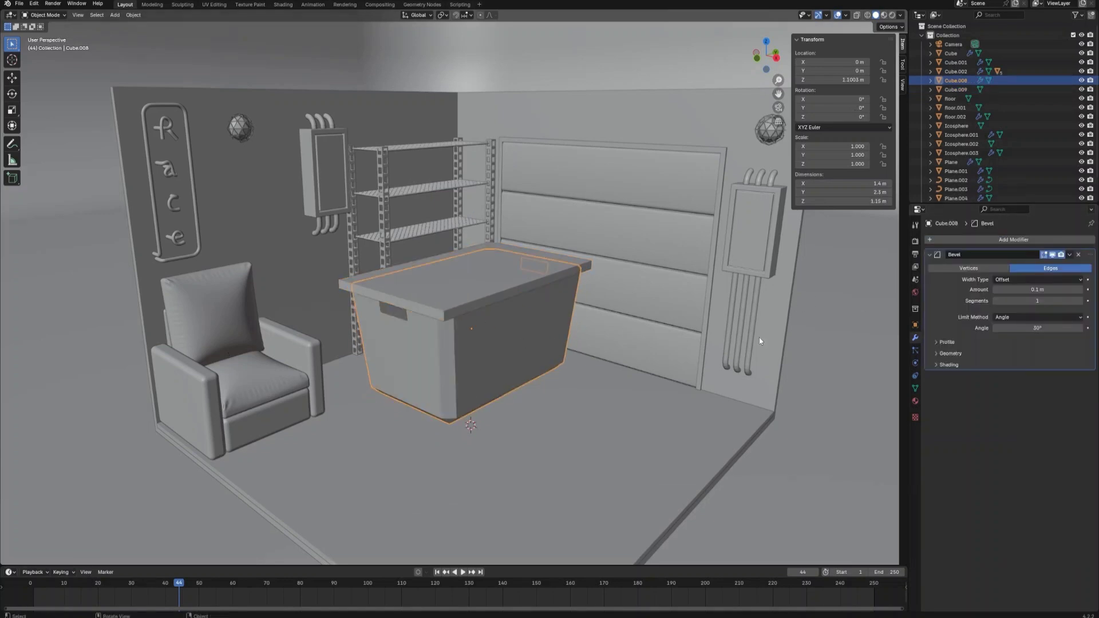
click(1039, 300)
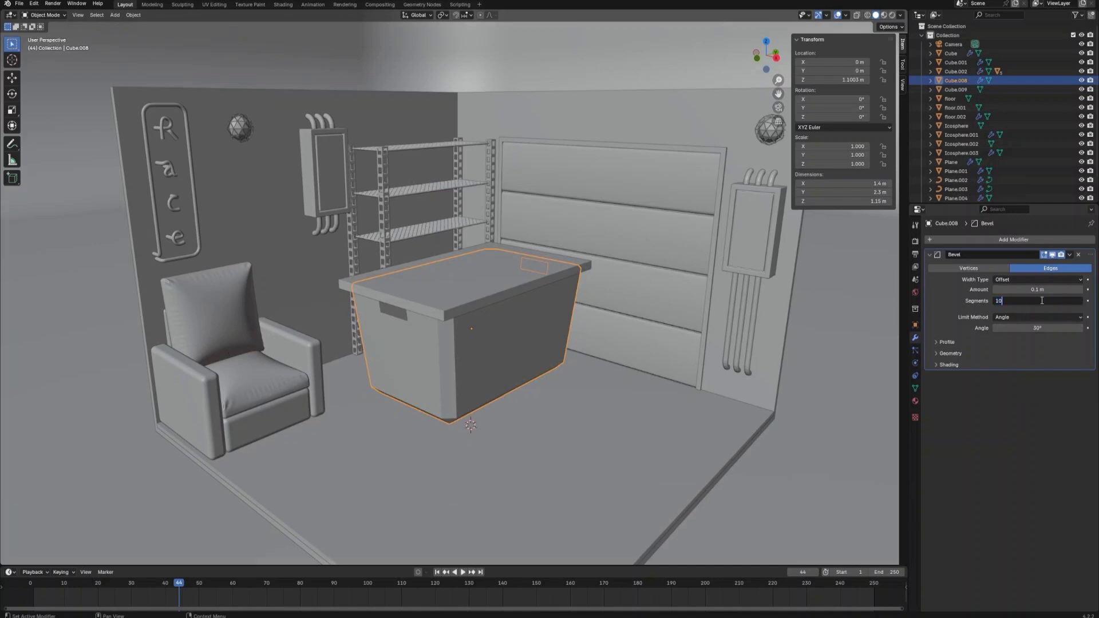
text(10)
key(Return)
- Copy the box body's Bevel modifier to the lid
click(491, 311)
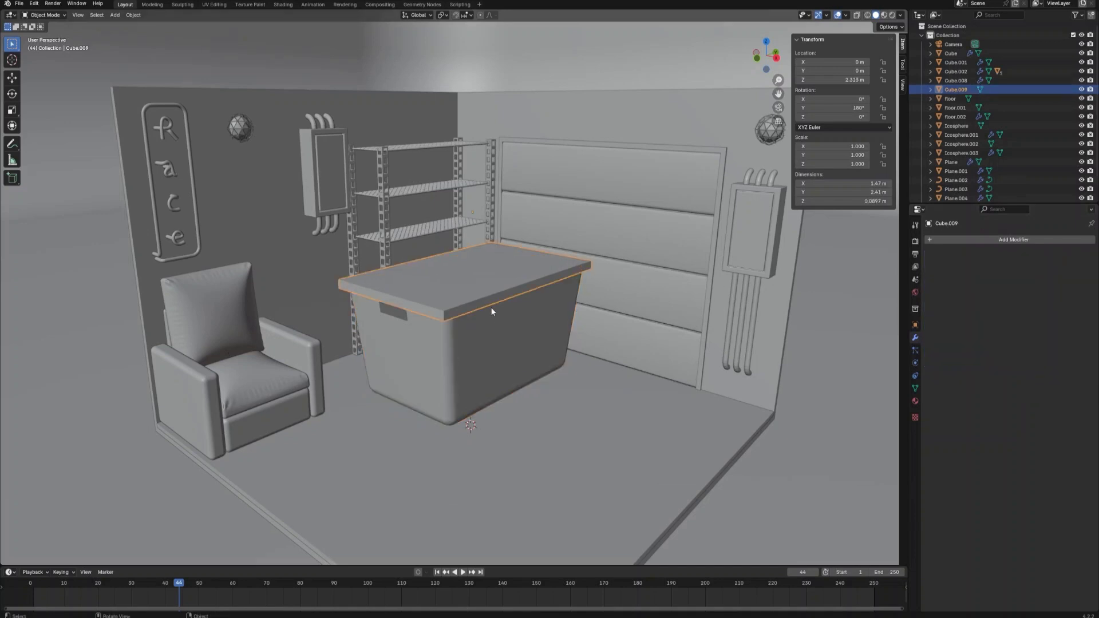
shift+click(503, 332)
key(ctrl+l)
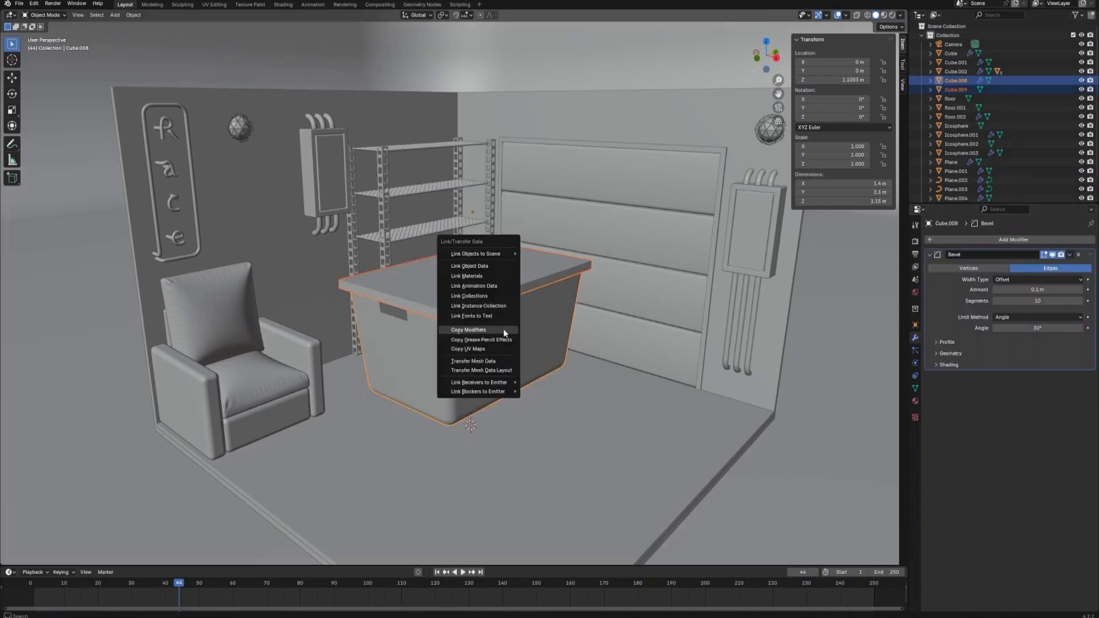
click(503, 329)
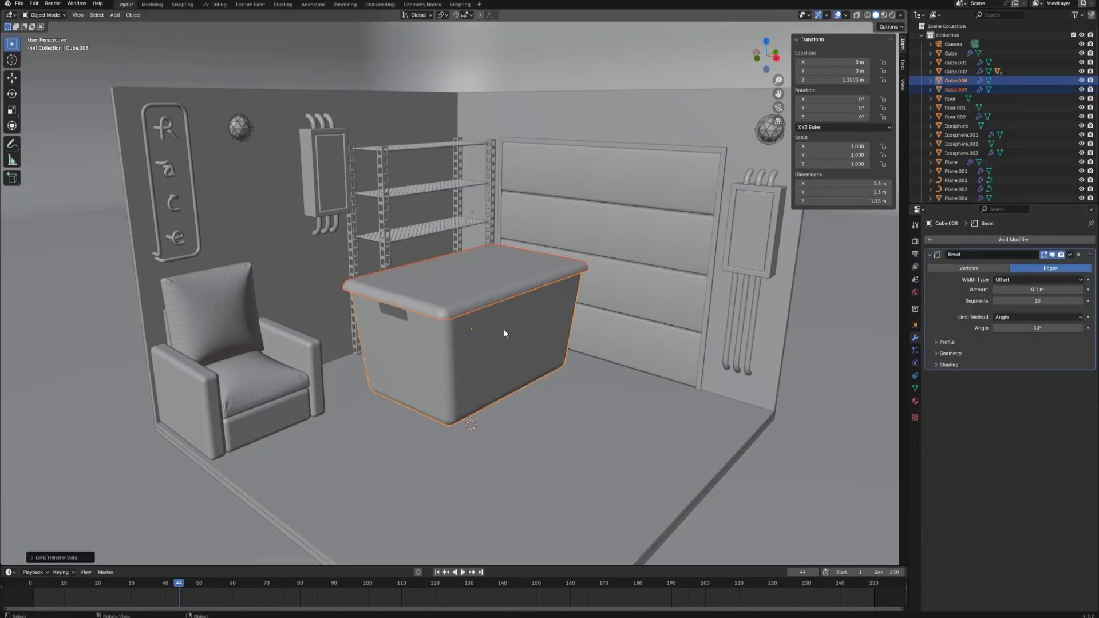
- Inset the top face of the lid to leave a rim around its edge
click(494, 284)
key(Tab)
scroll(507, 278, up, 1)
middle_drag(508, 279, 498, 300)
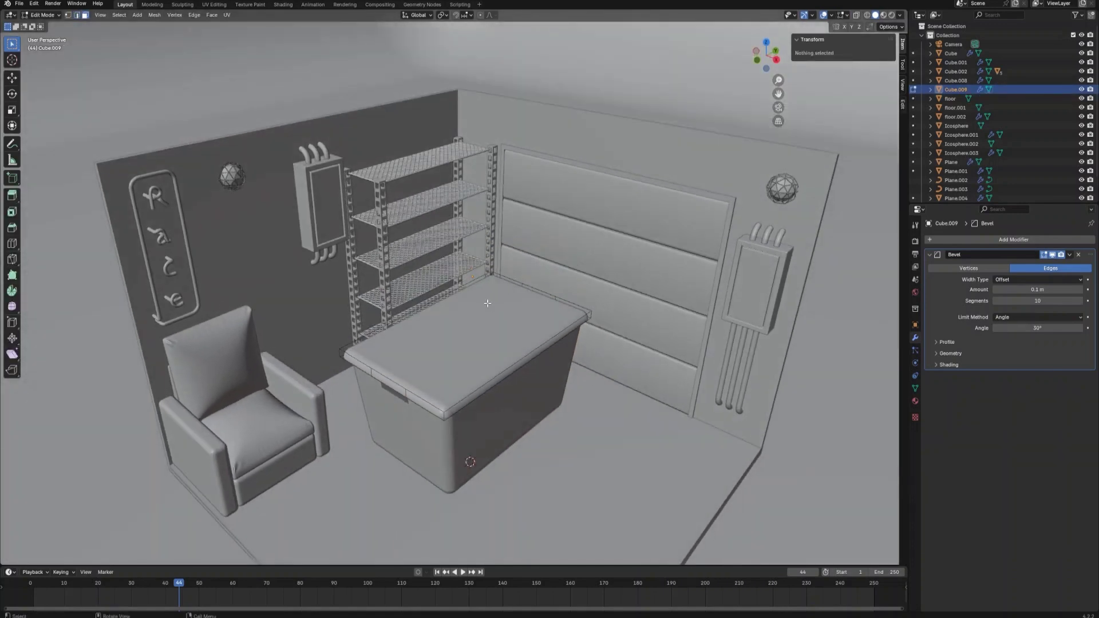
click(488, 303)
key(i)
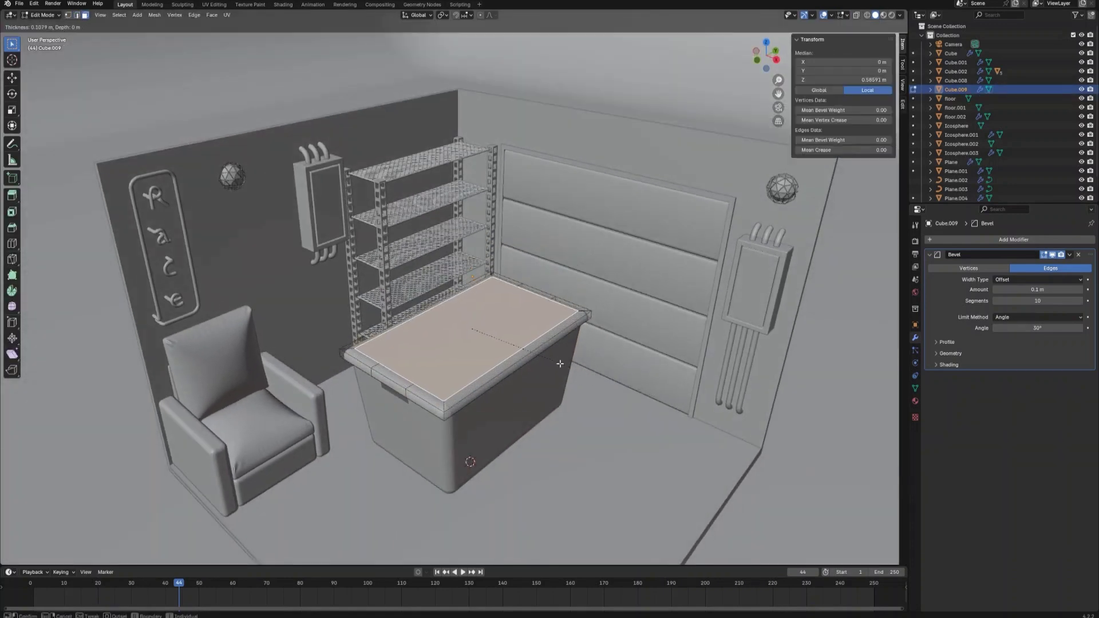
click(526, 349)
- Extrude the lid's inset face about 0.03 m down into the lid and inset it a second time
key(e)
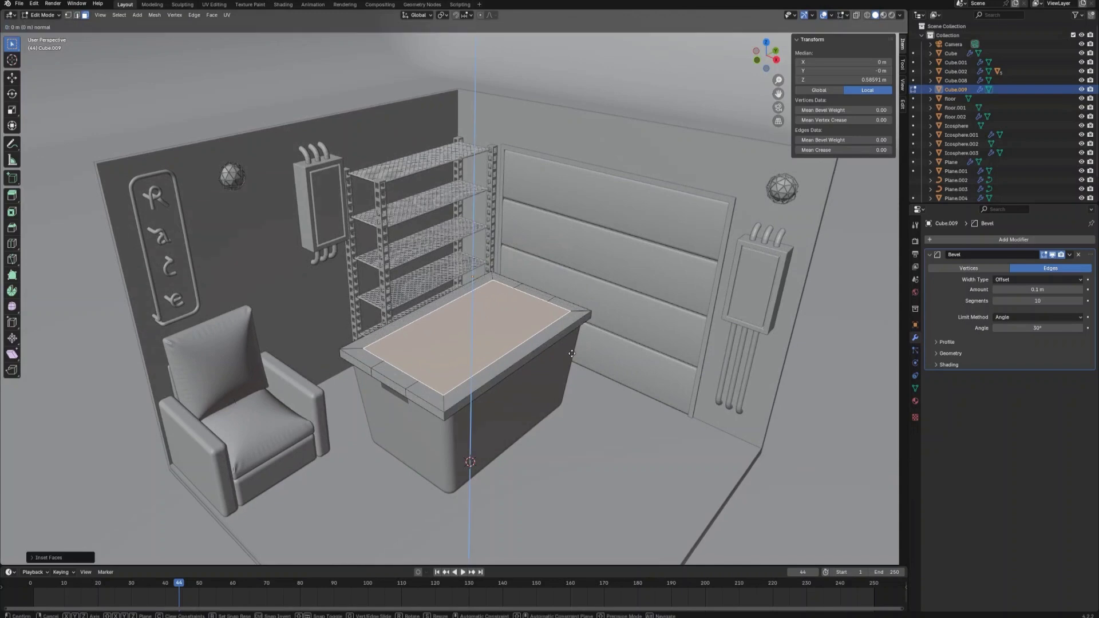
click(573, 377)
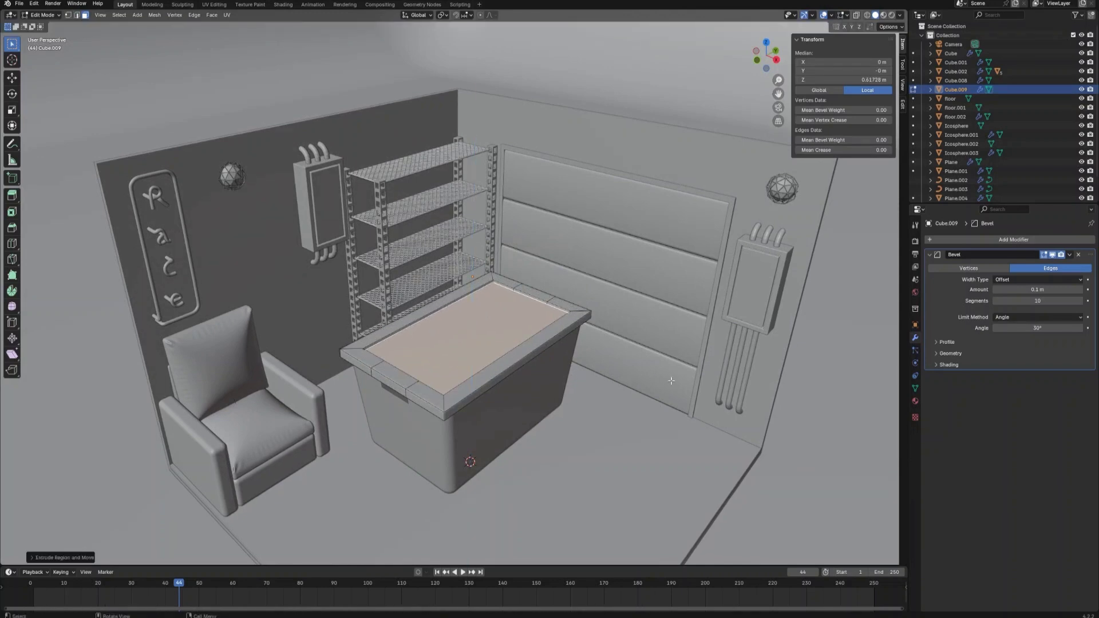
key(i)
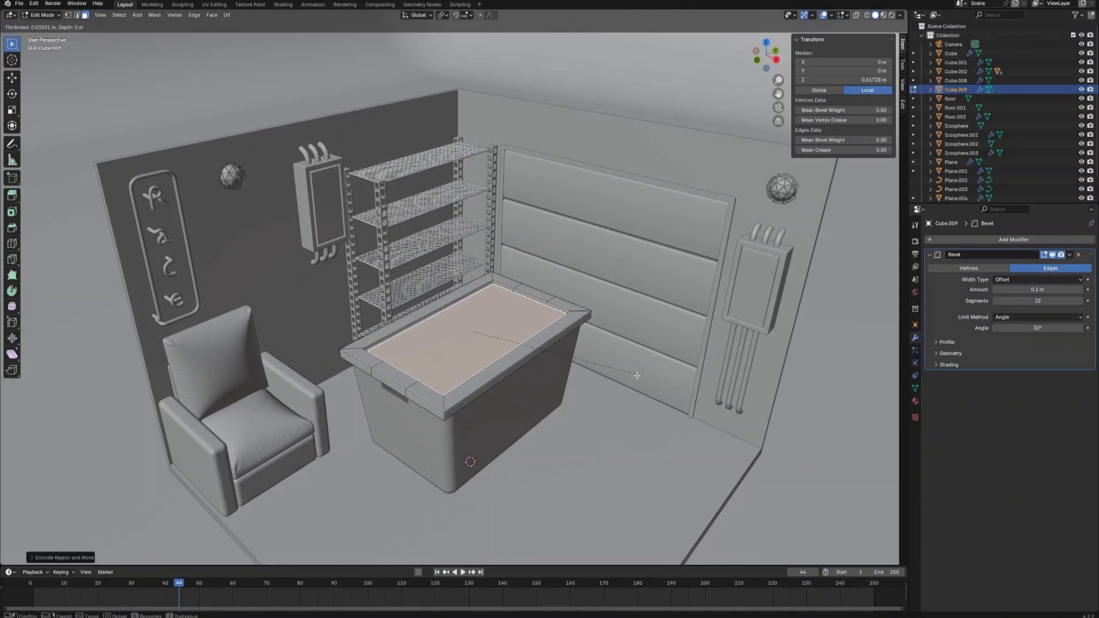
click(552, 369)
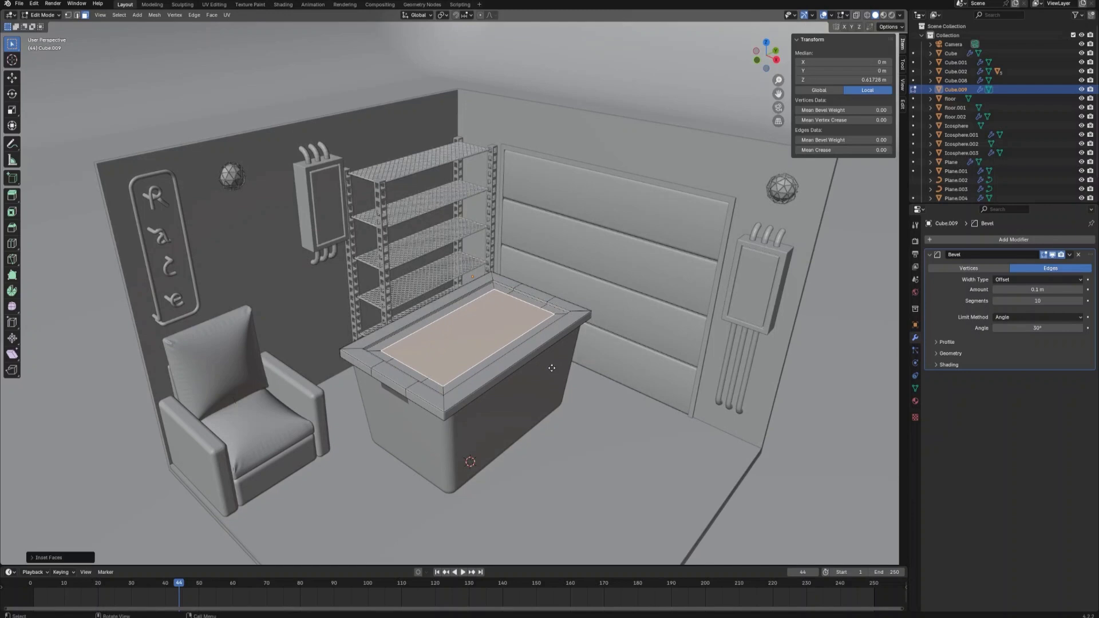
key(Tab)
middle_drag(558, 348, 649, 381)
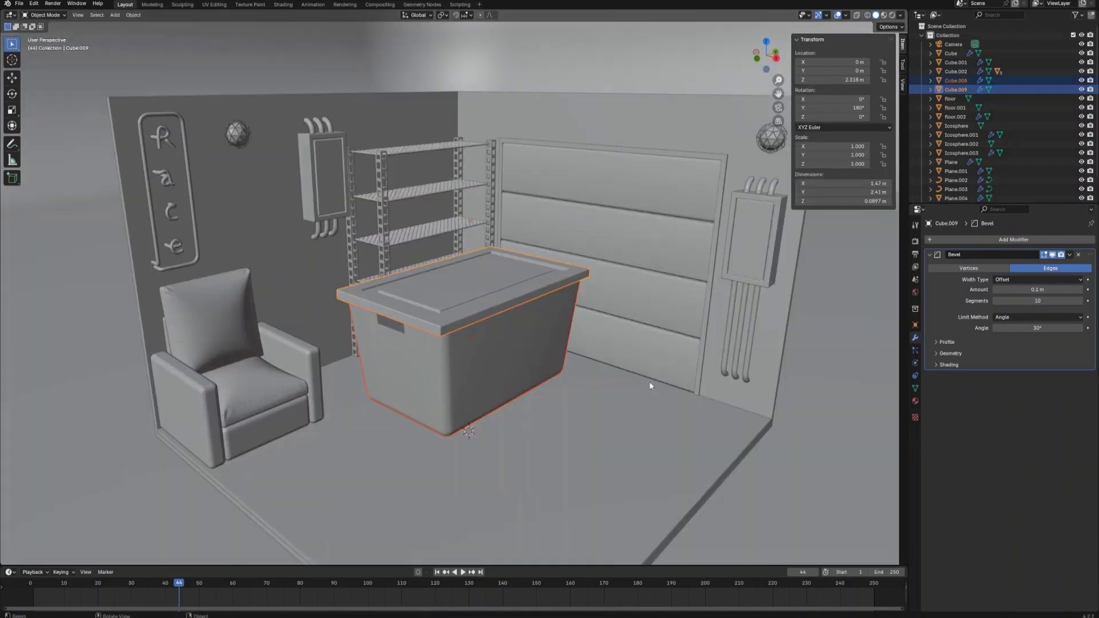
- Scale the box and lid down together to about 0.289 and align them with the lowest mesh shelf in the side view
key(s)
click(544, 321)
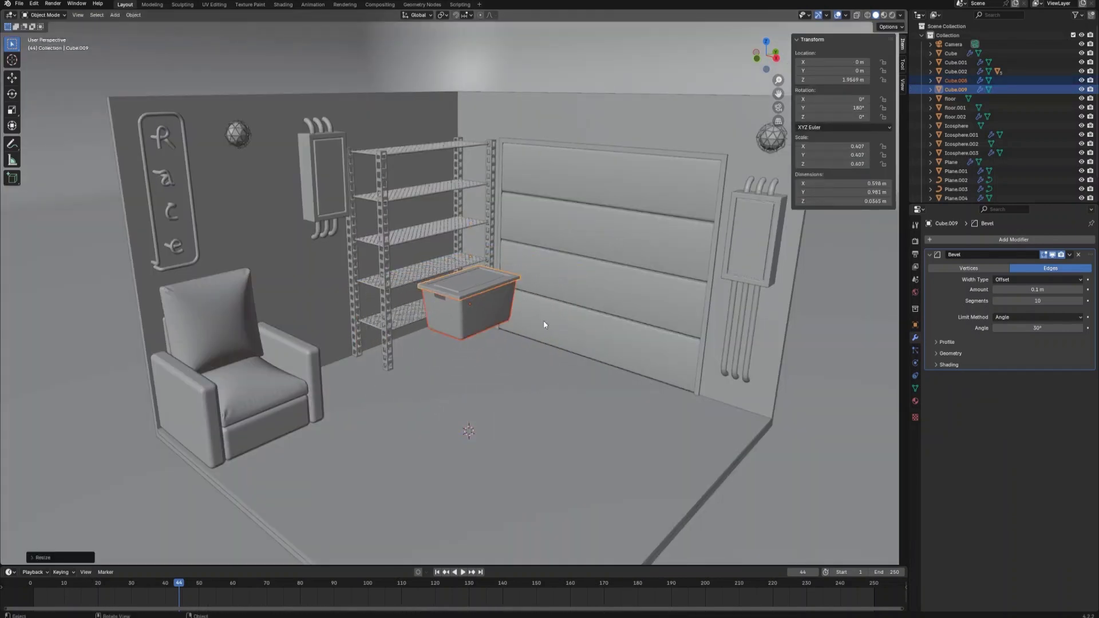
click(776, 58)
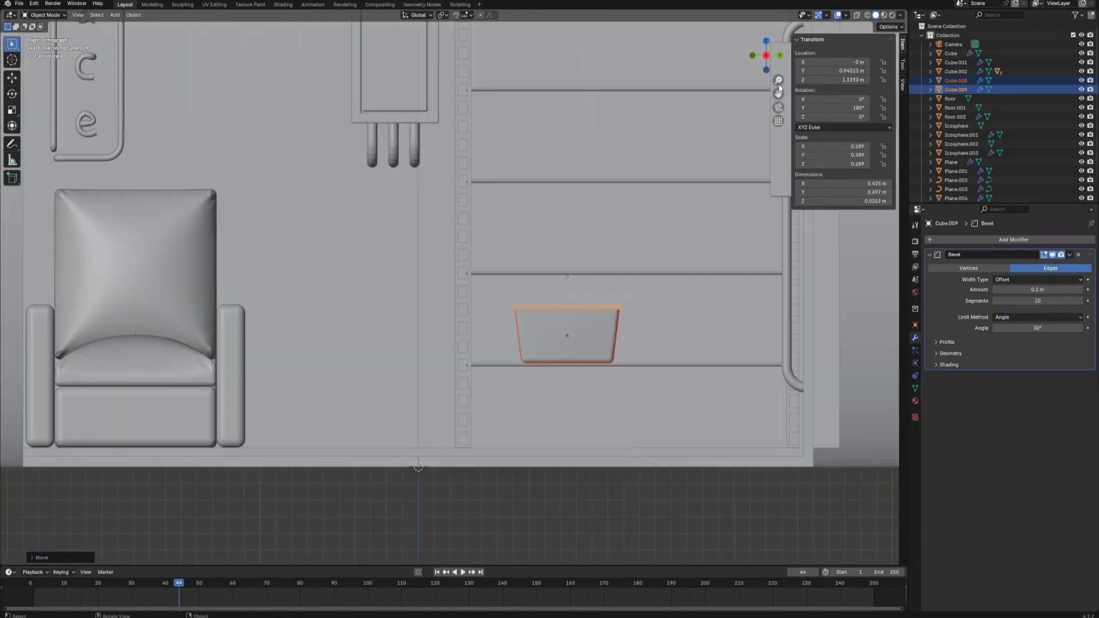
- Move the box and lid about -2.05 m along X onto the shelf rack, using the top view
click(766, 42)
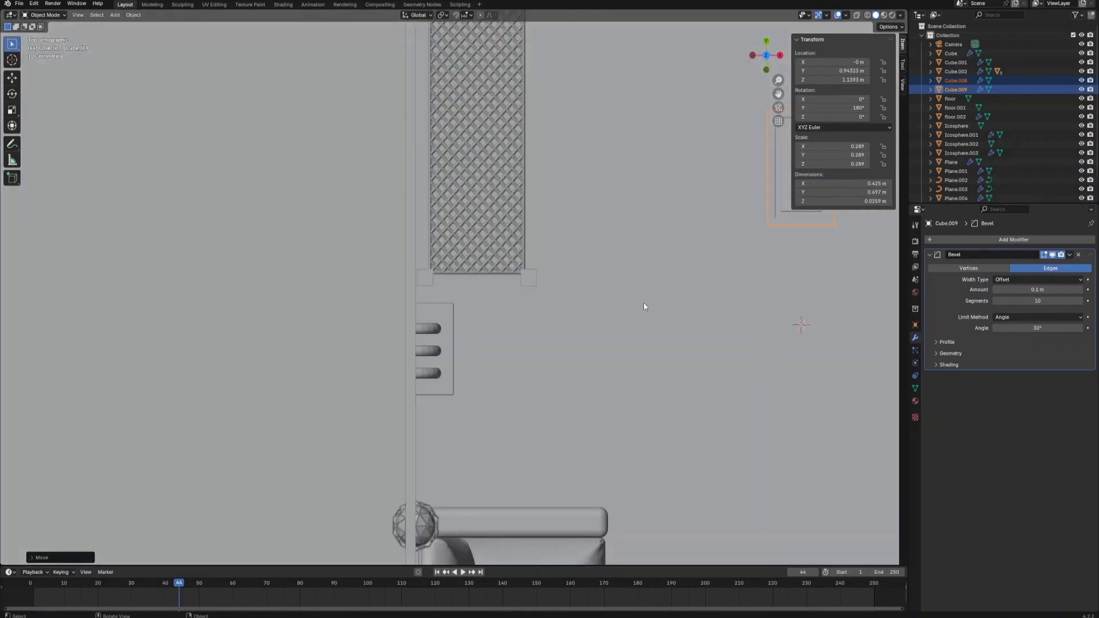
key(g)
key(x)
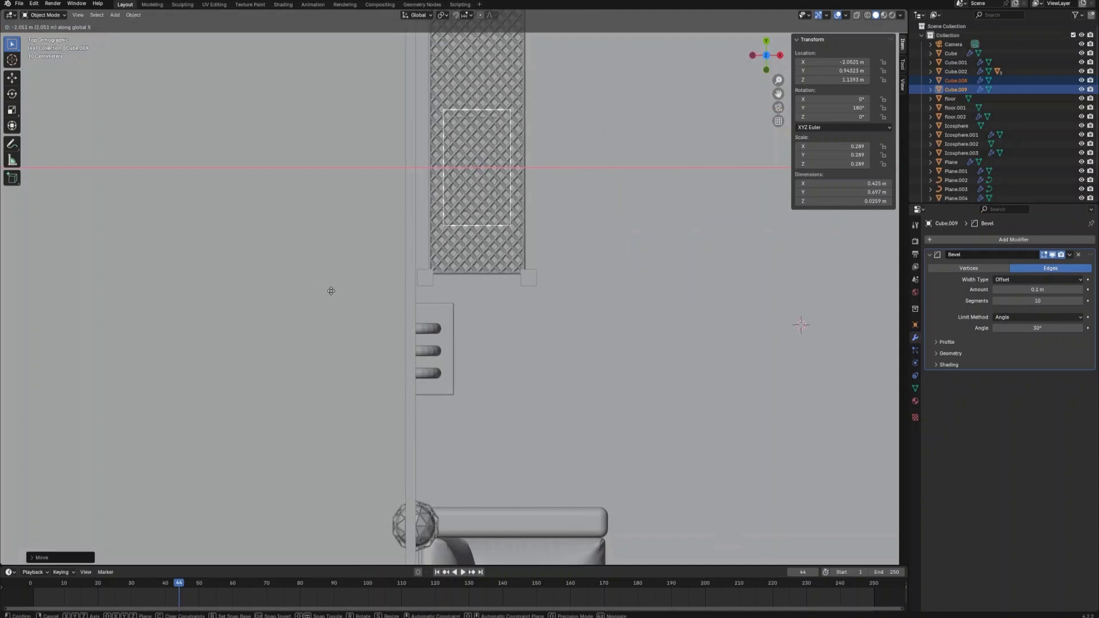
click(332, 289)
- Duplicate the box with its lid about 0.78 m along Y on the same shelf
click(780, 55)
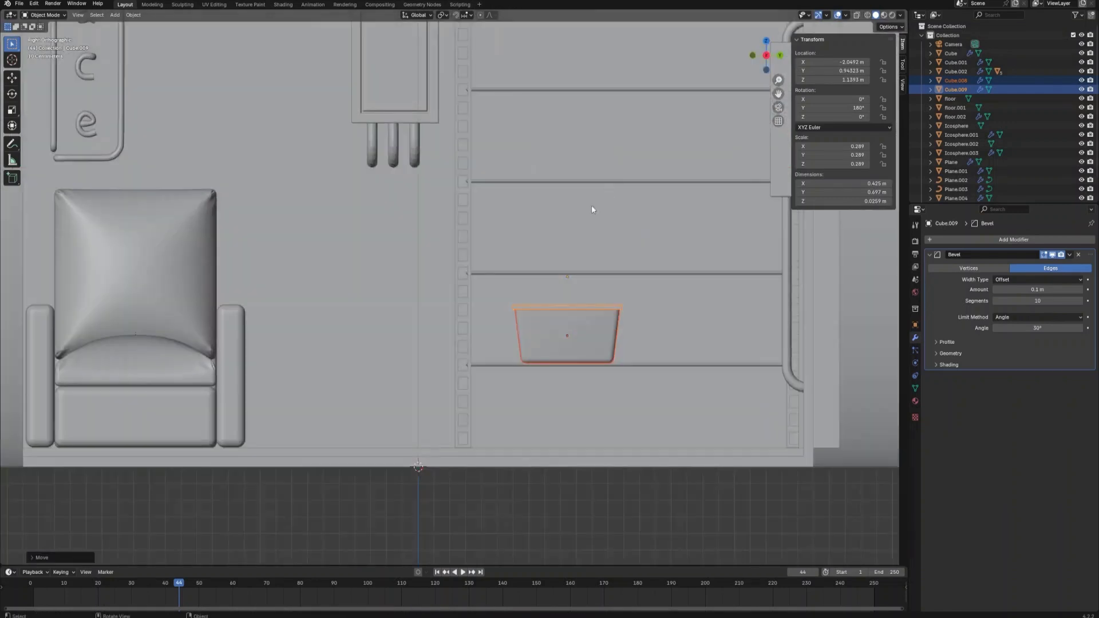
key(shift+d)
key(y)
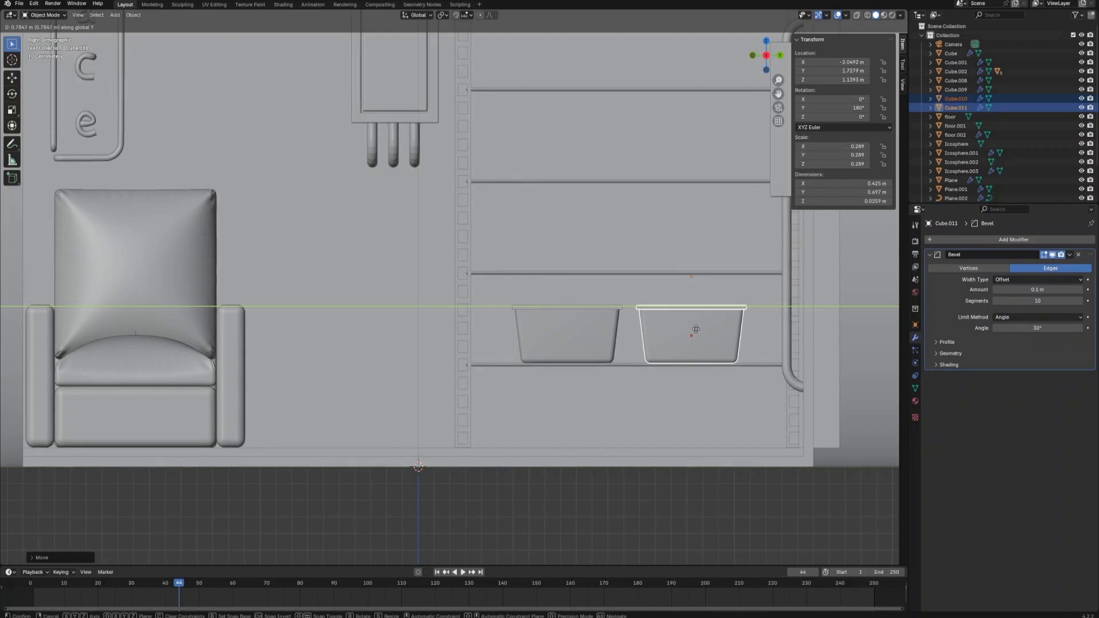
click(691, 330)
- Duplicate the second box with its lid straight up along Z to the next shelf
key(shift+d)
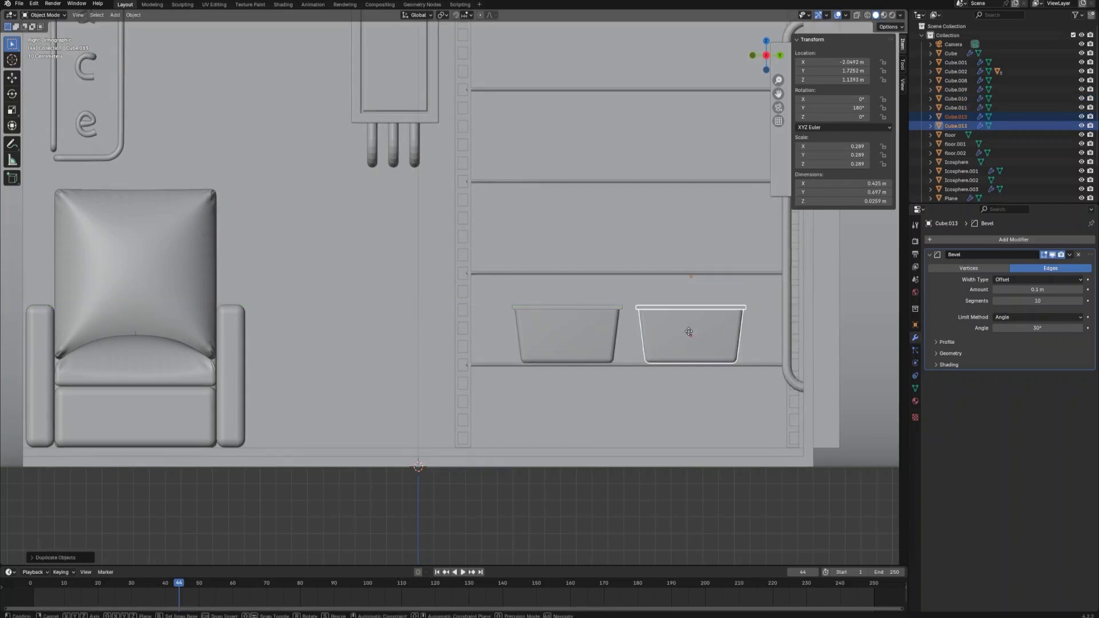
key(z)
click(678, 241)
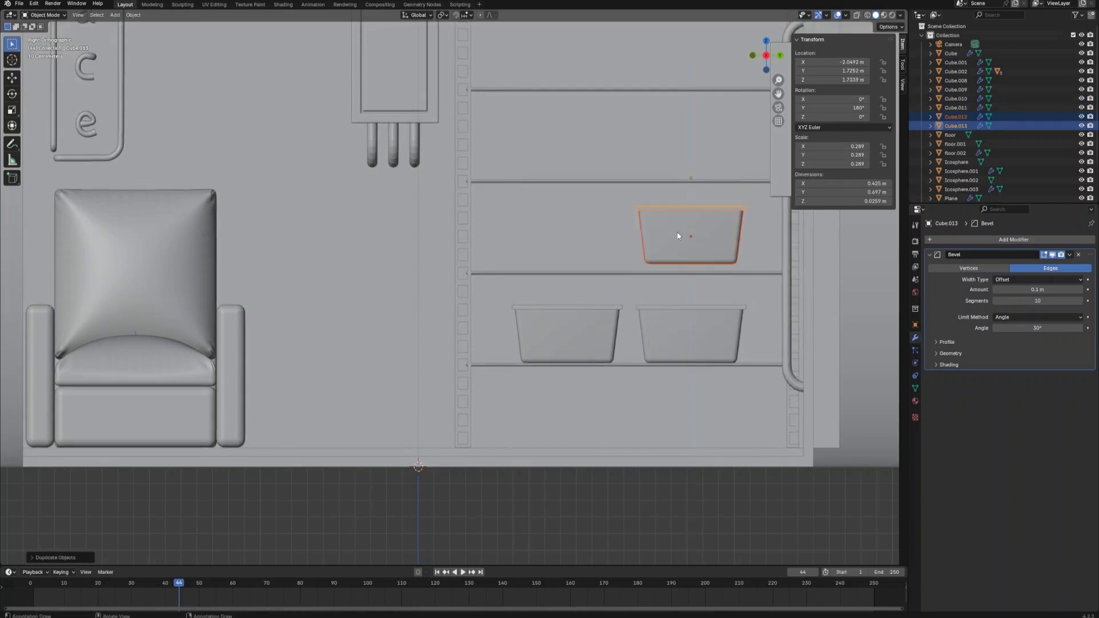
- Rotate the duplicated box with its lid on the second-lowest shelf by 90 degrees about Z
scroll(668, 263, down, 3)
middle_drag(669, 263, 685, 289)
text(rz)
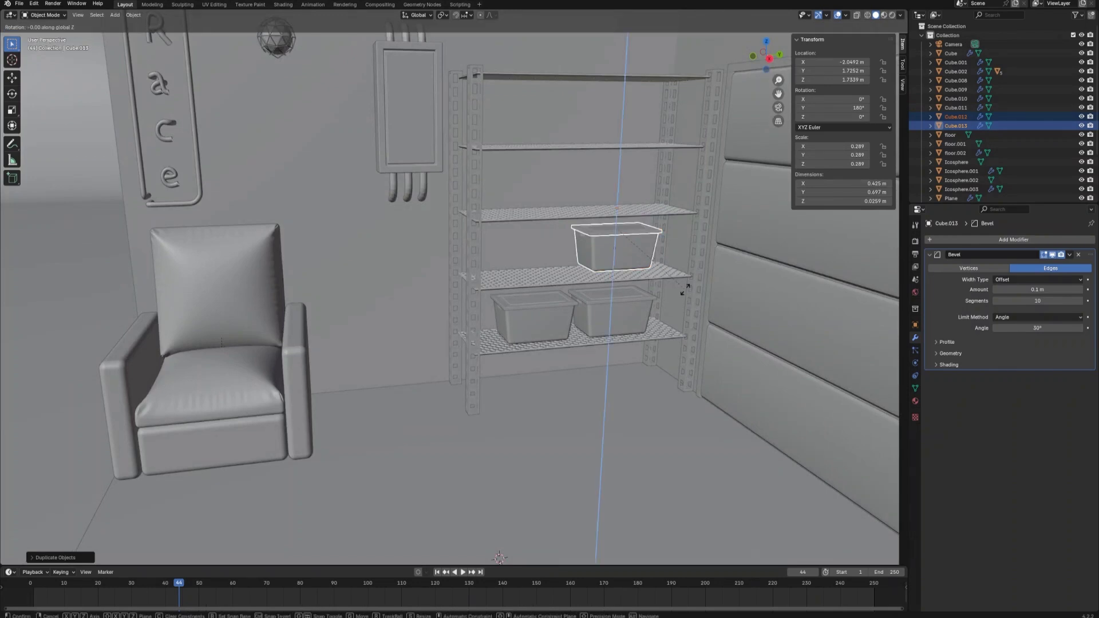
text(90)
key(Return)
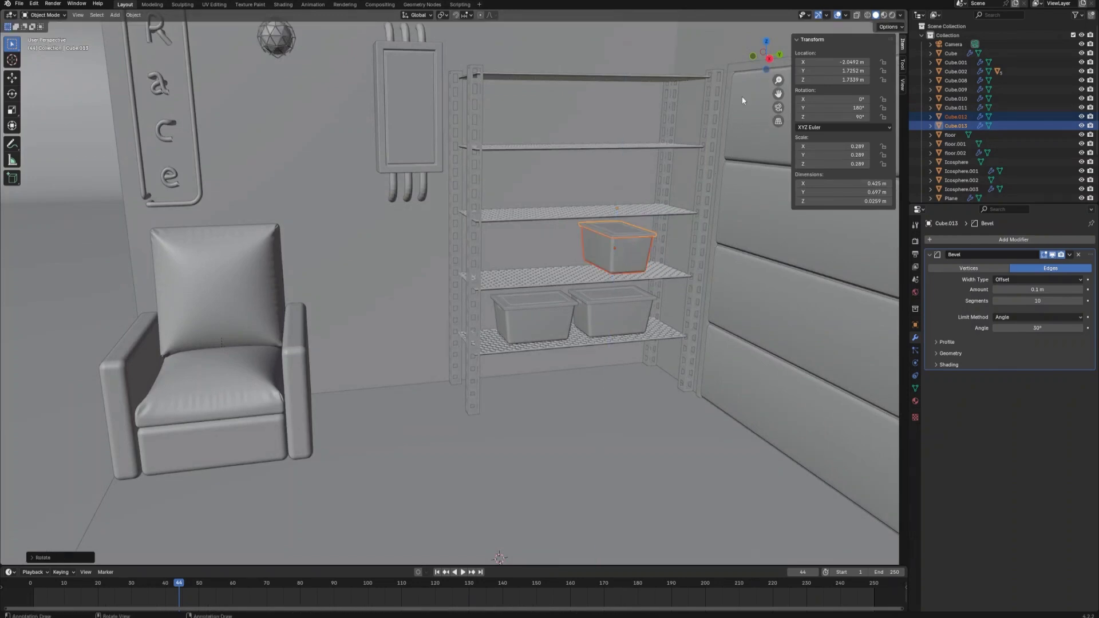
- Scale the rotated box and lid to about 0.277 and move them to the near end of the second-lowest shelf, resting on its surface
click(767, 42)
scroll(682, 263, up, 3)
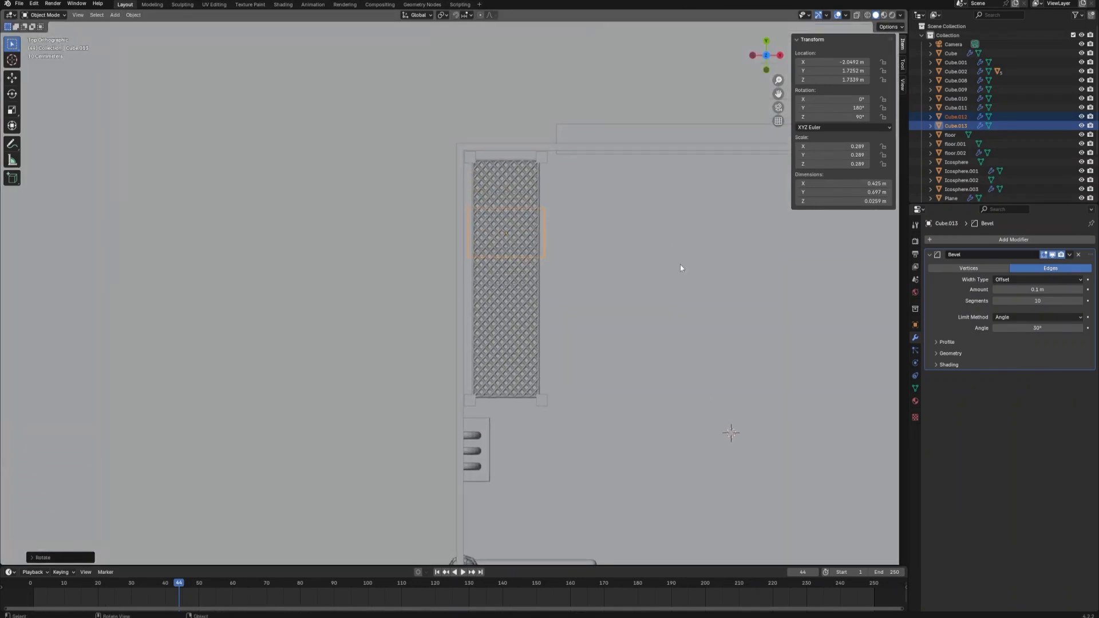
key(s)
click(686, 258)
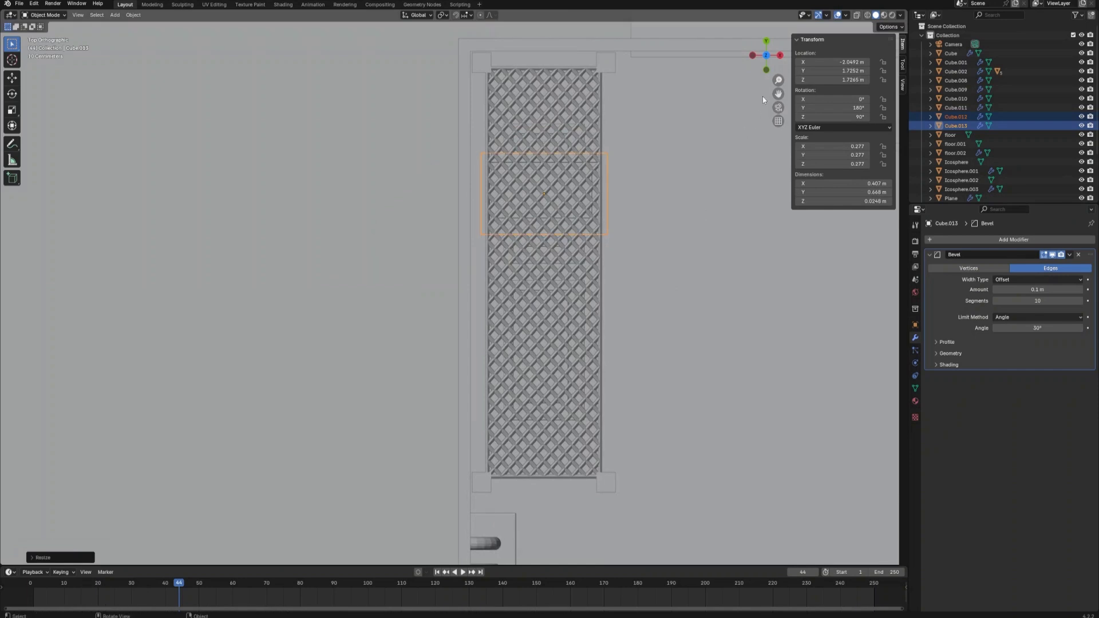
click(780, 55)
key(g)
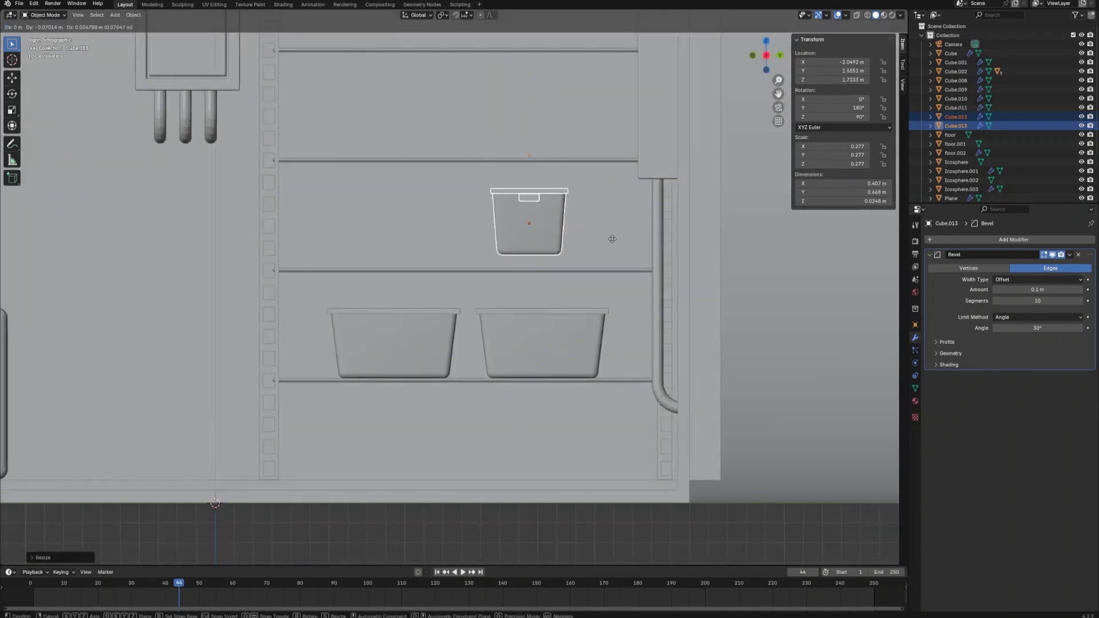
click(451, 265)
- Duplicate the rotated box with its lid about 0.44 m along Y on the same shelf
key(shift+d)
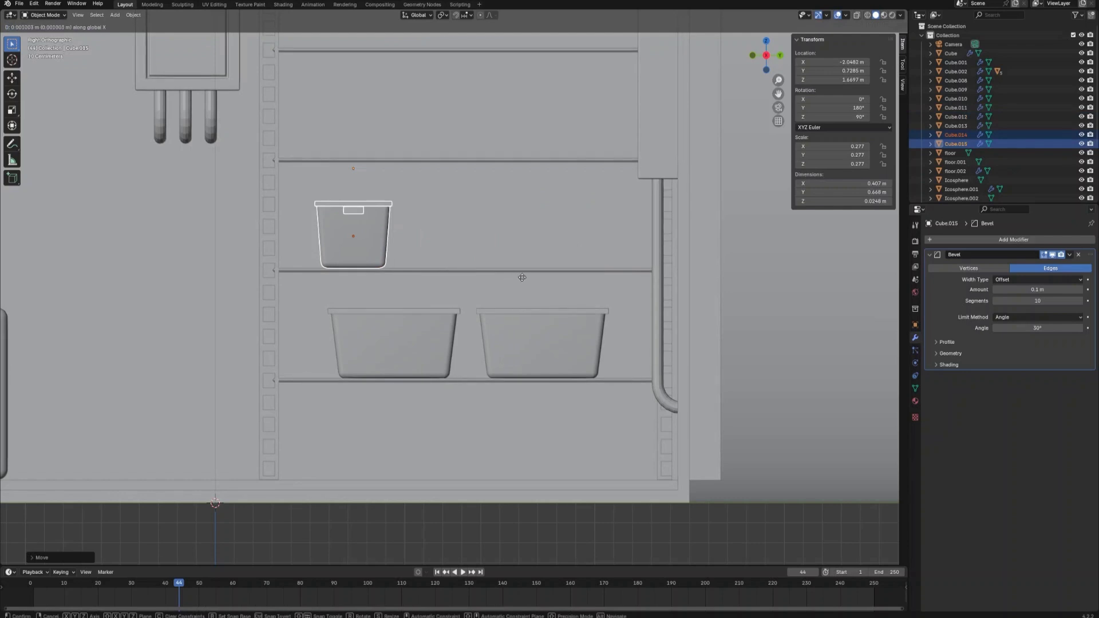
key(y)
click(534, 279)
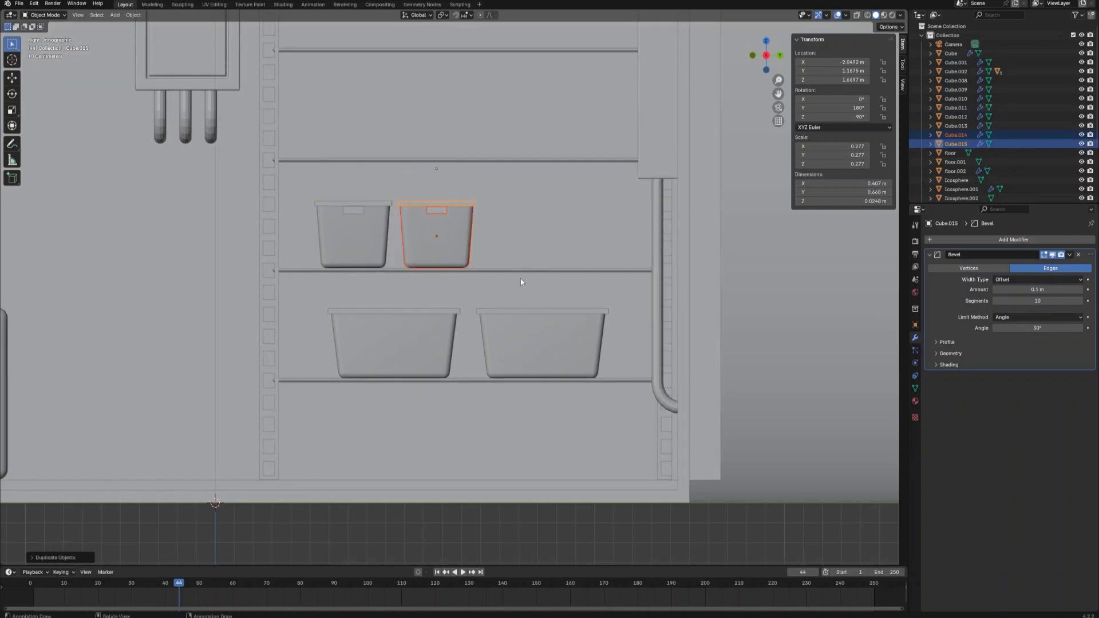
- Duplicate the two rotated boxes along Y into a row of four and copy the row straight up onto the top shelf
shift+click(378, 217)
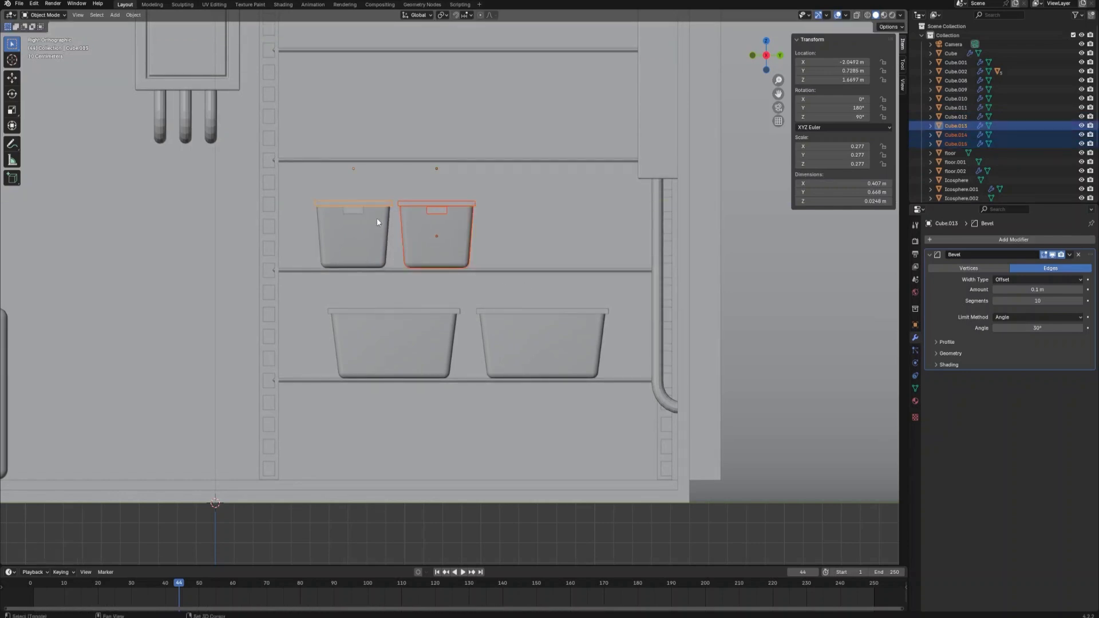
key(shift+d)
key(y)
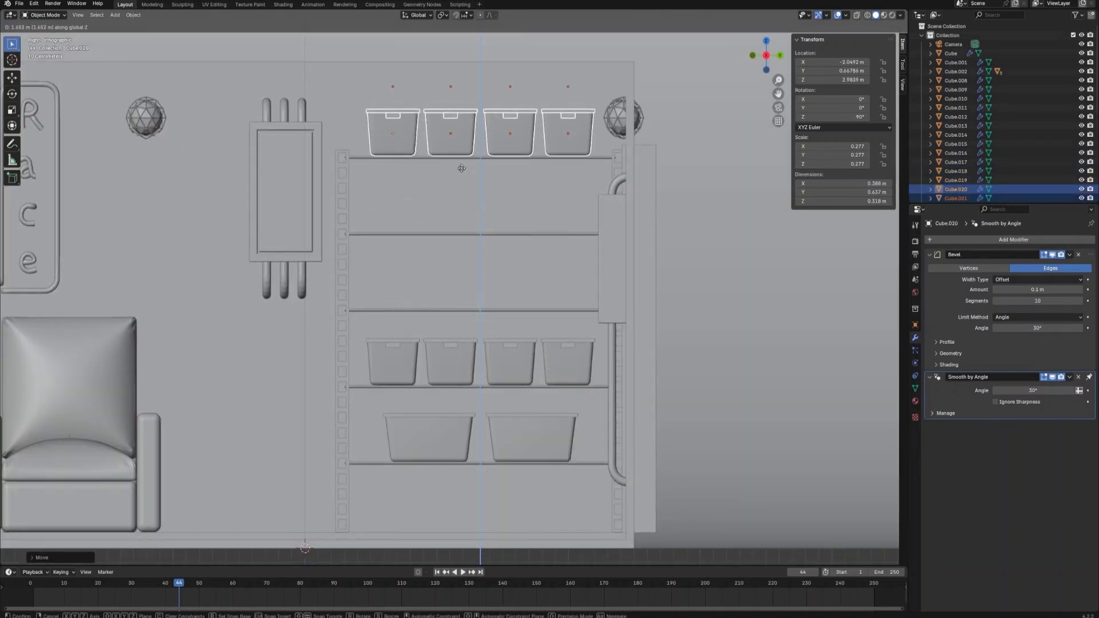
click(462, 142)
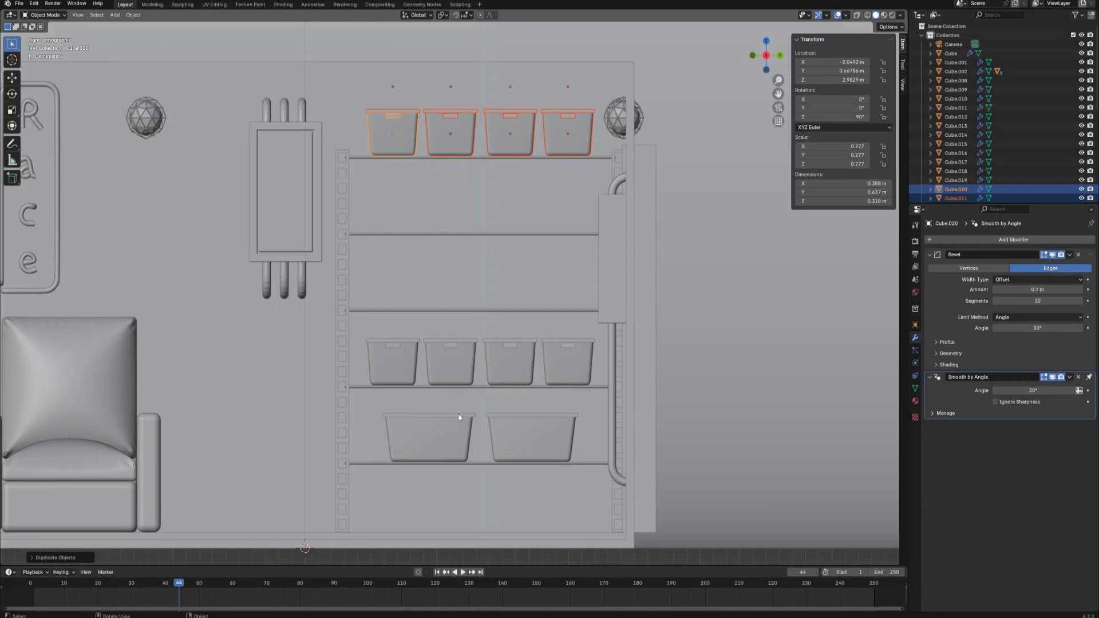
- Move the two large boxes and lids on the lowest shelf about -0.02 m along Y
click(458, 420)
shift+click(517, 421)
key(g)
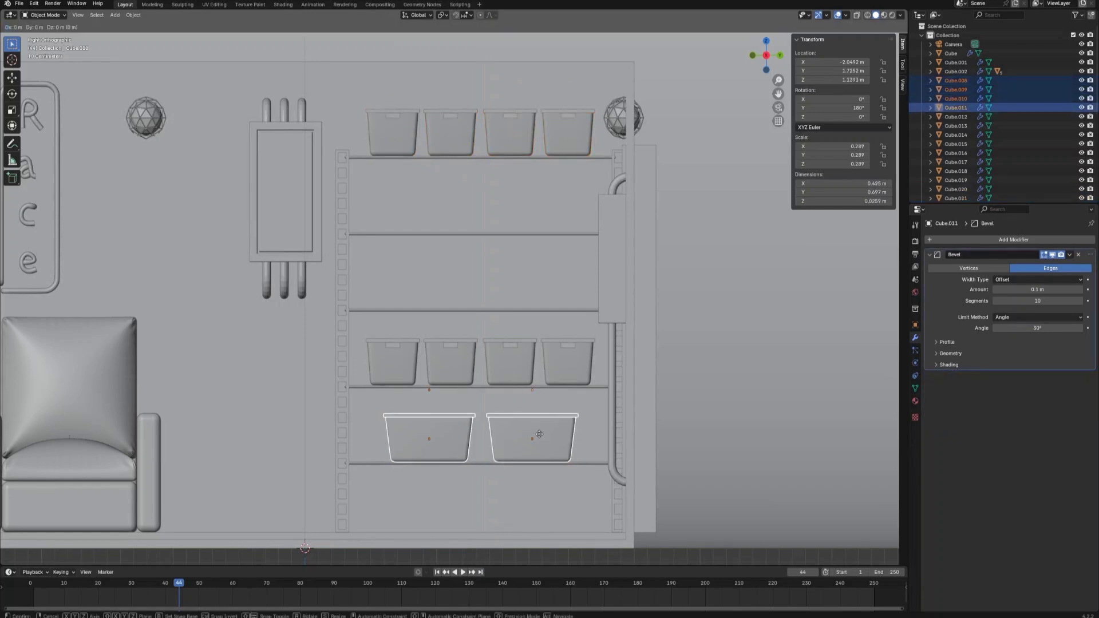
key(y)
click(515, 442)
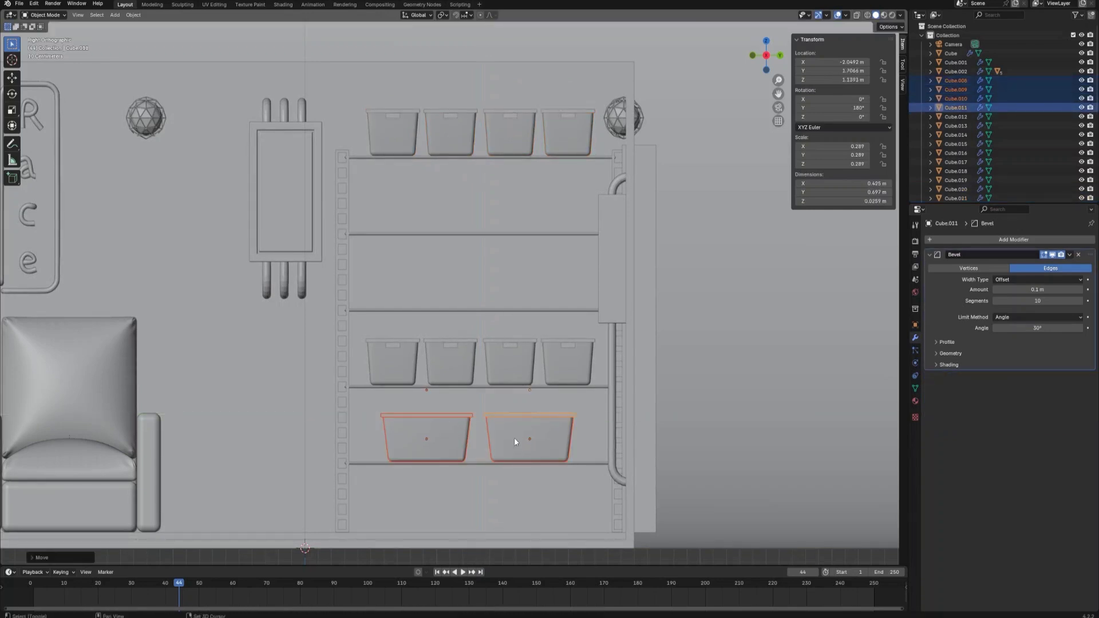
- Duplicate the two large boxes with their lids straight up along Z onto the shelf just below the top one
key(shift+d)
key(z)
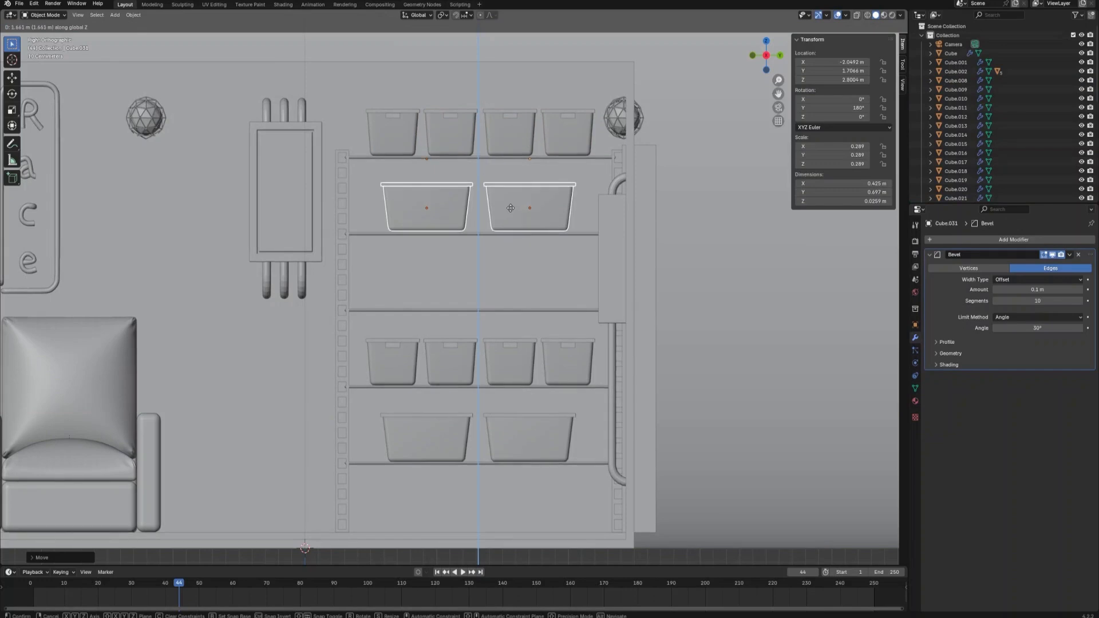
click(510, 214)
click(510, 216)
- In the camera view, add a cube at the room's centre and raise it about 2 m along Z
middle_drag(501, 262, 533, 298)
scroll(497, 301, down, 5)
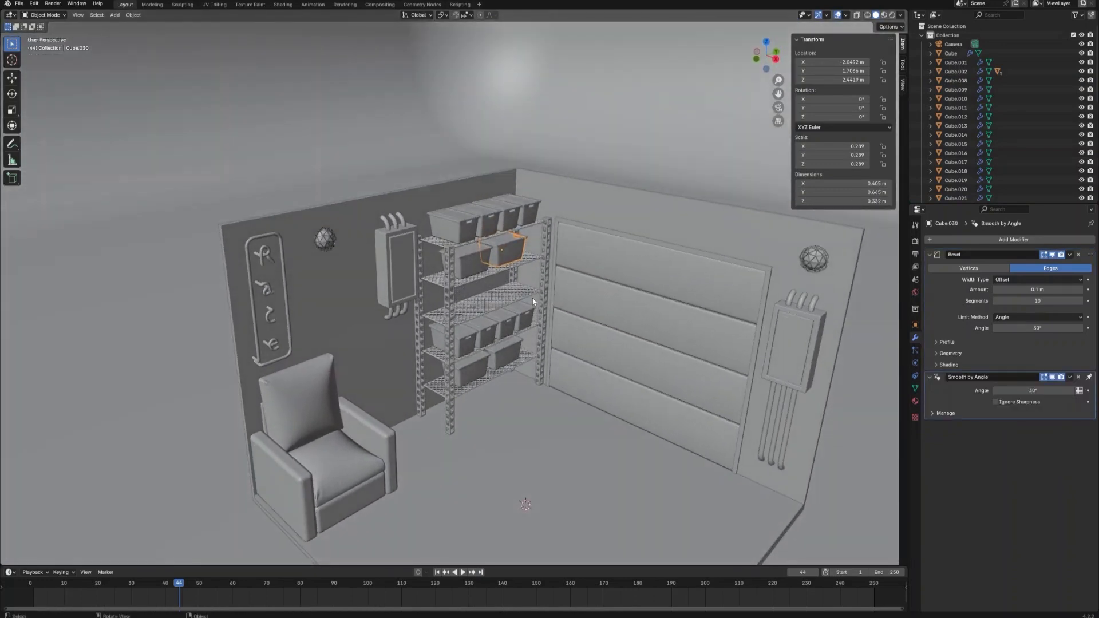
click(547, 384)
key(KP_0)
click(404, 388)
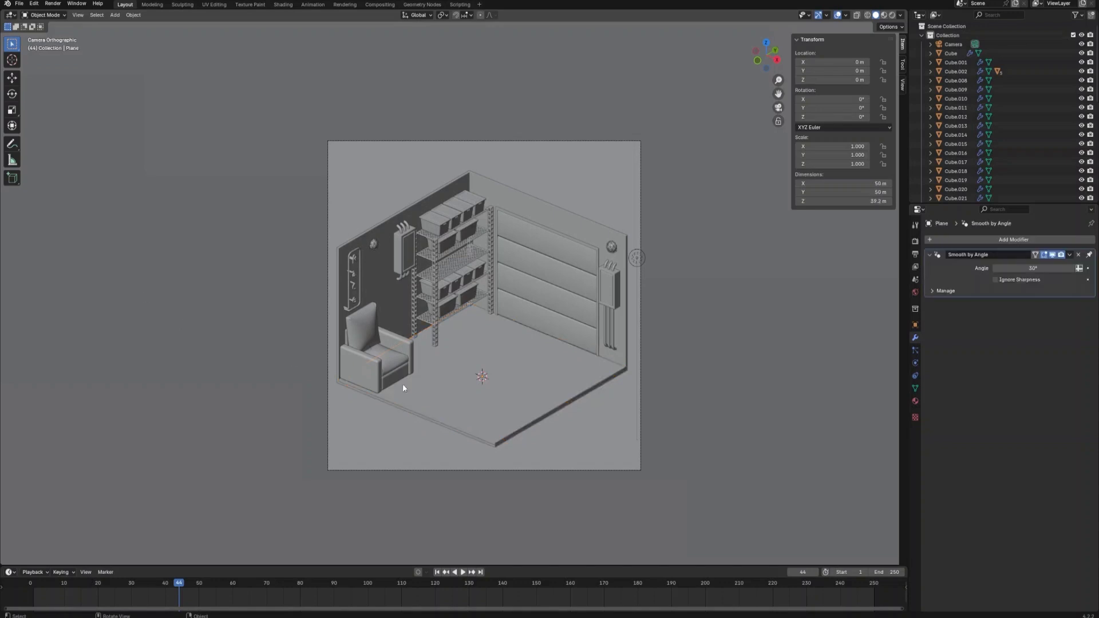
key(shift+a)
click(516, 361)
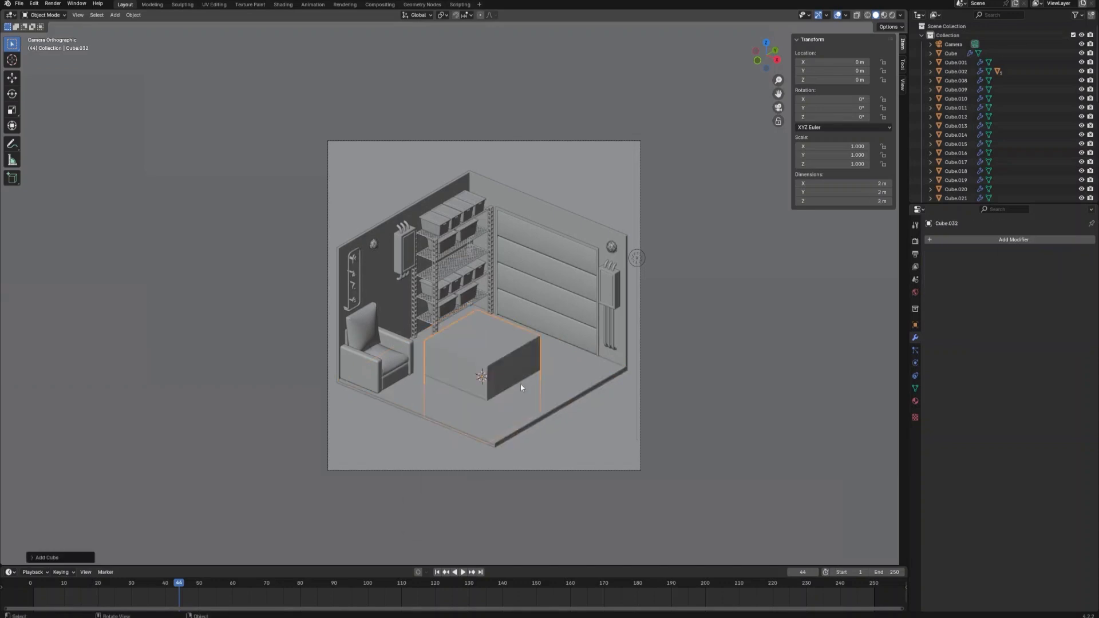
key(g)
key(z)
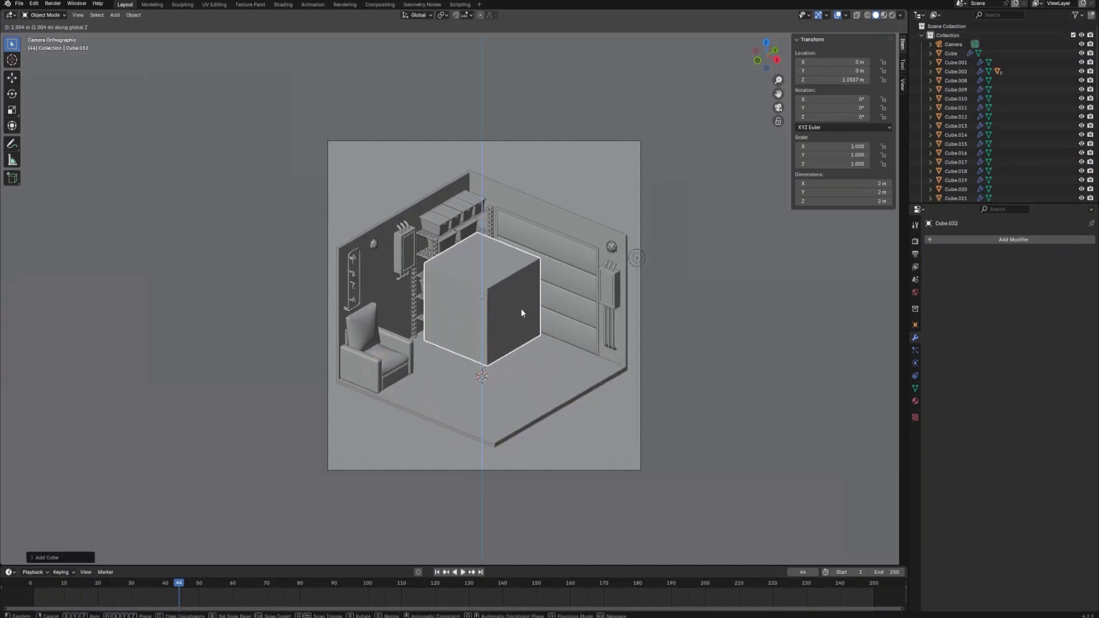
click(521, 308)
- Scale the new cube to about 0.593 along X and 1.091 along Z to form a tall cabinet block
key(s)
key(x)
click(544, 327)
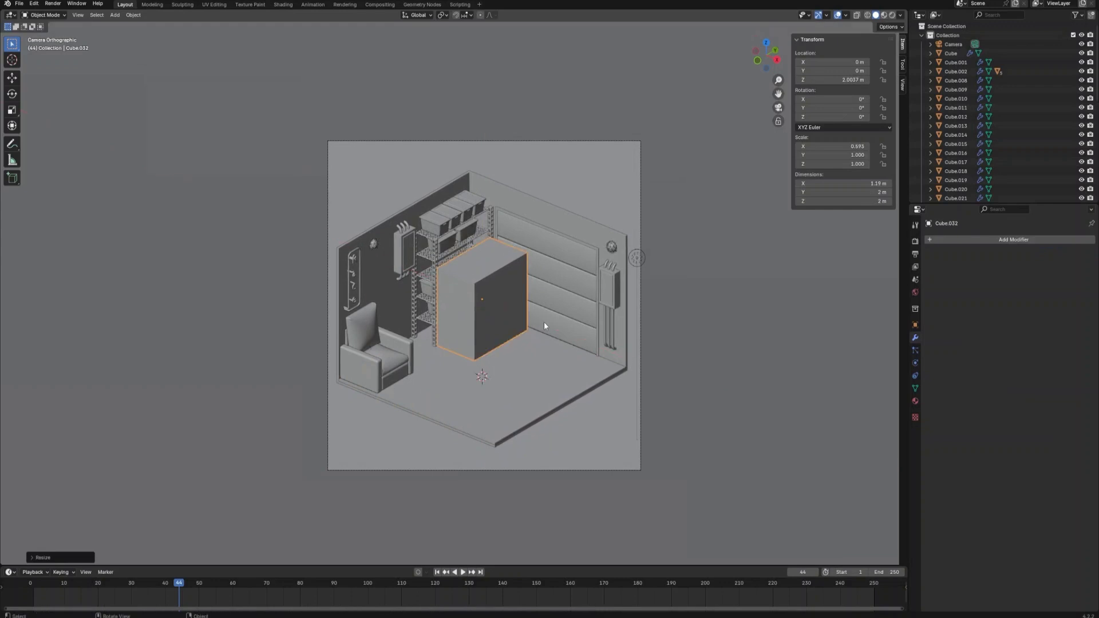
key(s)
key(z)
click(540, 330)
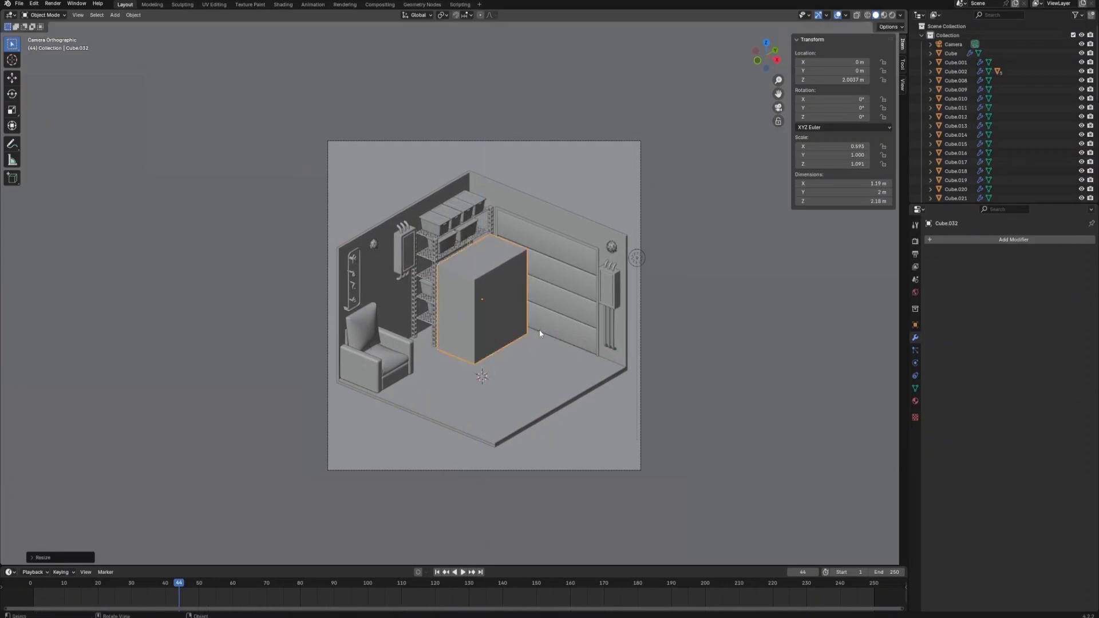
scroll(539, 332, up, 1)
scroll(539, 335, up, 1)
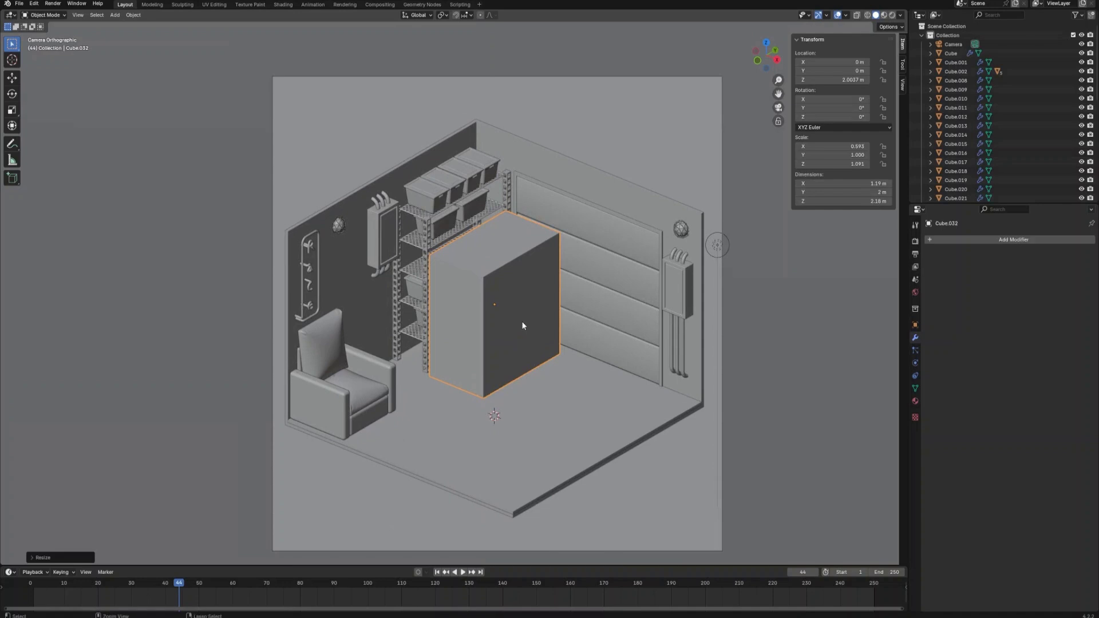
- Add four horizontal loop cuts around the block: one at mid-height, one at three-quarter height and two evenly spaced above it
right_click(522, 324)
key(Escape)
key(Tab)
key(ctrl+r)
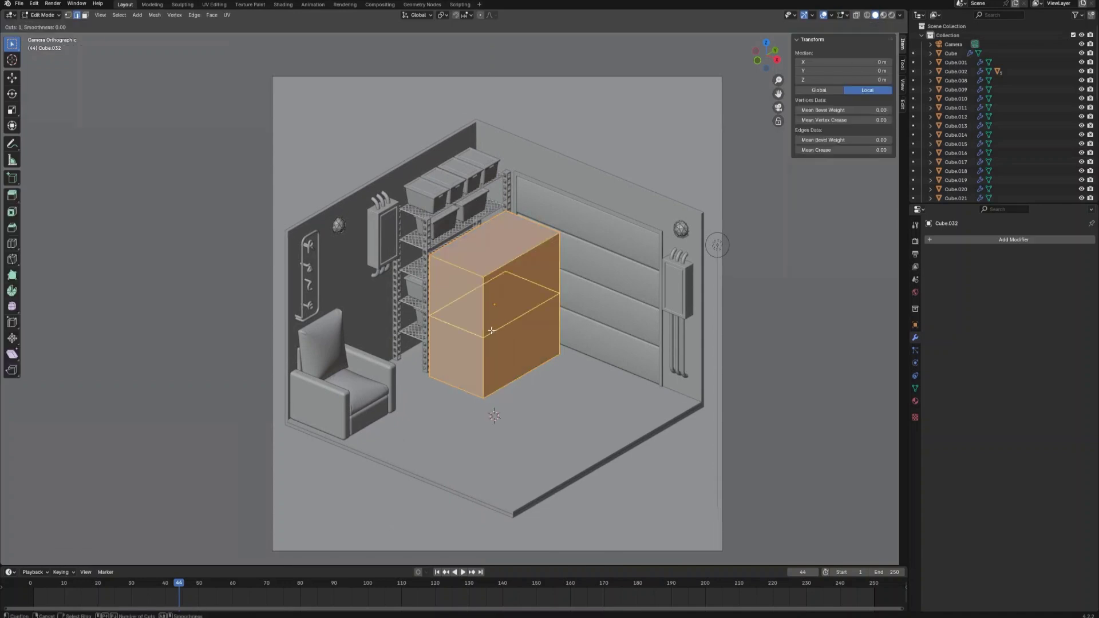
click(494, 322)
click(486, 294)
key(ctrl+r)
scroll(486, 294, up, 1)
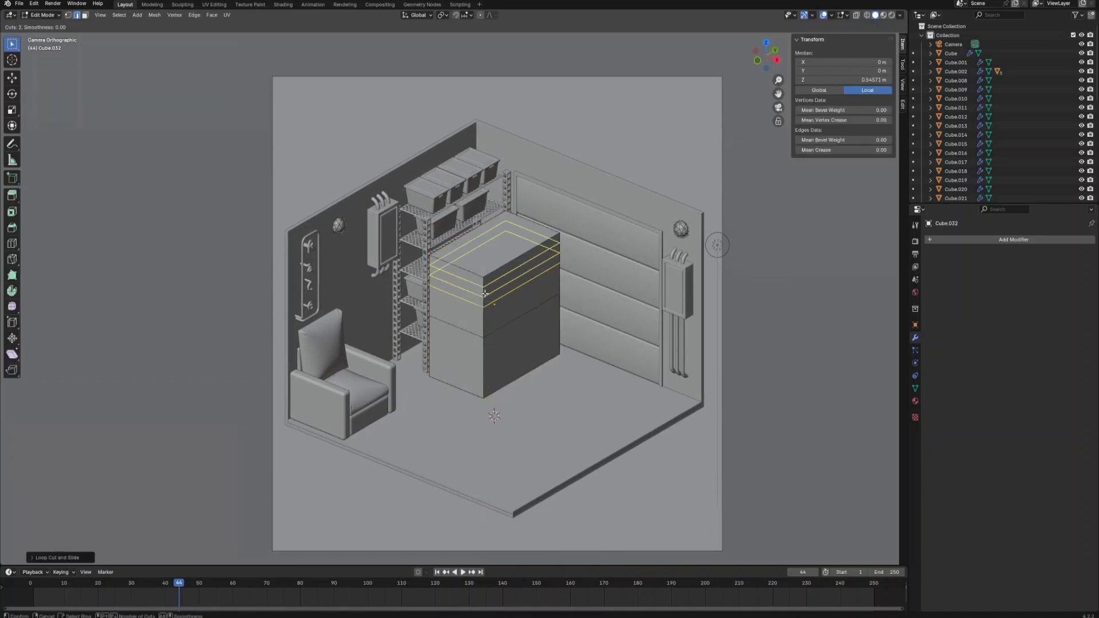
click(485, 293)
click(484, 294)
- Extrude the block's top face upward by about 0.05 m
key(3)
click(500, 244)
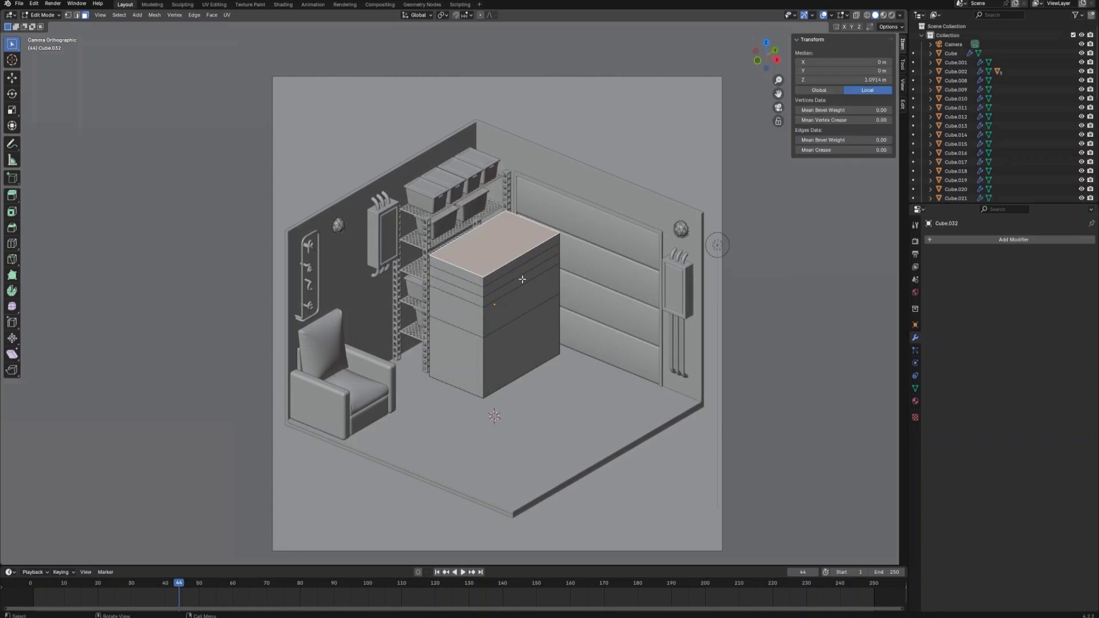
key(e)
click(520, 247)
- Inset the top face slightly and extrude the inner face about 0.03 m down to leave a raised rim
key(i)
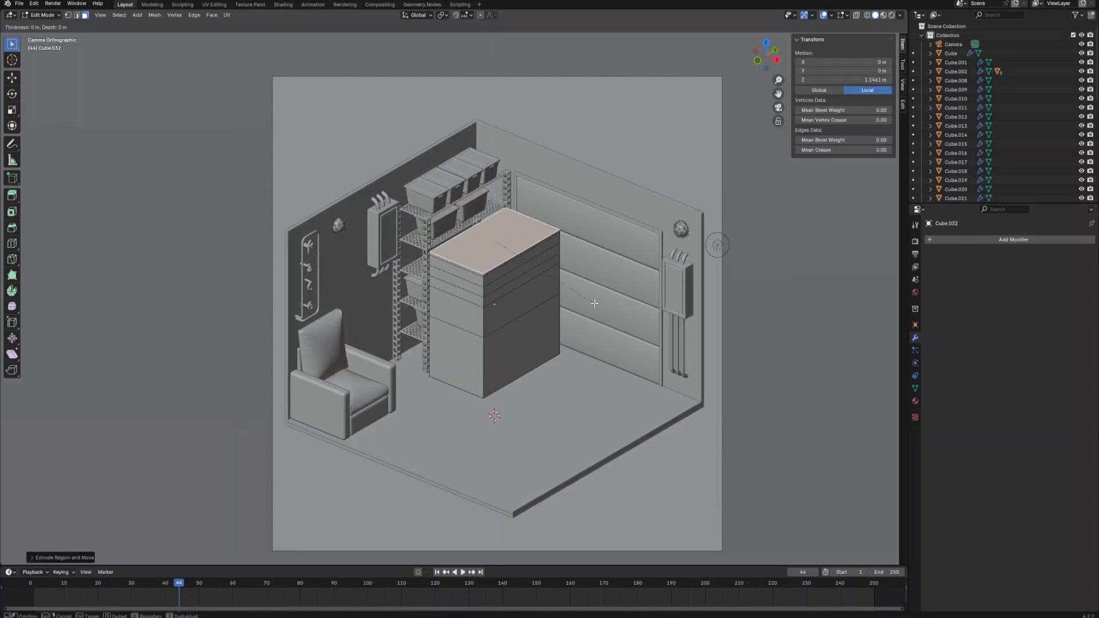
click(573, 297)
key(e)
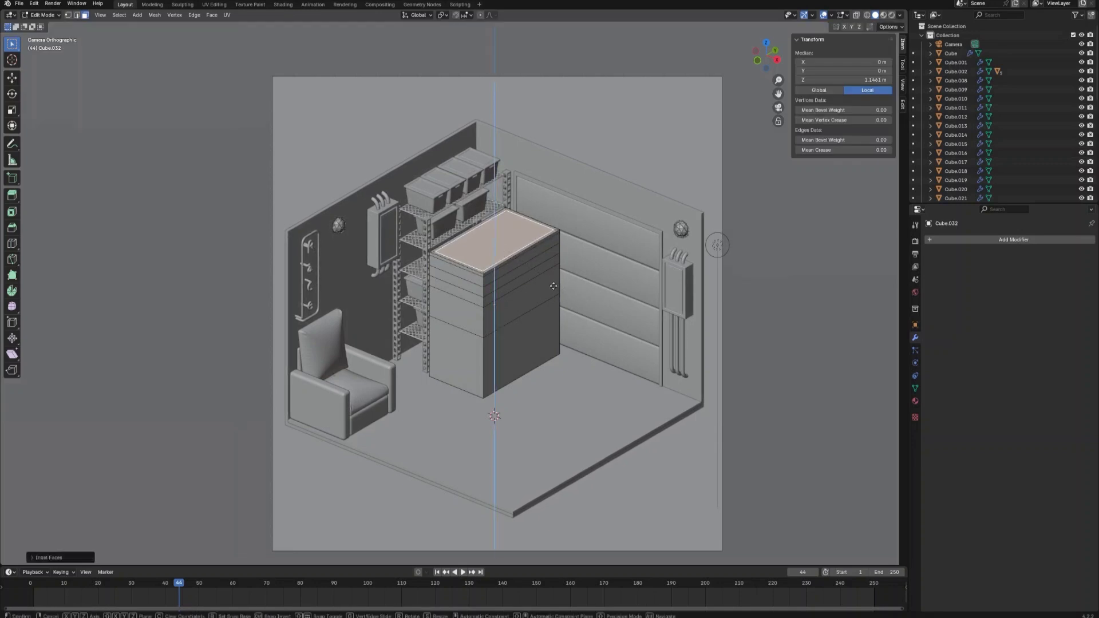
click(552, 301)
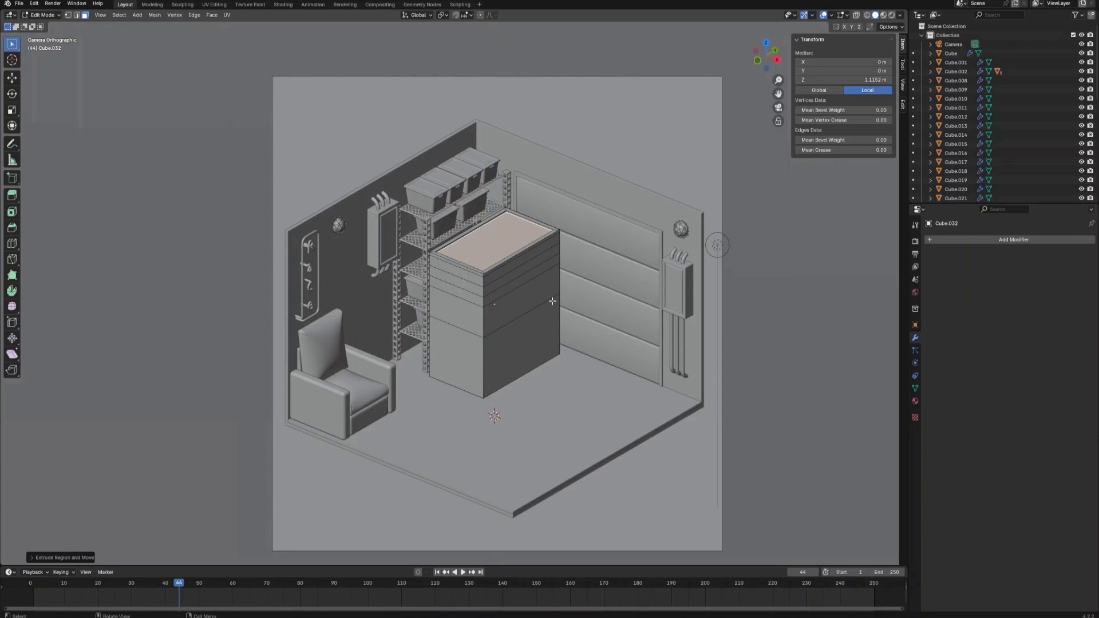
- Bevel the four horizontal edge loops around the block with an offset of about 0.007 m
key(2)
click(489, 286)
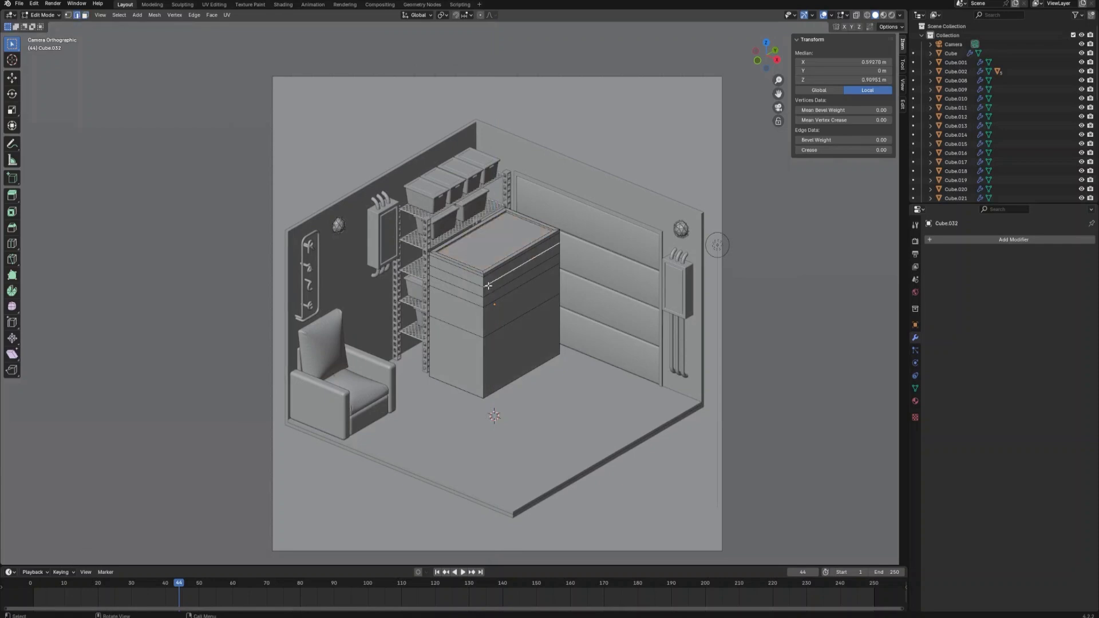
shift+click(490, 294)
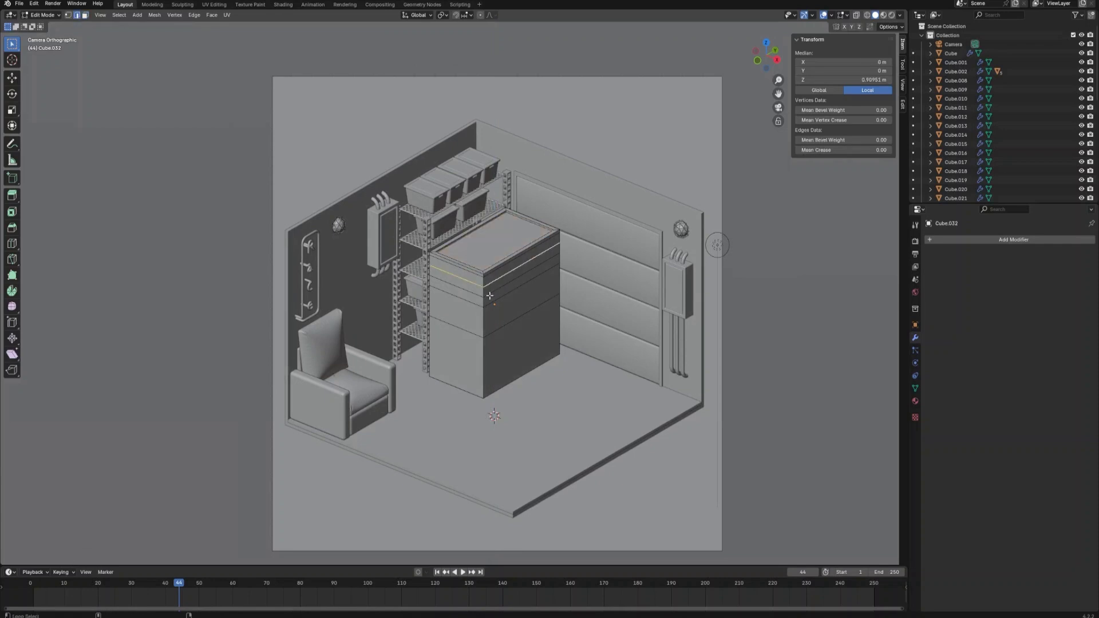
alt+shift+click(486, 296)
alt+shift+click(490, 307)
alt+shift+click(493, 334)
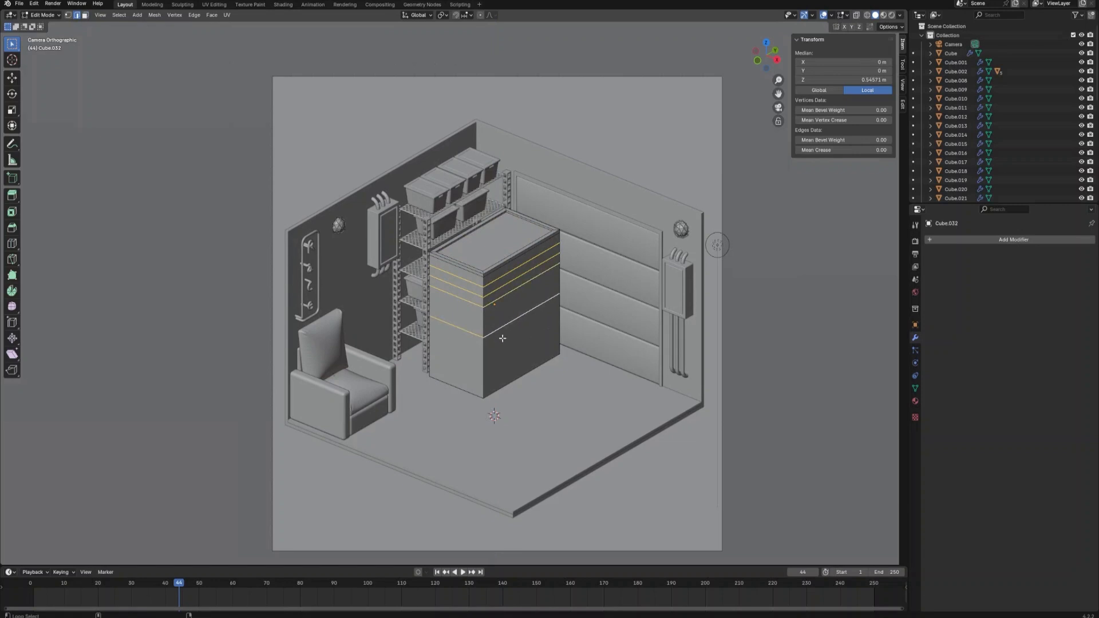
scroll(503, 338, up, 2)
scroll(504, 337, up, 1)
key(ctrl+b)
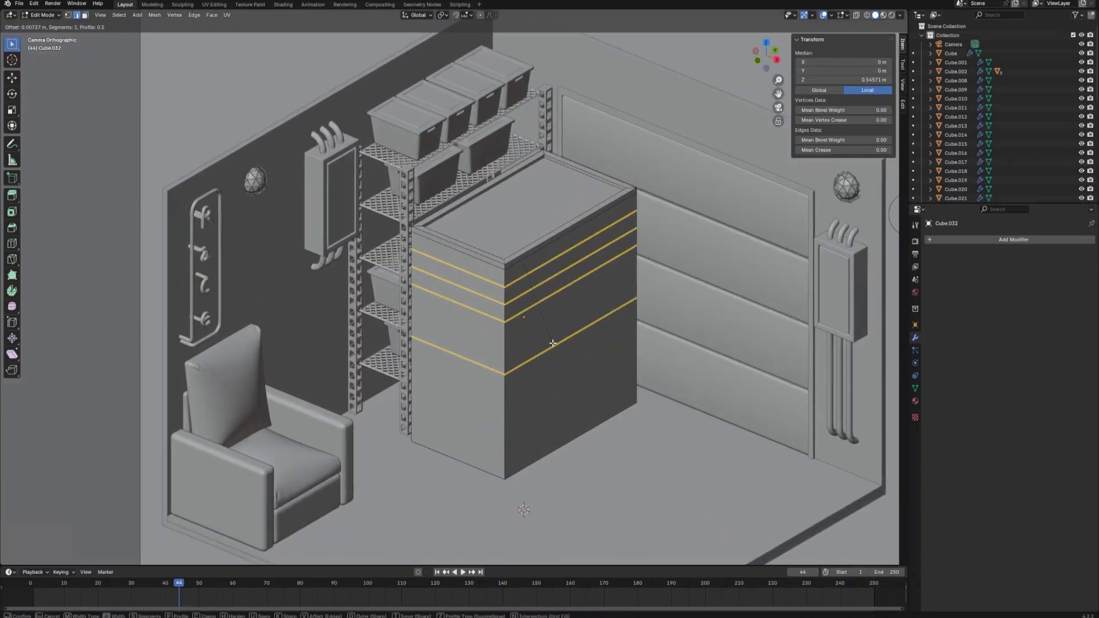
click(545, 335)
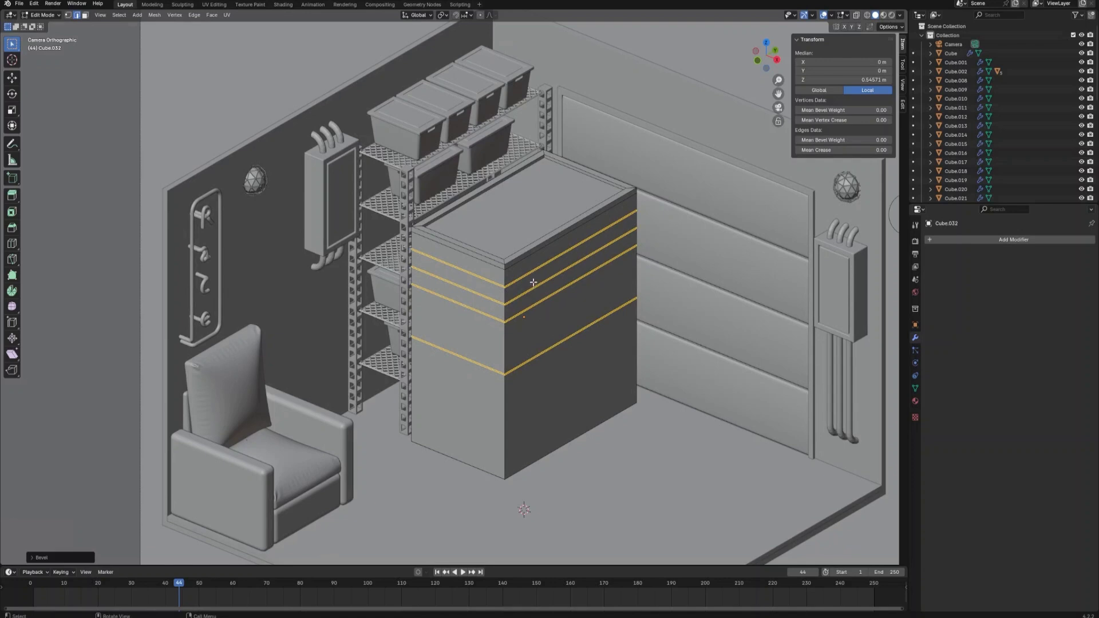
- Duplicate the five large drawer faces on the block's front side and shift the copies slightly outward along X
key(3)
click(533, 264)
shift+click(533, 279)
shift+click(536, 297)
shift+click(545, 316)
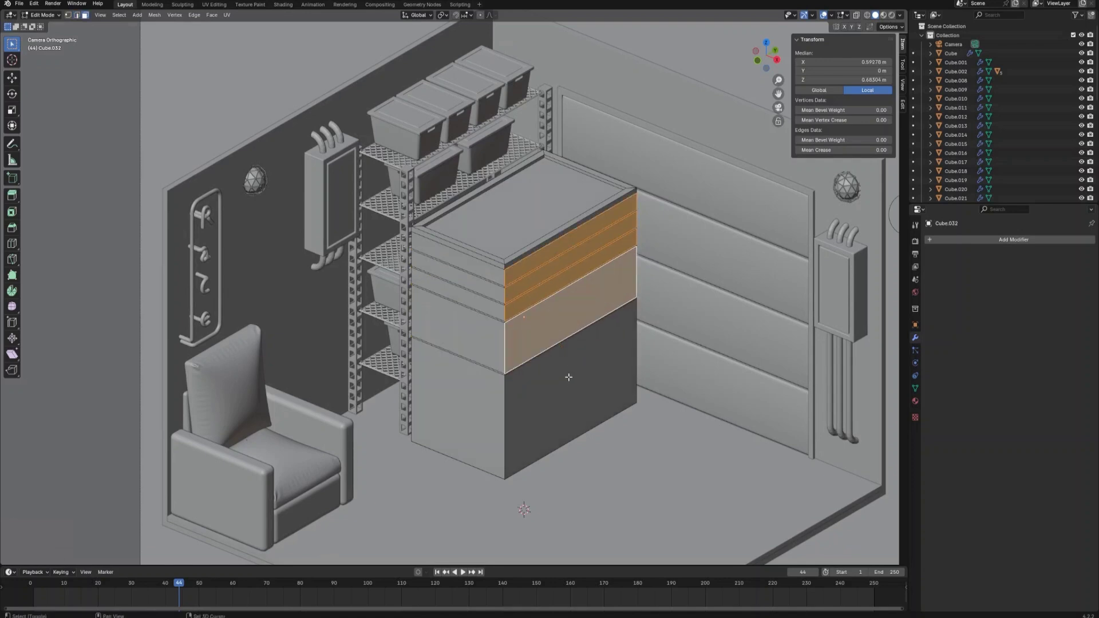
shift+click(568, 377)
middle_drag(569, 378, 561, 359)
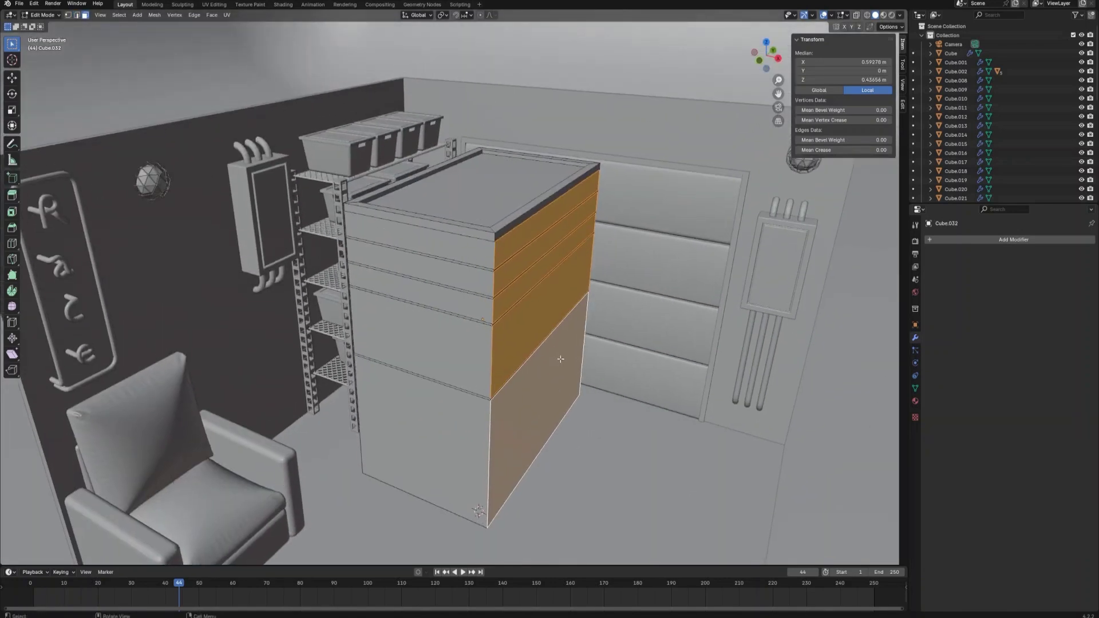
key(g)
key(x)
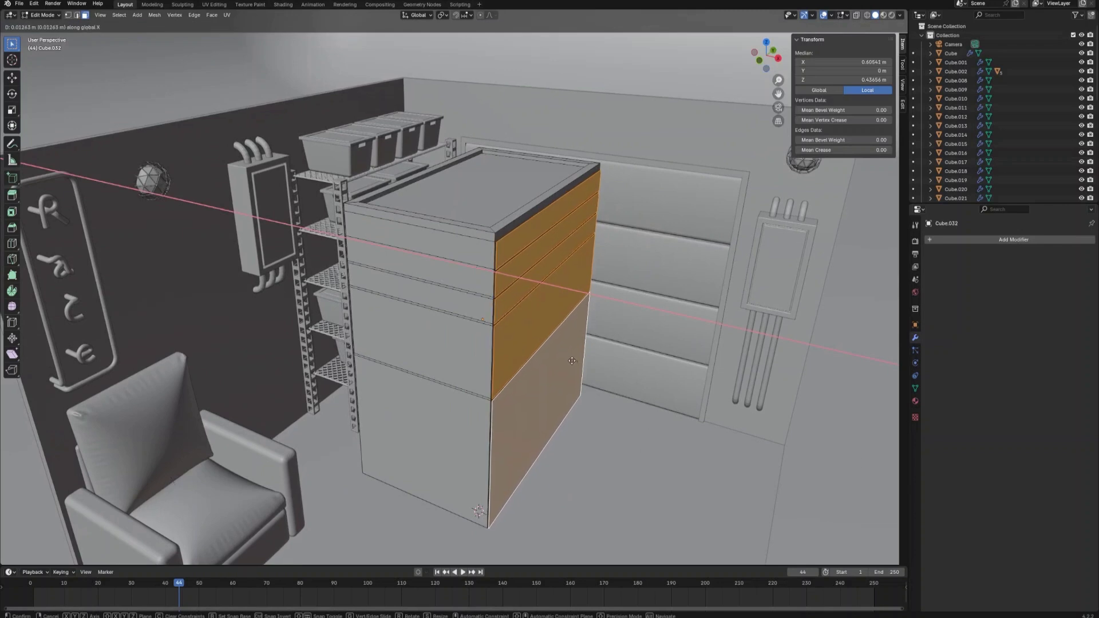
click(567, 359)
- Extrude the duplicated drawer faces slightly outward along their normals to give the five drawer fronts thickness
key(g)
key(z)
key(z)
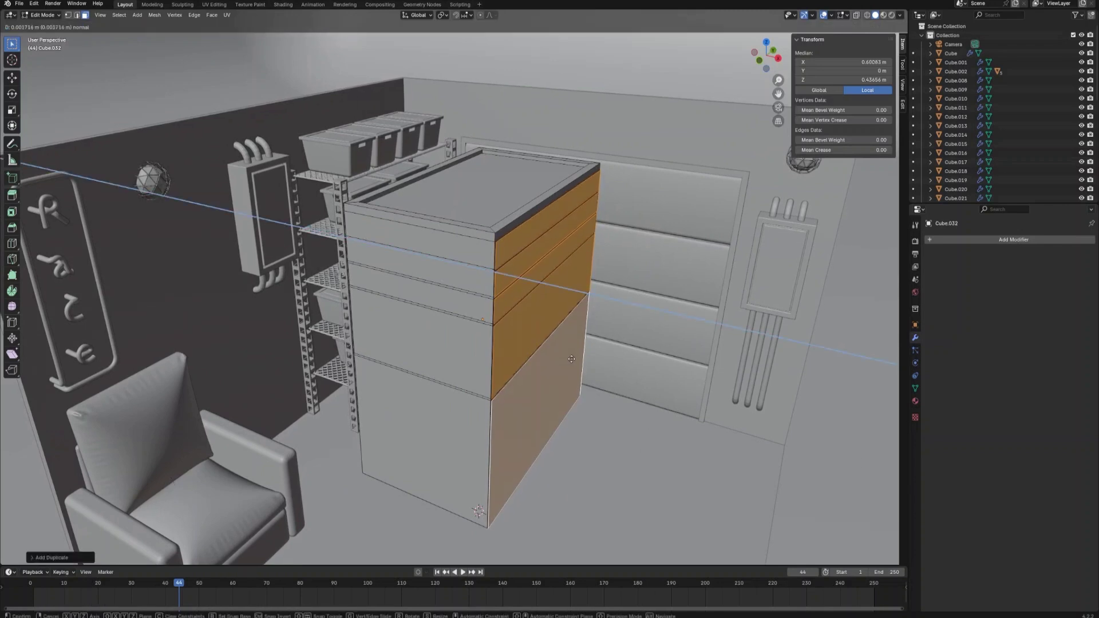
click(584, 367)
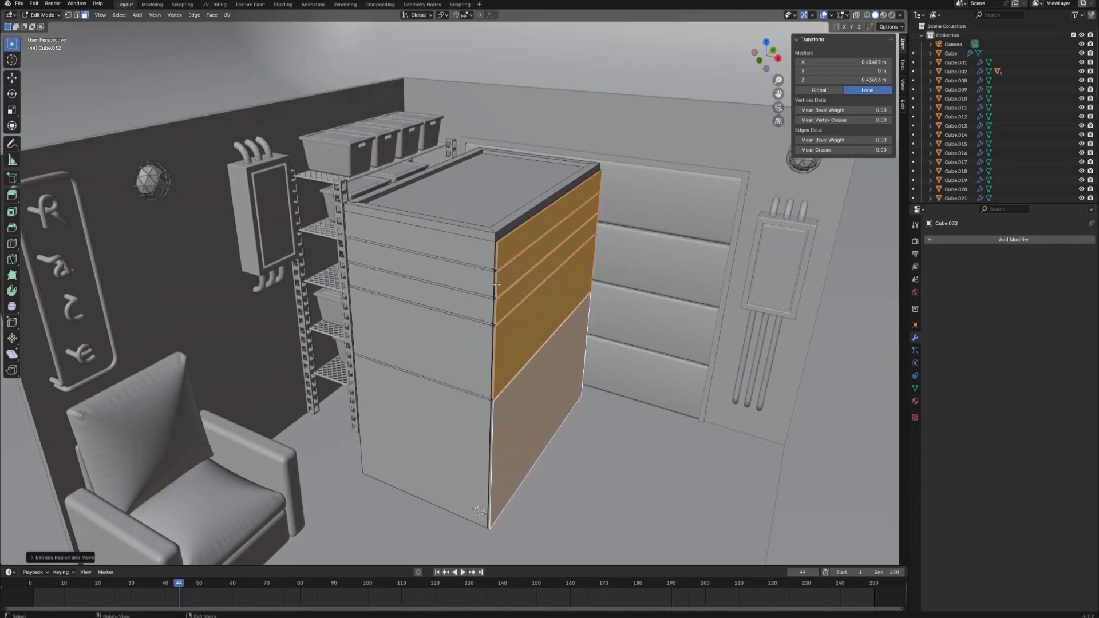
- Add a horizontal loop cut across each of the five drawer fronts and slide it close to the front's upper edge
key(ctrl+r)
click(497, 253)
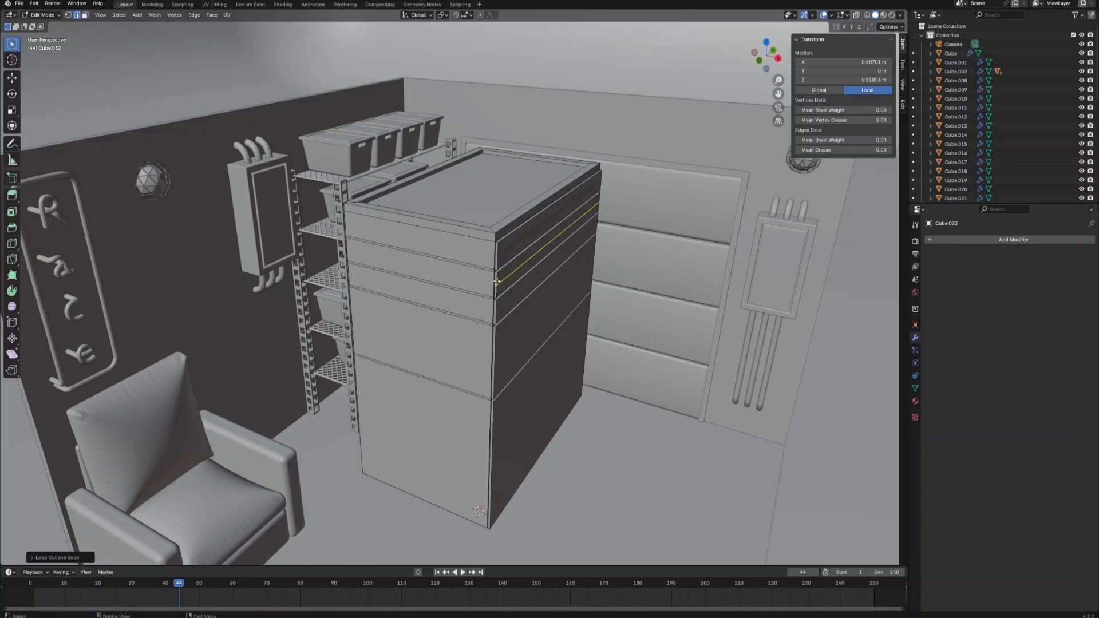
key(ctrl+r)
click(494, 310)
key(g)
key(g)
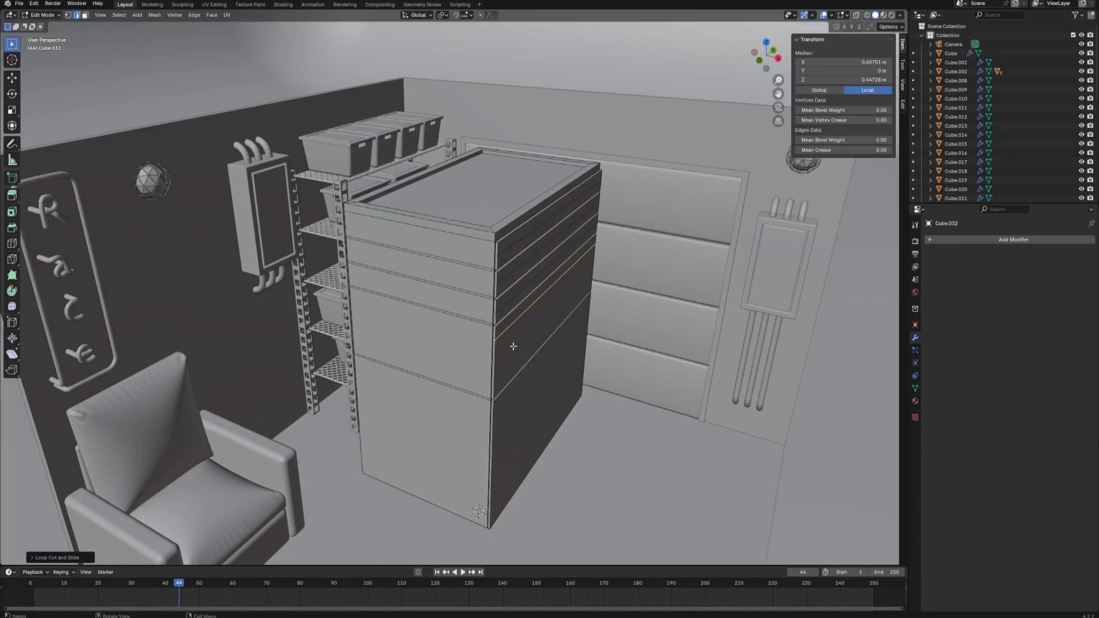
mouse_move(495, 394)
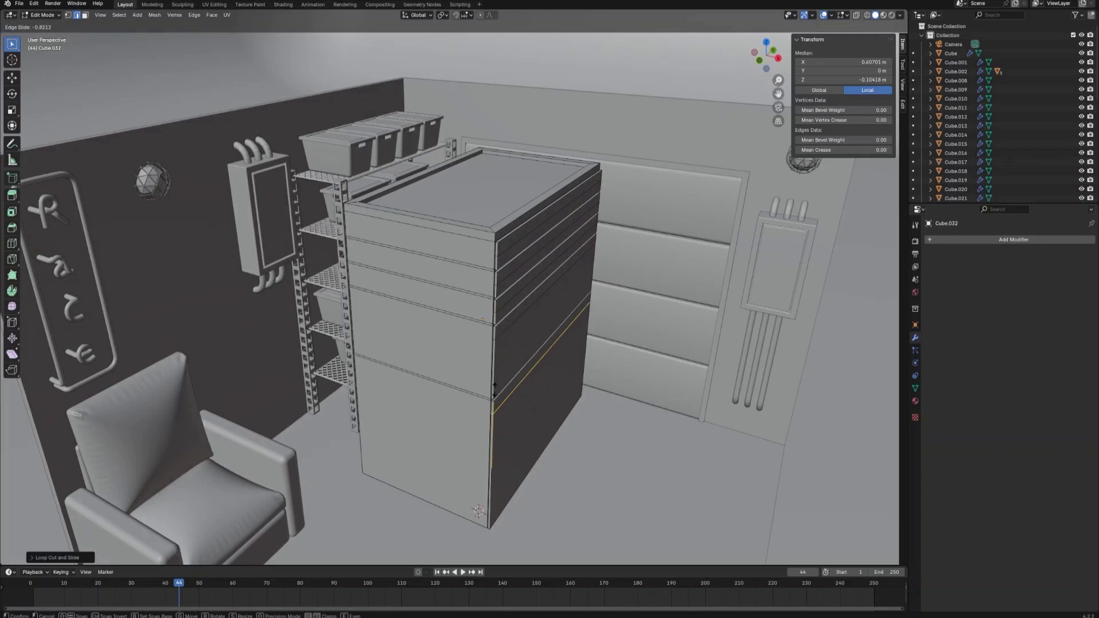
click(495, 388)
- Extrude the narrow upper strips of all five drawer fronts outward by about 0.016 m
middle_drag(495, 388, 515, 153)
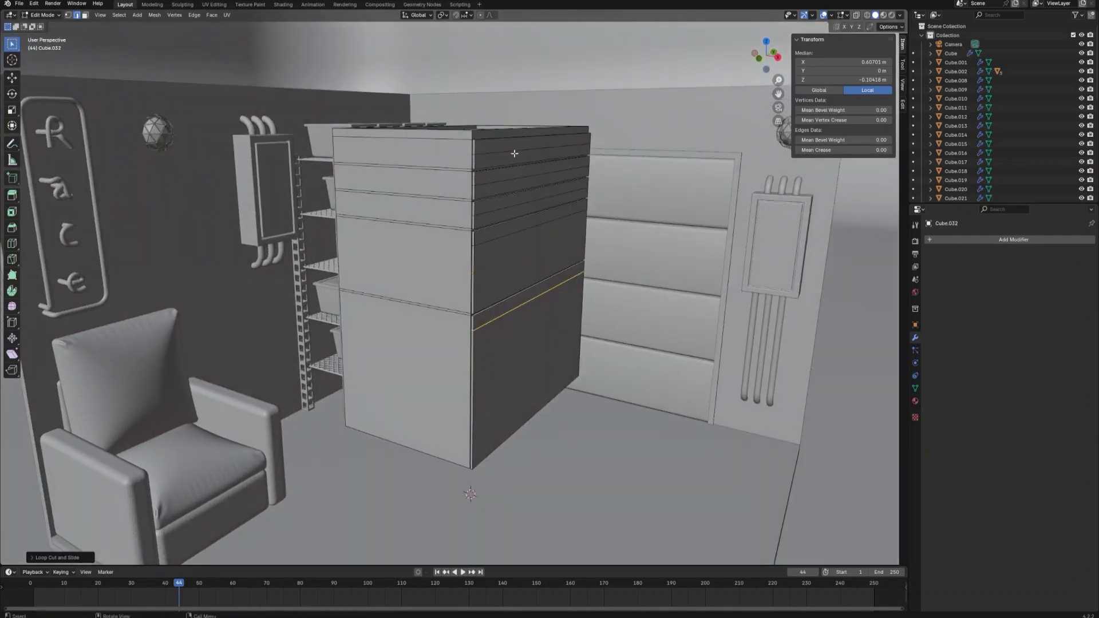
key(3)
click(509, 151)
shift+click(503, 175)
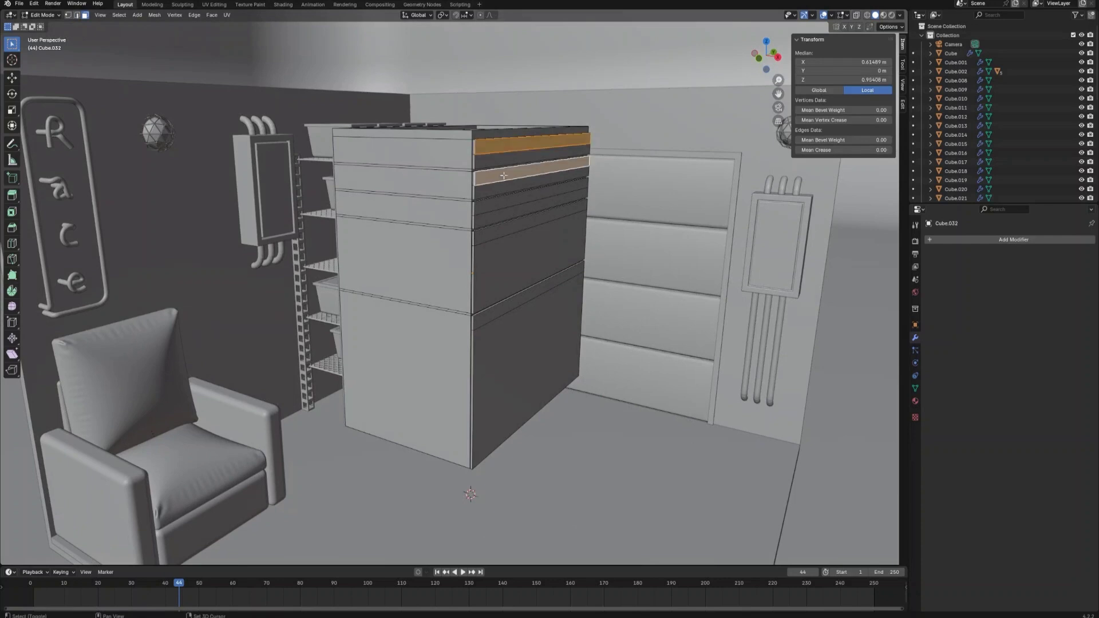
shift+click(495, 201)
shift+click(504, 227)
shift+click(528, 303)
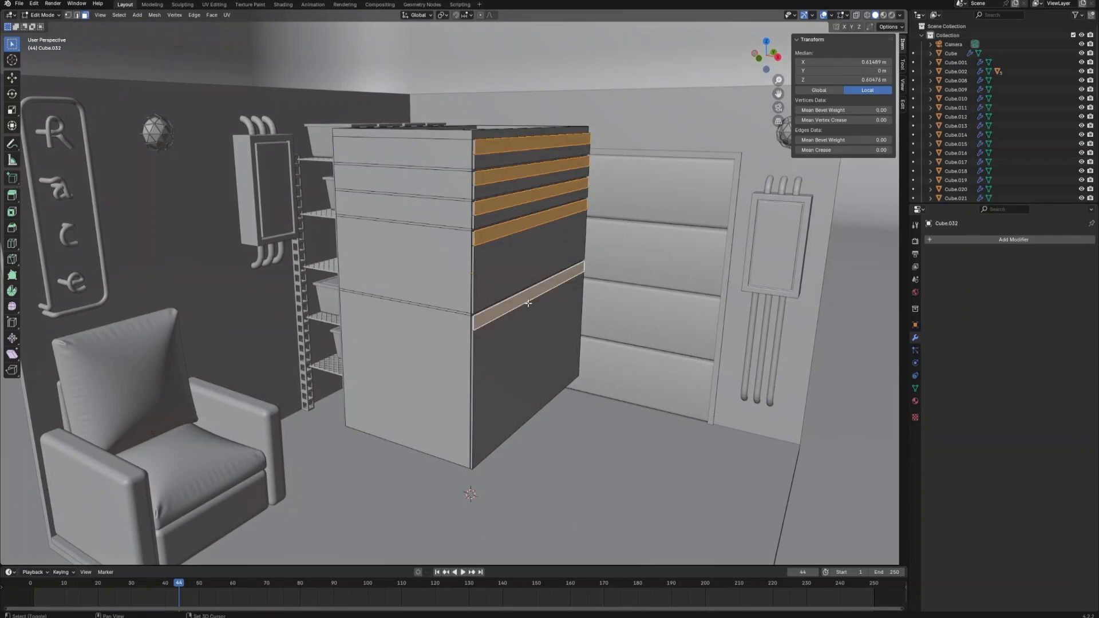
middle_drag(555, 314, 562, 318)
key(e)
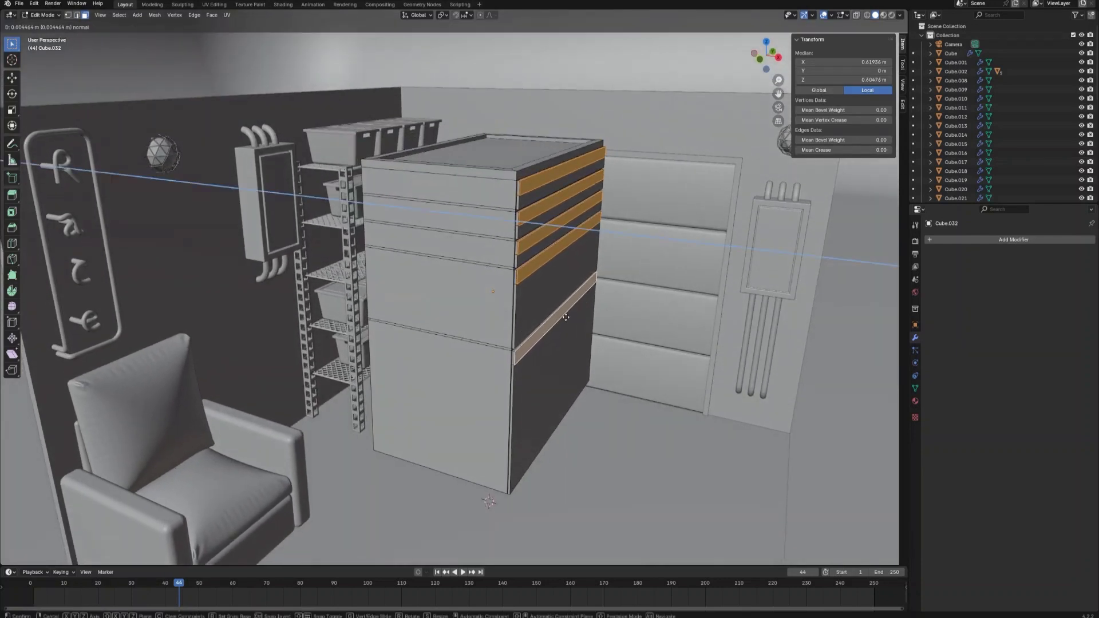
click(567, 318)
- Move the lower outer edges of the five extruded strips about 0.026 m outward along X to form slanted drawer pulls
key(2)
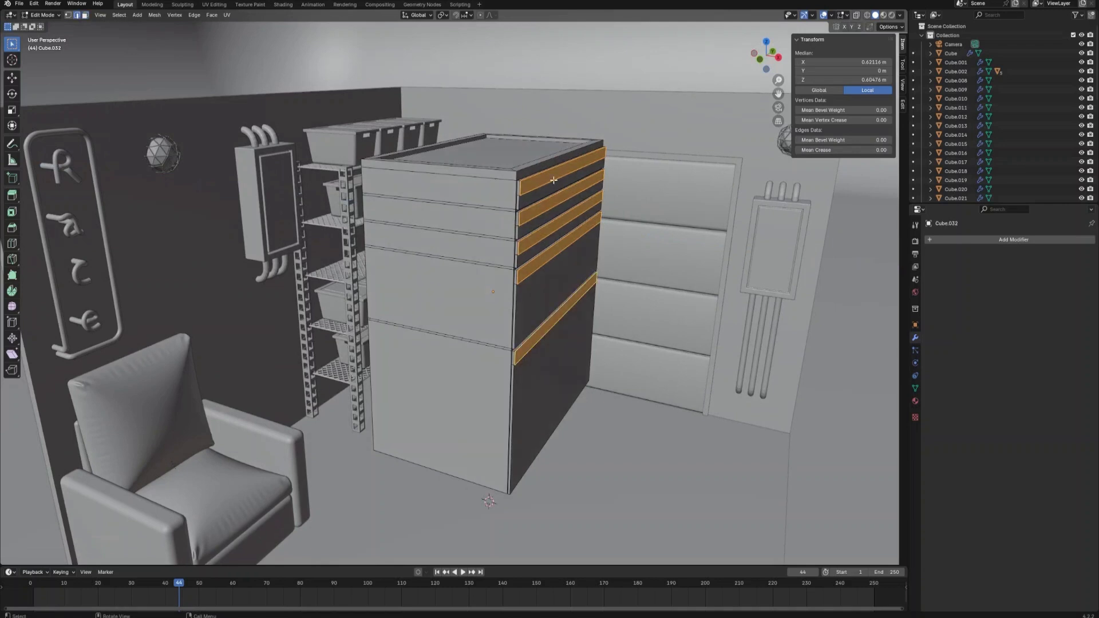
click(559, 193)
shift+click(566, 223)
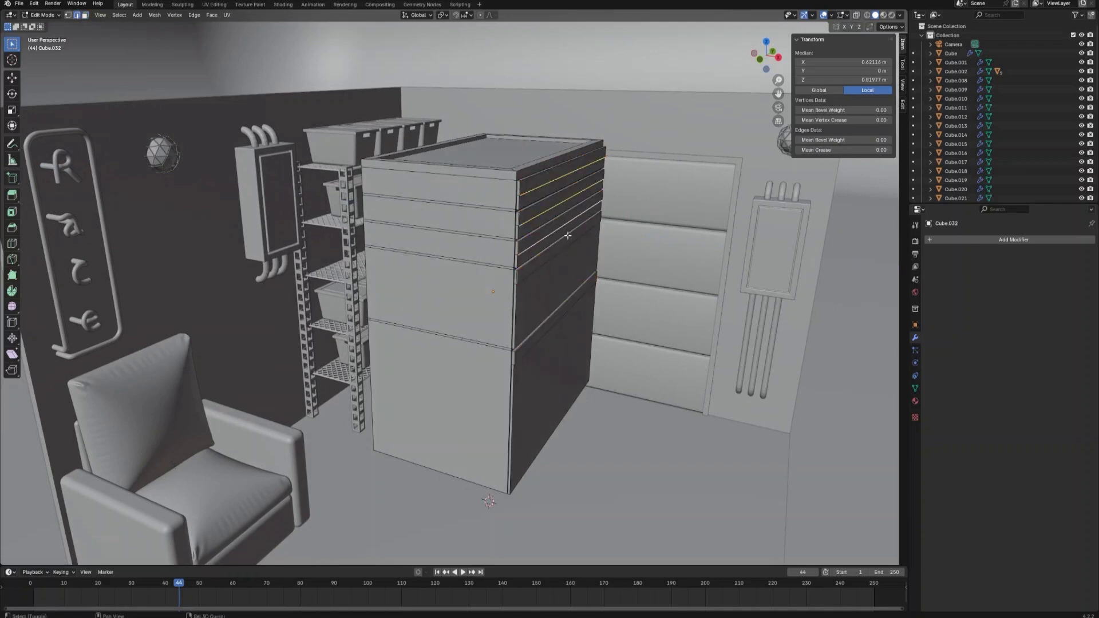
shift+click(573, 305)
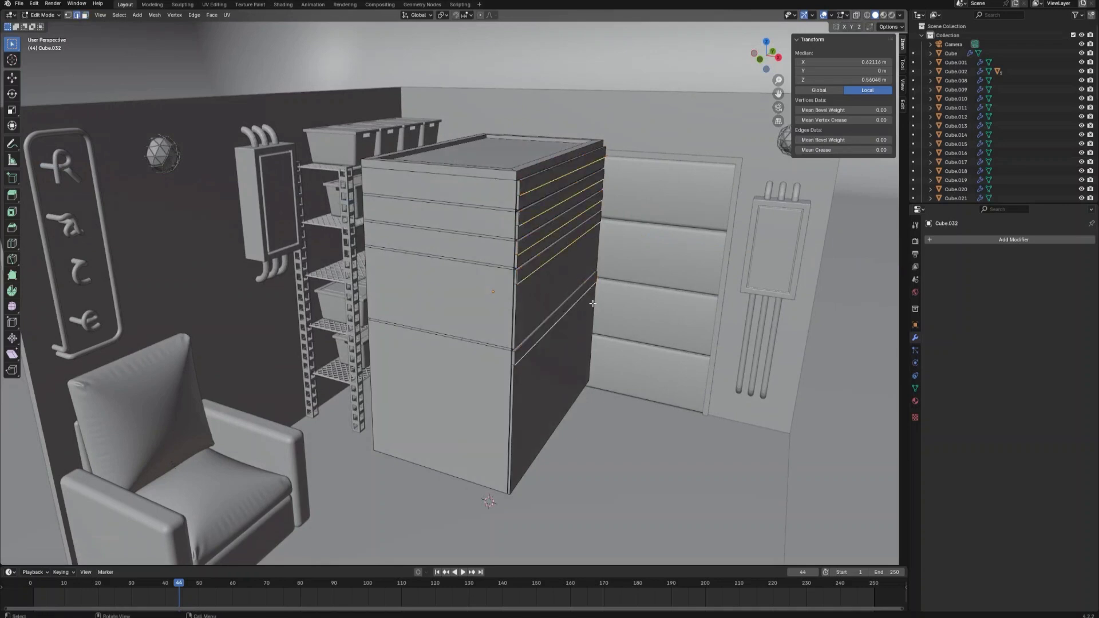
key(g)
key(x)
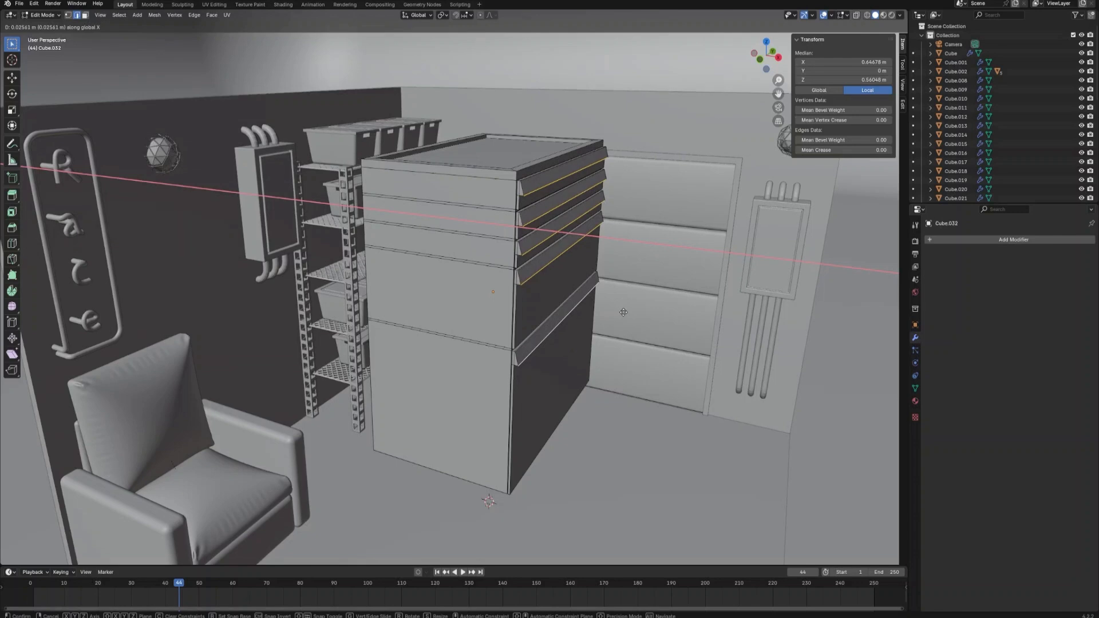
click(621, 314)
key(Tab)
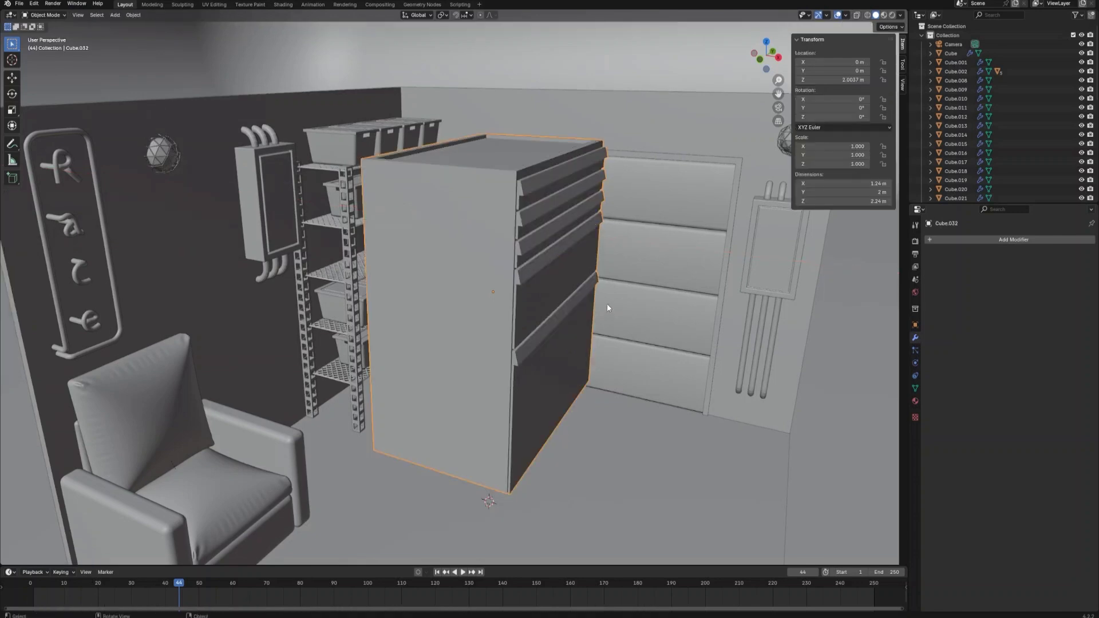
- Add a mesh cylinder and raise it along Z to just above the drawer cabinet
scroll(607, 304, down, 3)
mouse_move(607, 304)
middle_down()
mouse_move(594, 311)
mouse_move(602, 313)
middle_up()
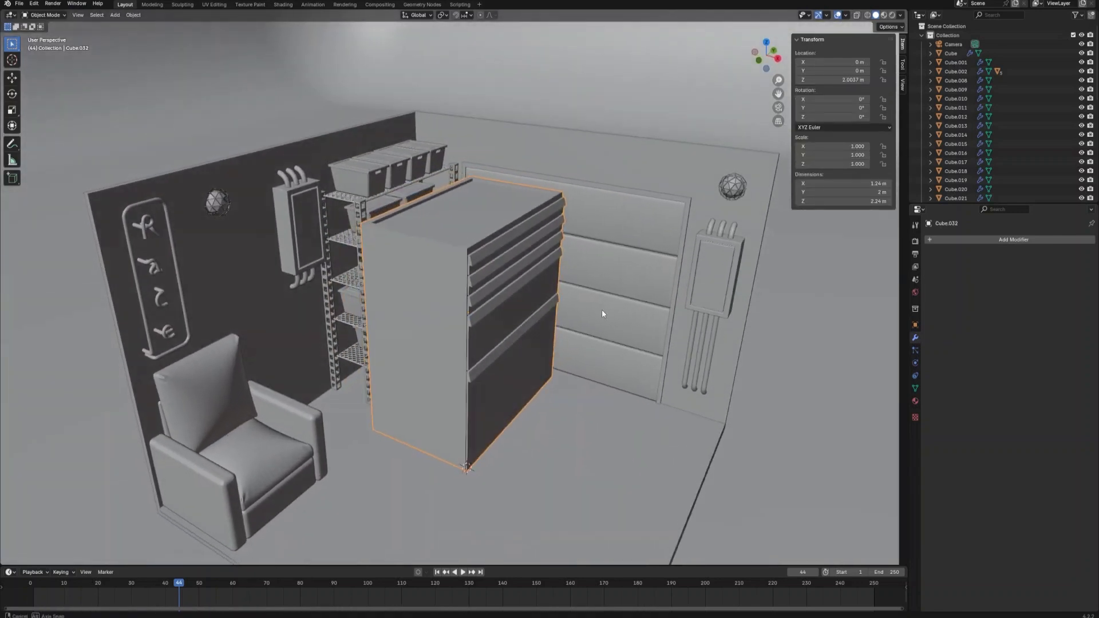
scroll(580, 321, down, 2)
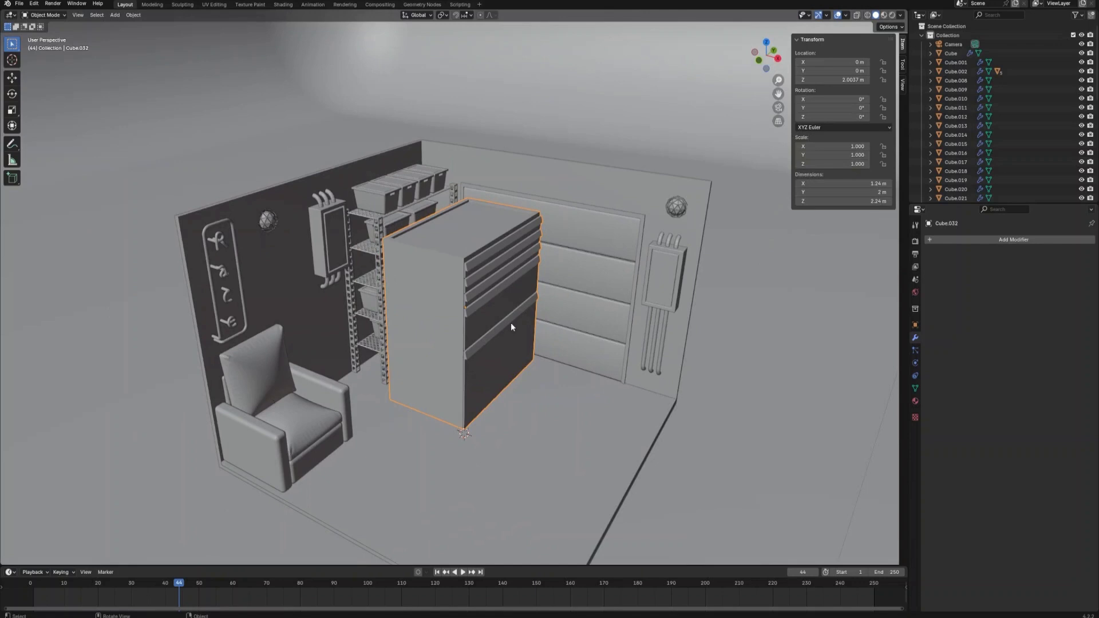
key(shift+a)
mouse_move(511, 322)
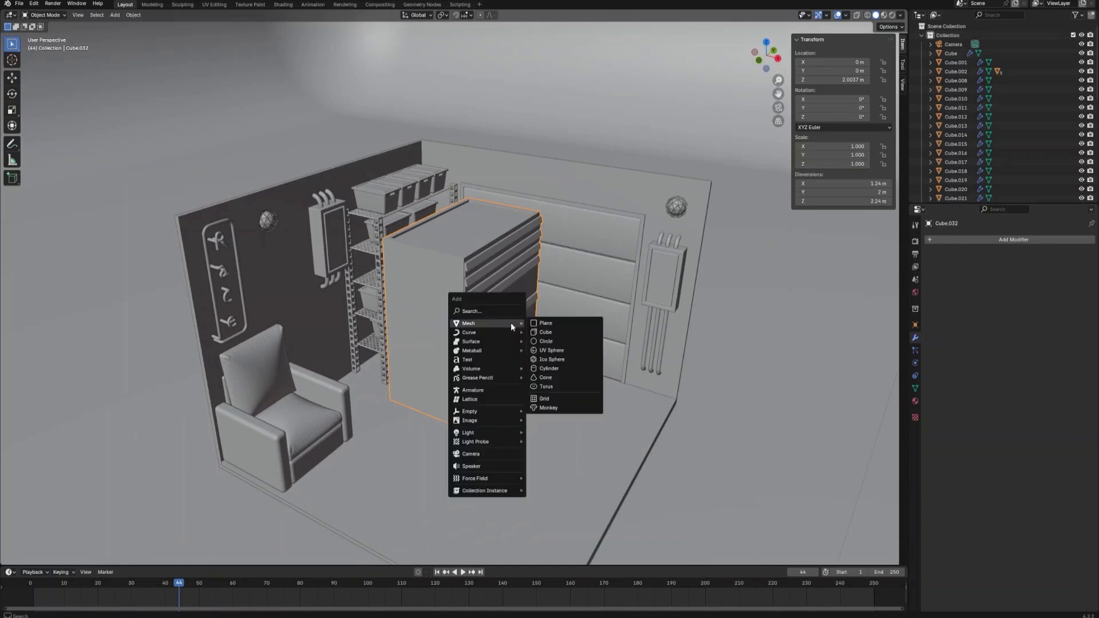
click(551, 369)
key(g)
key(z)
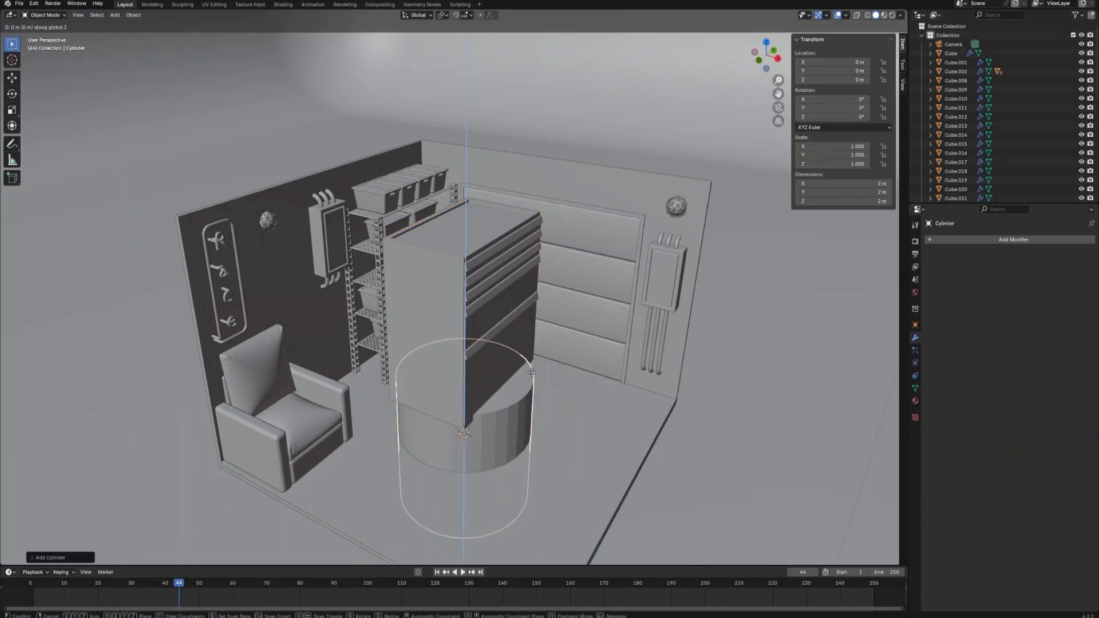
click(545, 229)
- Scale the cylinder to a disc 1.22 m wide and 0.29 m thick, rotated 90° about X, with Smooth by Angle at 30°
key(s)
click(515, 207)
key(s)
key(z)
click(509, 201)
text(rx90)
key(Return)
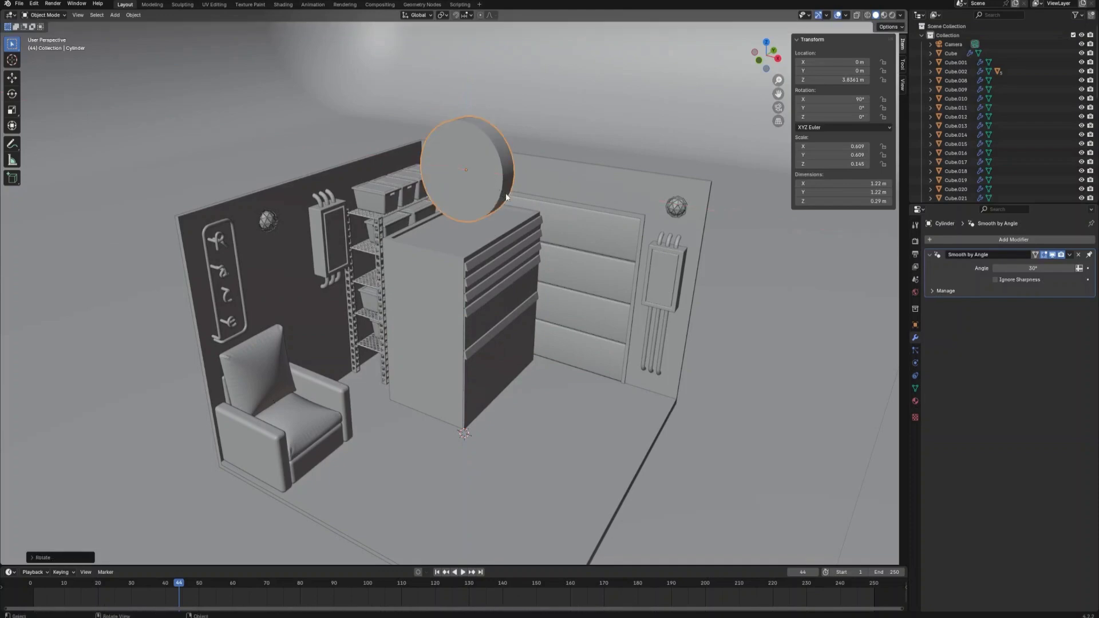
- Inset both circular end faces of the disc twice, leaving a small hub face at the centre of each side
scroll(551, 314, up, 5)
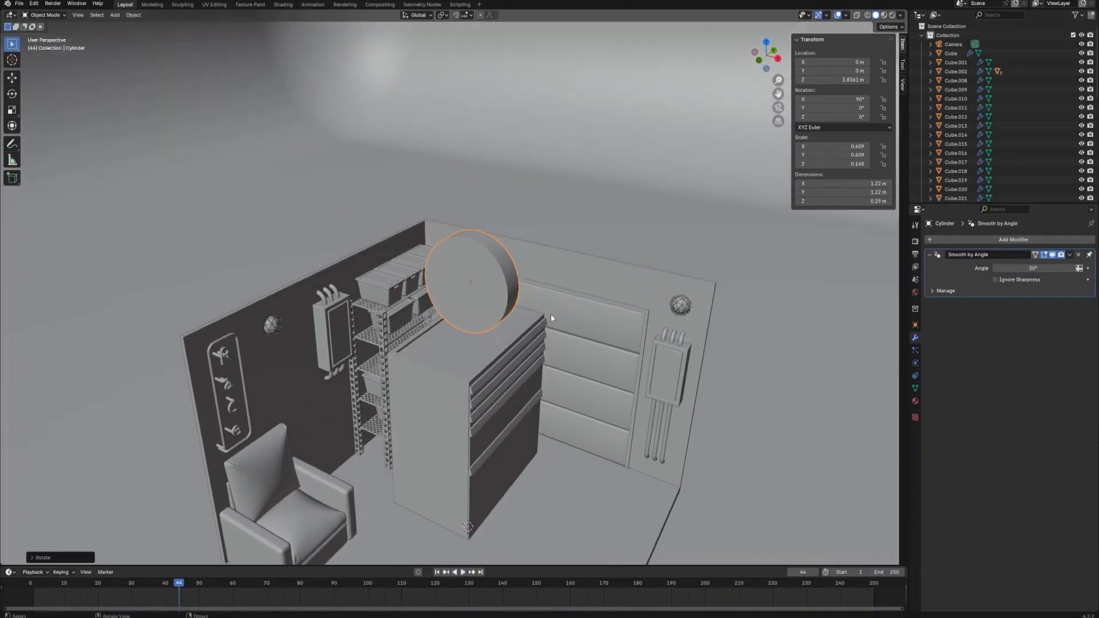
key(Tab)
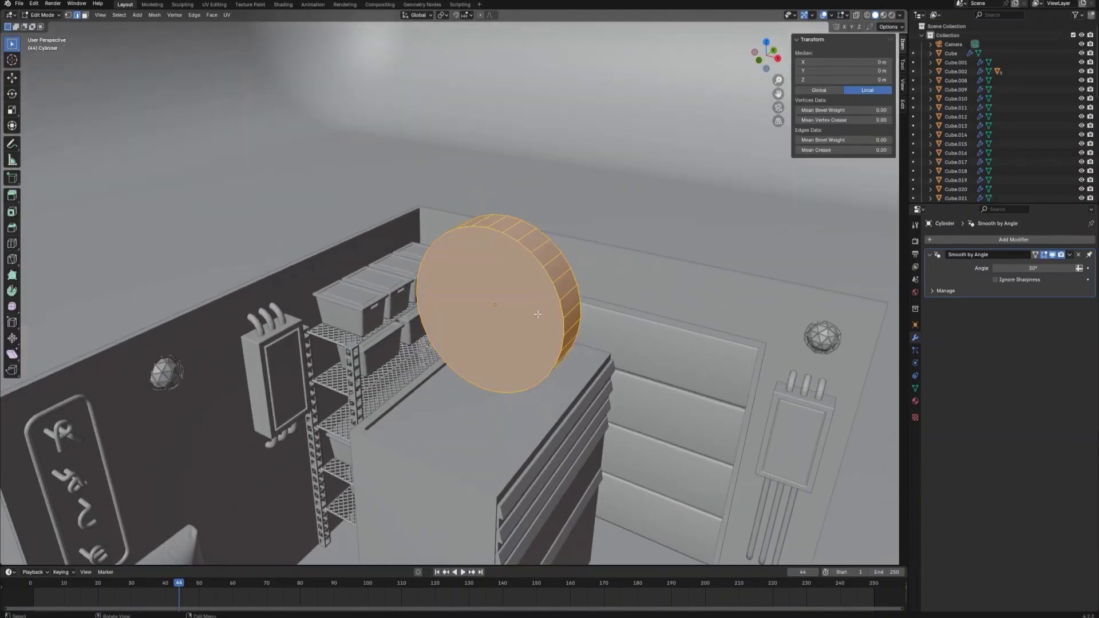
key(3)
click(538, 314)
middle_drag(538, 314, 554, 326)
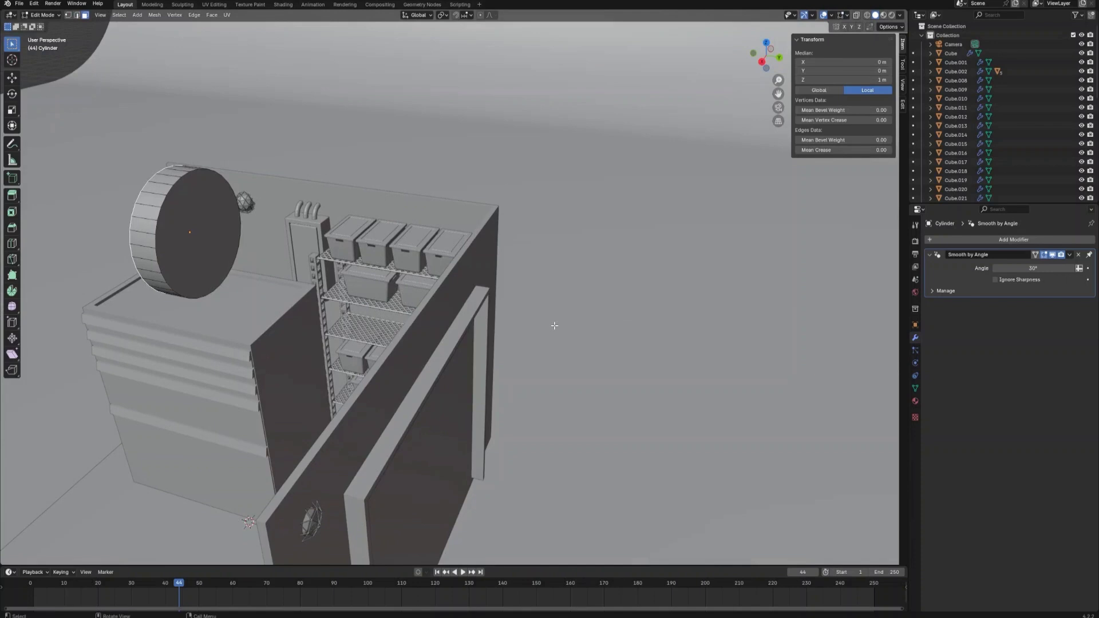
shift+click(195, 220)
middle_drag(195, 220, 616, 369)
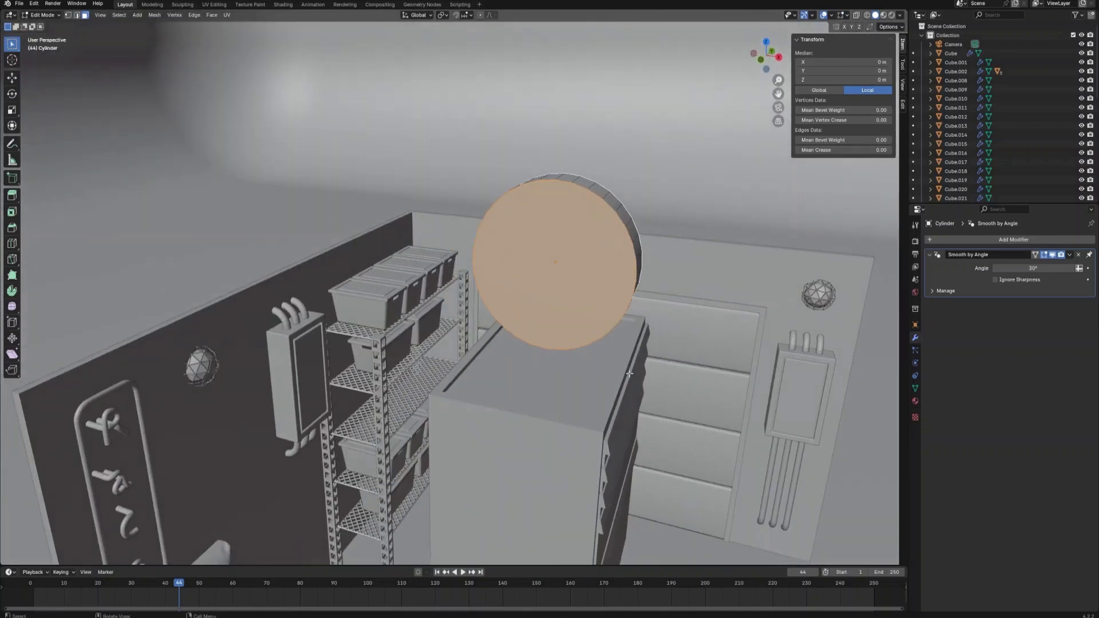
key(i)
click(659, 353)
key(i)
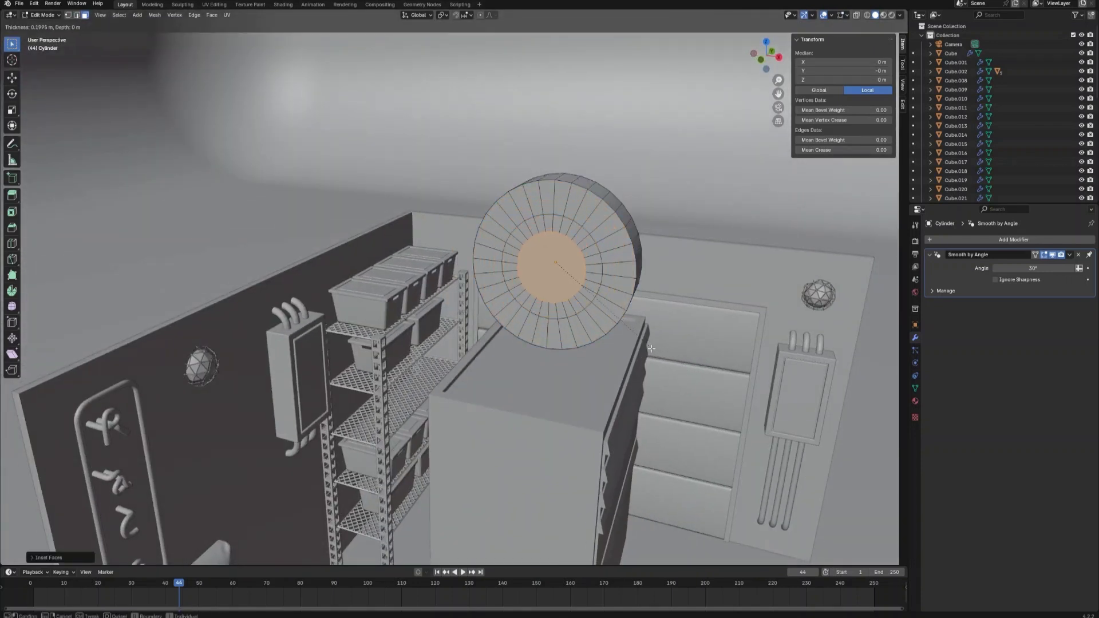
click(638, 343)
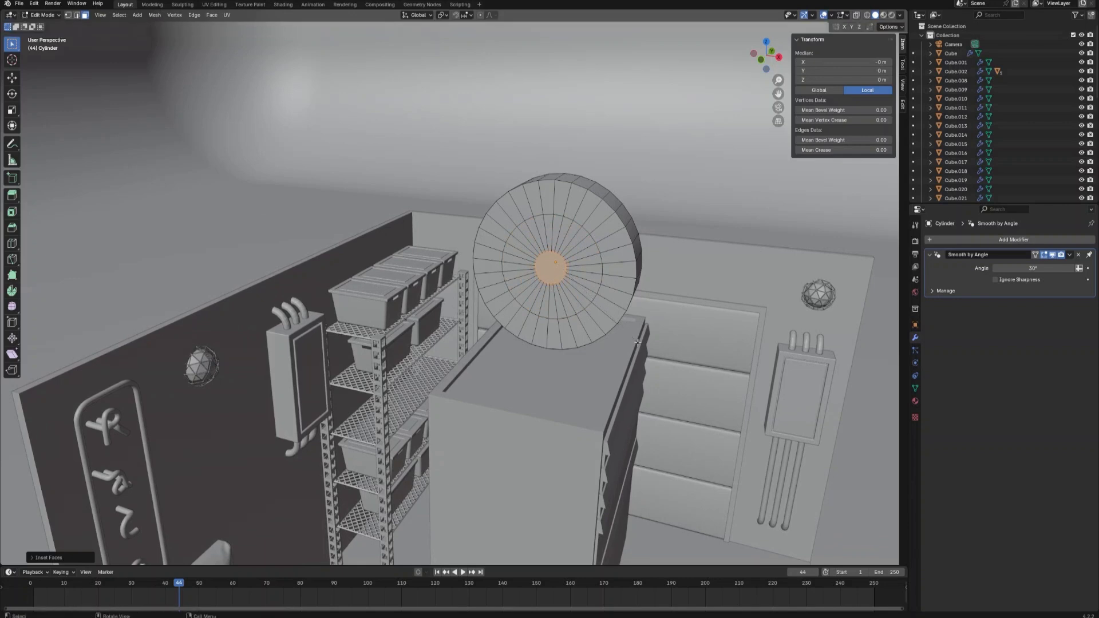
- Add the eight upper face loops of the disc to the hub selection, forming a quarter wedge
key(KP_1)
alt+shift+click(564, 326)
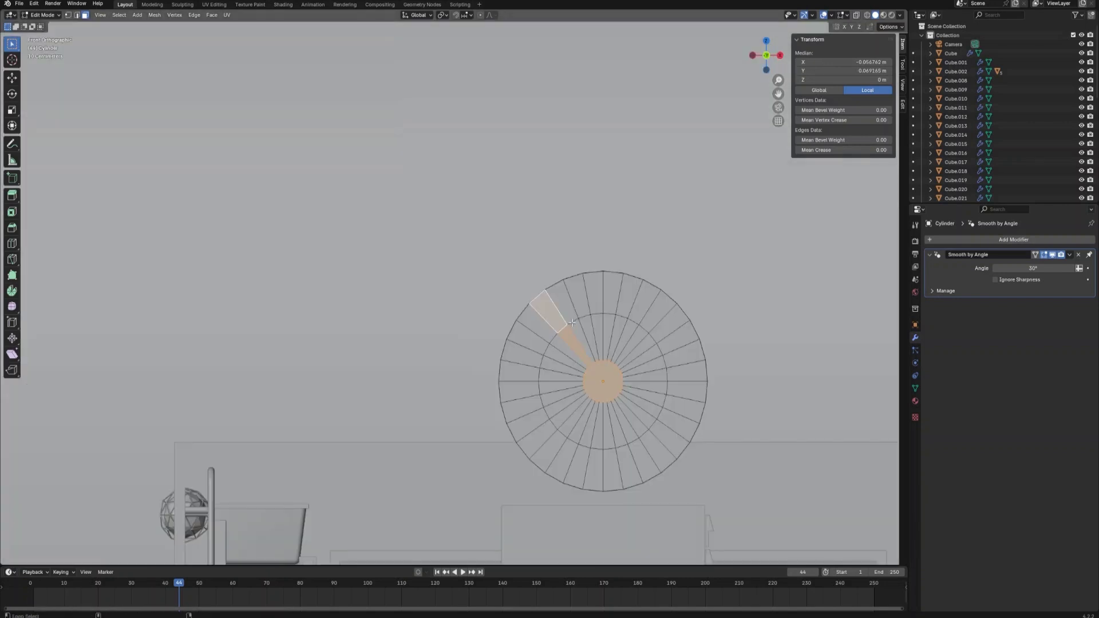
alt+shift+click(575, 320)
alt+shift+click(586, 317)
alt+shift+click(606, 313)
alt+shift+click(608, 314)
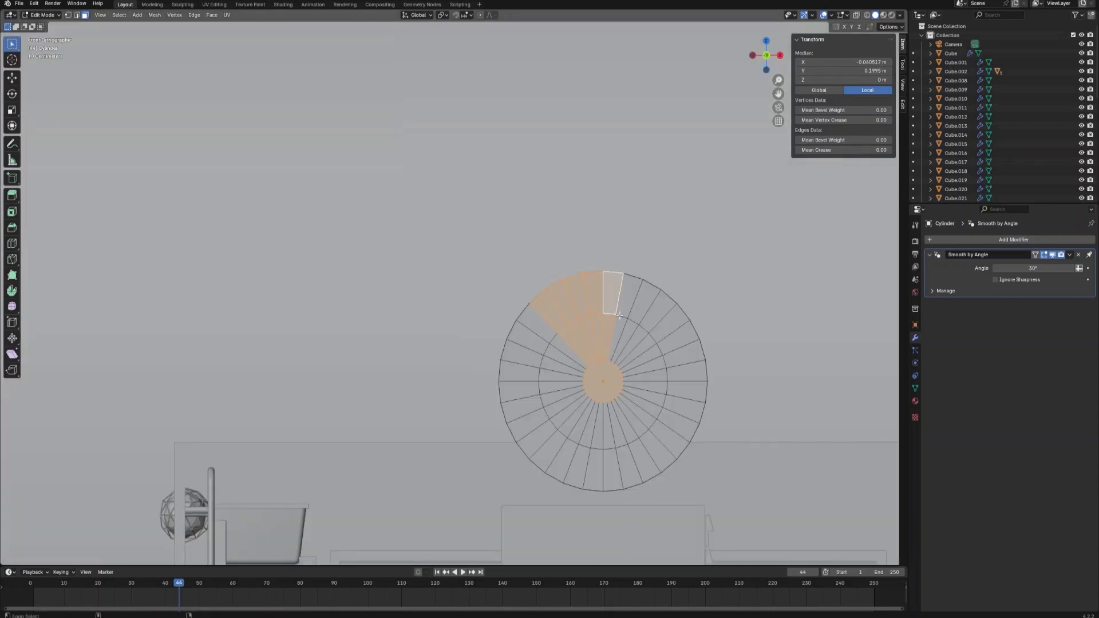
alt+shift+click(619, 316)
alt+shift+click(630, 321)
alt+shift+click(643, 330)
- Duplicate the selected wedge and hub faces in place and separate the copy into its own object
middle_drag(653, 353, 532, 344)
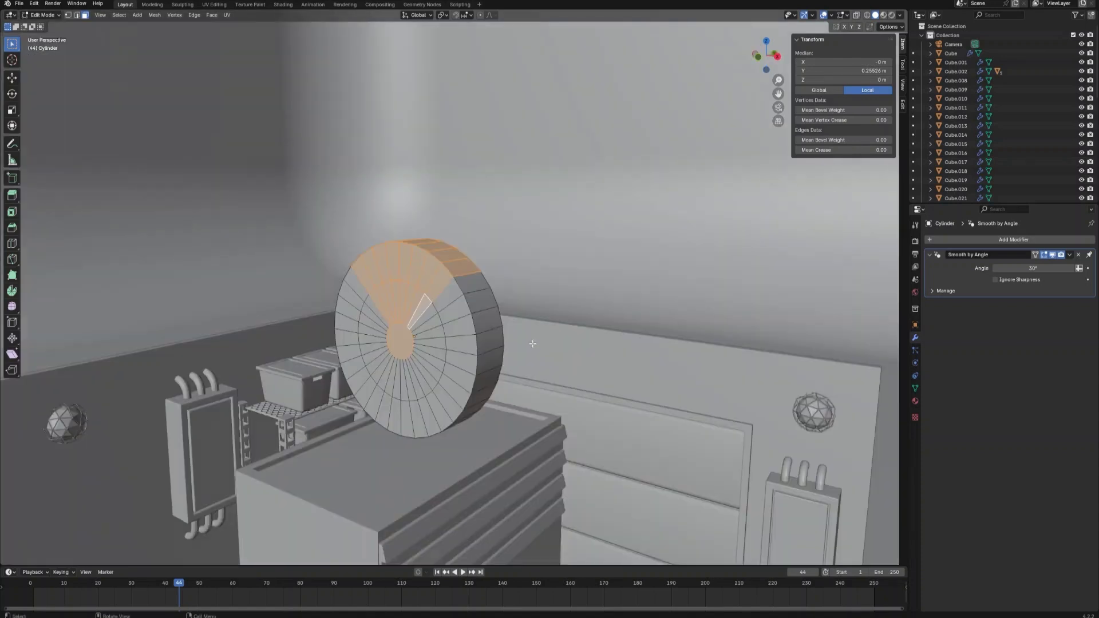
key(shift+d)
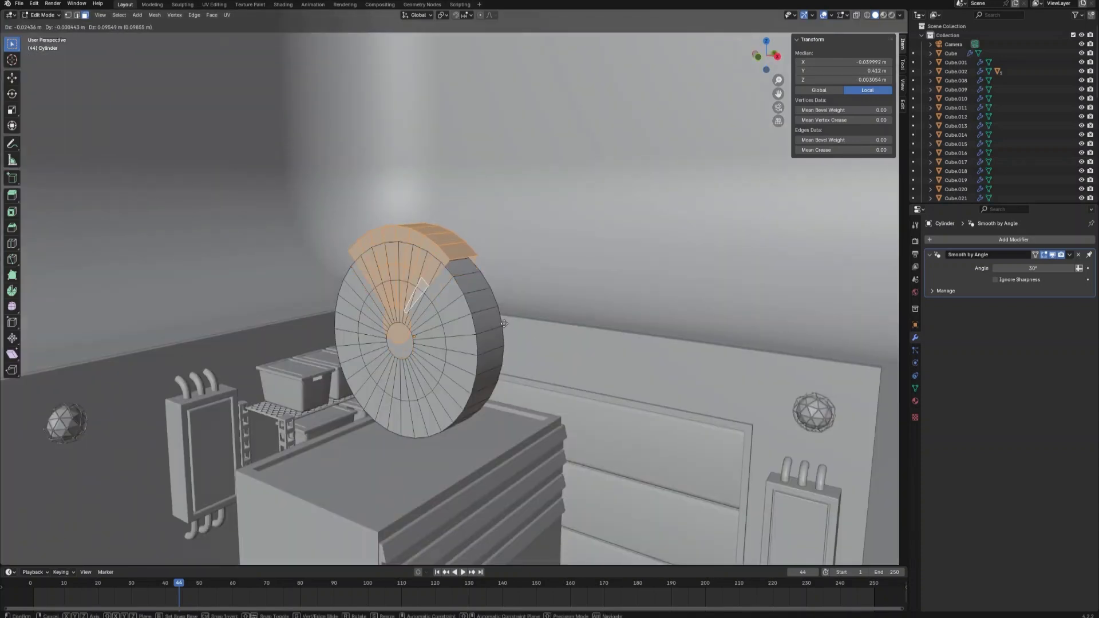
right_click(497, 330)
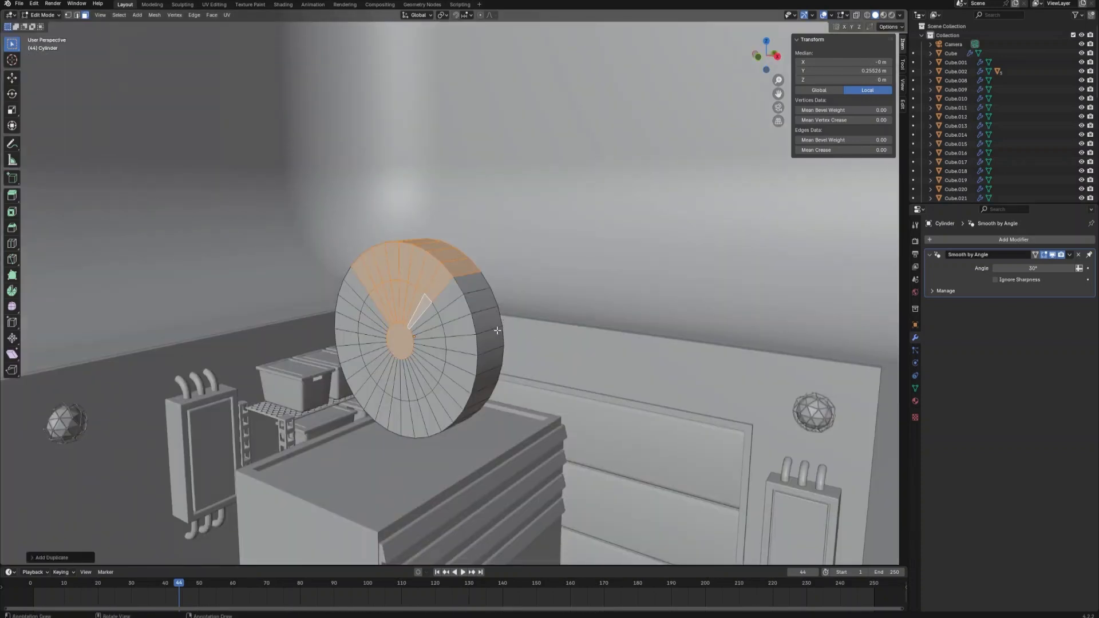
key(p)
click(497, 330)
key(Tab)
- Scale the separated wedge object up by a factor of about 1.17 so it protrudes beyond the disc
click(453, 291)
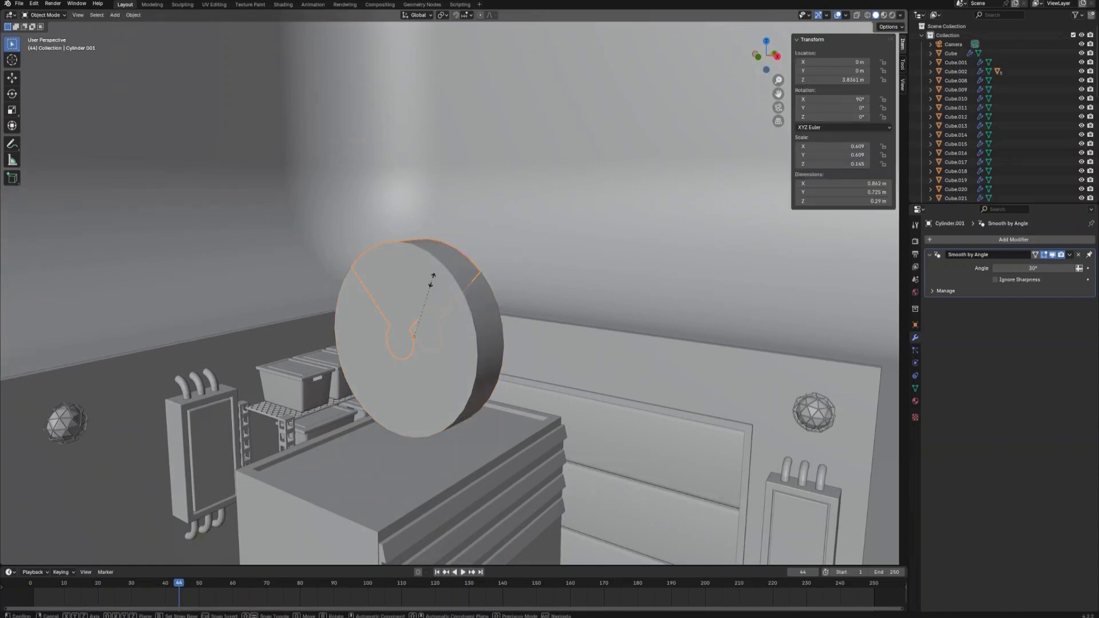
key(s)
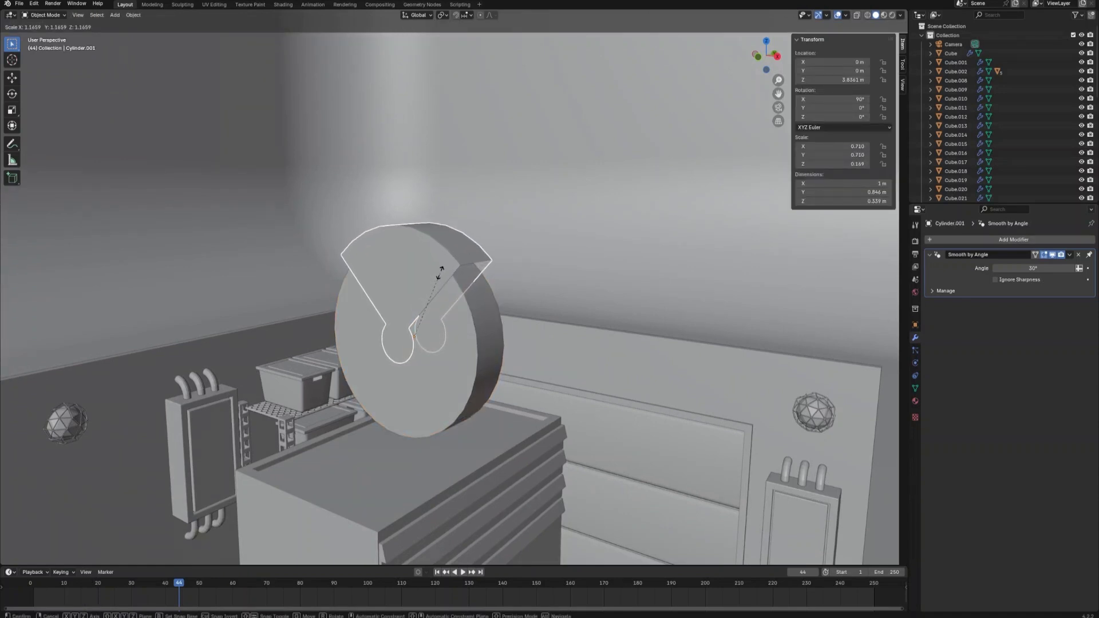
click(441, 269)
- Flatten the eight outer rim faces of the wedge-shaped cover into one level plane by scaling them to 0 along Z
key(Tab)
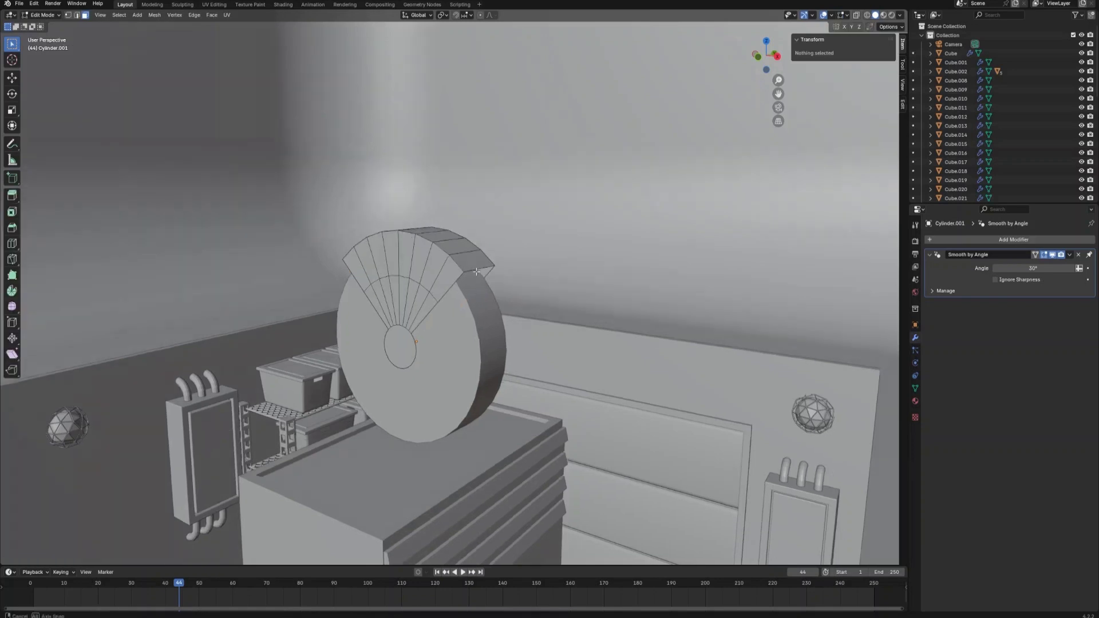
middle_drag(483, 274, 452, 331)
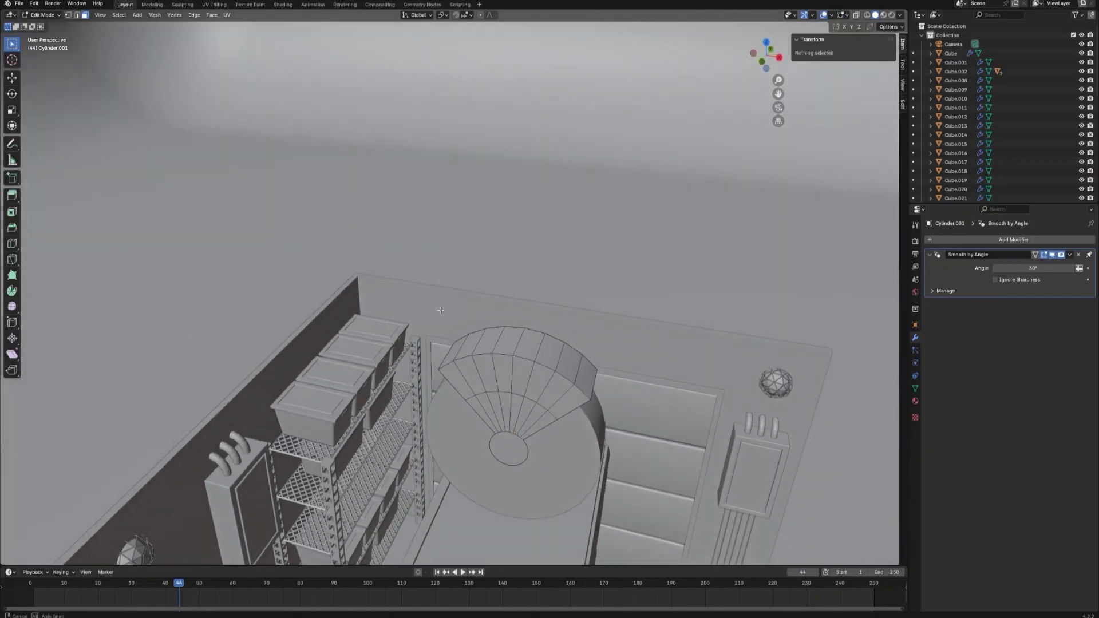
click(455, 343)
shift+click(469, 341)
shift+click(490, 337)
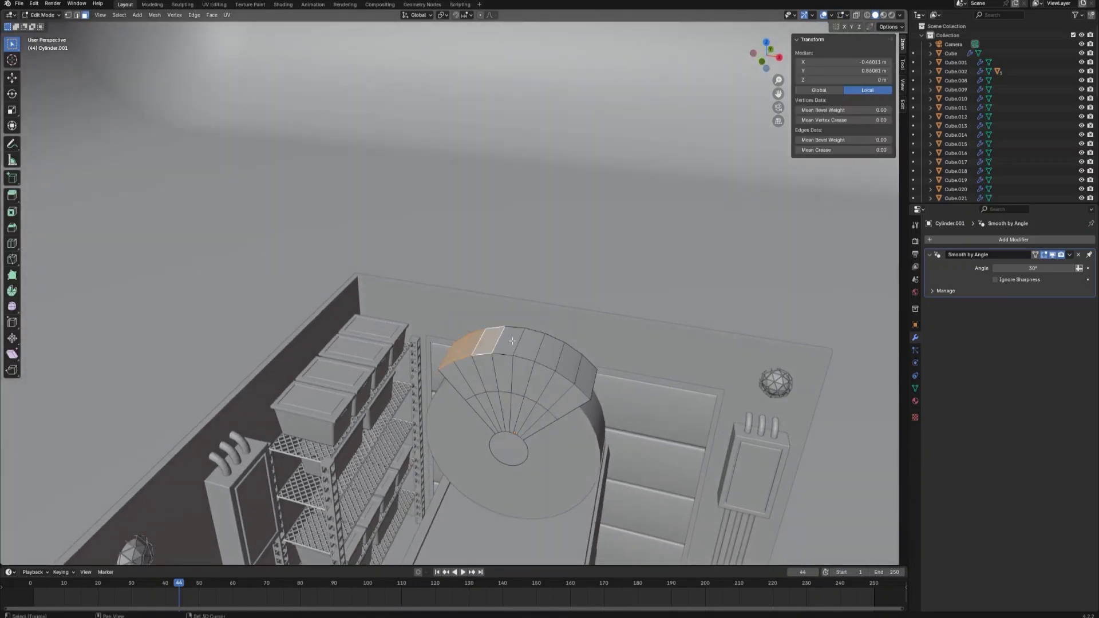
shift+click(508, 335)
shift+click(530, 344)
shift+click(553, 353)
shift+click(572, 363)
shift+click(586, 378)
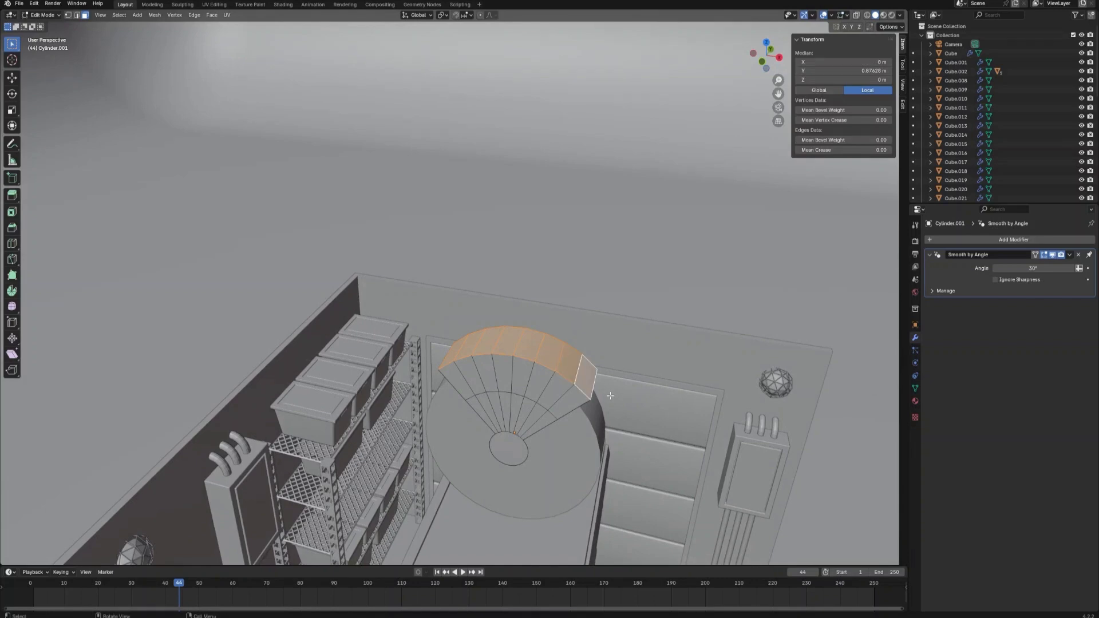
middle_drag(587, 378, 534, 425)
key(s)
key(z)
key(0)
key(Return)
key(alt+a)
- Inset the cover's circular hub faces and extrude the inner faces outward along their normals to form axle stubs
click(466, 376)
key(i)
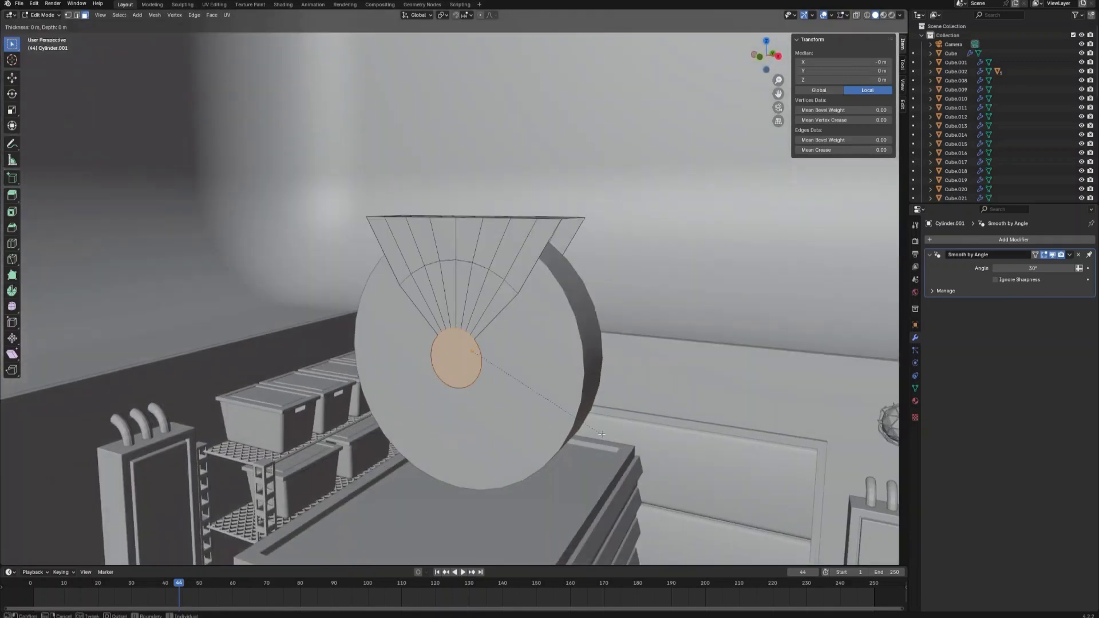
click(499, 390)
key(ctrl+f)
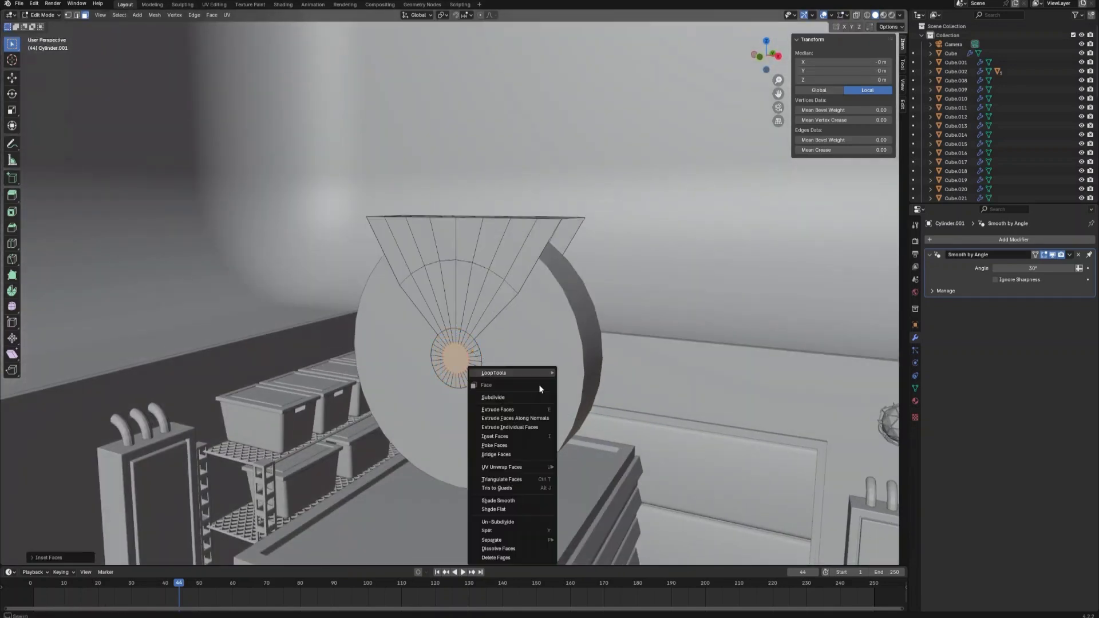
click(515, 418)
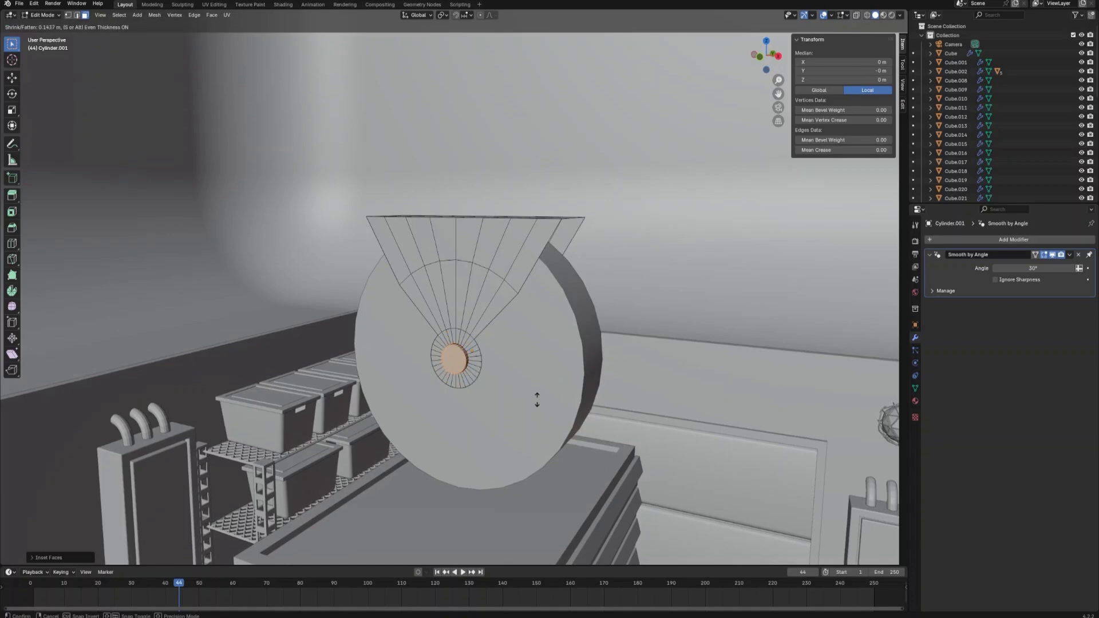
click(548, 364)
- Bevel the circular edge loops midway across the disc's side faces into narrow single-segment bands
scroll(548, 364, down, 2)
middle_drag(548, 365, 335, 340)
key(alt+q)
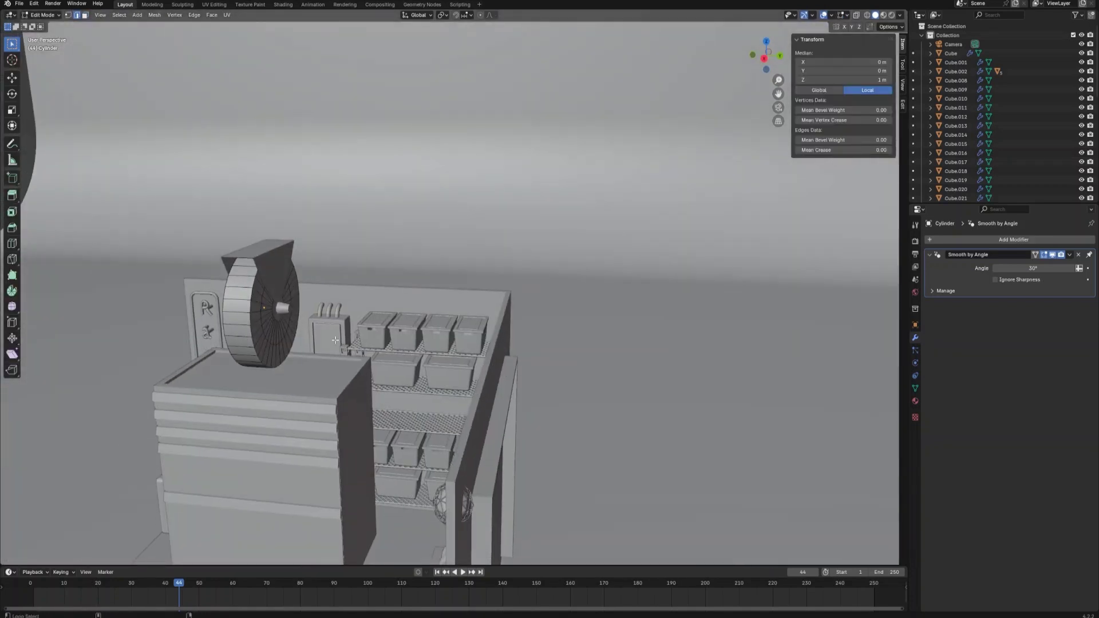
middle_drag(261, 307, 503, 346)
key(ctrl+b)
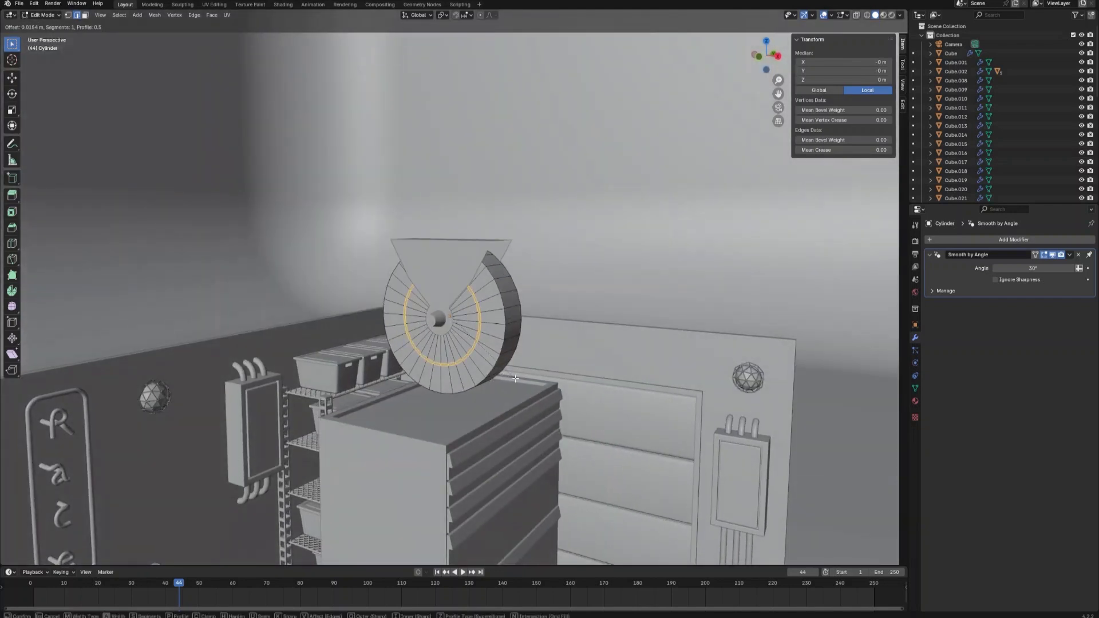
click(522, 382)
- Extrude the narrow ring faces inward along their normals to cut grooves into the disc's sides
right_click(507, 320)
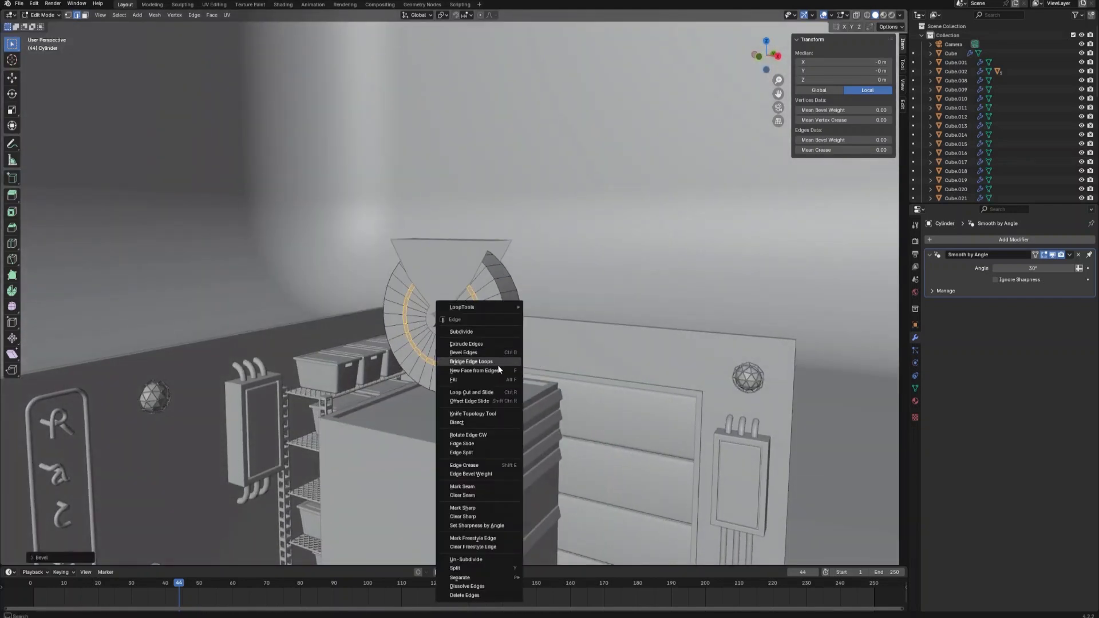
key(3)
right_click(493, 328)
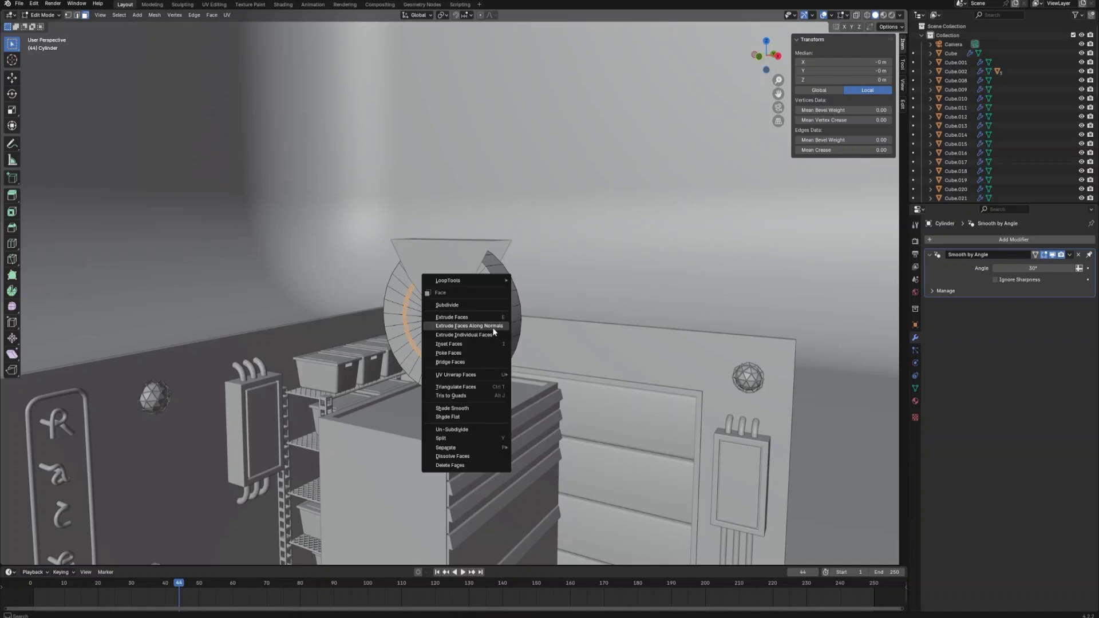
click(492, 325)
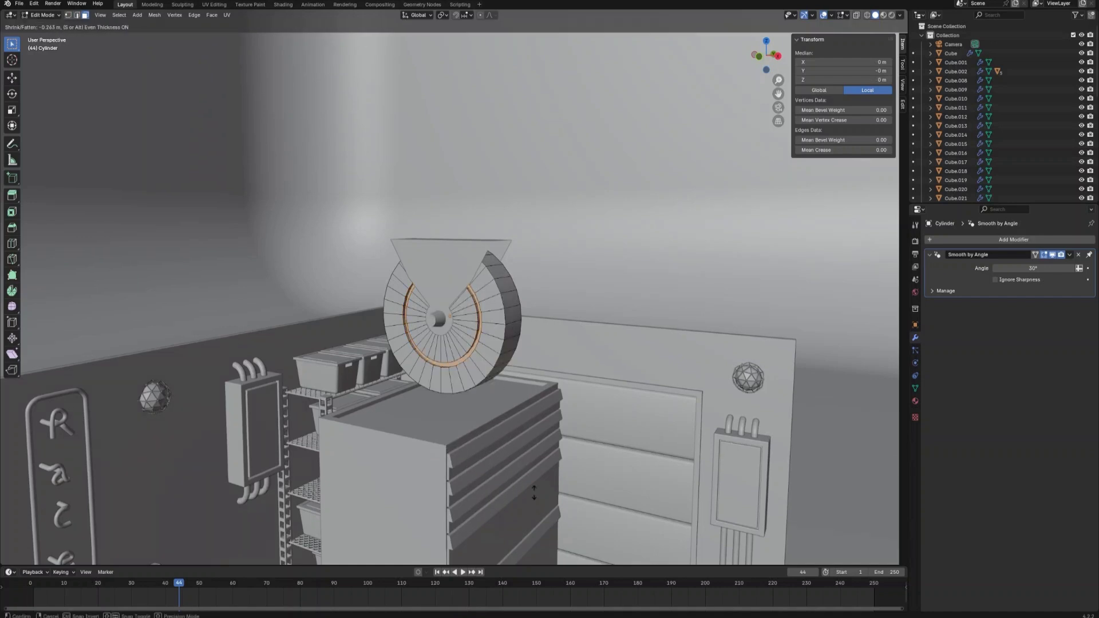
click(496, 334)
- Apply the disc's scale and bevel its outer rim edges with several segments for a rounded tyre profile
key(Tab)
key(ctrl+a)
click(503, 318)
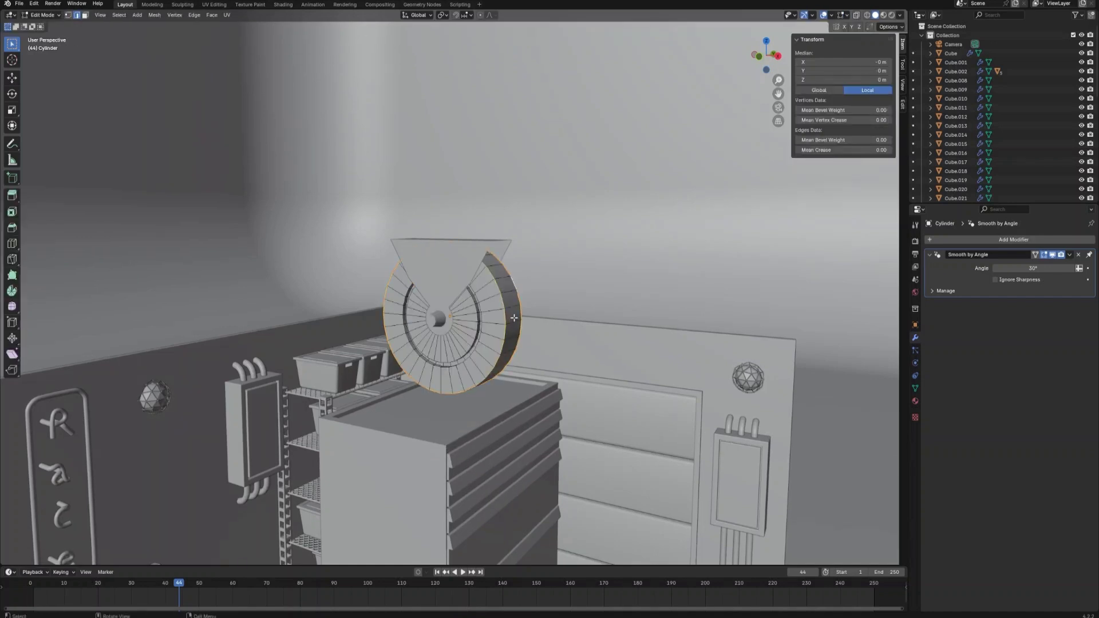
key(Tab)
key(ctrl+b)
scroll(561, 343, up, 6)
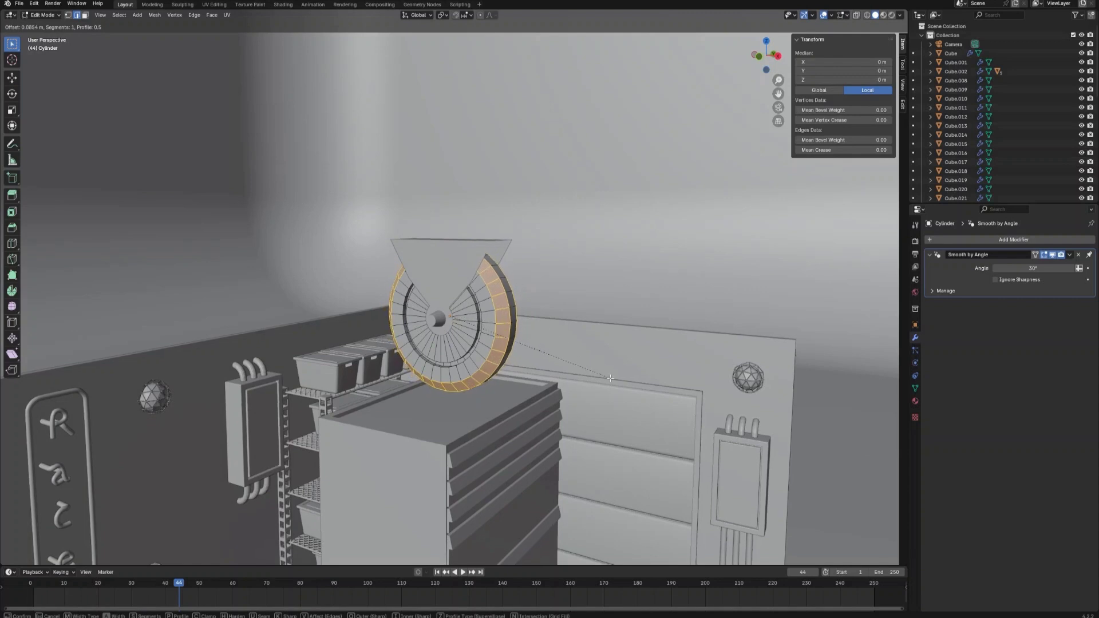
click(603, 370)
key(Tab)
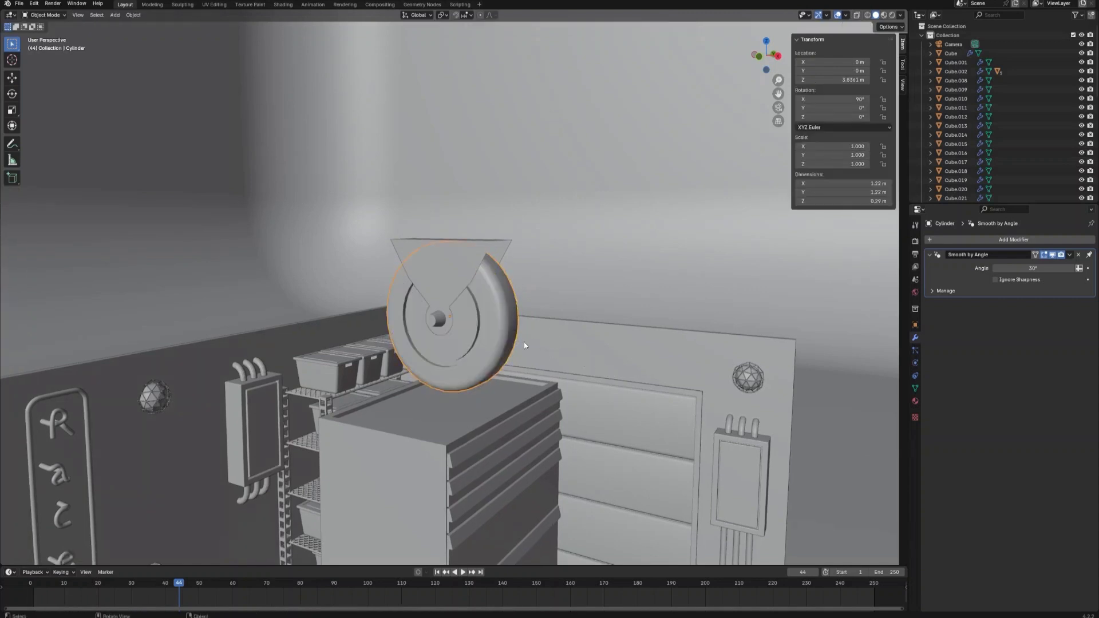
- Scale the wheel and its wedge-shaped bracket down together to about 0.22 of their size
middle_drag(524, 342, 551, 342)
click(530, 279)
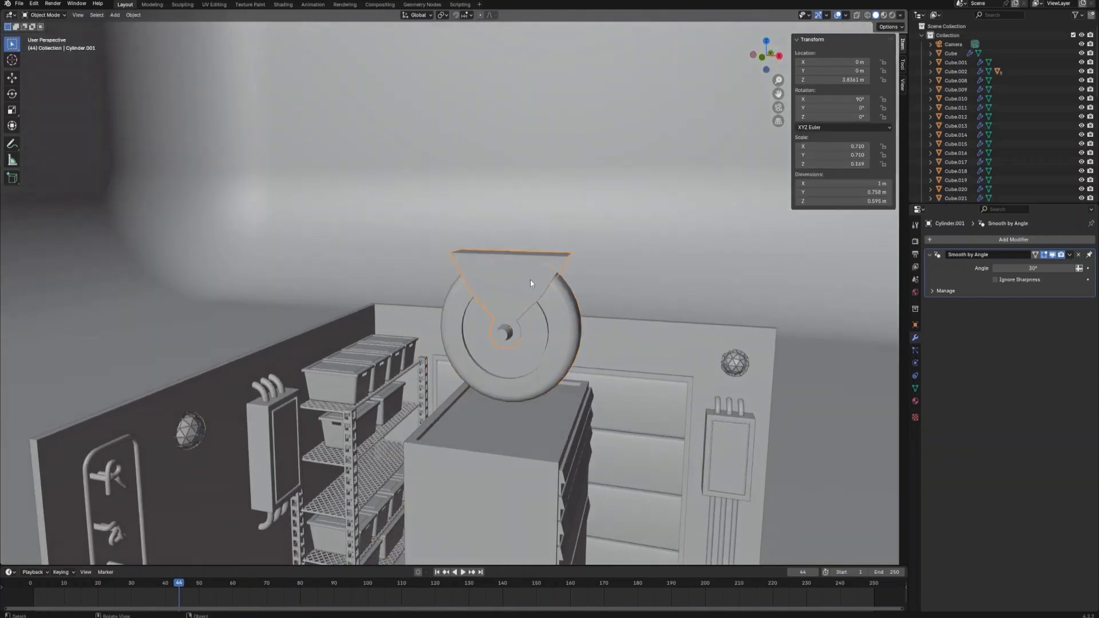
shift+click(565, 312)
middle_drag(560, 315, 630, 229)
key(s)
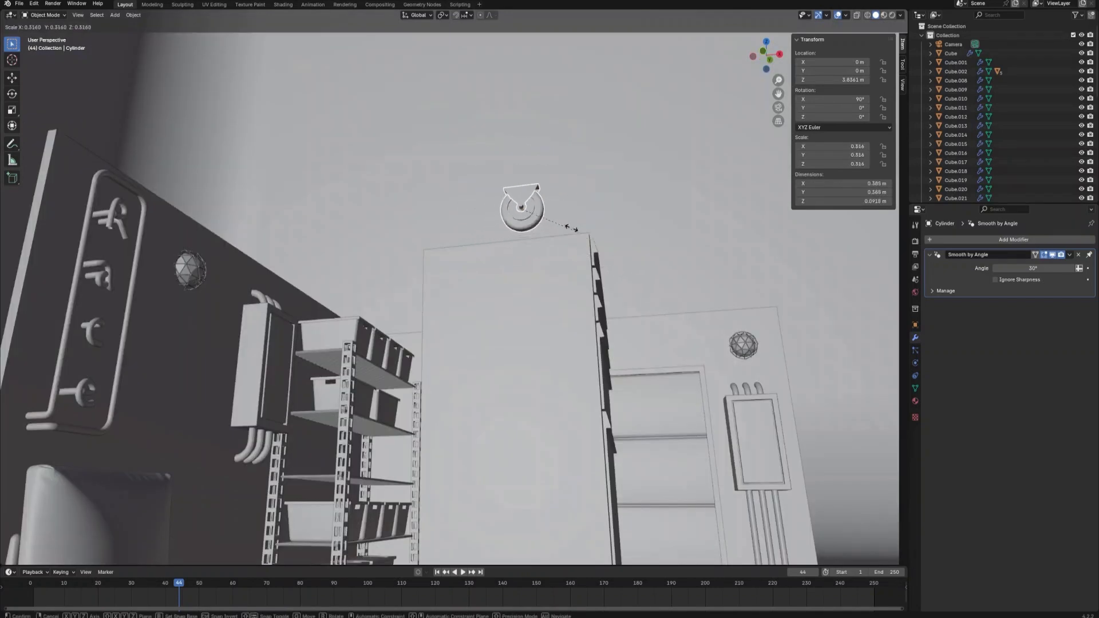
click(785, 94)
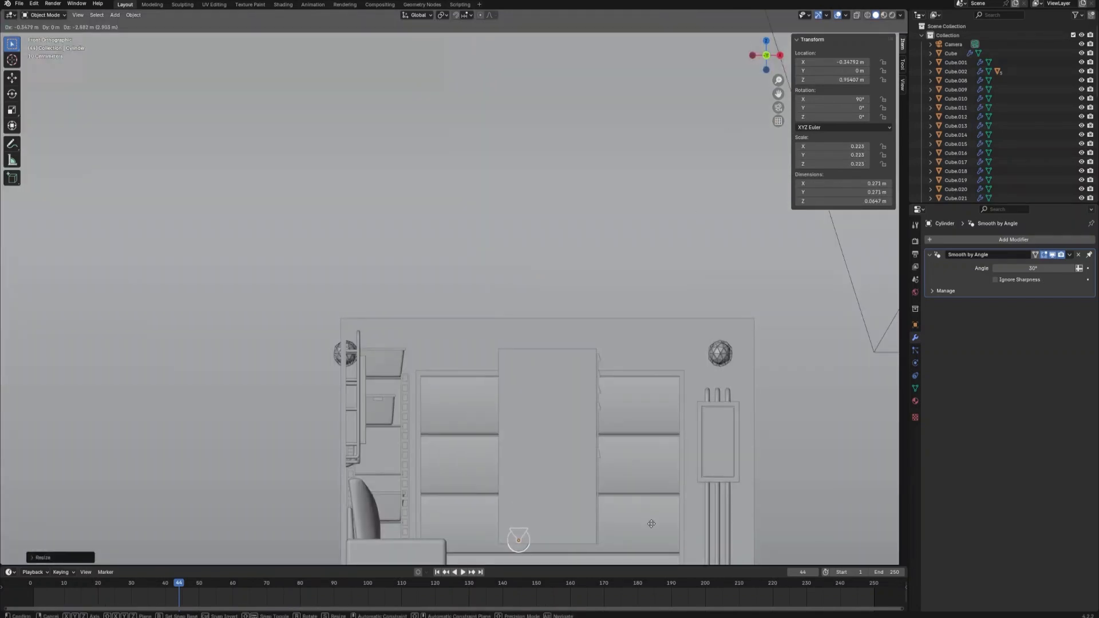
- In front view, move the caster beneath the cabinet's lower edge at about X -0.48 m, Z 0.77 m
click(641, 521)
shift+middle_drag(633, 511, 626, 362)
scroll(626, 364, up, 3)
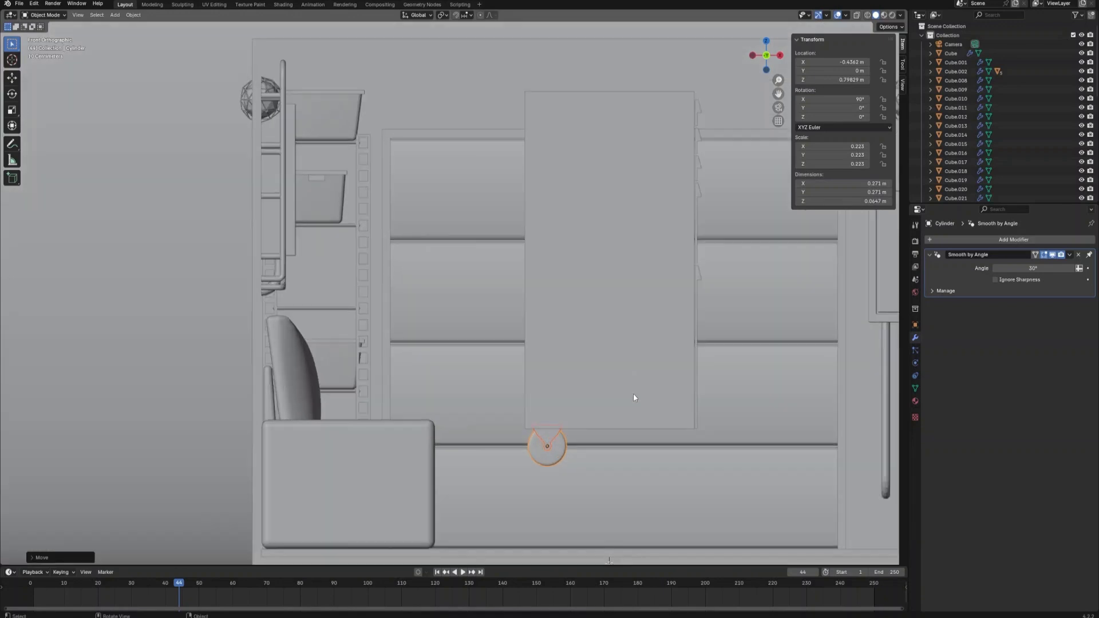
key(g)
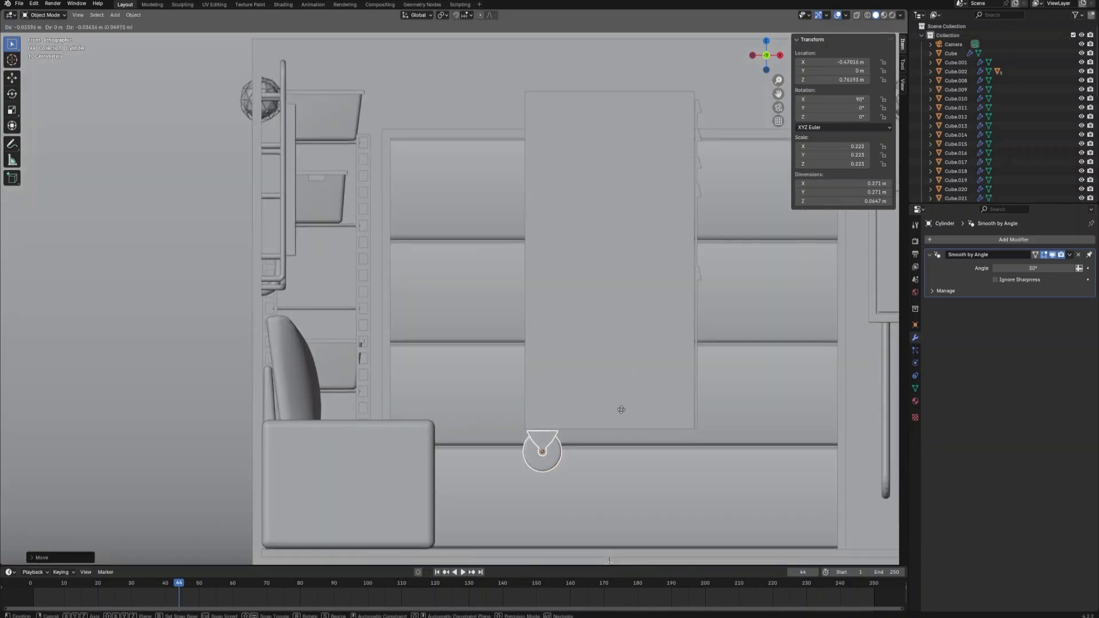
click(608, 400)
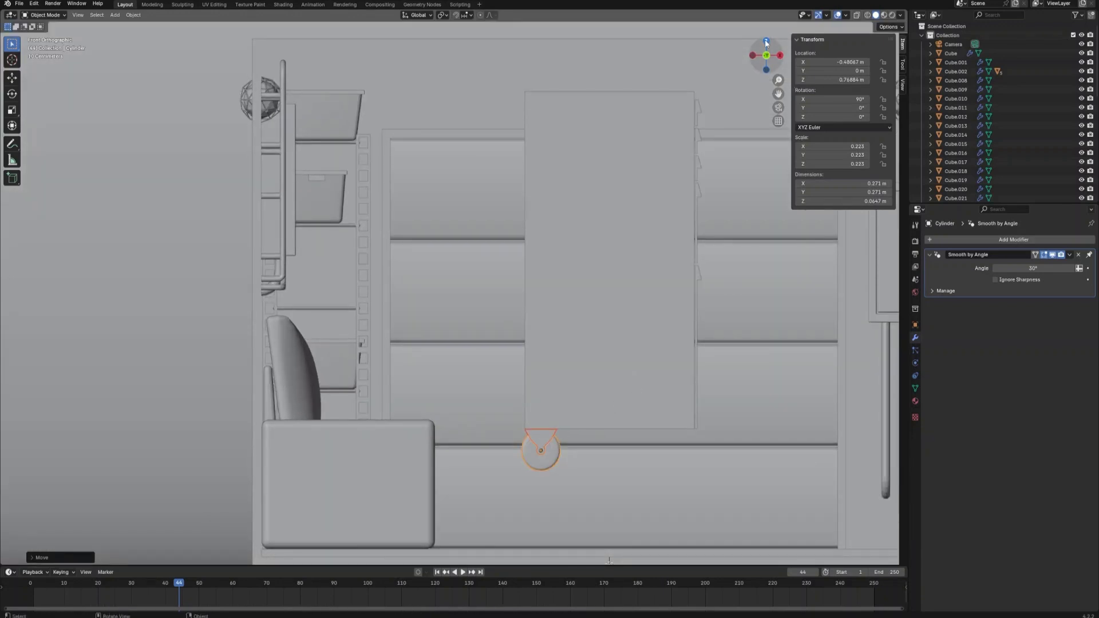
- In wireframe top view, move the caster to the cabinet's drawer-side corner at about X 0.52 m, Y -0.93 m
click(766, 42)
click(867, 15)
shift+middle_drag(697, 350, 616, 145)
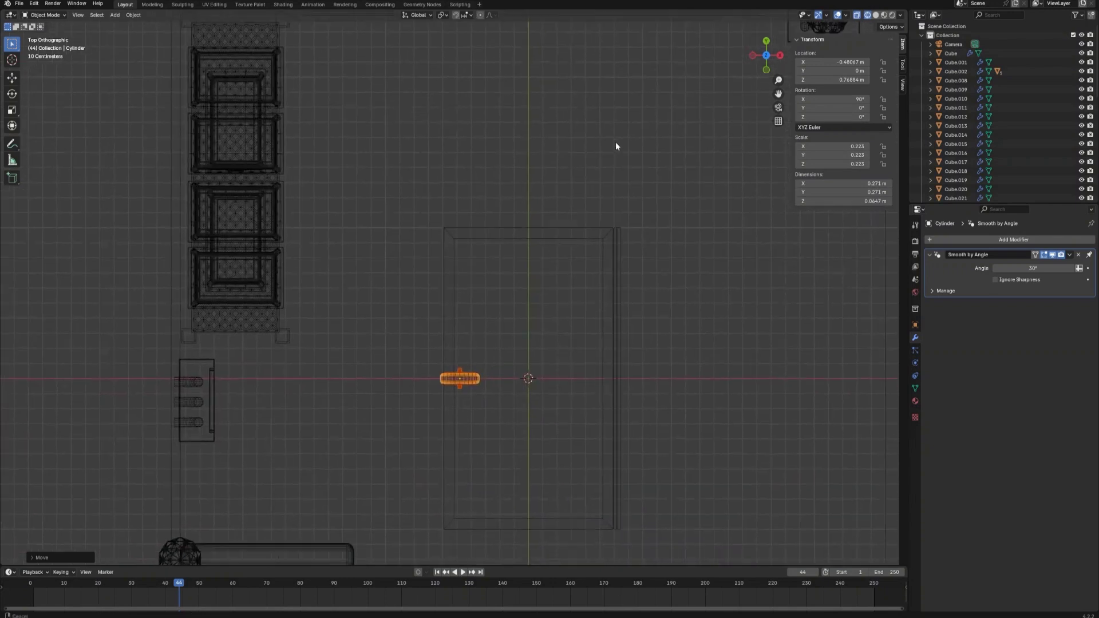
scroll(643, 280, down, 1)
key(g)
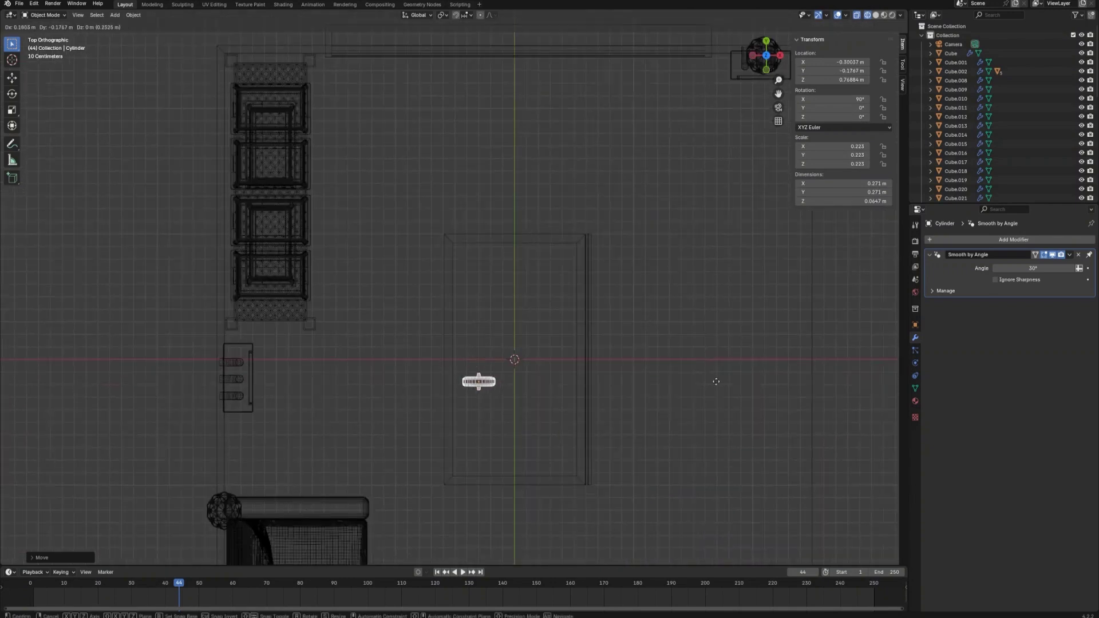
click(777, 438)
scroll(753, 452, up, 4)
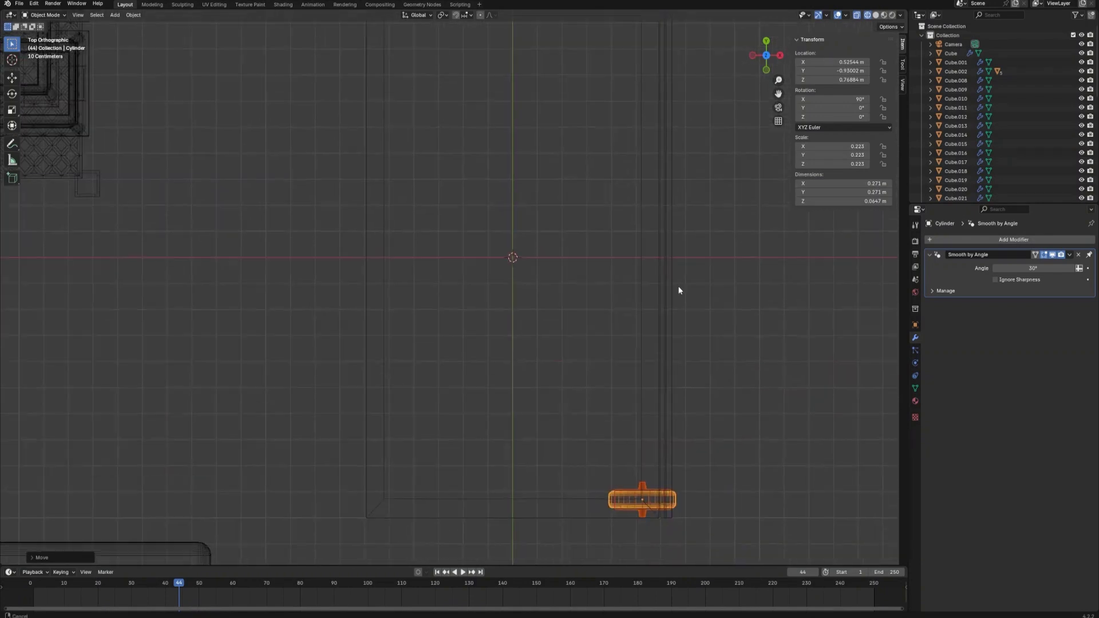
key(g)
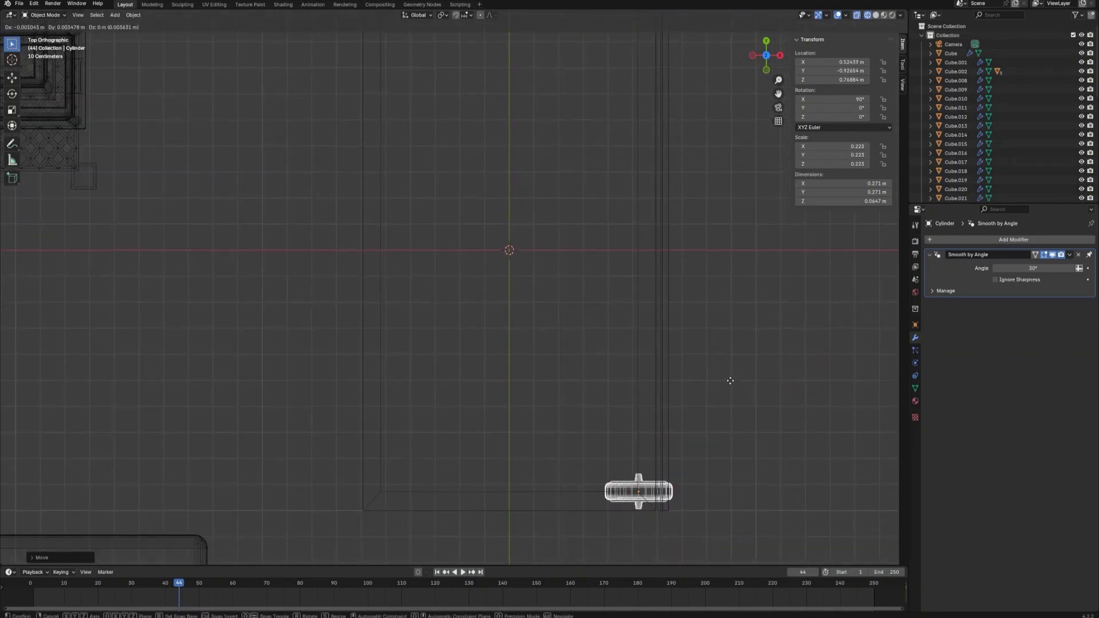
click(722, 384)
- Duplicate the caster to the opposite drawer-side corner at about Y 0.93 m and rotate the copy to about -51° around Z
scroll(721, 383, down, 3)
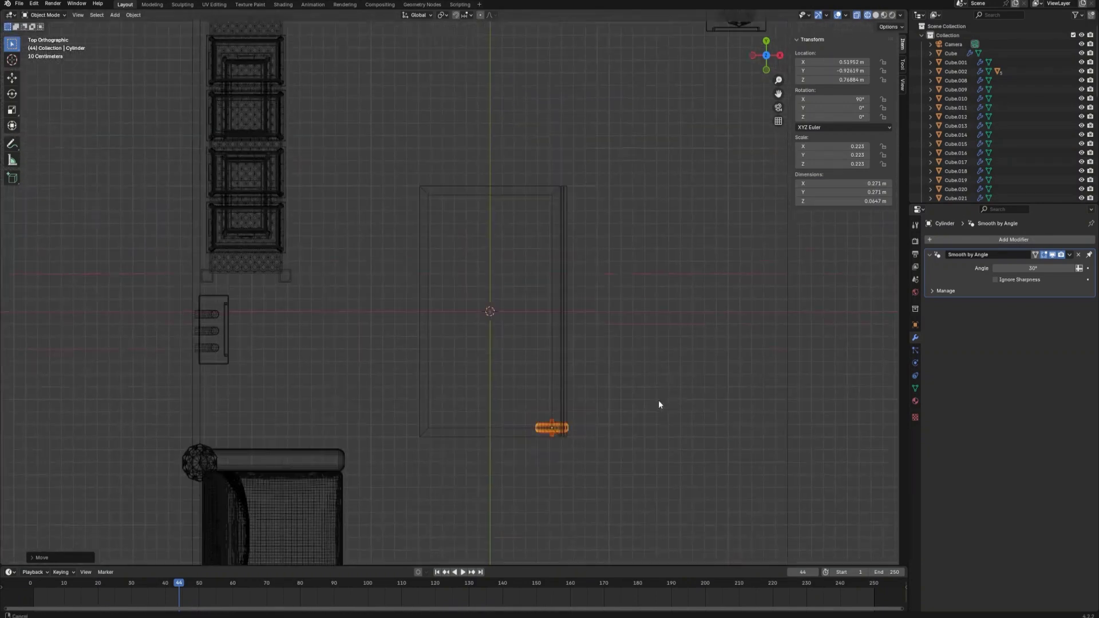
shift+middle_drag(659, 400, 666, 460)
key(shift+d)
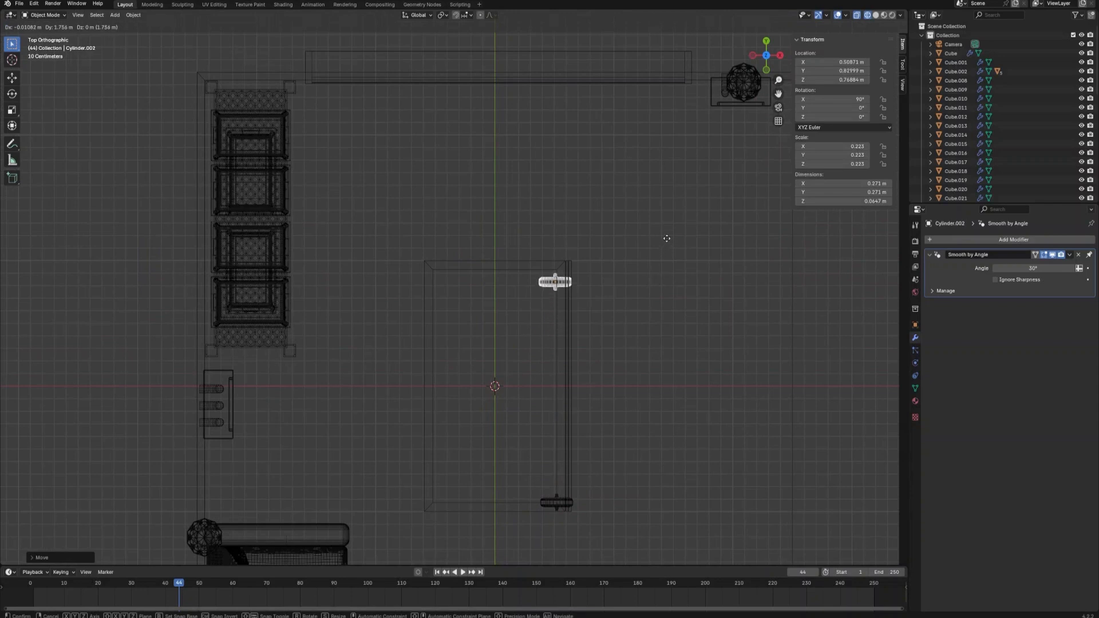
click(658, 208)
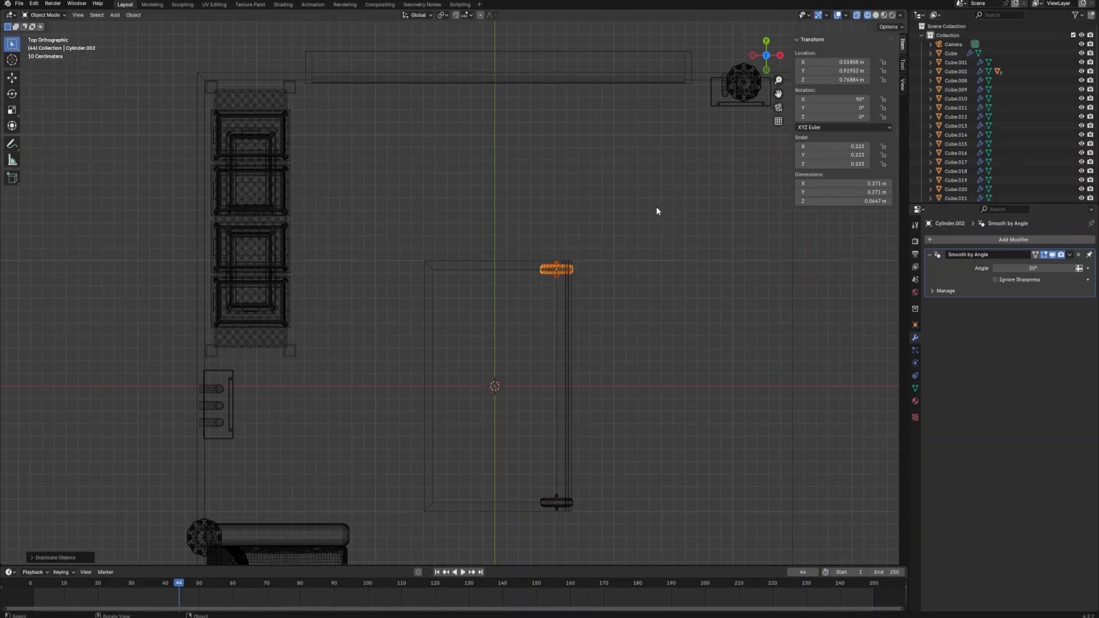
key(r)
click(672, 307)
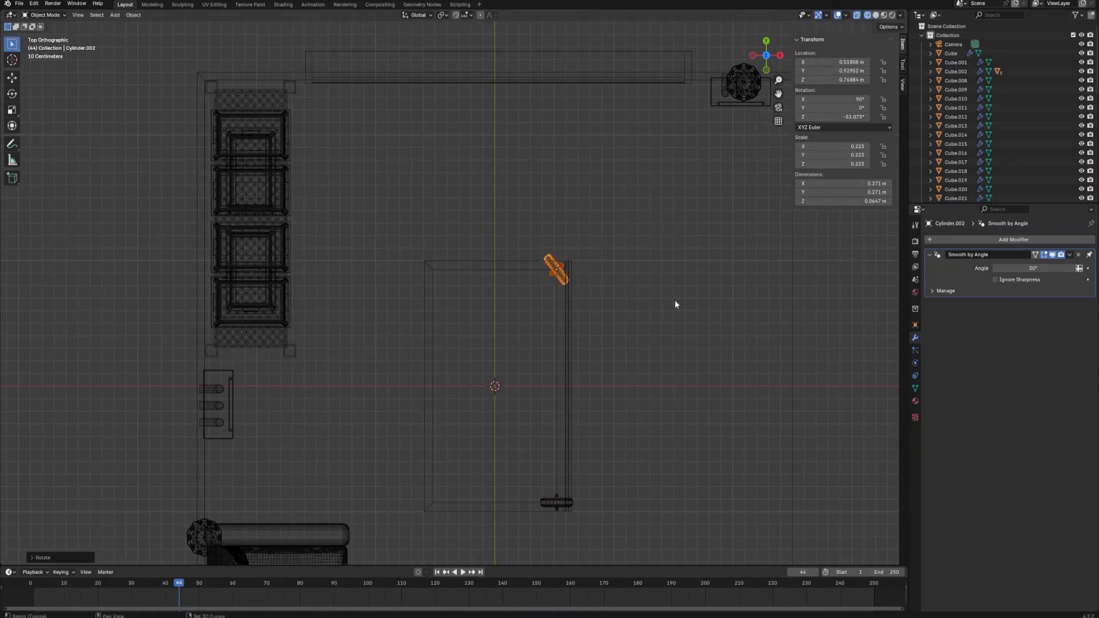
- Duplicate the rotated caster to the adjacent rear corner at about X -0.52 m and turn it to about 35° around Z
key(shift+d)
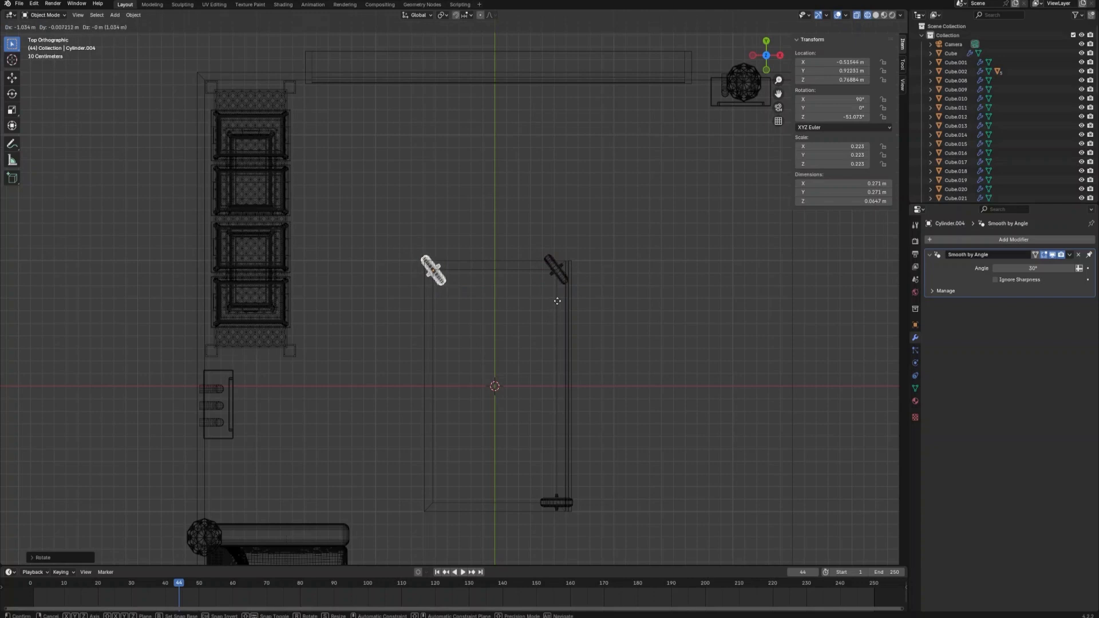
click(555, 298)
key(r)
click(633, 436)
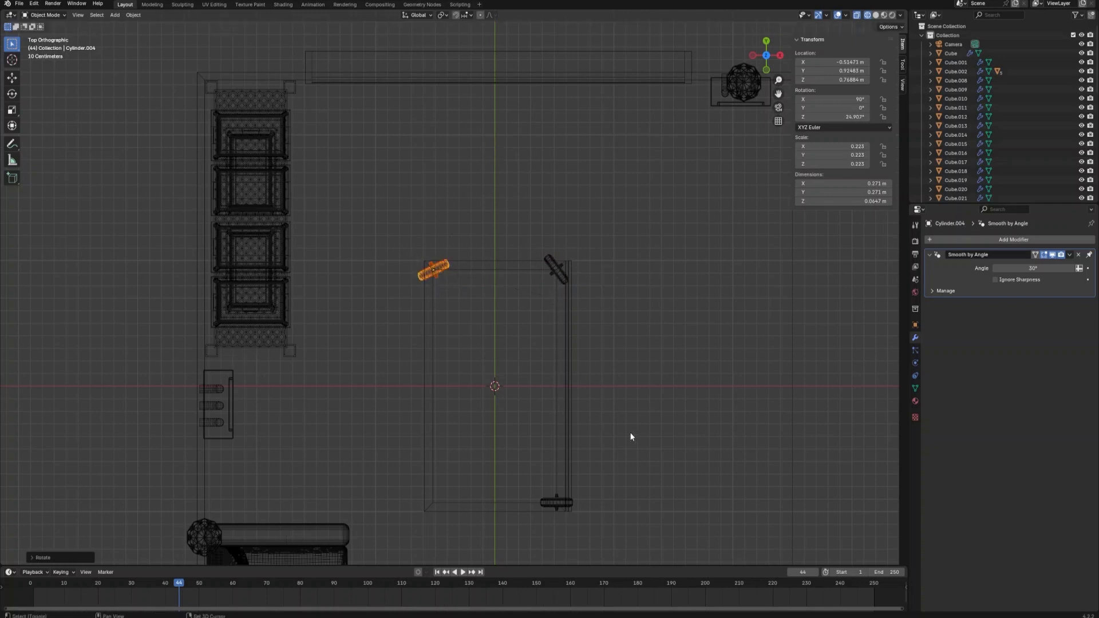
- Duplicate the caster to the remaining cabinet corner at about X -0.52 m, Y -0.92 m and rotate it to about -37° around Z
shift+middle_drag(633, 437, 633, 299)
key(shift+d)
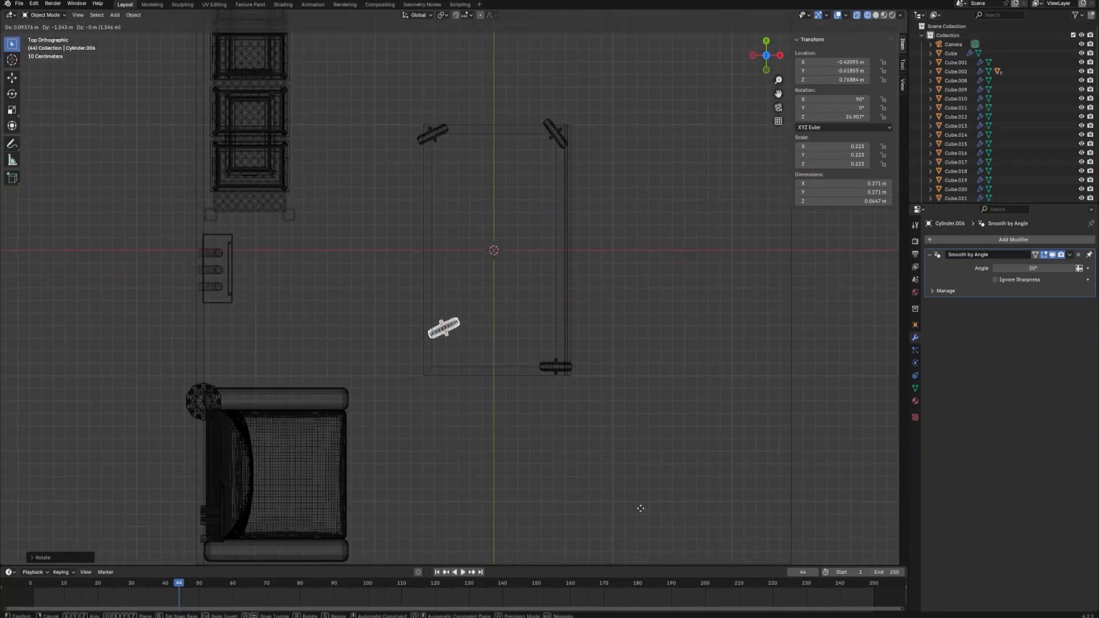
click(599, 521)
key(r)
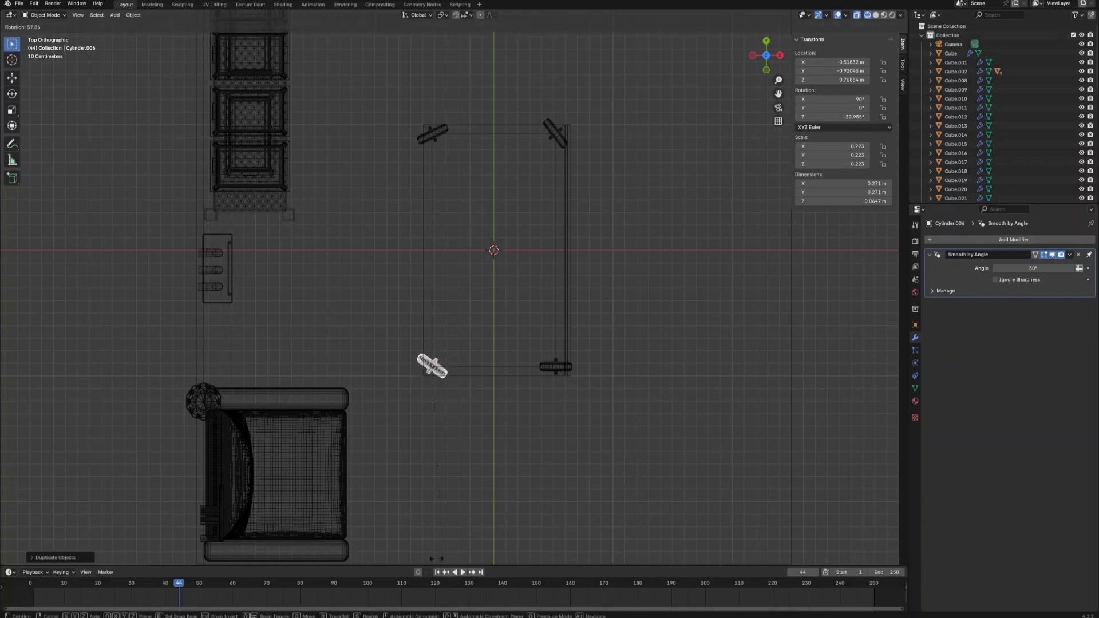
click(530, 417)
- Turn the remaining straight caster at the cabinet's drawer-side corner diagonally around Z
scroll(580, 398, up, 3)
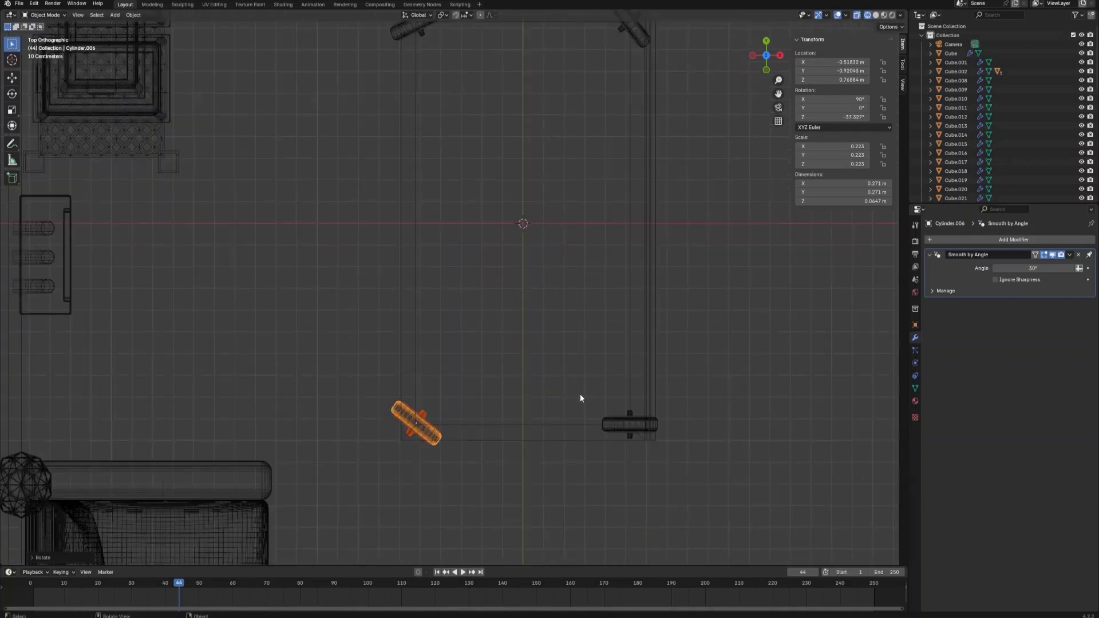
click(633, 422)
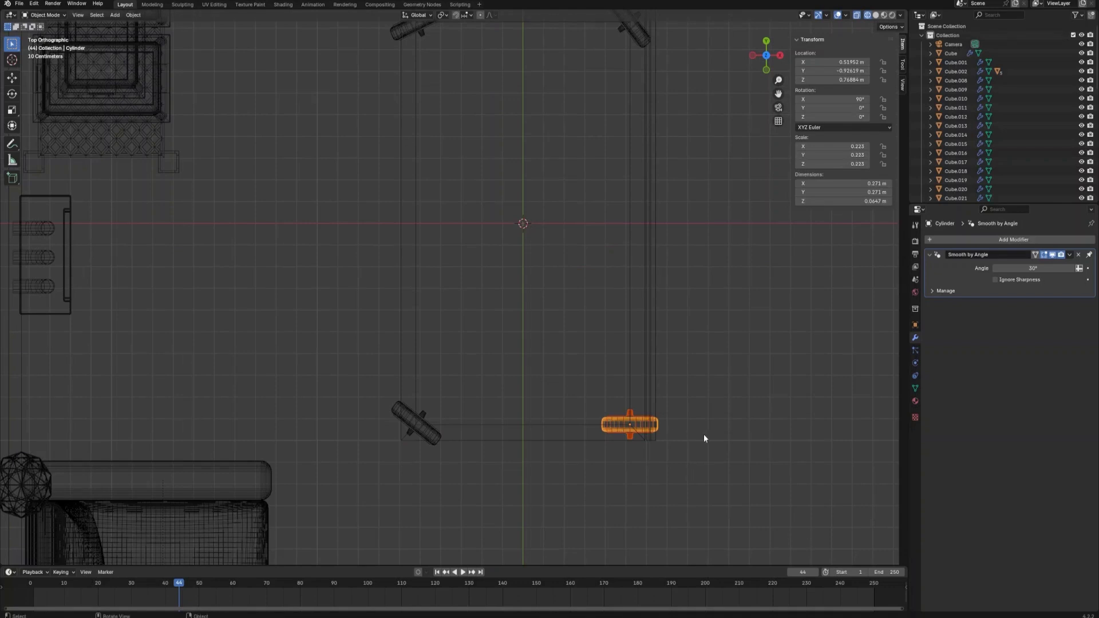
key(r)
click(700, 399)
scroll(707, 452, down, 3)
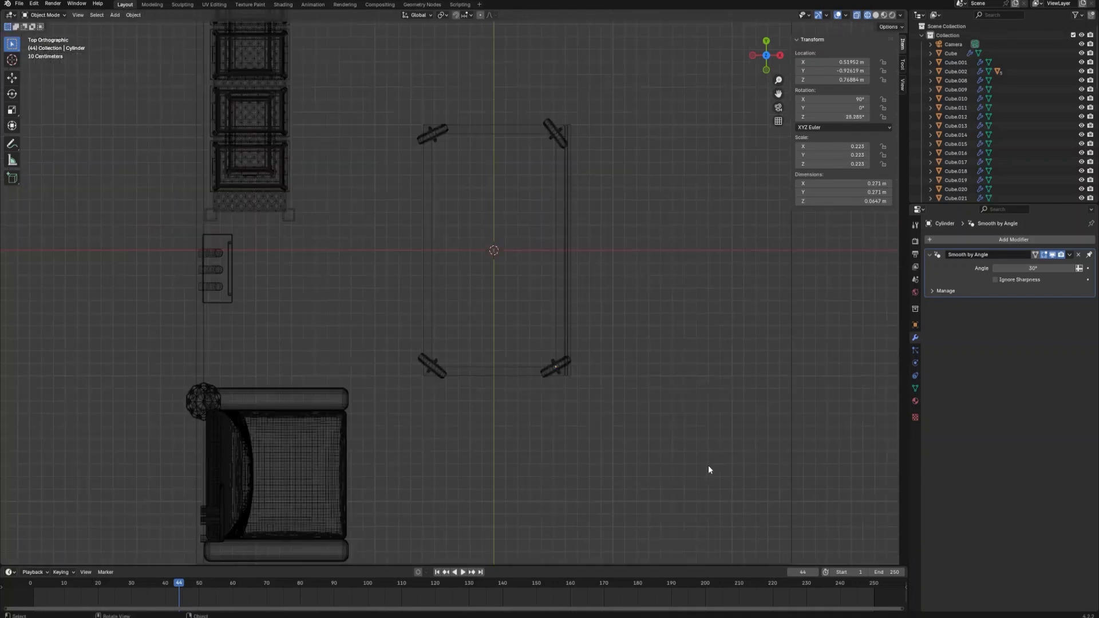
- Parent all four casters and their brackets to the drawer cabinet as Object
middle_drag(709, 468, 532, 333)
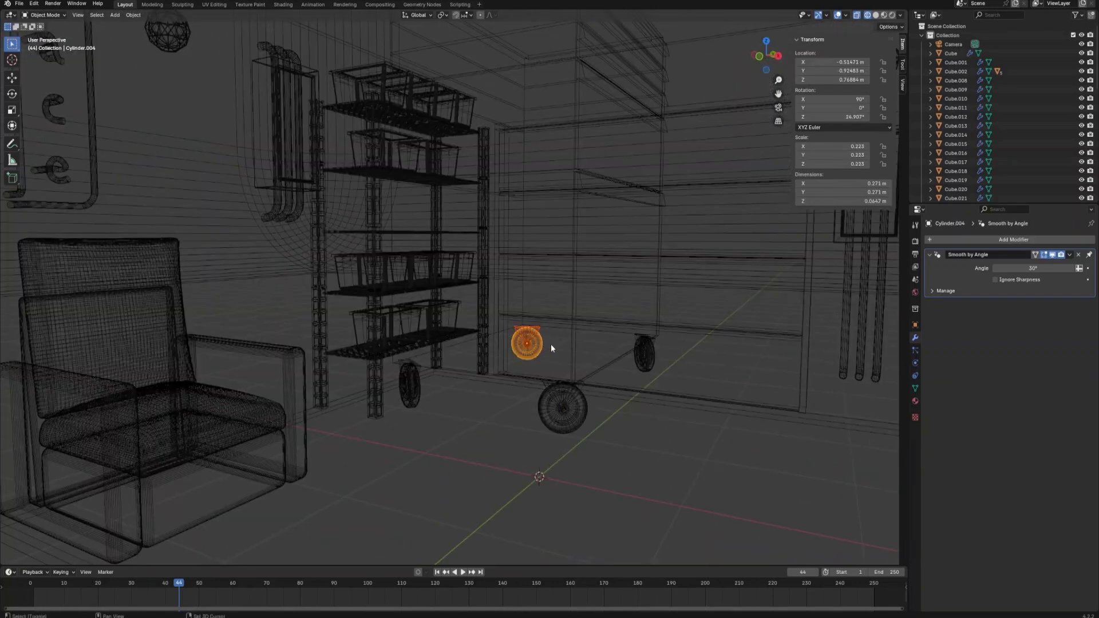
shift+click(645, 350)
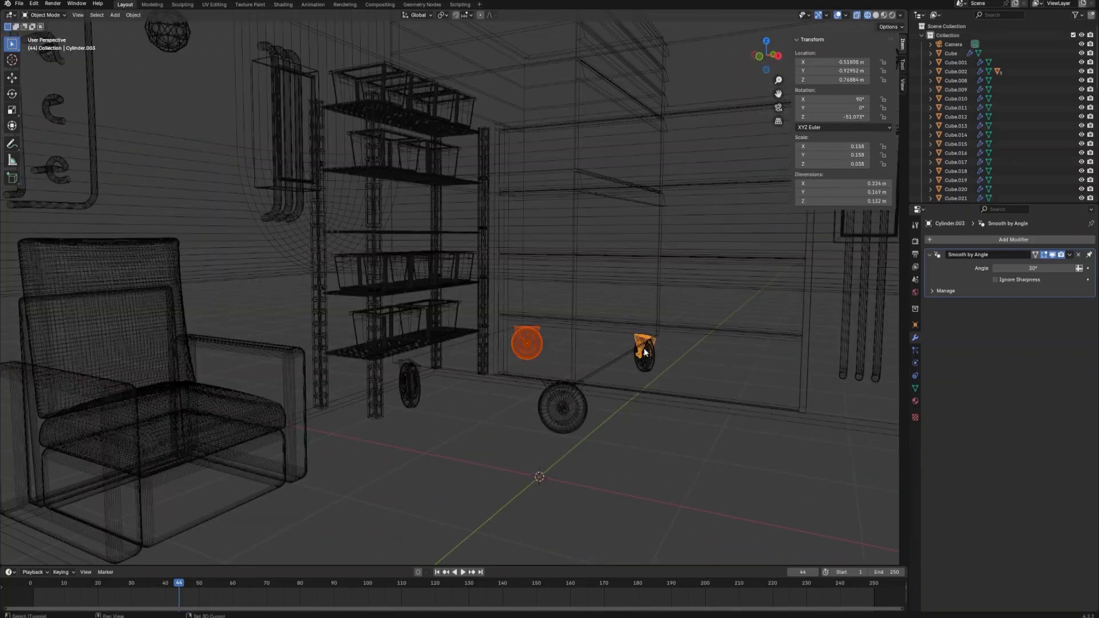
shift+click(557, 403)
shift+click(410, 371)
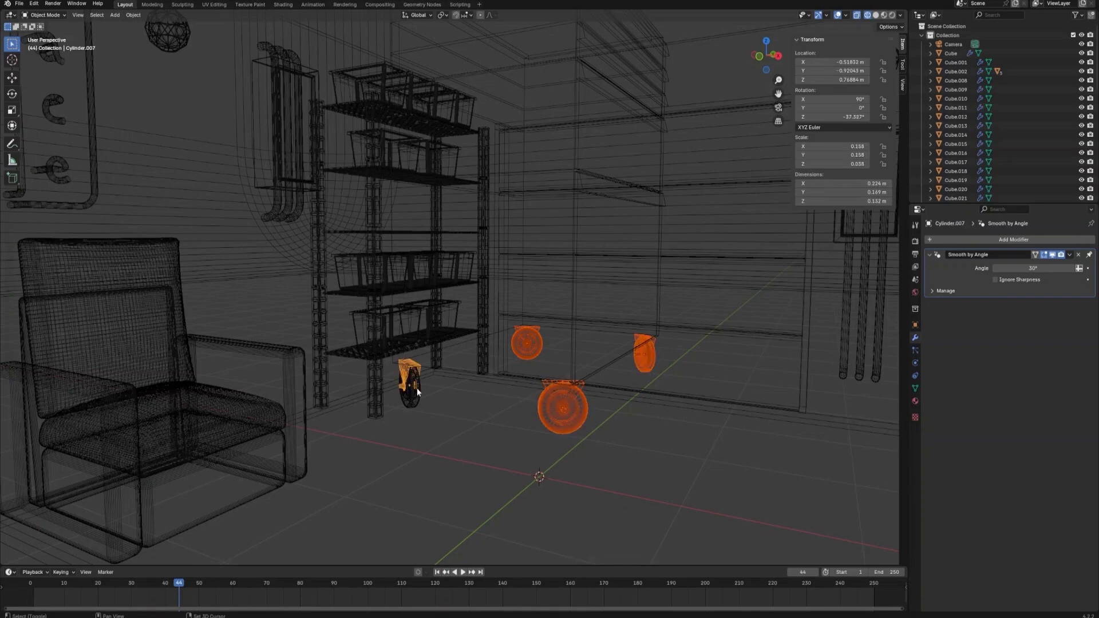
shift+click(587, 190)
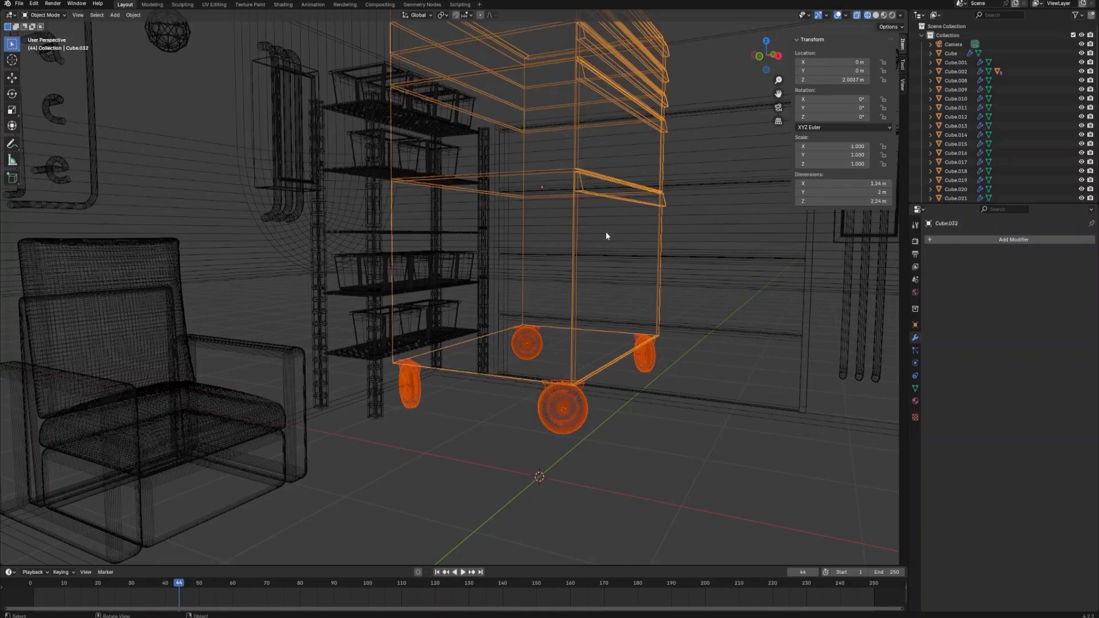
middle_drag(606, 232, 610, 259)
key(ctrl+p)
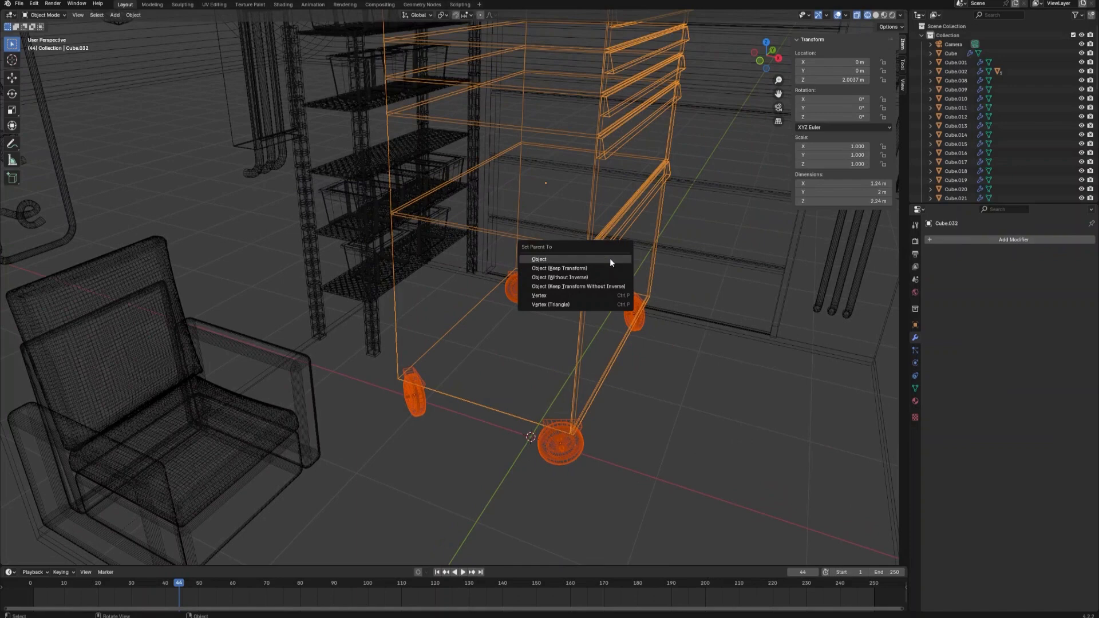
click(610, 259)
click(678, 395)
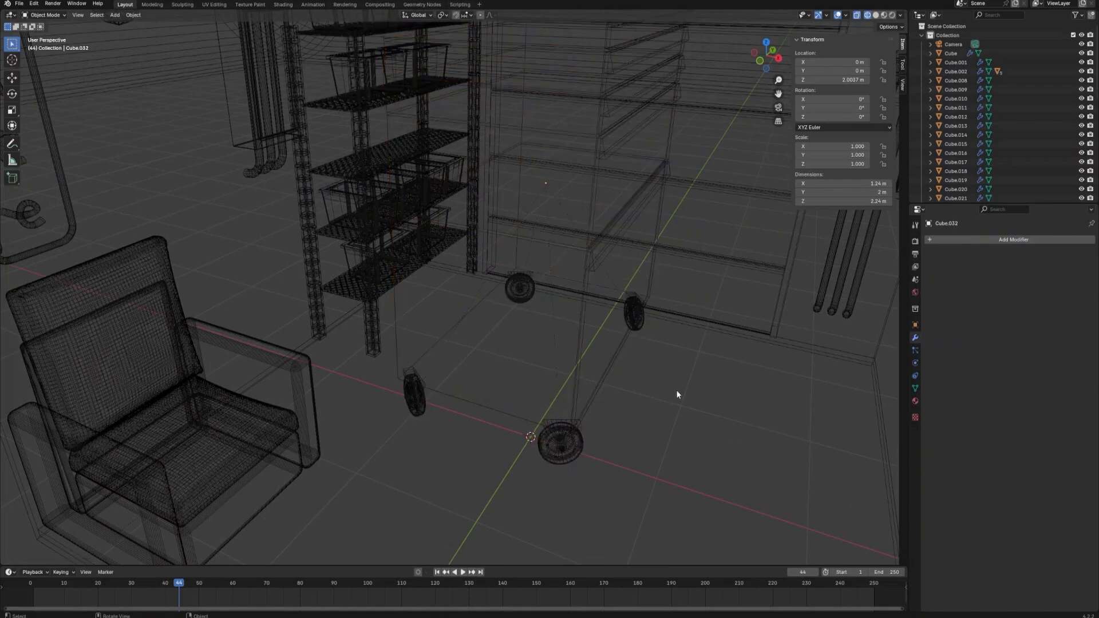
- In solid shading, scale the wheeled cabinet down to about 0.445 and turn it to about -30° around Z beside the shelf
click(876, 15)
scroll(702, 207, down, 6)
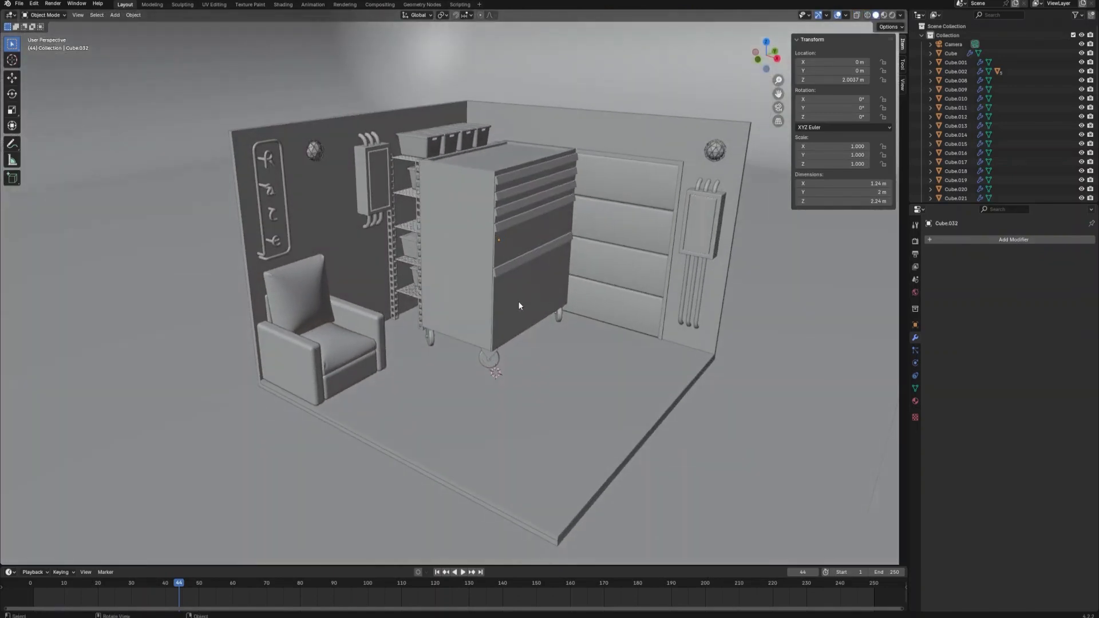
click(519, 306)
key(s)
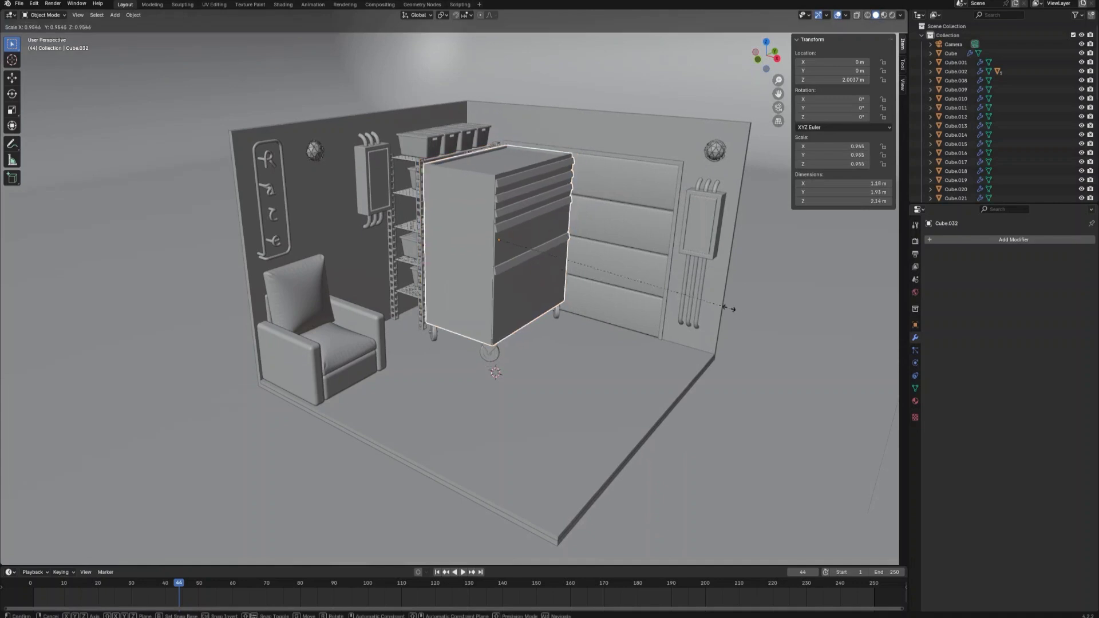
click(612, 274)
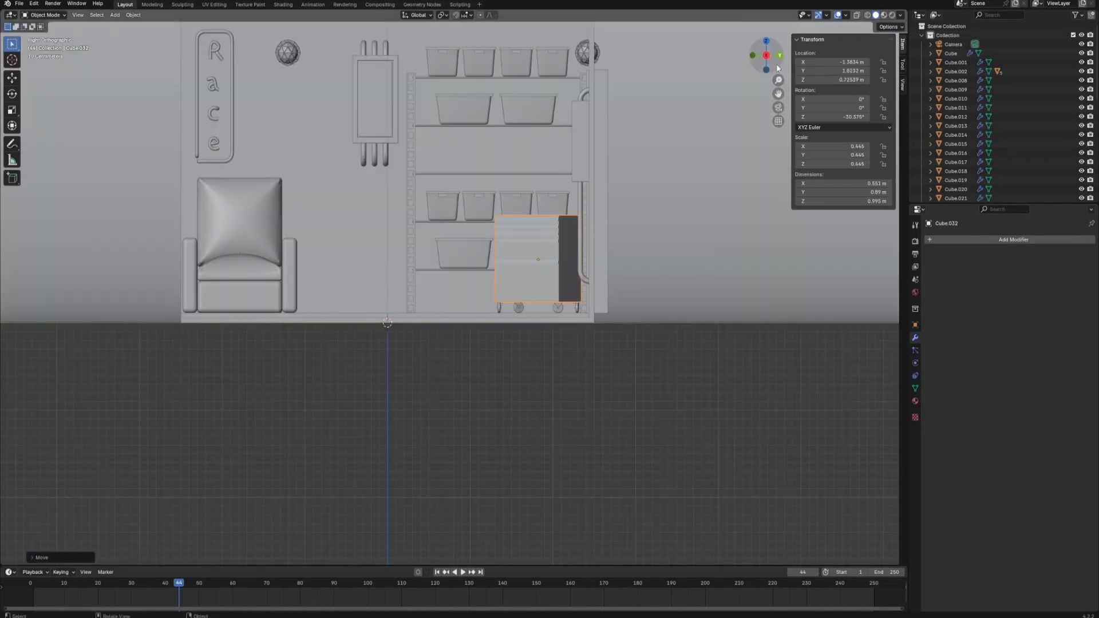
- Move the cabinet in top view to about X -1.24 m, Y 1.85 m, then return to the camera view with nothing selected
click(766, 41)
key(g)
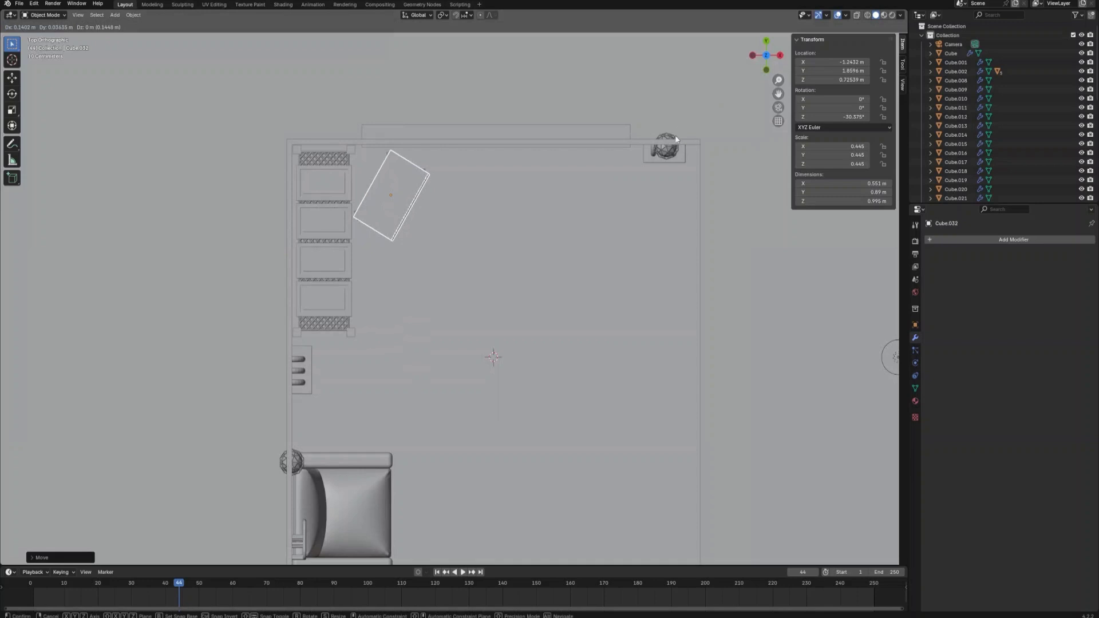
click(676, 139)
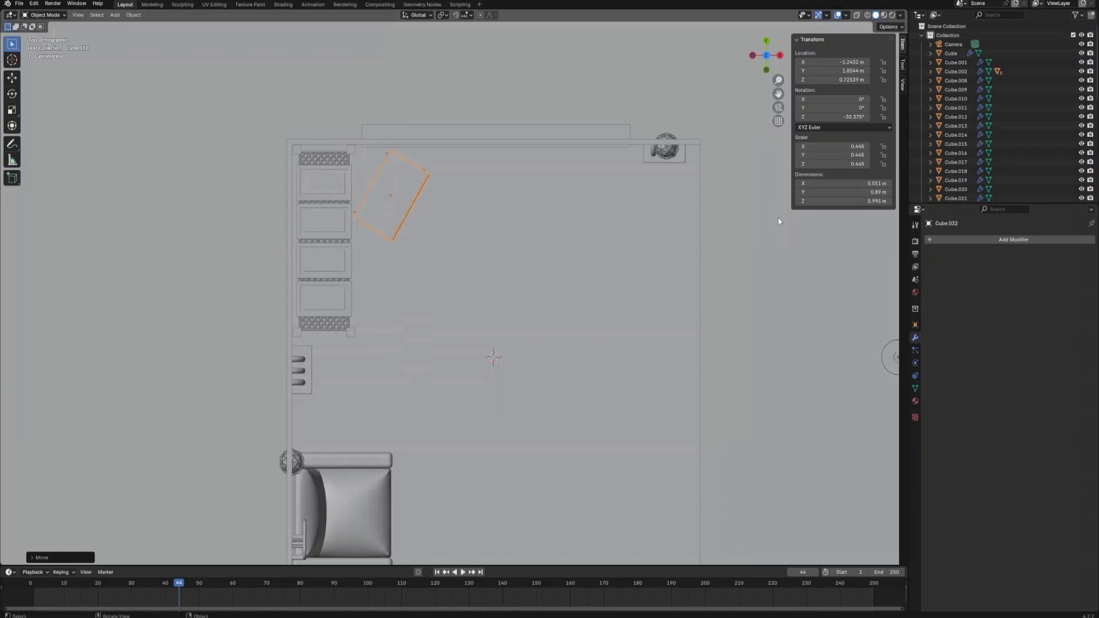
click(779, 109)
click(640, 279)
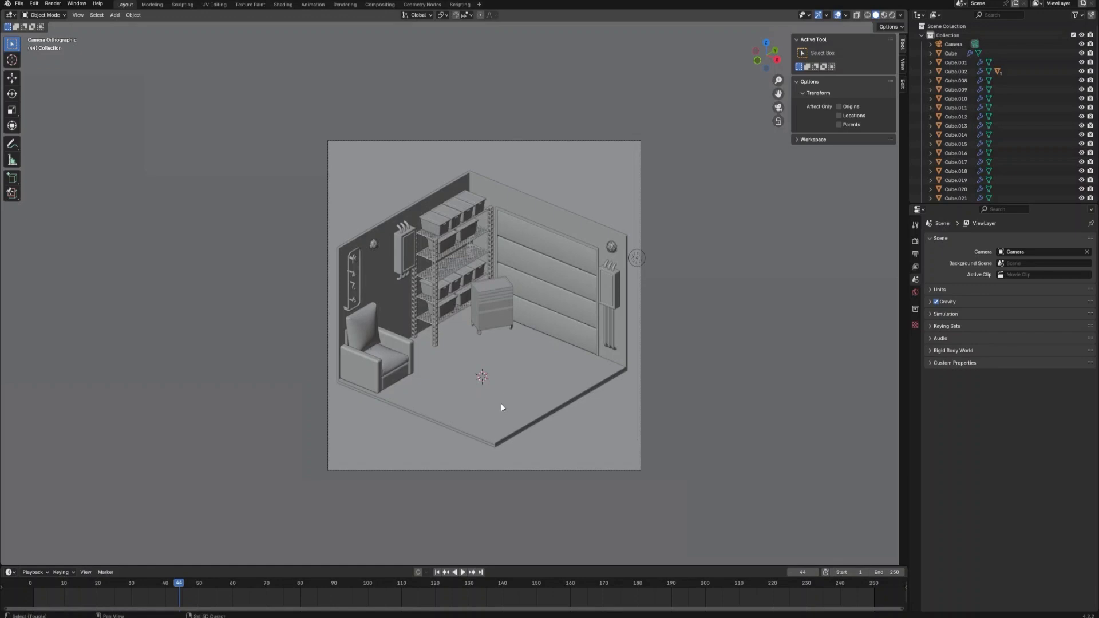
- Add a cylinder, raise it along Z above the floor and flatten it along Z into a thick disc
key(shift+a)
mouse_move(501, 405)
click(542, 448)
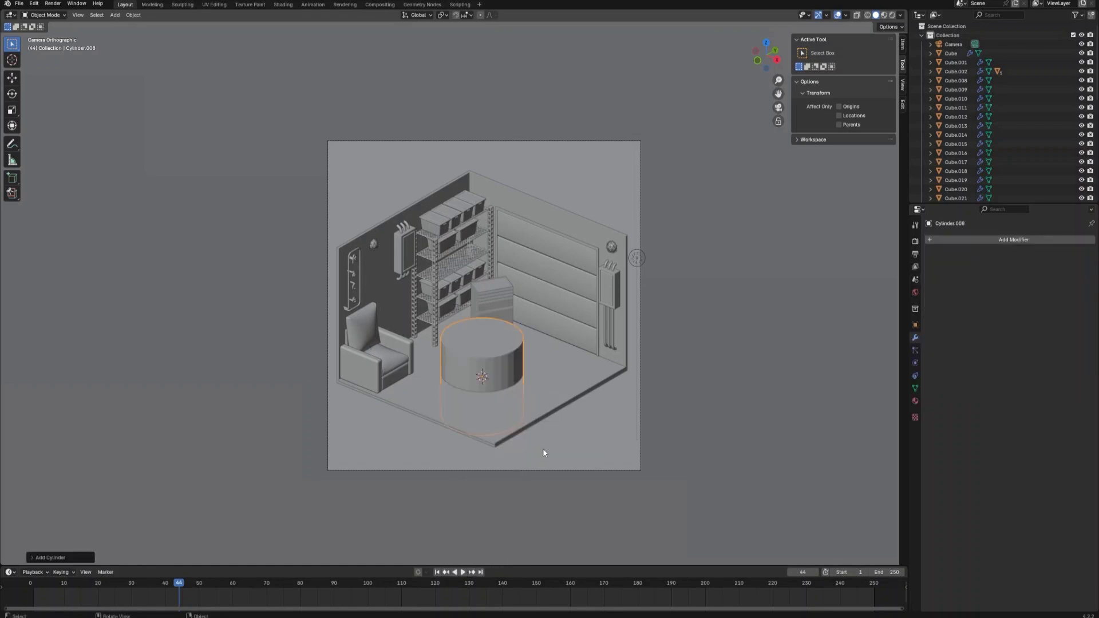
key(g)
key(z)
click(552, 352)
key(s)
key(z)
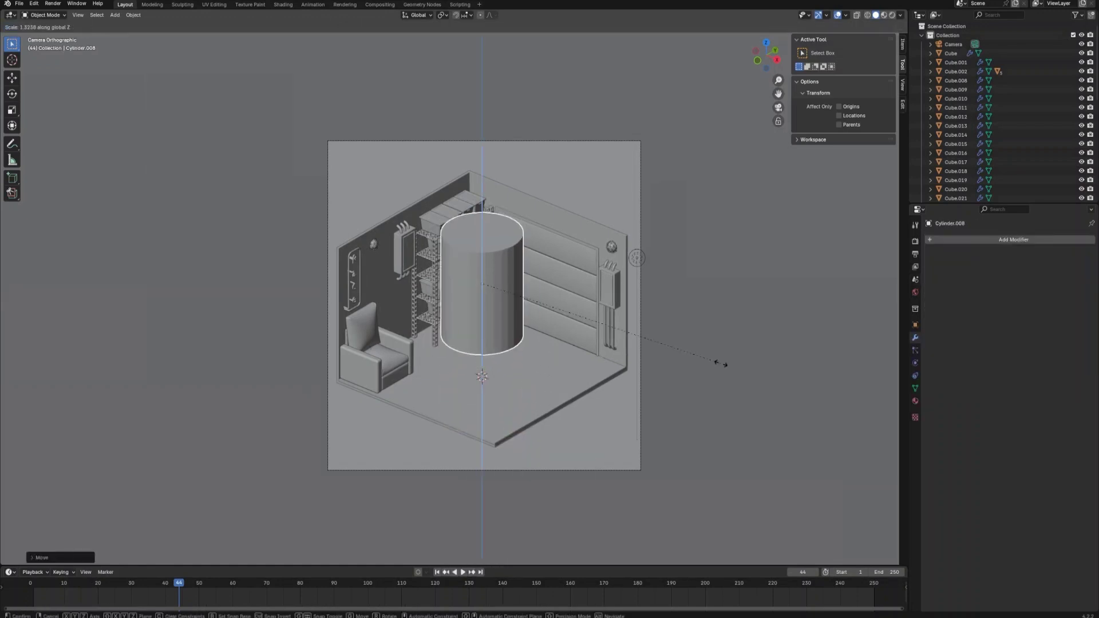
click(514, 286)
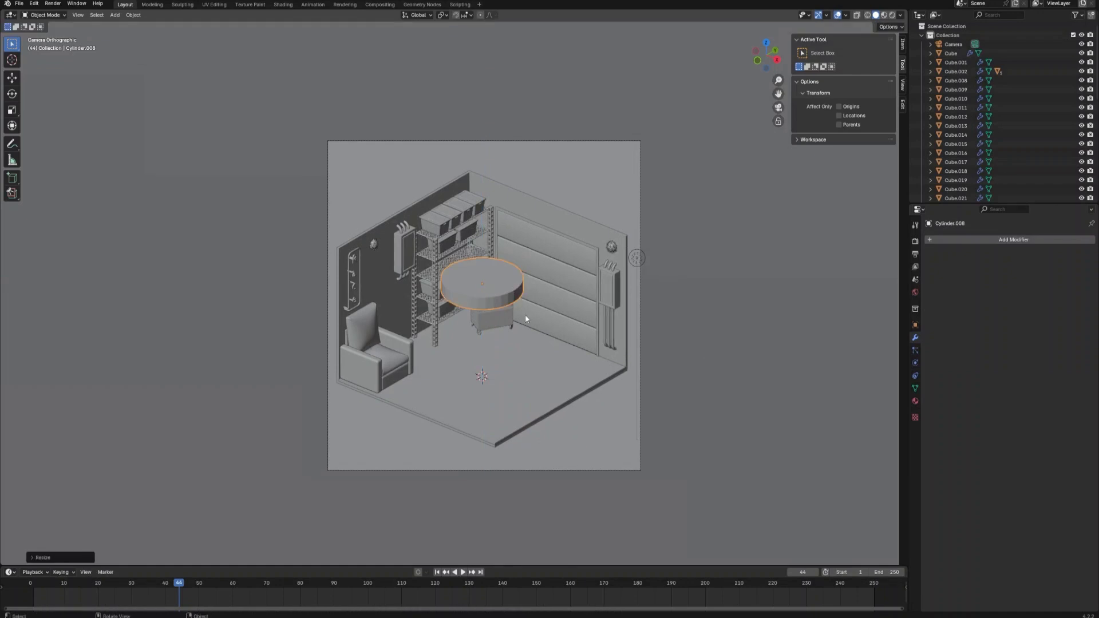
- Shade the disc auto smooth and narrow it along X into an oval
right_click(497, 284)
click(497, 284)
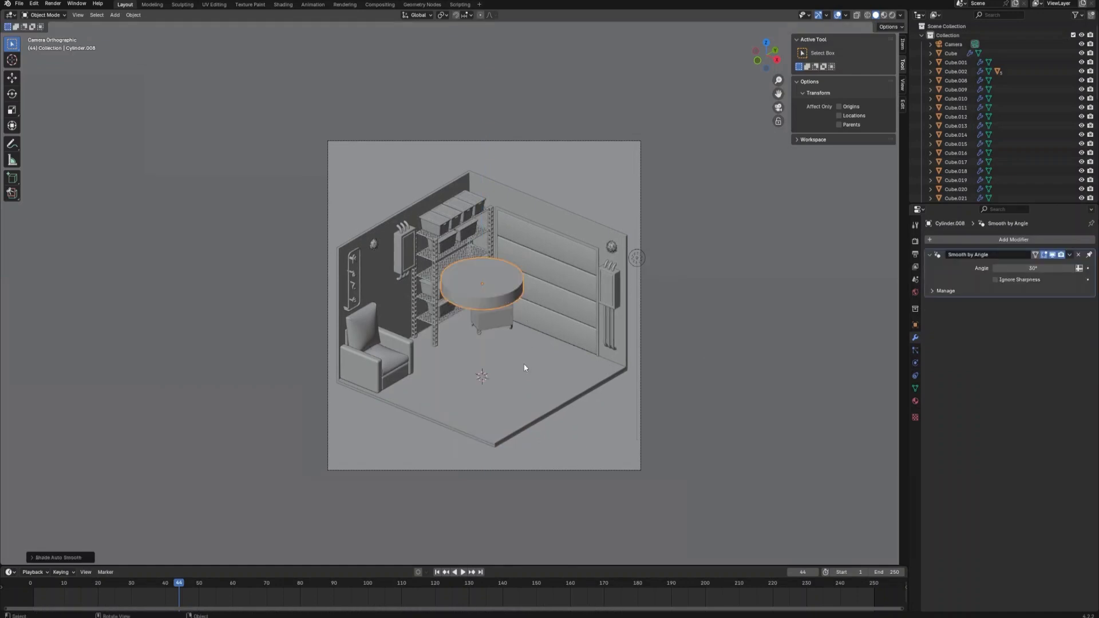
key(s)
click(561, 361)
- Add a cube, raise it to the disc's height and form it into a narrow block overlapping the disc's shelf-wall side
middle_drag(561, 360, 585, 357)
key(shift+a)
mouse_move(573, 357)
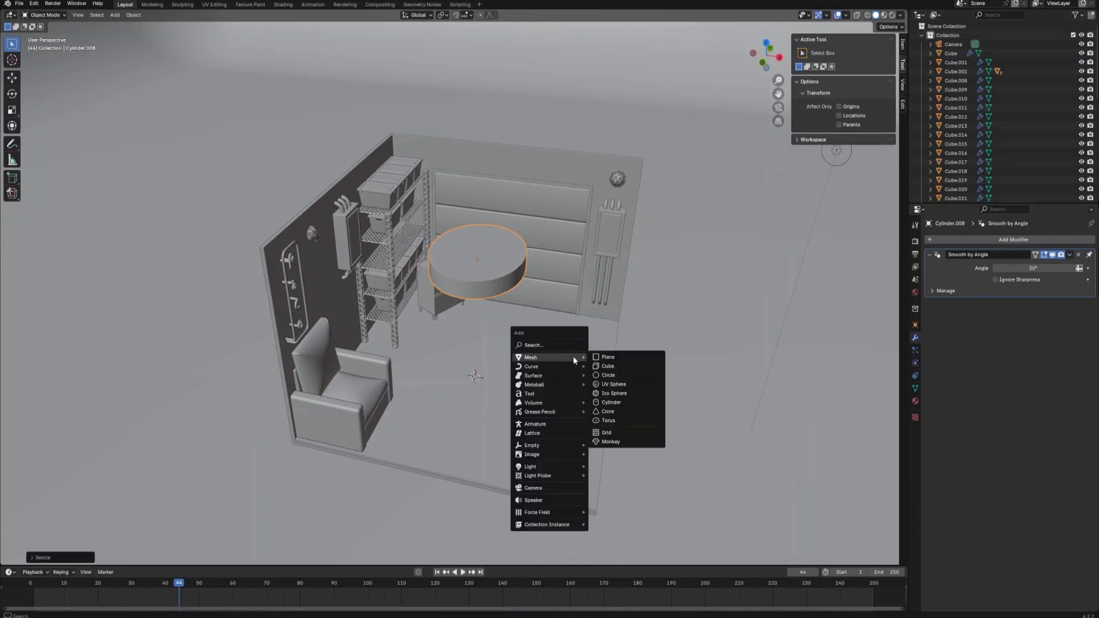
click(606, 366)
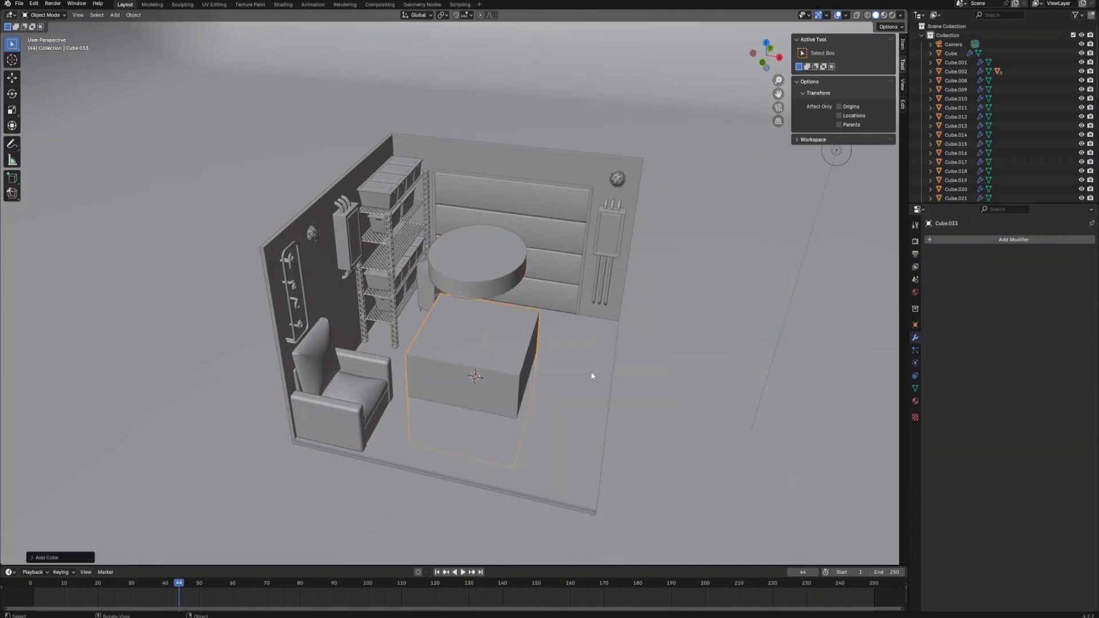
key(g)
key(z)
click(578, 240)
middle_drag(579, 241, 555, 310)
right_click(554, 306)
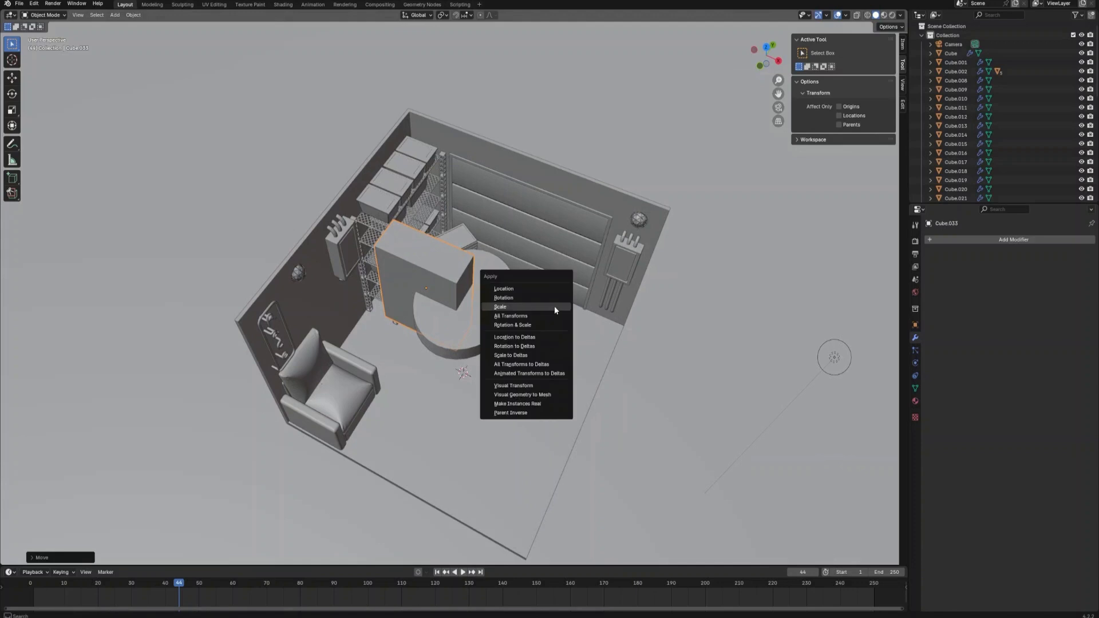
key(Escape)
- Cut a centred edge loop along the block and push its inner end's middle edge about 0.11 m along X into a shallow point
key(Tab)
key(ctrl+r)
click(473, 278)
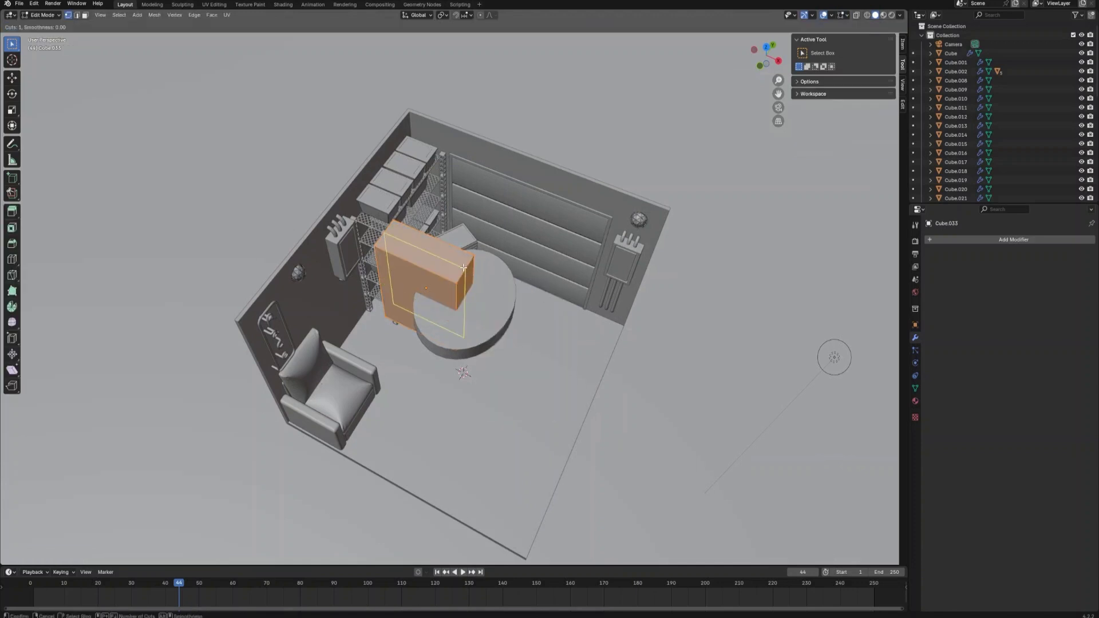
click(472, 275)
key(2)
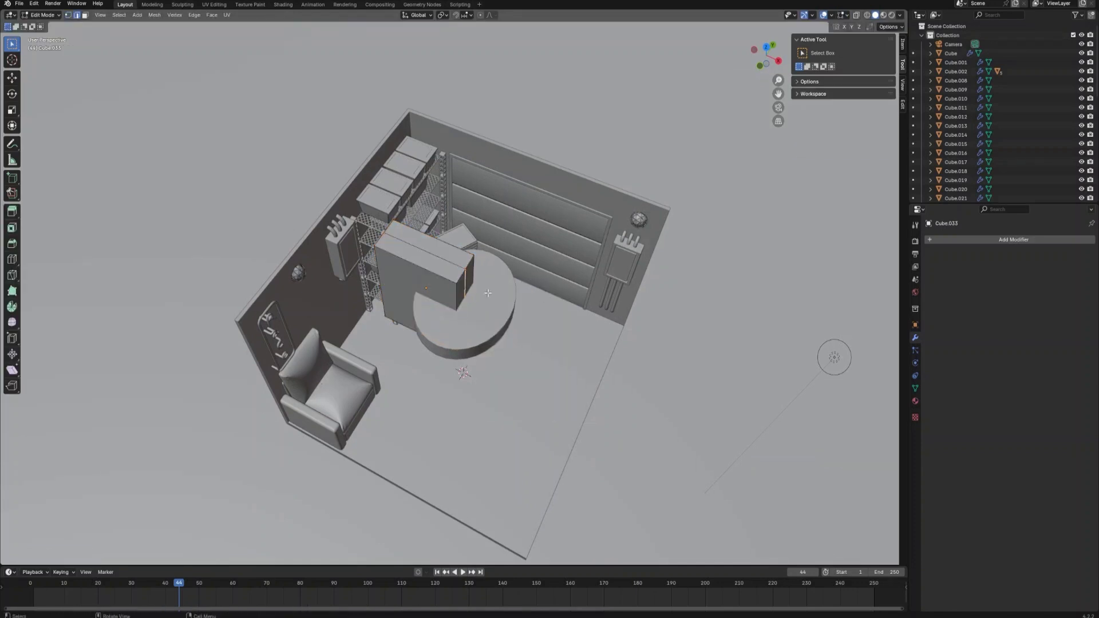
key(g)
key(x)
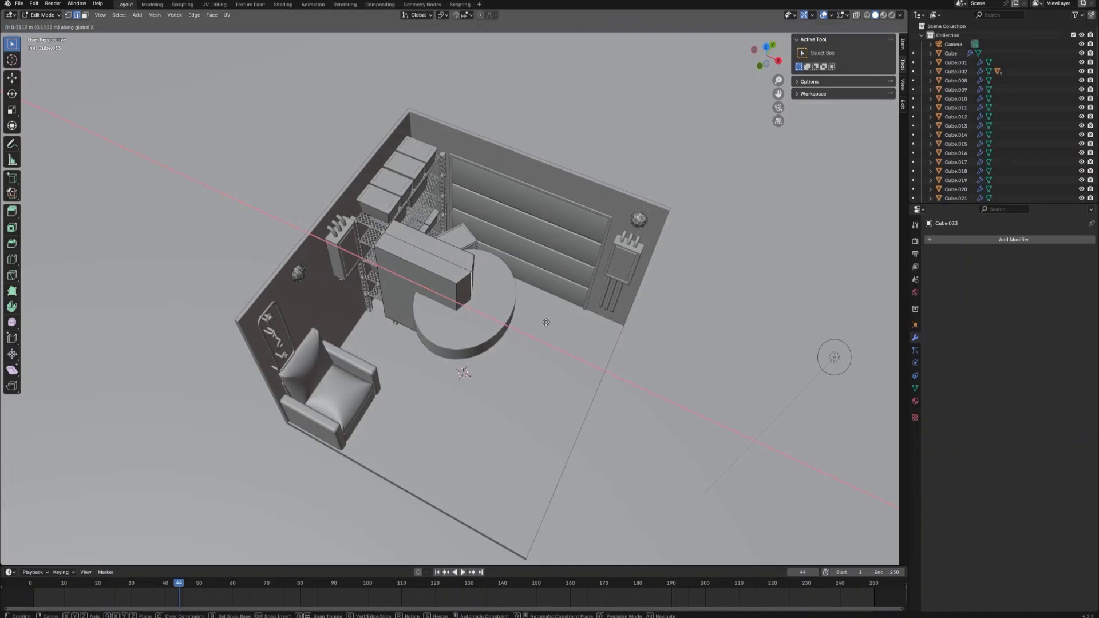
click(546, 323)
- Subtract the pointed block from the oval disc with an Auto Boolean Difference
key(Tab)
shift+click(499, 305)
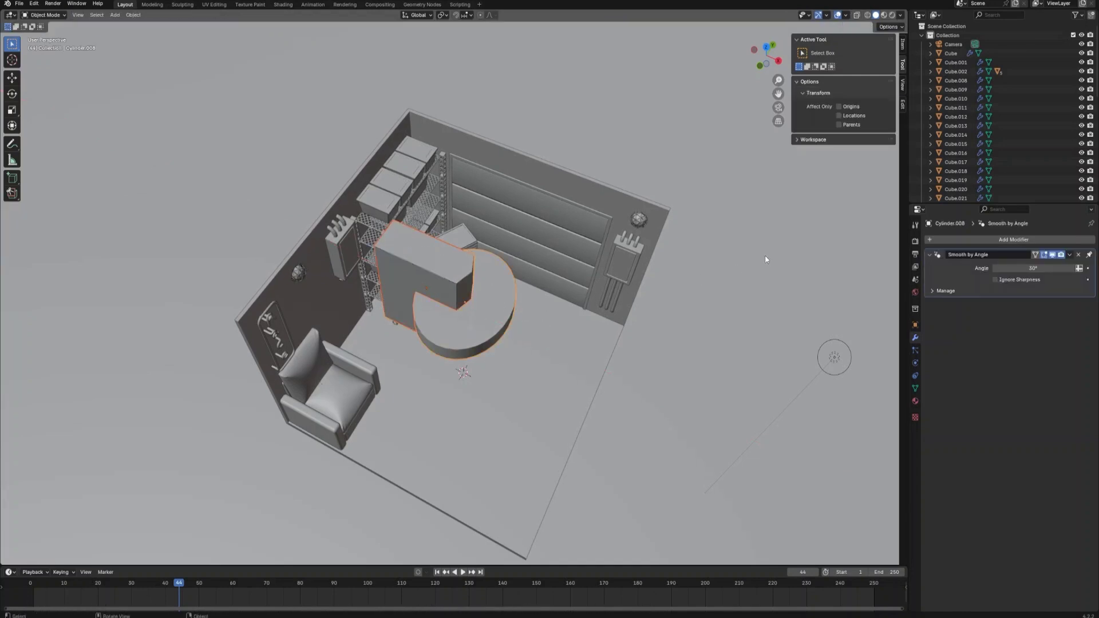
click(904, 103)
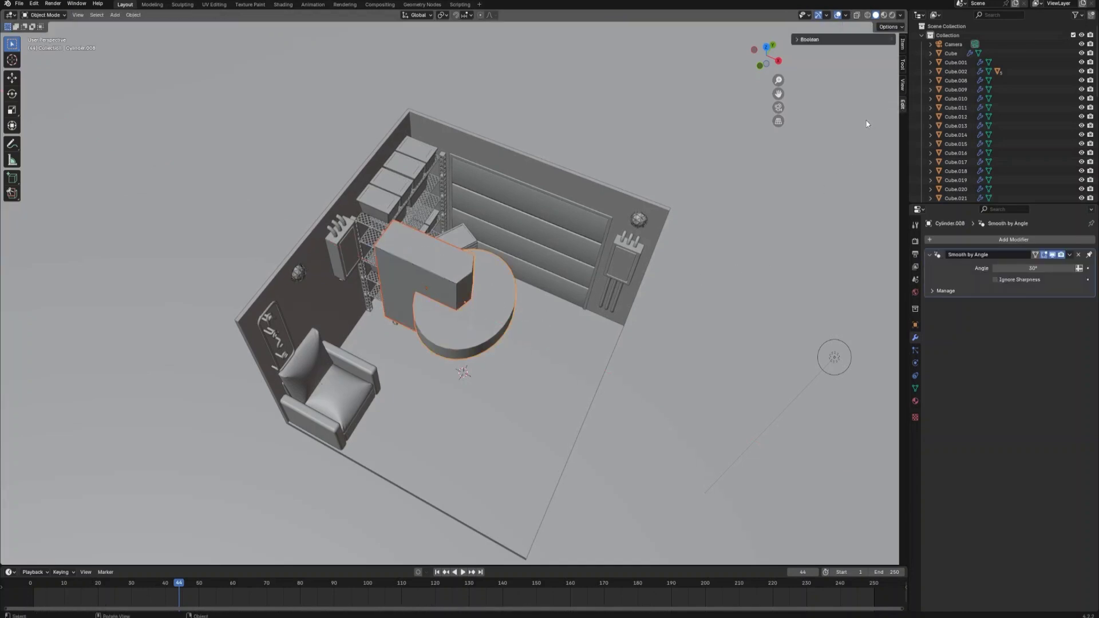
click(830, 40)
click(840, 62)
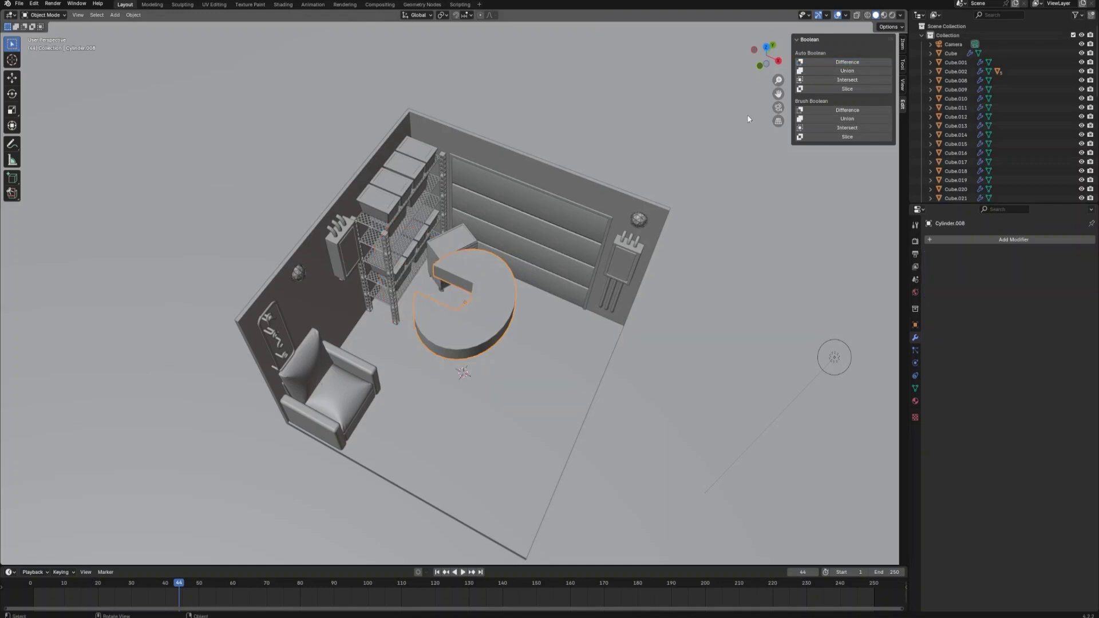
- In top view, apply the notched disc's transform and set its origin to its geometry
click(767, 49)
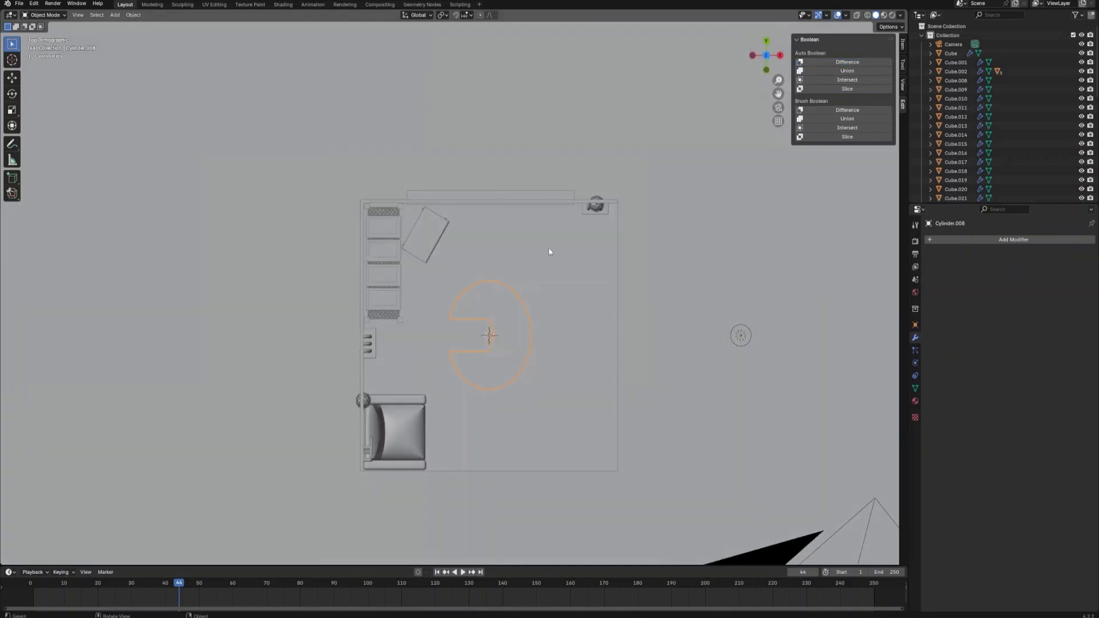
key(ctrl+a)
click(518, 336)
right_click(521, 326)
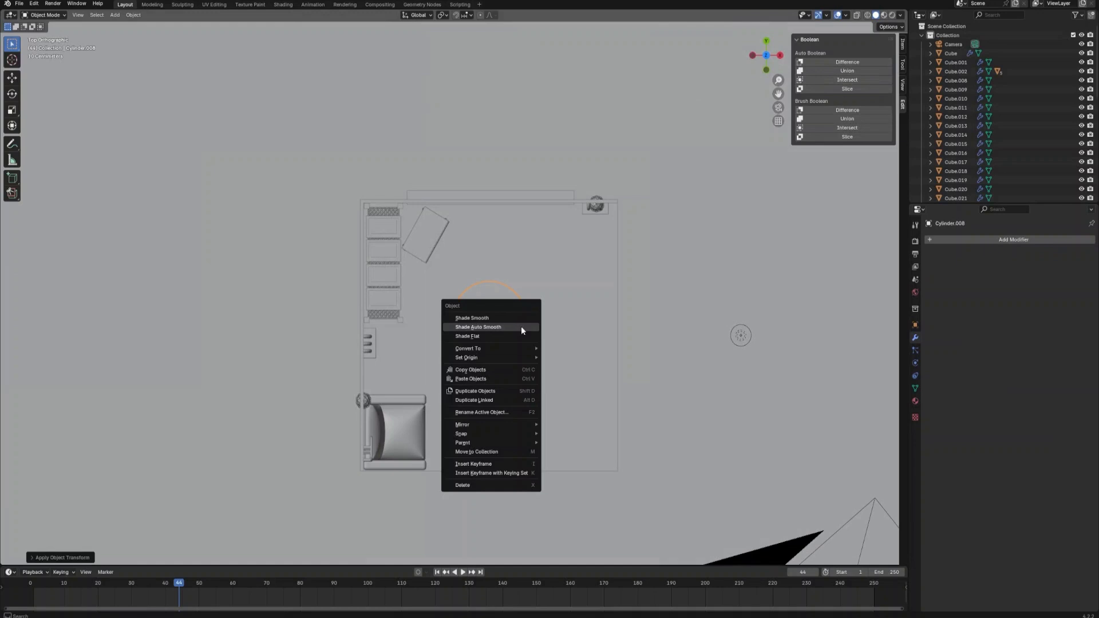
click(569, 365)
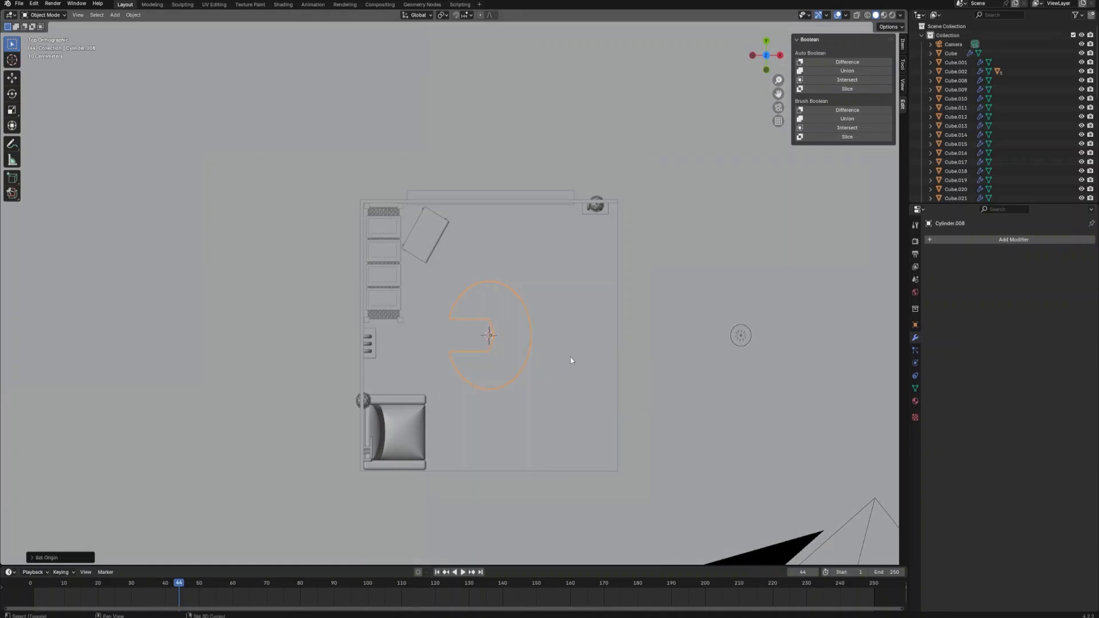
- Rotate the notched disc slightly around Z in top view so its opening tilts
shift+middle_drag(571, 361, 481, 358)
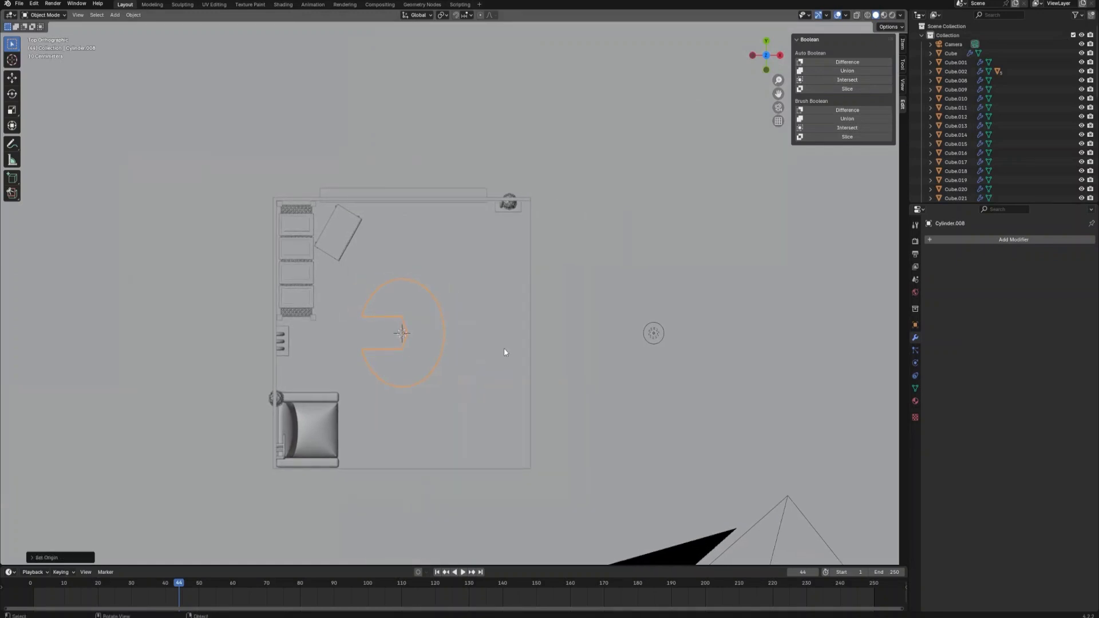
key(r)
click(502, 314)
- Duplicate the notched disc along X beyond the room, mirror the copy with an X scale of -1 and make it slightly smaller
key(shift+d)
key(x)
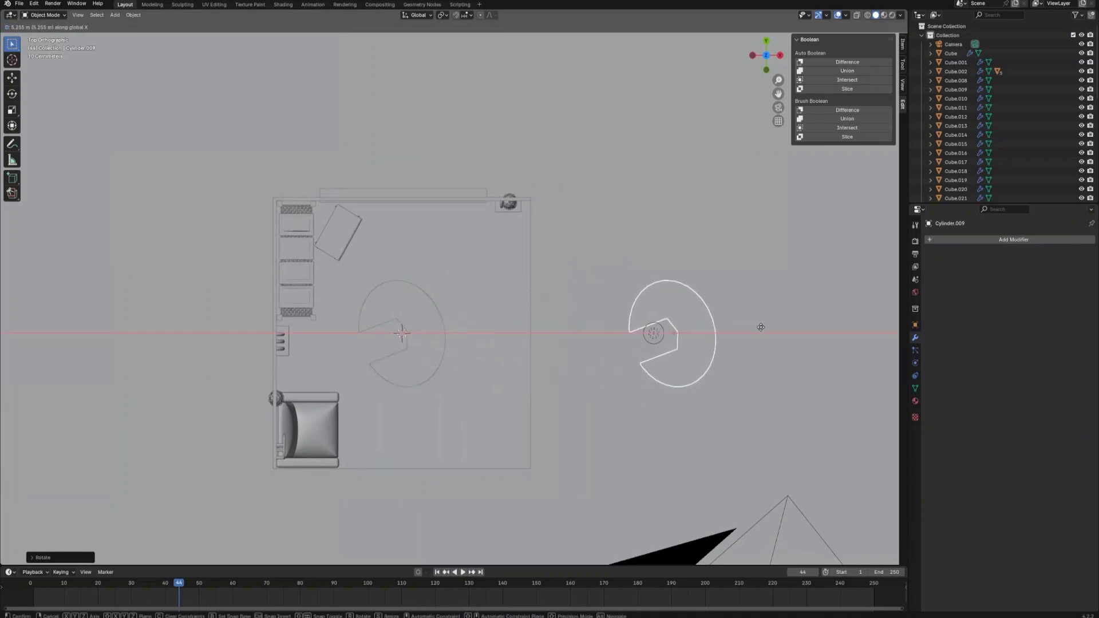
click(761, 332)
text(sx-1)
key(Return)
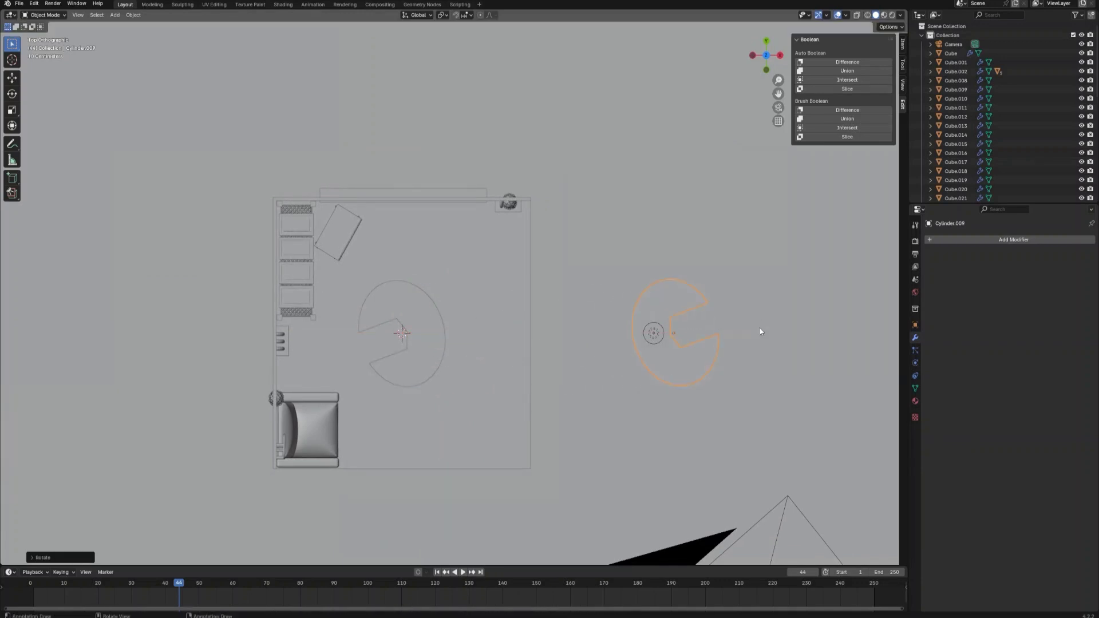
key(g)
key(x)
click(784, 342)
- Add a cube in top view and move it along X to the gap between the two notched discs
key(shift+a)
mouse_move(572, 355)
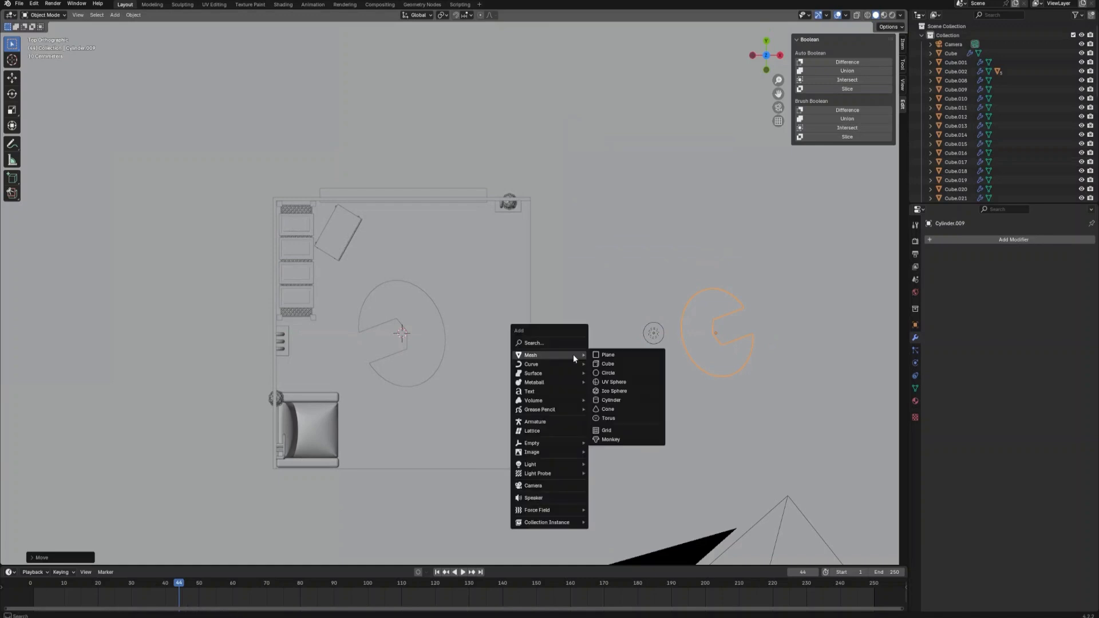
click(610, 356)
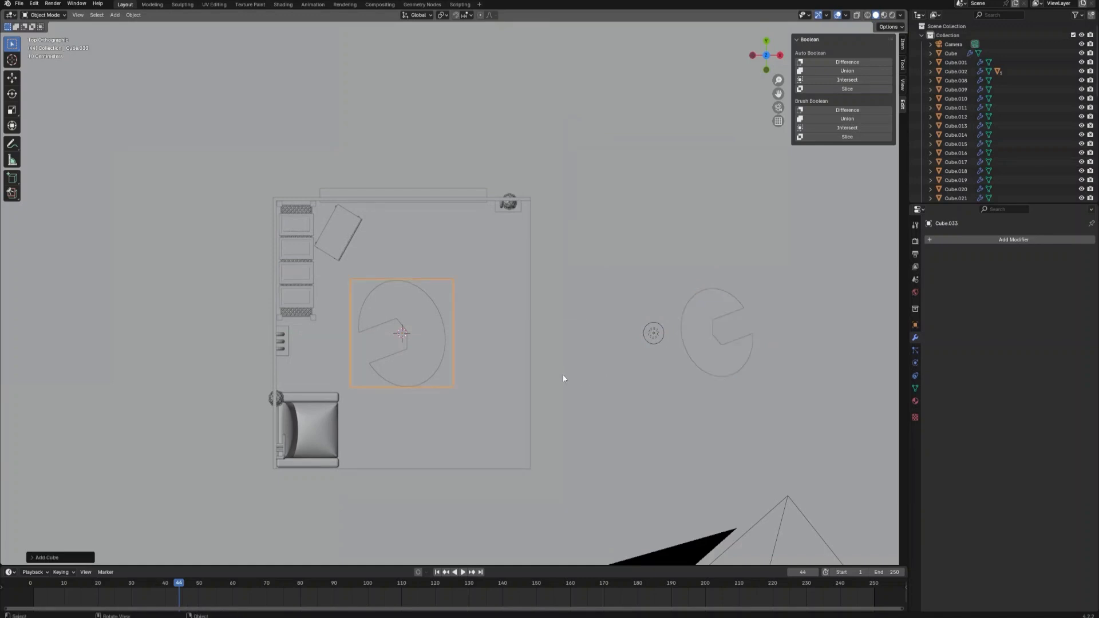
key(g)
key(x)
click(722, 385)
- Narrow the cube along Y, stretch it along X and shift it so it bridges both notched discs as a handle
key(s)
key(y)
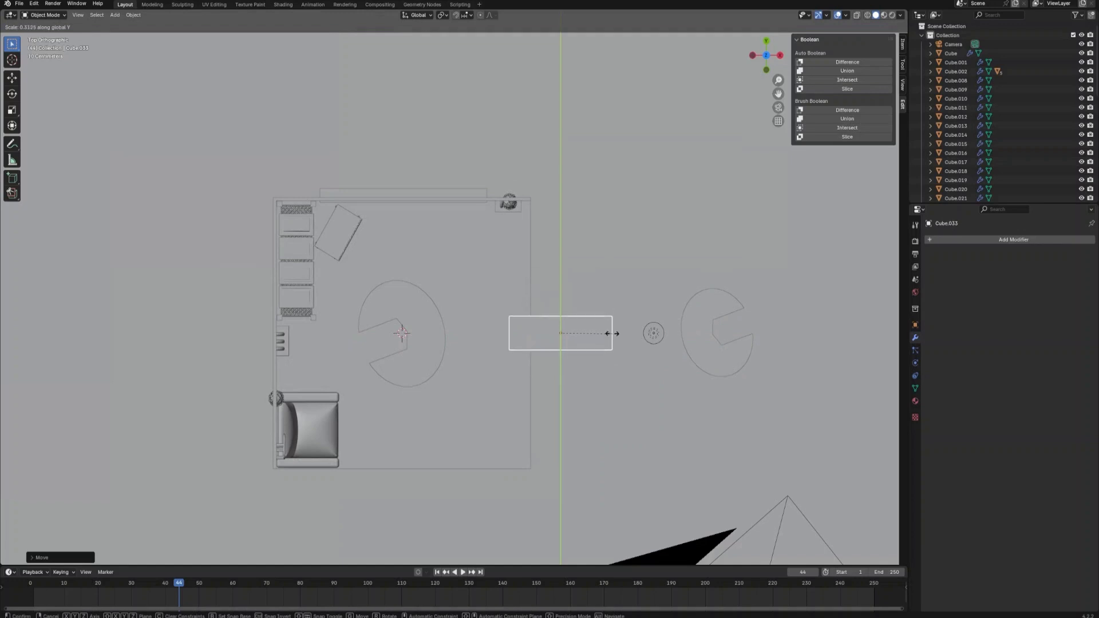
click(612, 334)
key(s)
key(x)
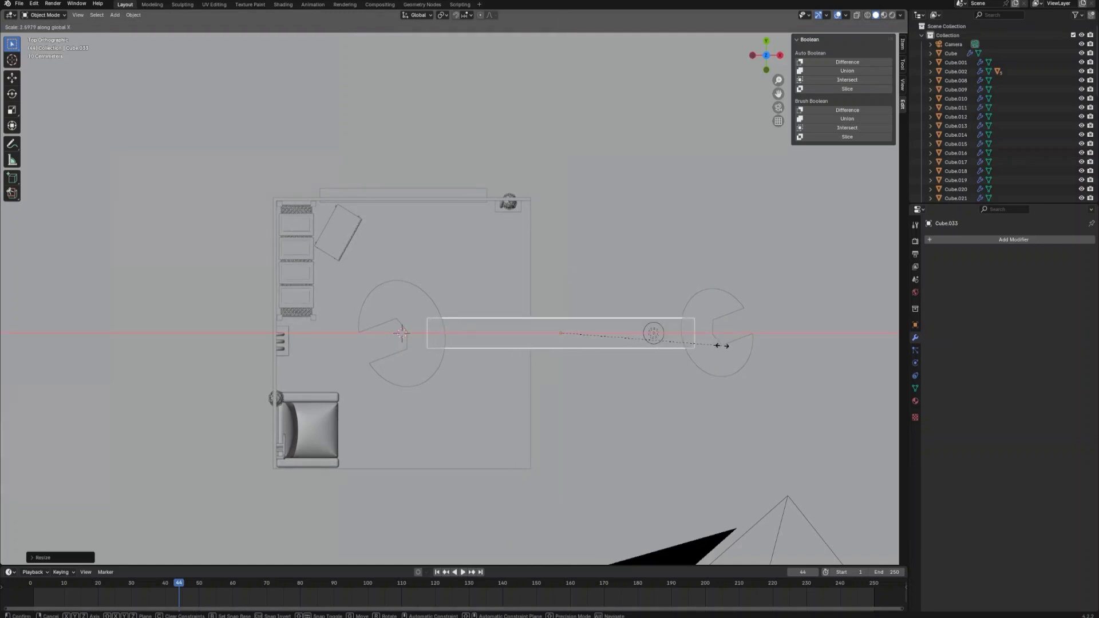
click(723, 348)
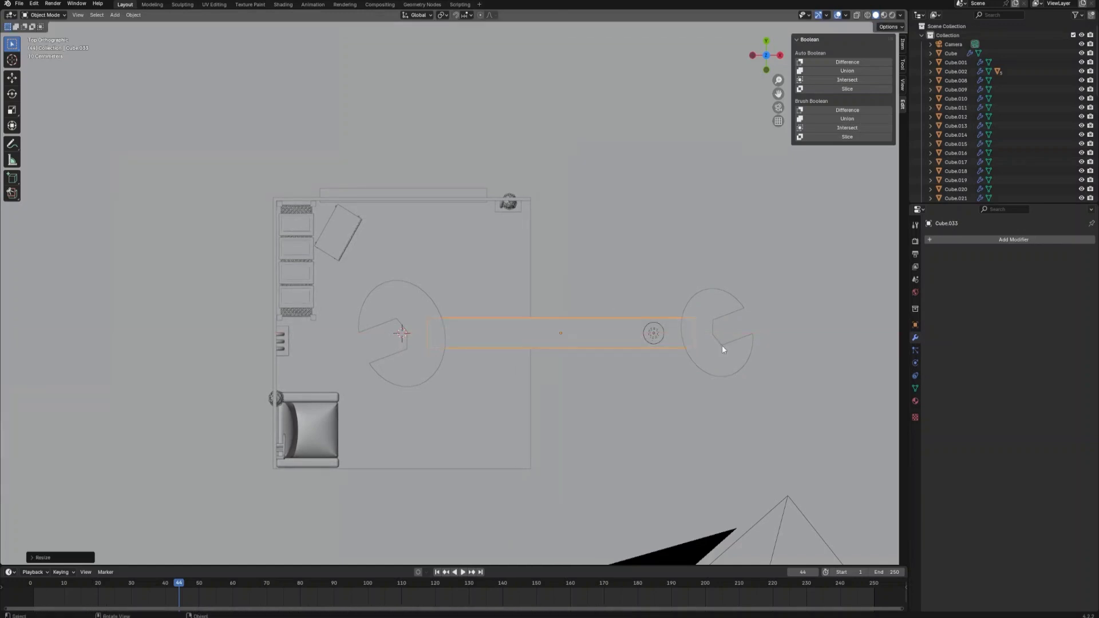
key(g)
key(x)
click(675, 384)
- In front view, flatten the handle along Z until it is thinner than the discs and centre it vertically on them
scroll(676, 385, down, 3)
middle_drag(667, 411, 724, 169)
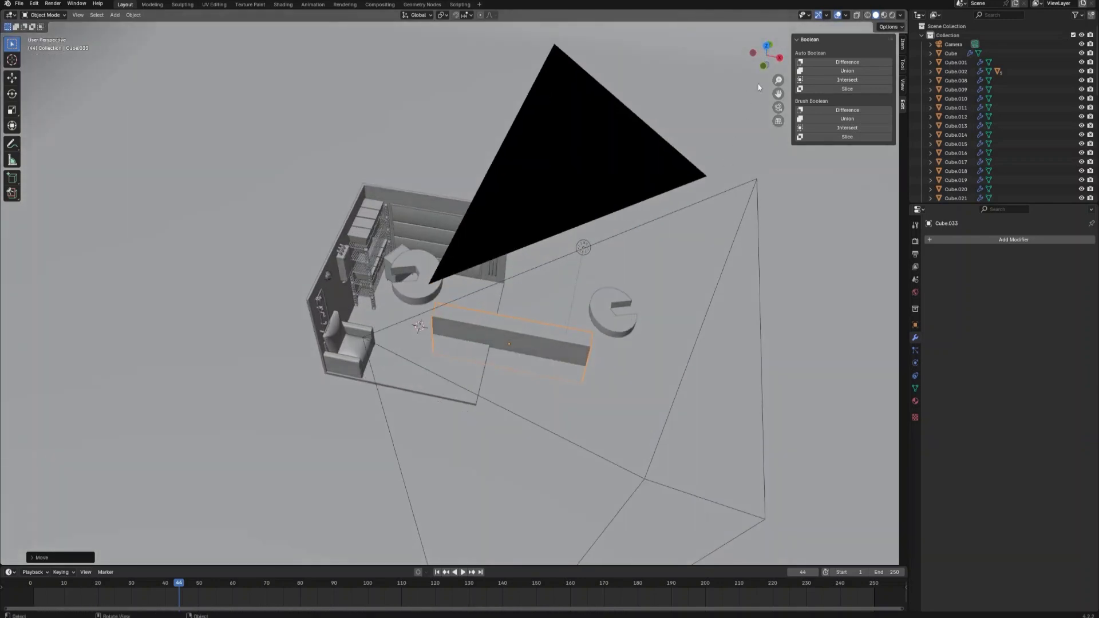
key(KP_1)
key(s)
key(z)
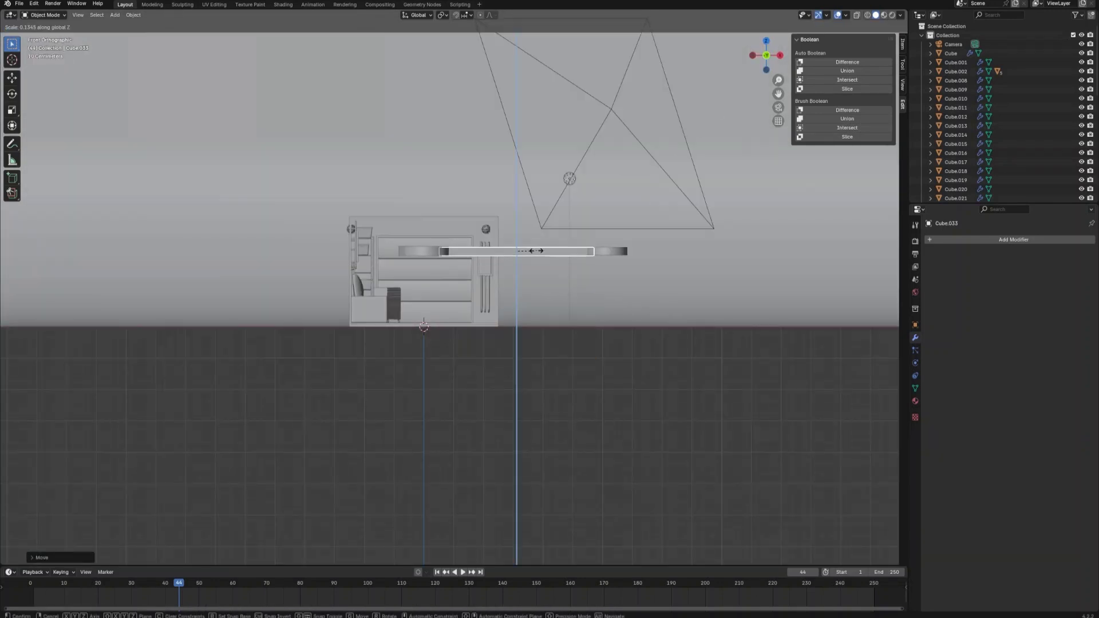
click(621, 284)
scroll(614, 321, up, 4)
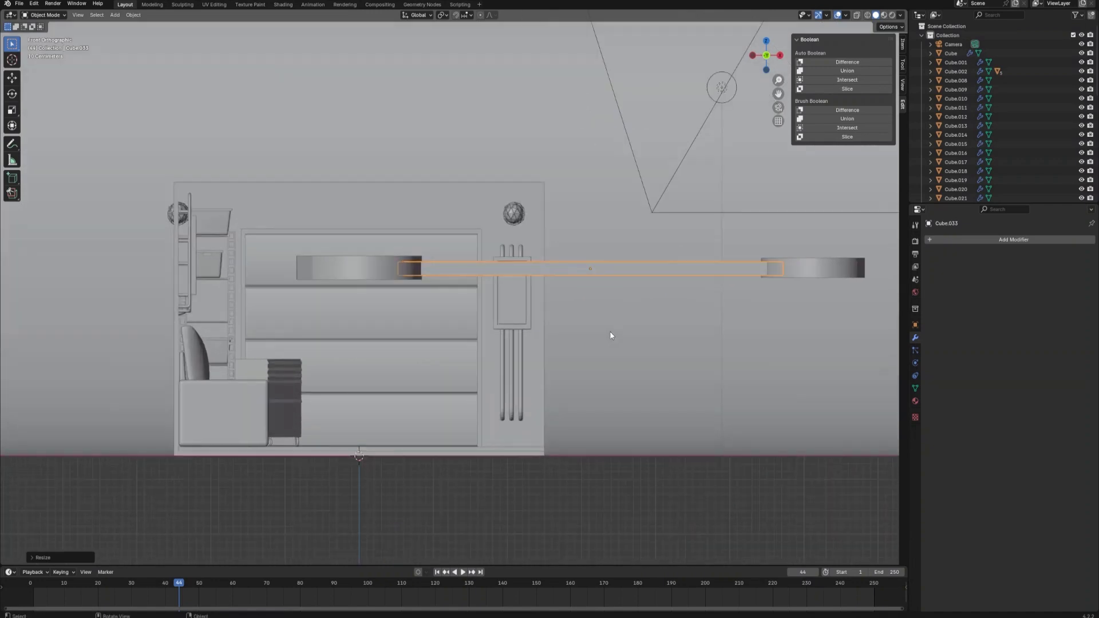
key(g)
key(y)
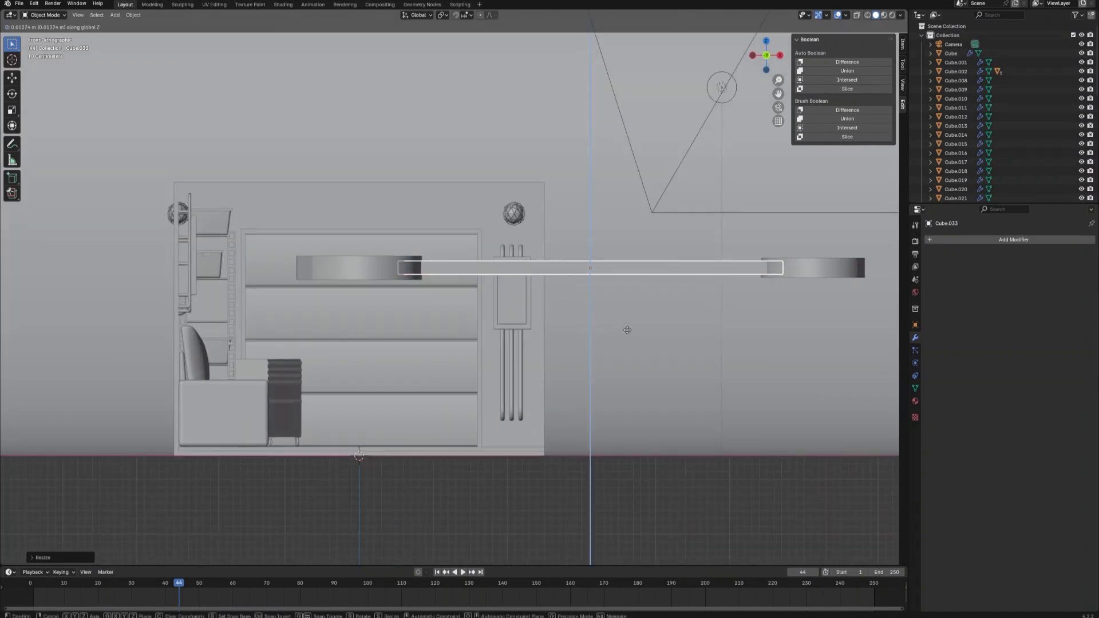
click(628, 330)
- Apply the handle's transform and inset its top face
middle_drag(628, 318, 612, 356)
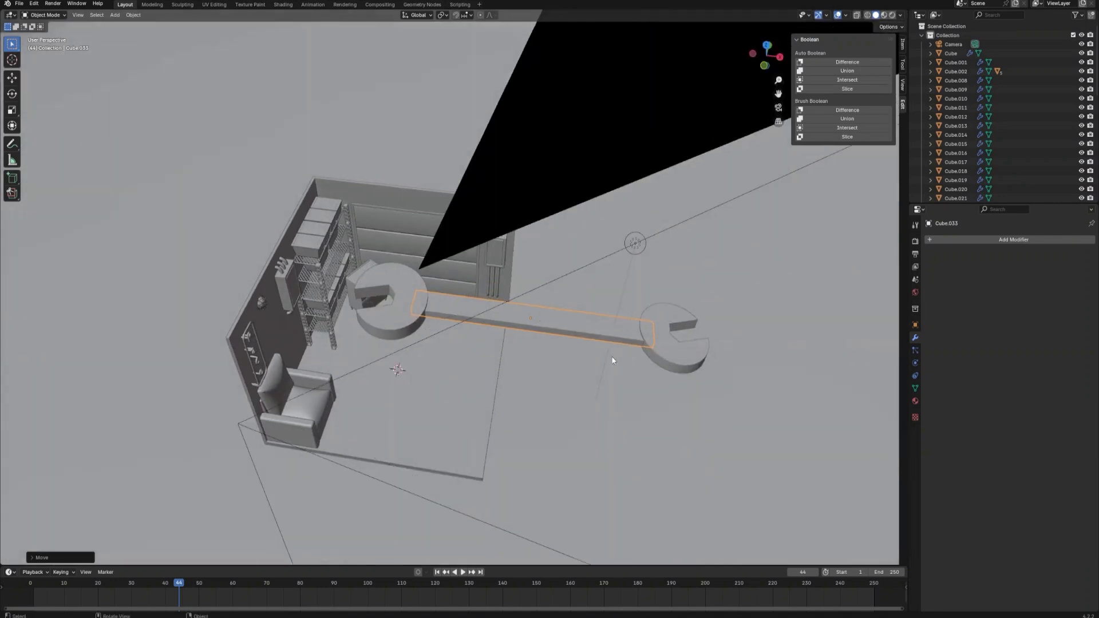
key(ctrl+a)
click(611, 357)
key(Tab)
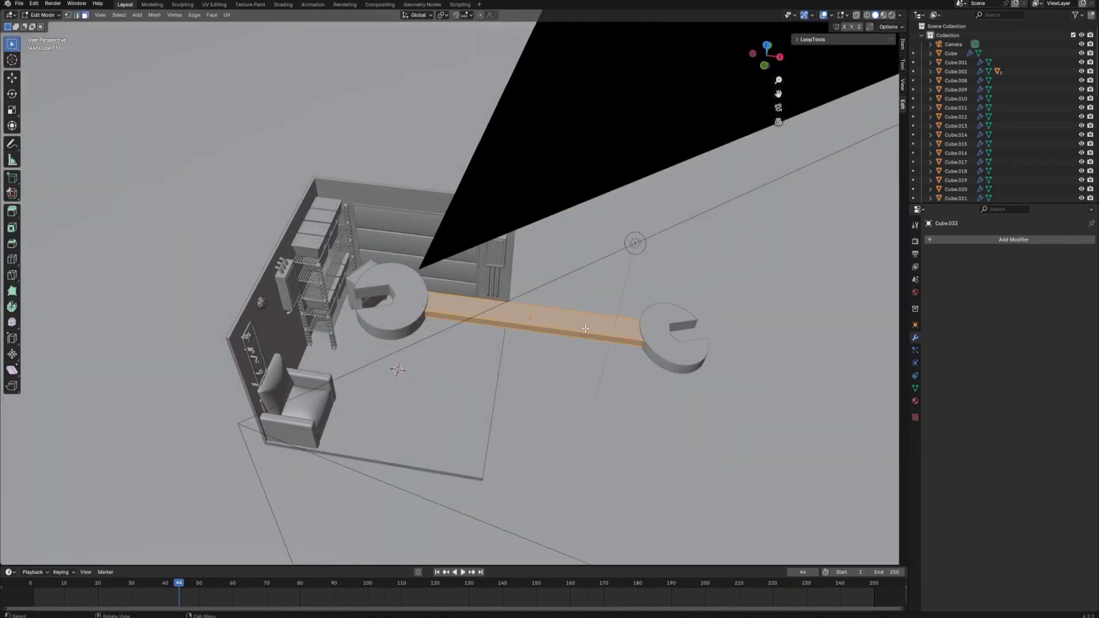
click(586, 329)
mouse_move(585, 329)
middle_down()
mouse_move(577, 284)
mouse_move(584, 343)
middle_up()
scroll(584, 344, up, 2)
key(i)
click(673, 416)
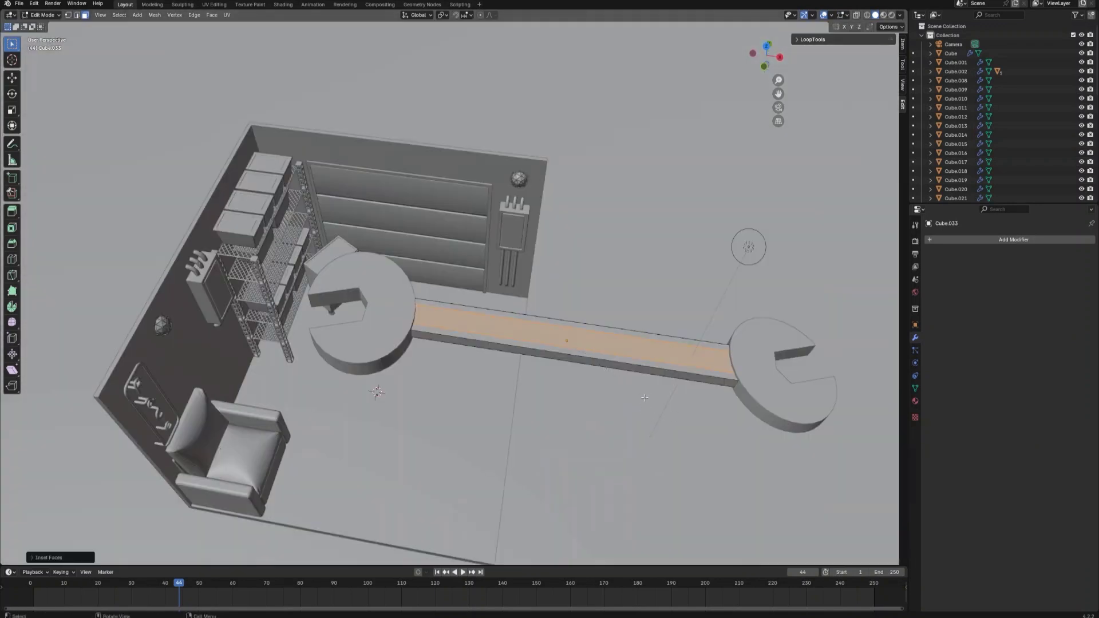
- Extrude the handle's inset top face slightly inward along its normals to form a recess
right_click(645, 398)
click(644, 423)
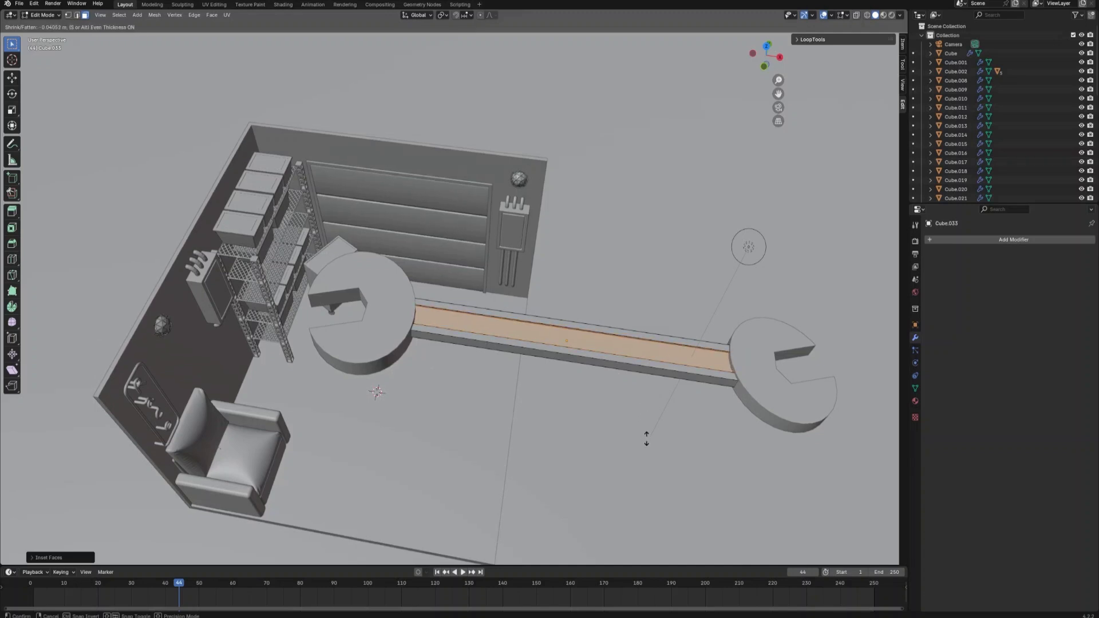
click(620, 397)
key(Tab)
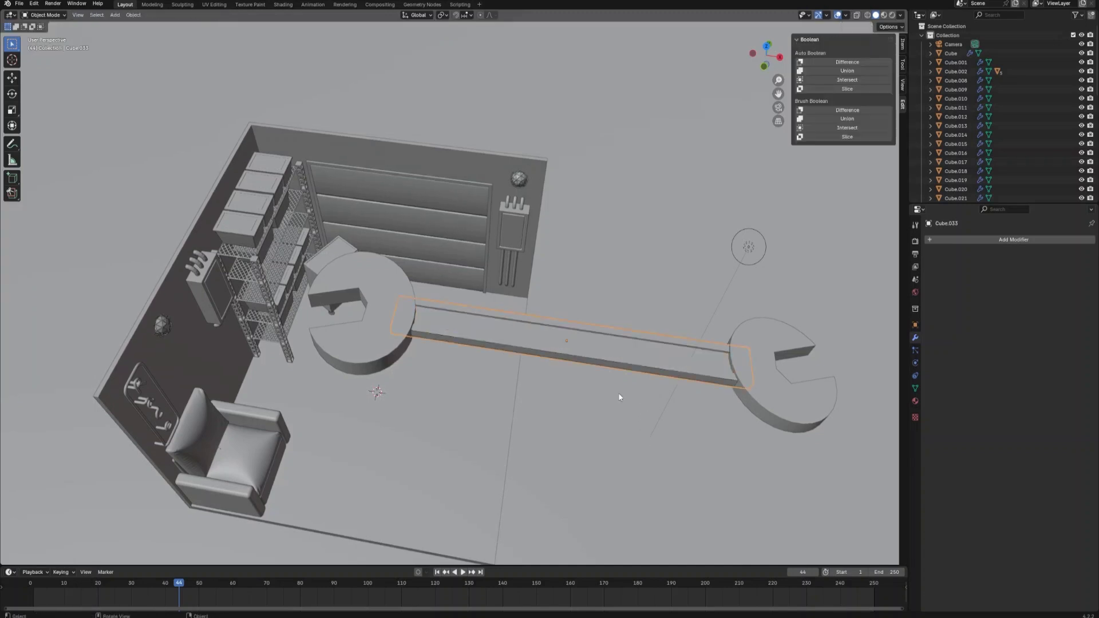
- Add a Bevel modifier to the handle and smooth its shading by a 30° angle
click(1000, 240)
mouse_move(990, 245)
click(1035, 252)
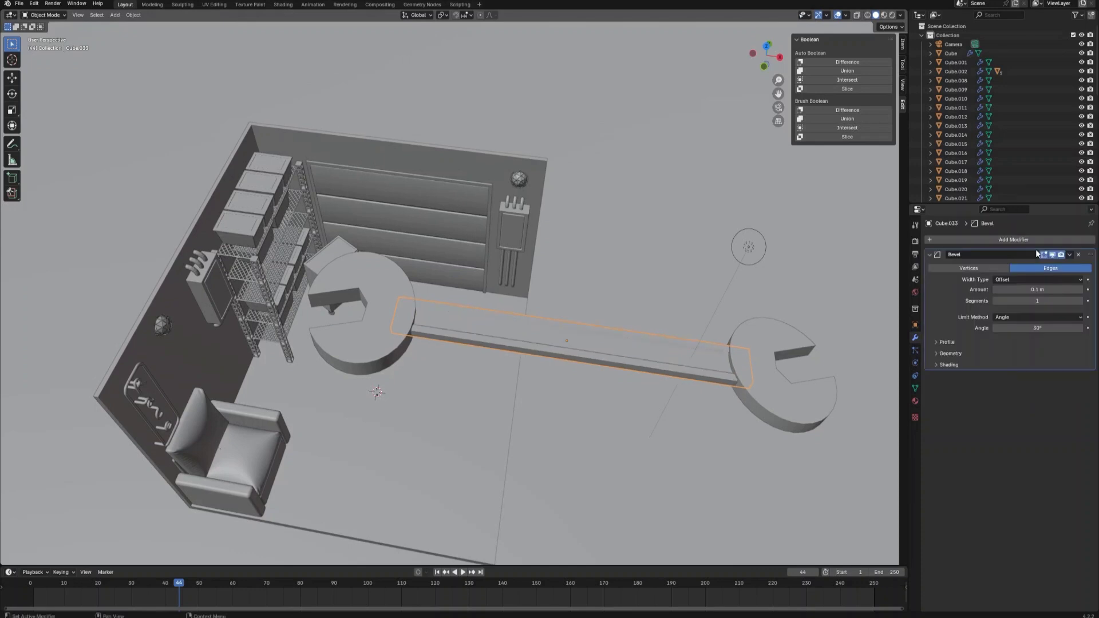
mouse_move(601, 401)
middle_down()
mouse_move(624, 428)
mouse_move(631, 411)
mouse_move(620, 410)
middle_up()
- Select both notched discs together with the handle and scale the whole wrench down
click(676, 344)
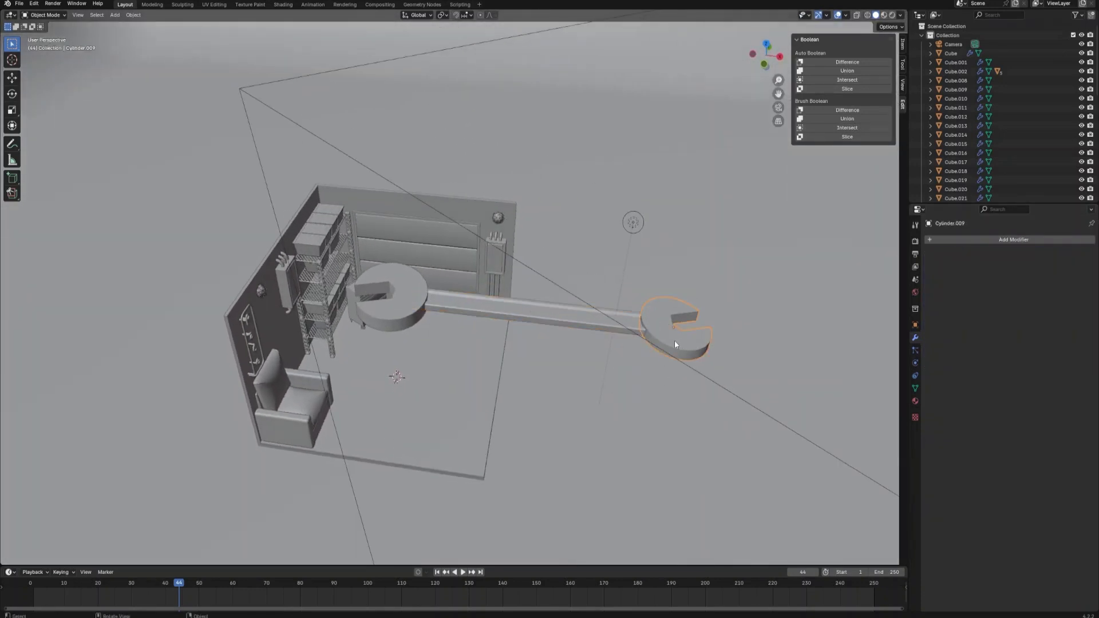
shift+click(423, 318)
shift+click(459, 308)
middle_drag(458, 308, 632, 342)
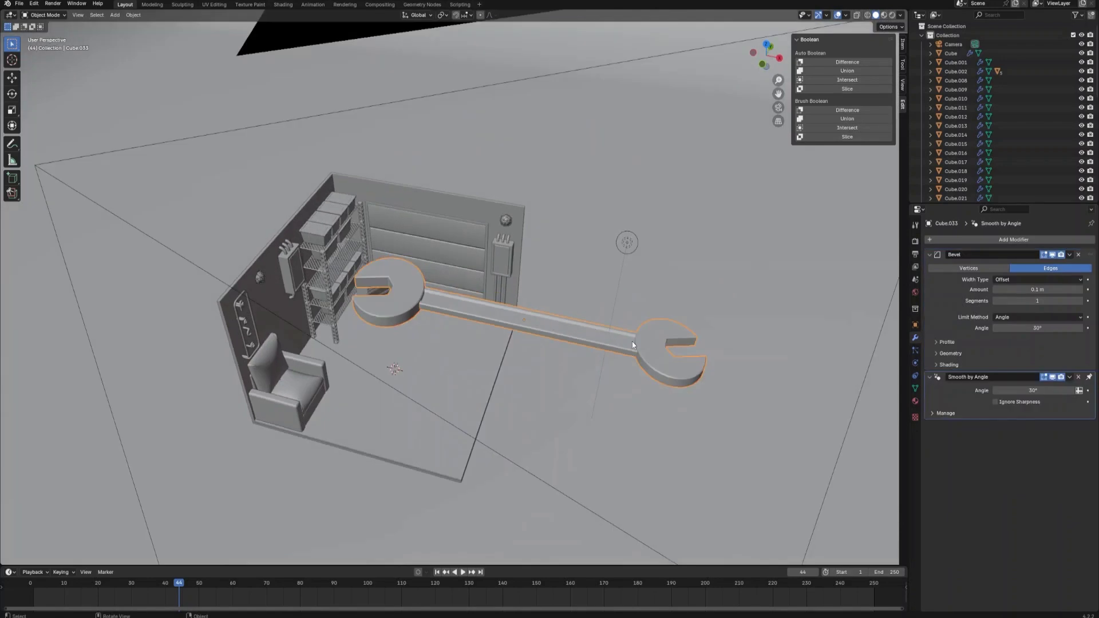
key(s)
click(594, 341)
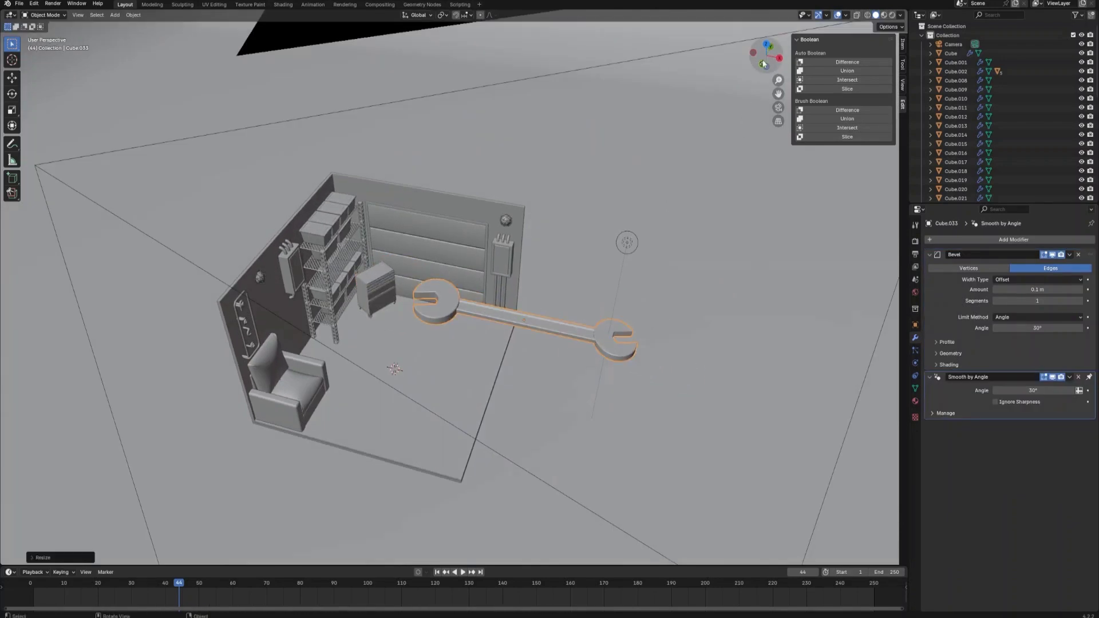
- In top view, move the wrench over the drawer cabinet and scale it down to fit the cabinet's top
click(769, 49)
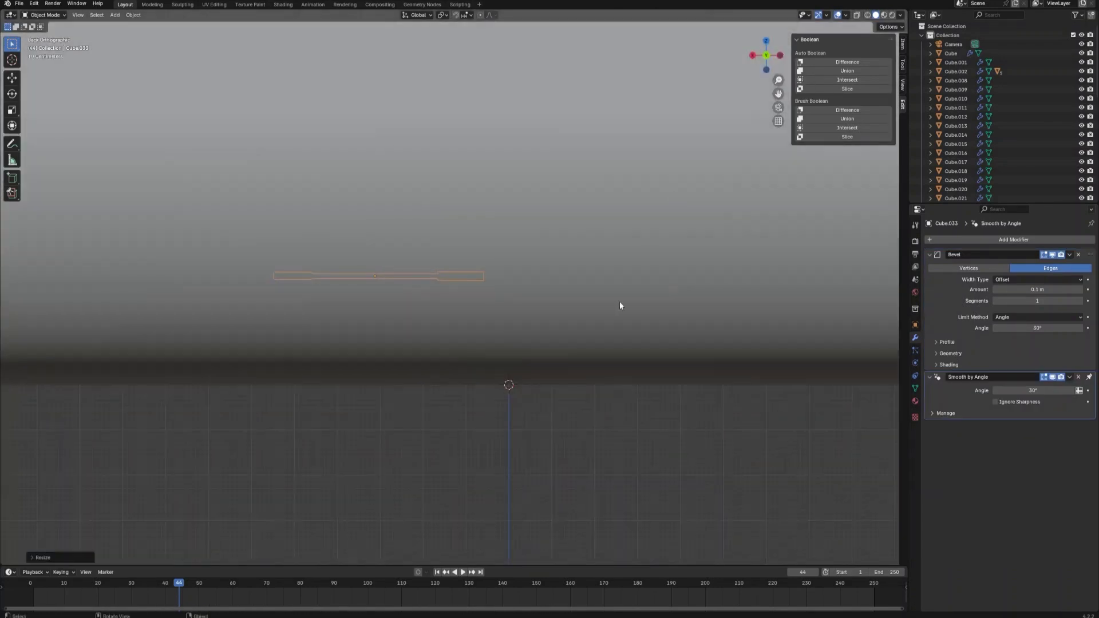
click(766, 41)
scroll(628, 374, up, 2)
key(g)
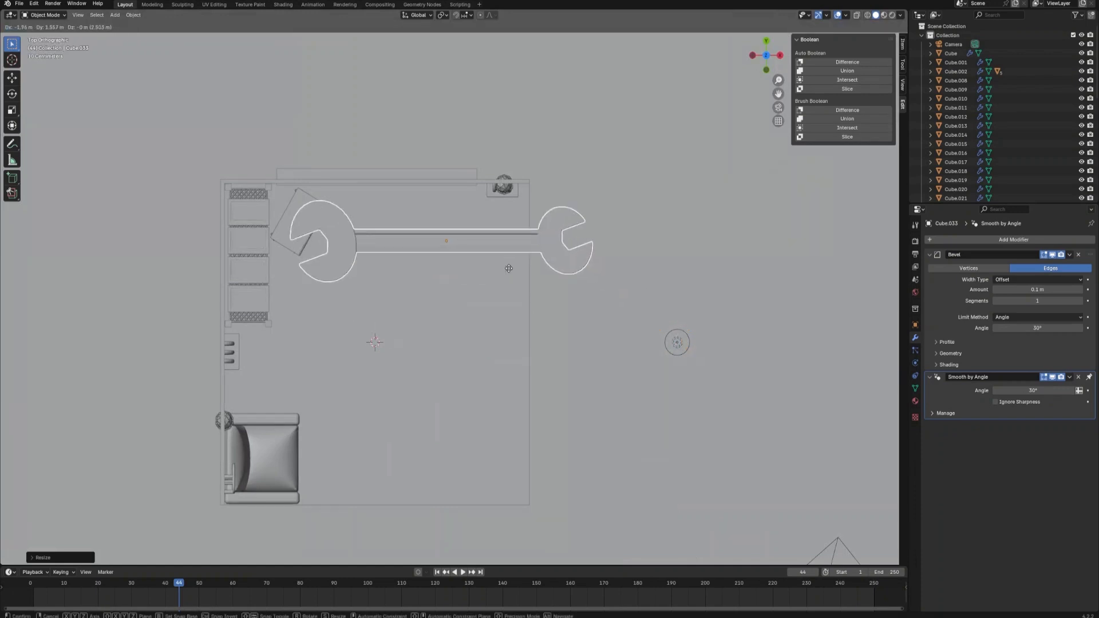
click(509, 269)
key(s)
key(shift+z)
scroll(672, 235, up, 3)
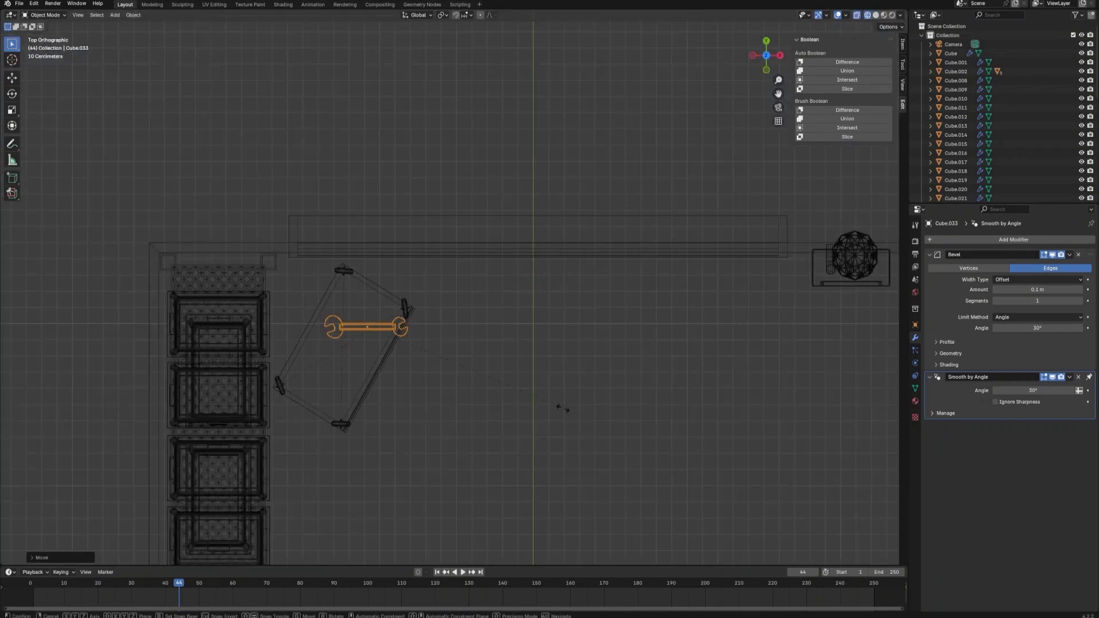
click(550, 400)
key(g)
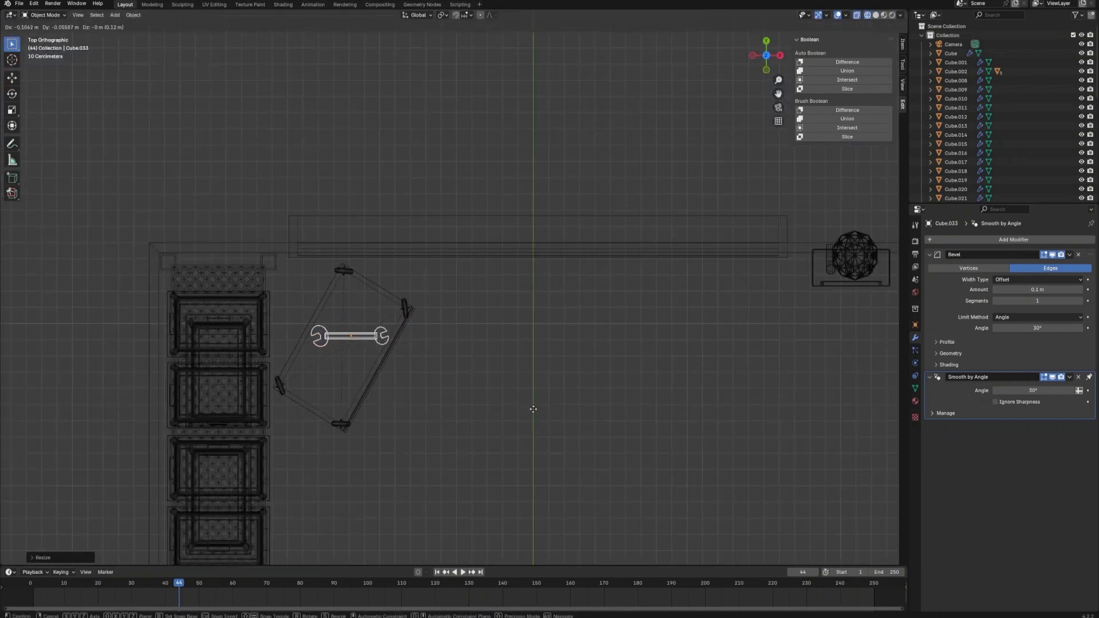
right_click(525, 412)
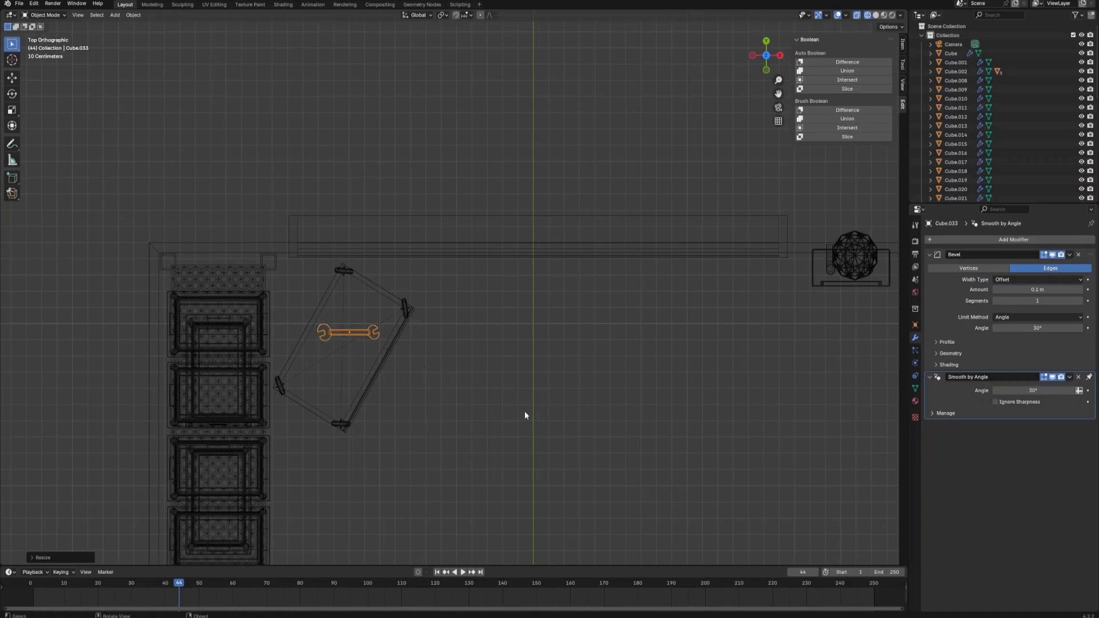
- Rotate the wrench diagonally and move it near the cabinet top's rear end
key(r)
click(461, 522)
key(g)
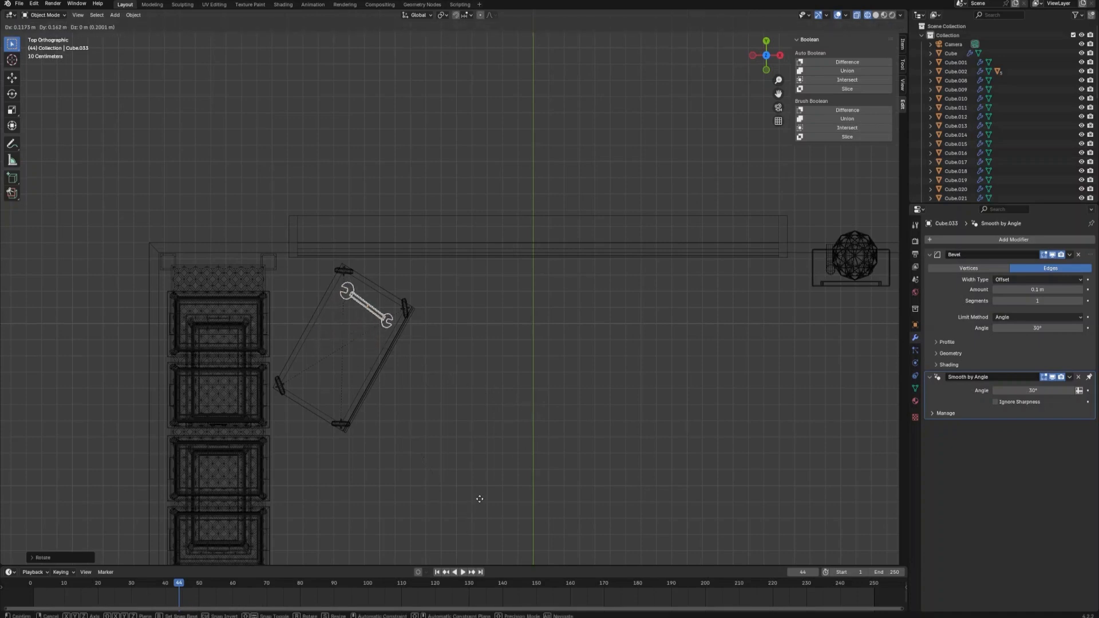
click(480, 499)
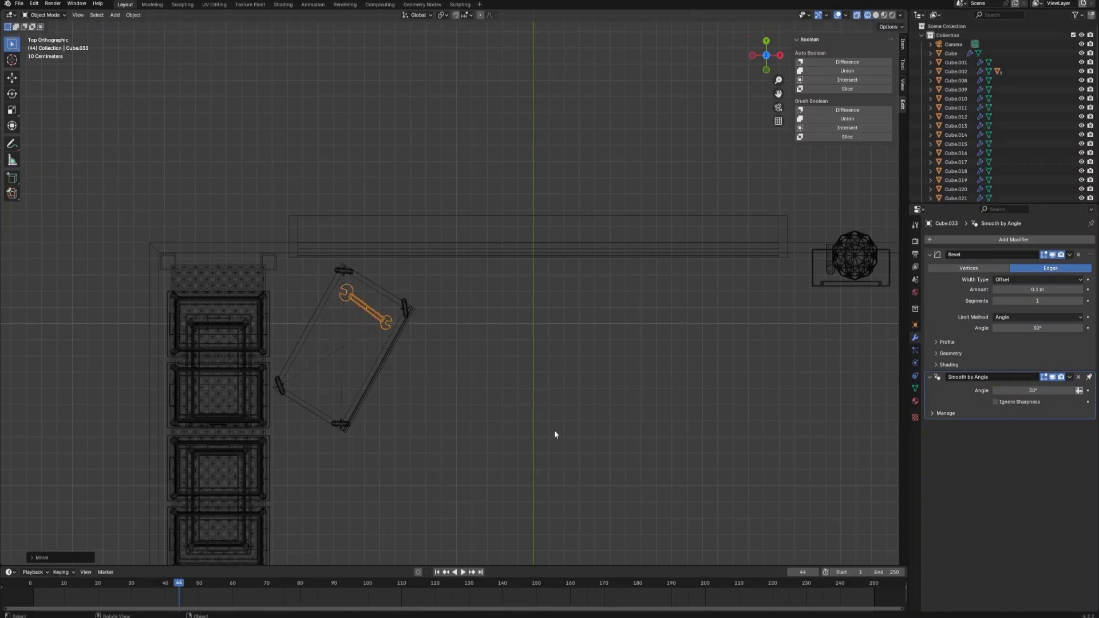
- In right view, lower the wrench along Z onto the cabinet's top surface
click(780, 55)
scroll(532, 297, up, 5)
key(g)
key(z)
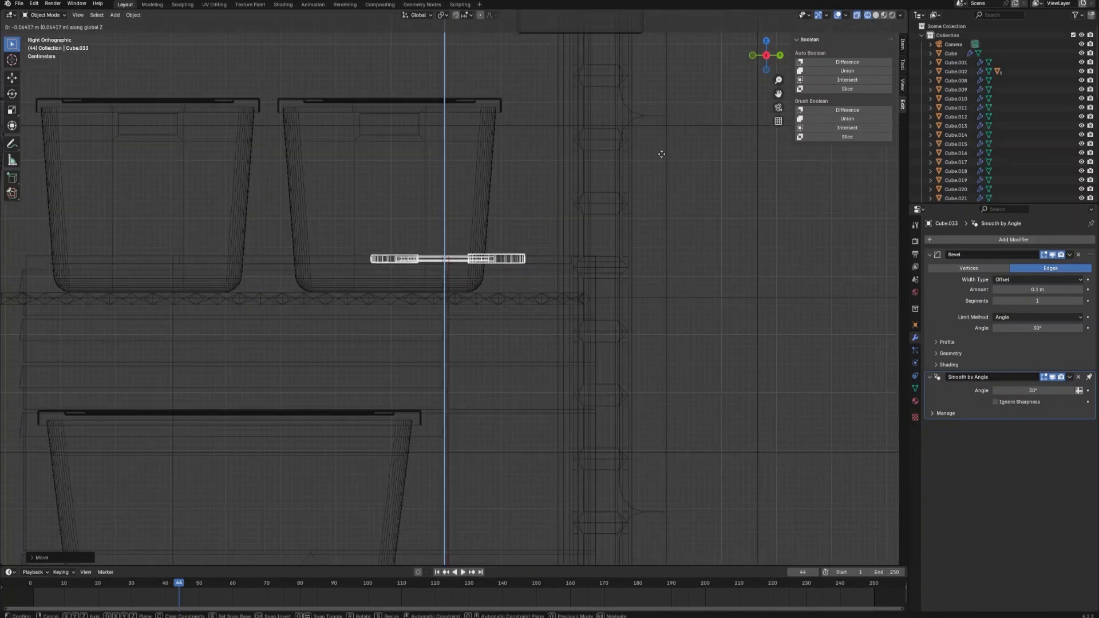
click(658, 152)
- Duplicate the wrench beside the first in top view, scale the copy slightly smaller and rotate it to a flatter angle
click(767, 43)
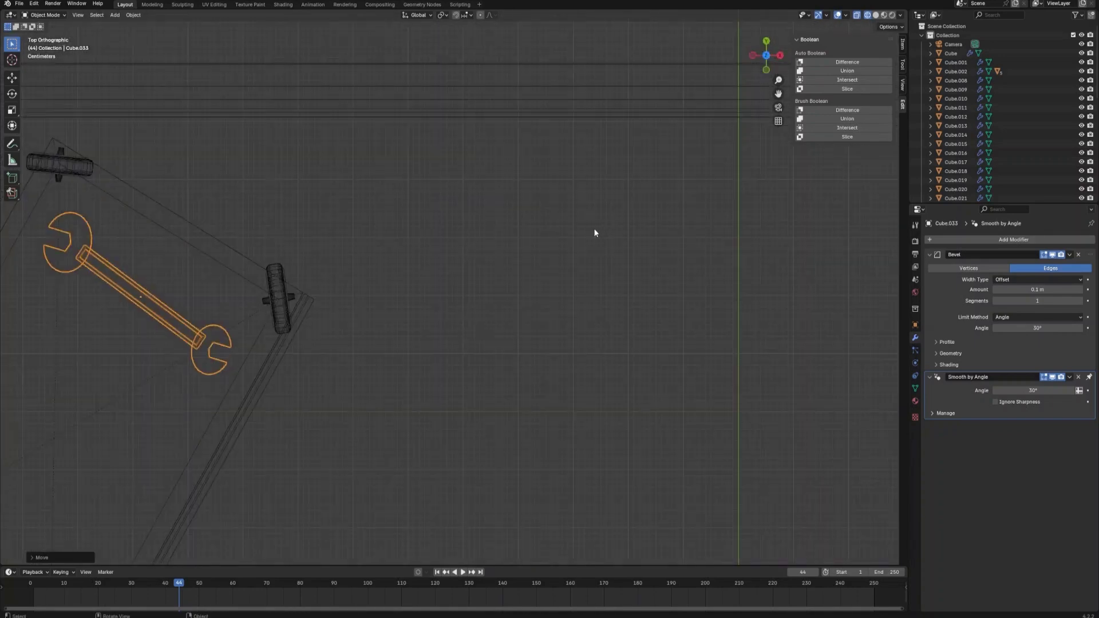
scroll(593, 228, down, 2)
shift+middle_drag(497, 297, 634, 226)
key(shift+d)
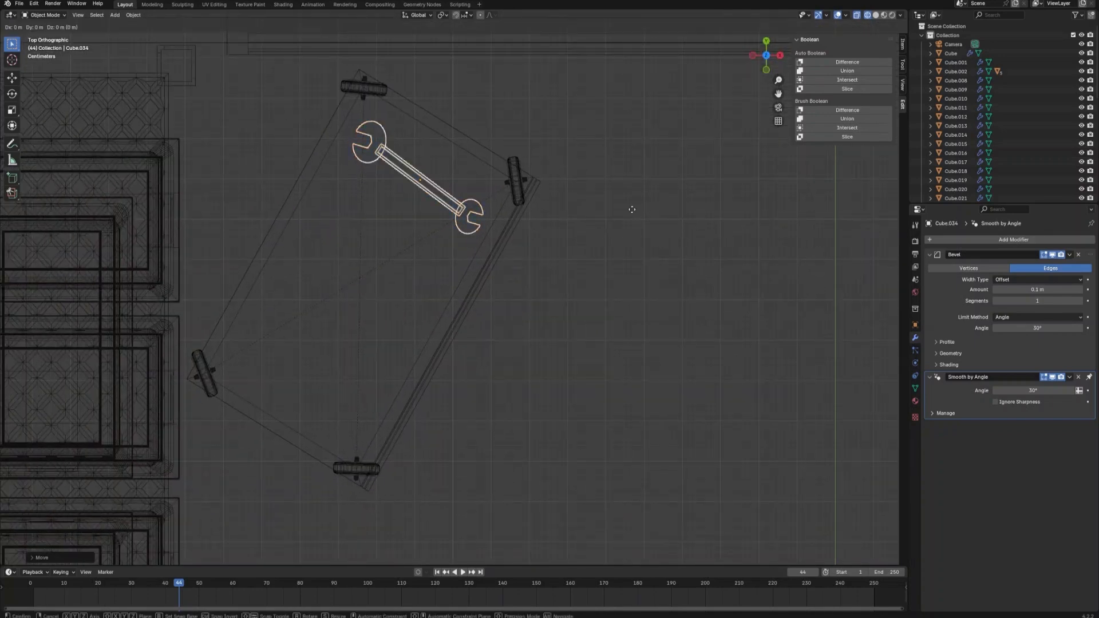
click(600, 249)
key(s)
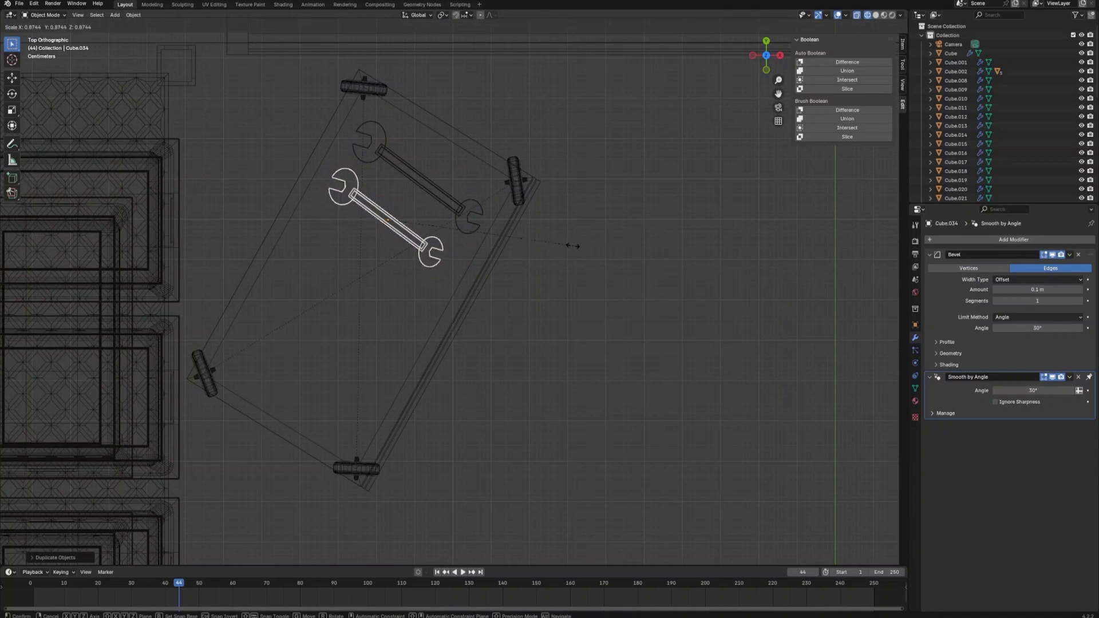
click(572, 242)
key(r)
click(574, 208)
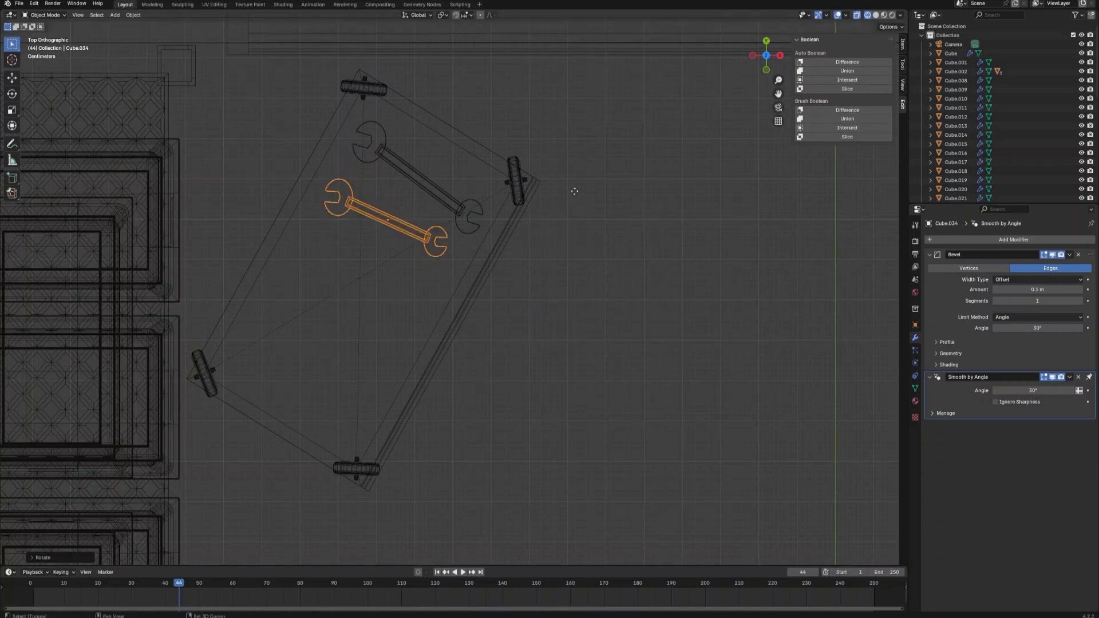
- Duplicate the second wrench as a third, slightly enlarge it, rotate it to a steeper angle and adjust its position
key(shift+d)
click(608, 228)
key(s)
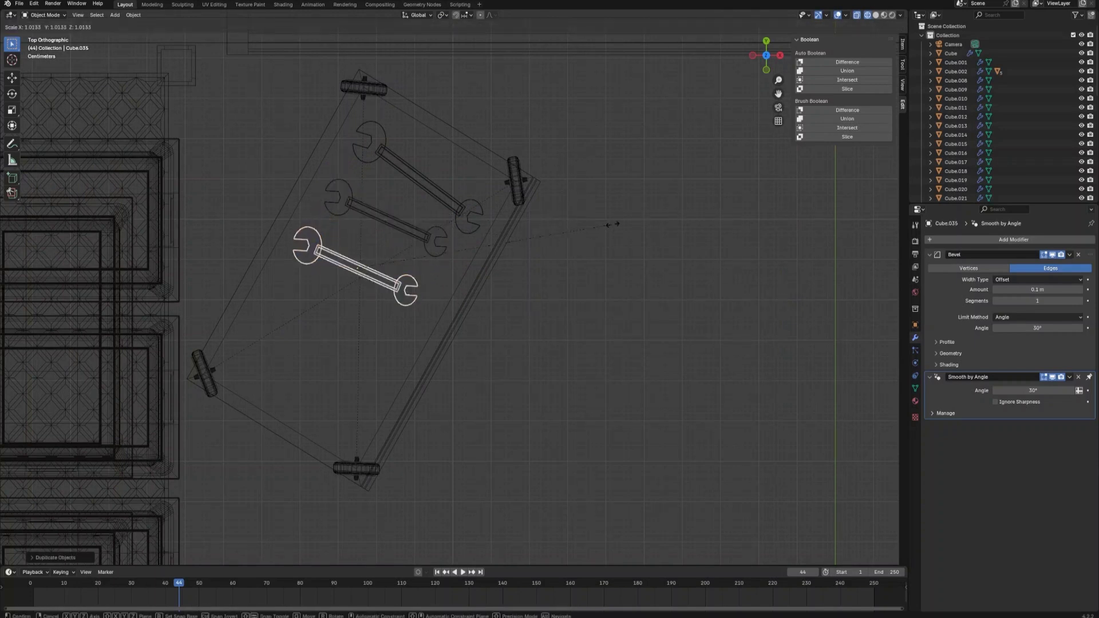
click(632, 235)
key(r)
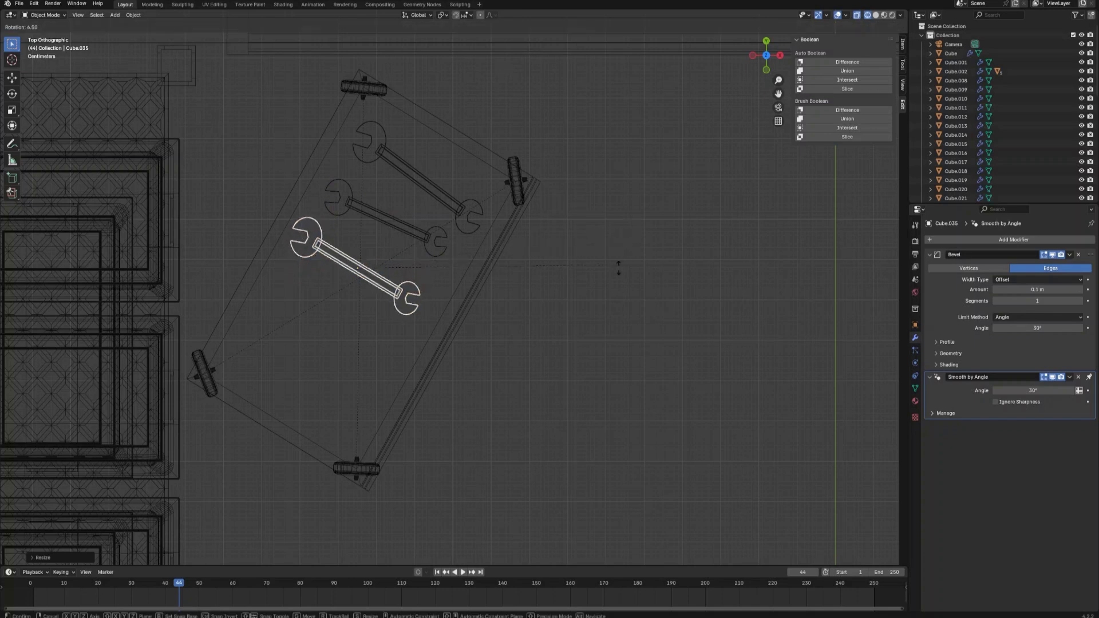
click(587, 316)
key(g)
click(596, 328)
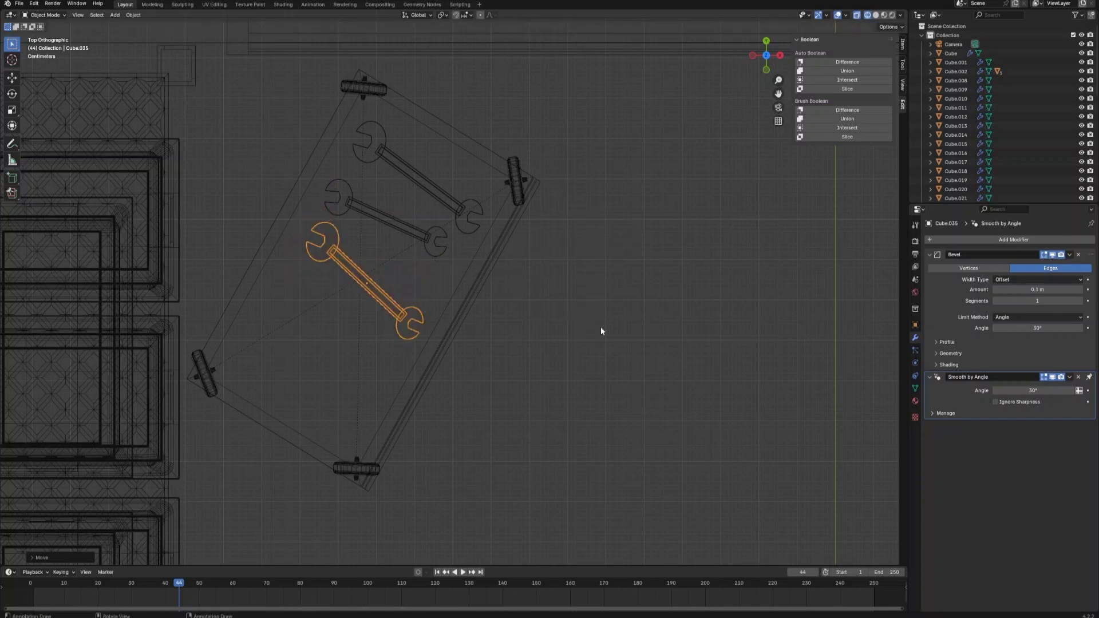
- Duplicate the third wrench as a fourth toward the cabinet's front end, scale it noticeably smaller and rotate it nearly horizontal
key(shift+d)
click(606, 373)
key(s)
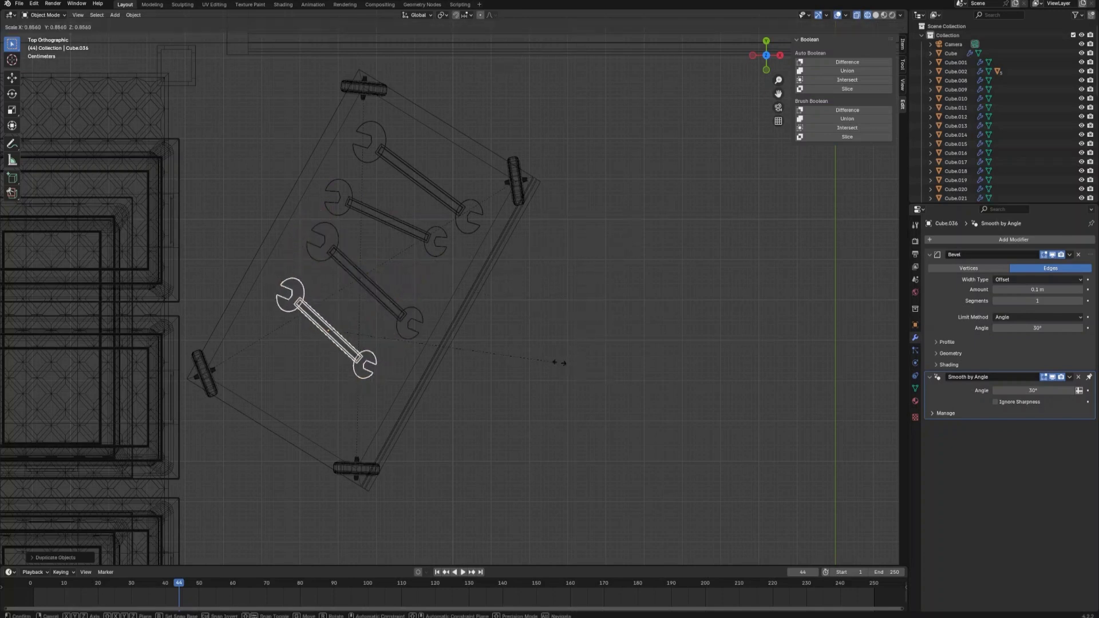
click(504, 353)
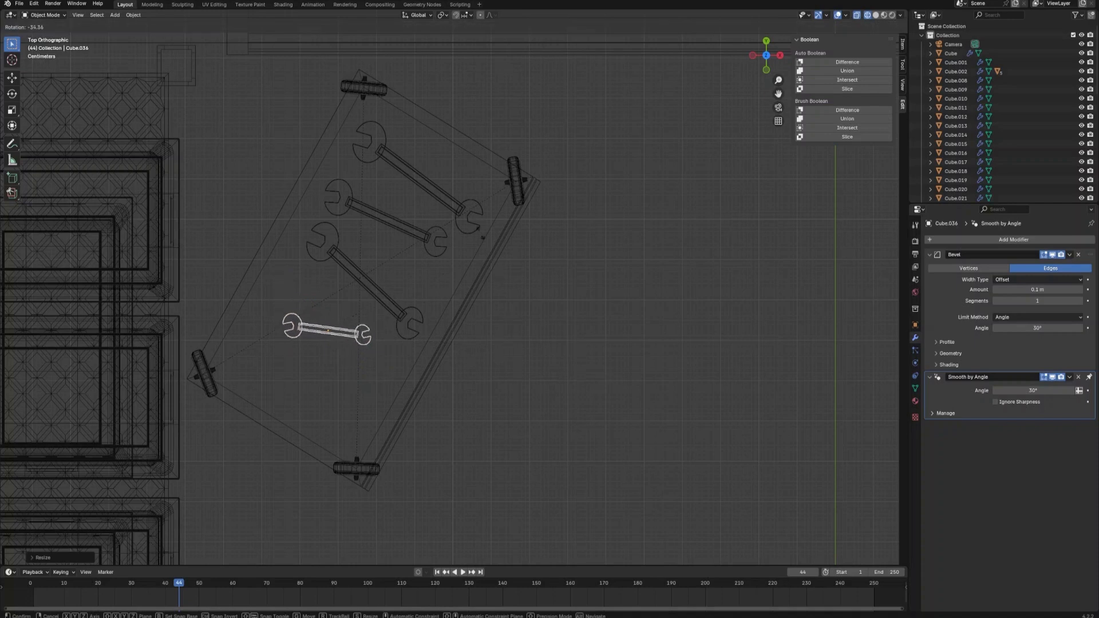
click(544, 236)
- Duplicate the fourth wrench as a fifth below it, scale the copy slightly smaller and rotate it to slope the opposite way
key(shift+d)
click(582, 307)
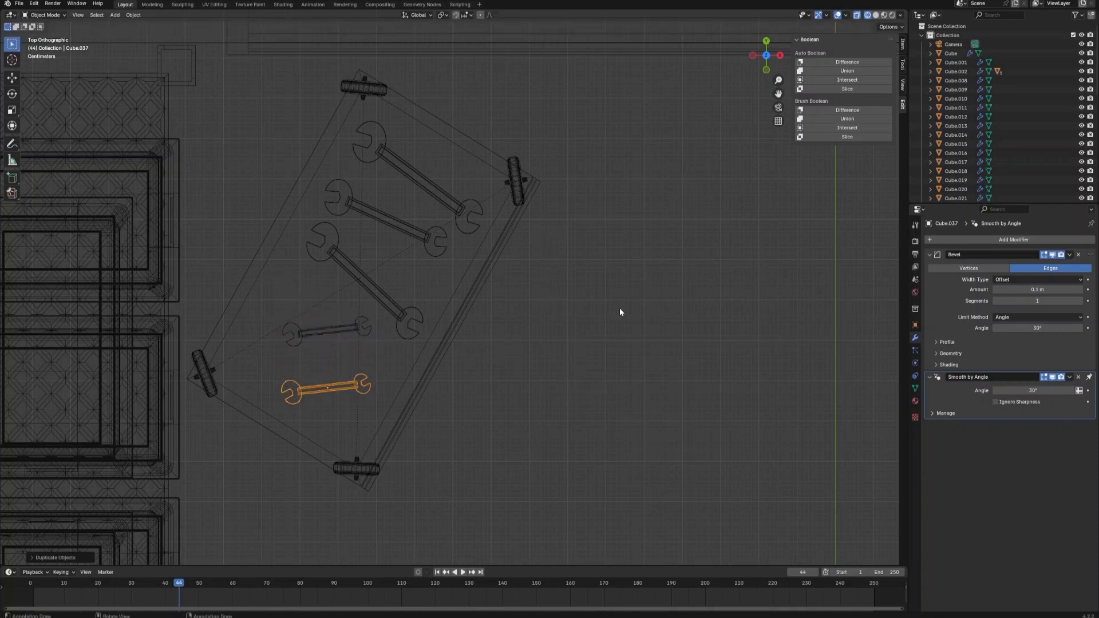
key(s)
click(584, 315)
key(t)
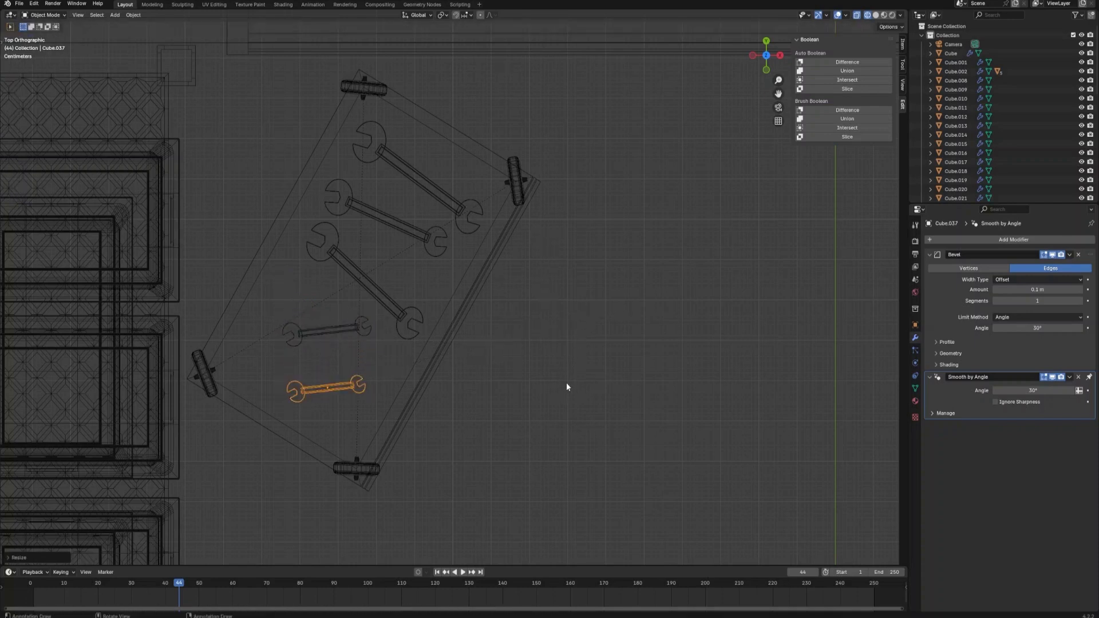
key(r)
click(515, 465)
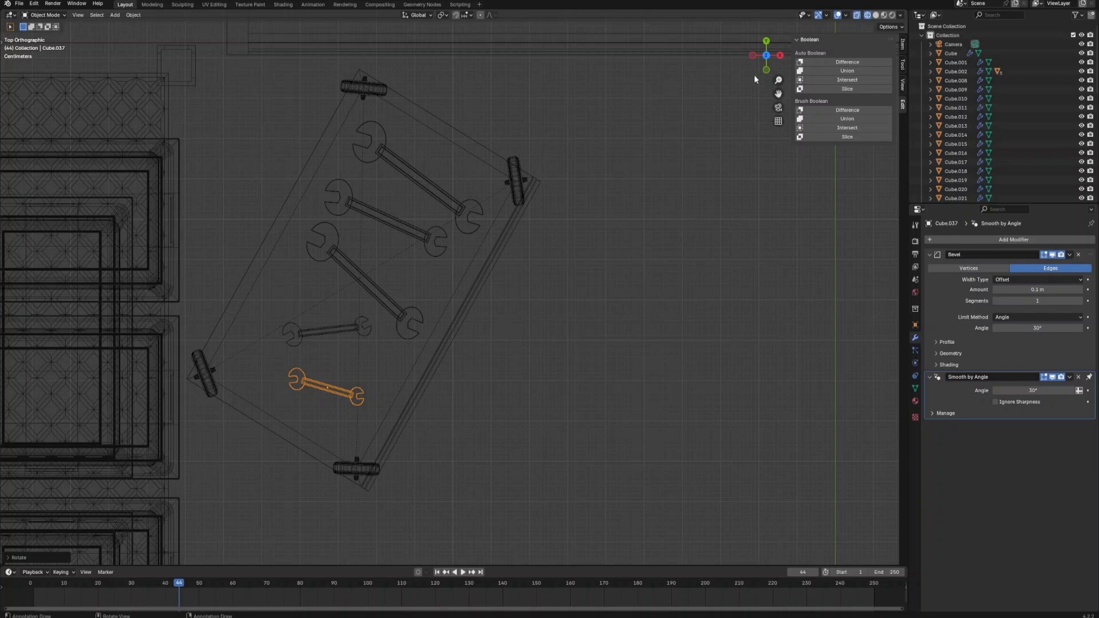
- In right view, lower the second wrench slightly along Z so it rests on the cabinet's top surface
click(780, 55)
scroll(530, 296, up, 5)
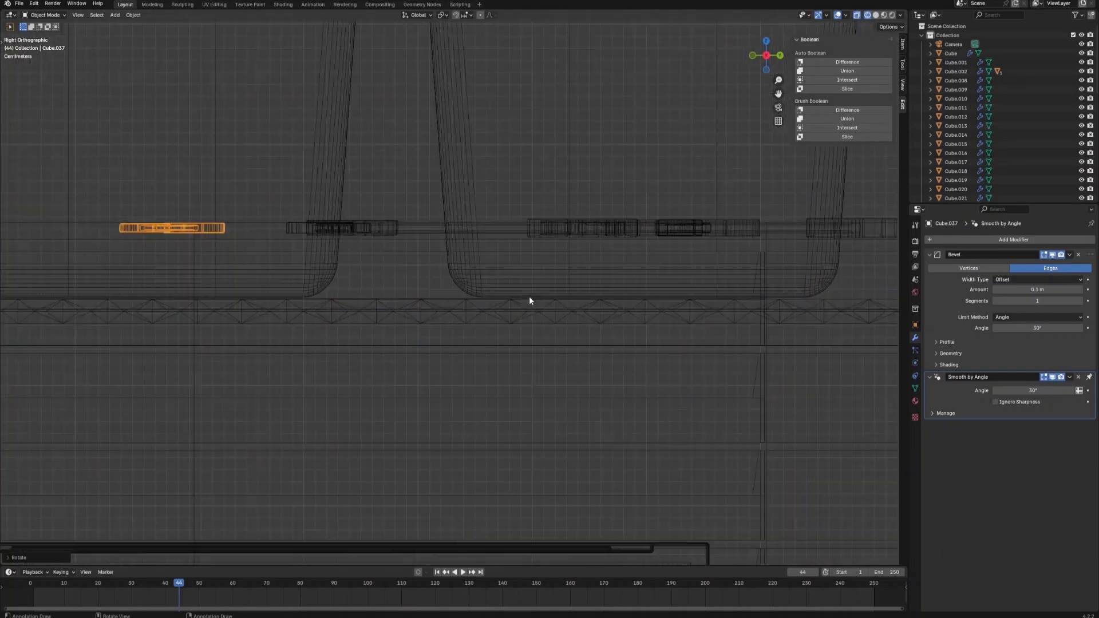
scroll(530, 297, right, 5)
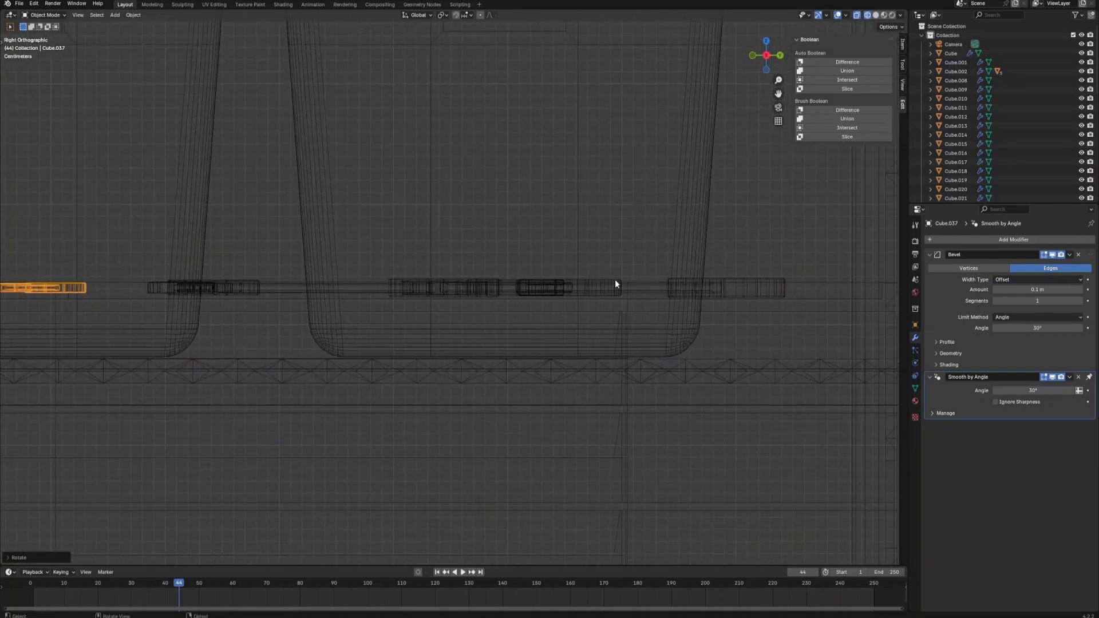
click(615, 280)
key(g)
key(z)
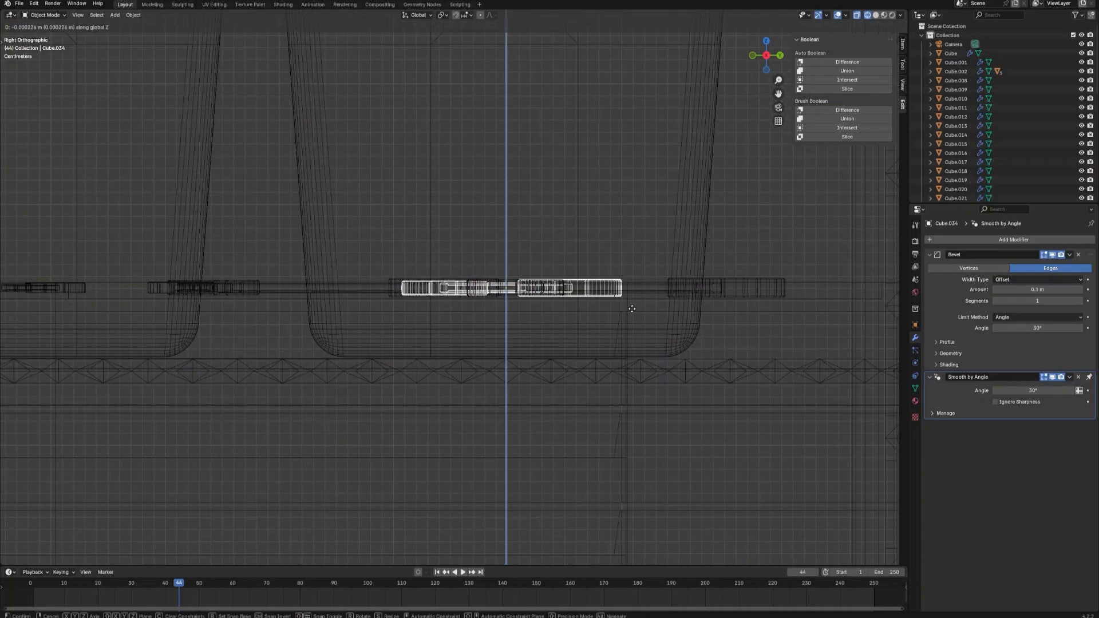
click(632, 312)
- Lower the third wrench slightly along Z onto the cabinet's top surface
click(448, 301)
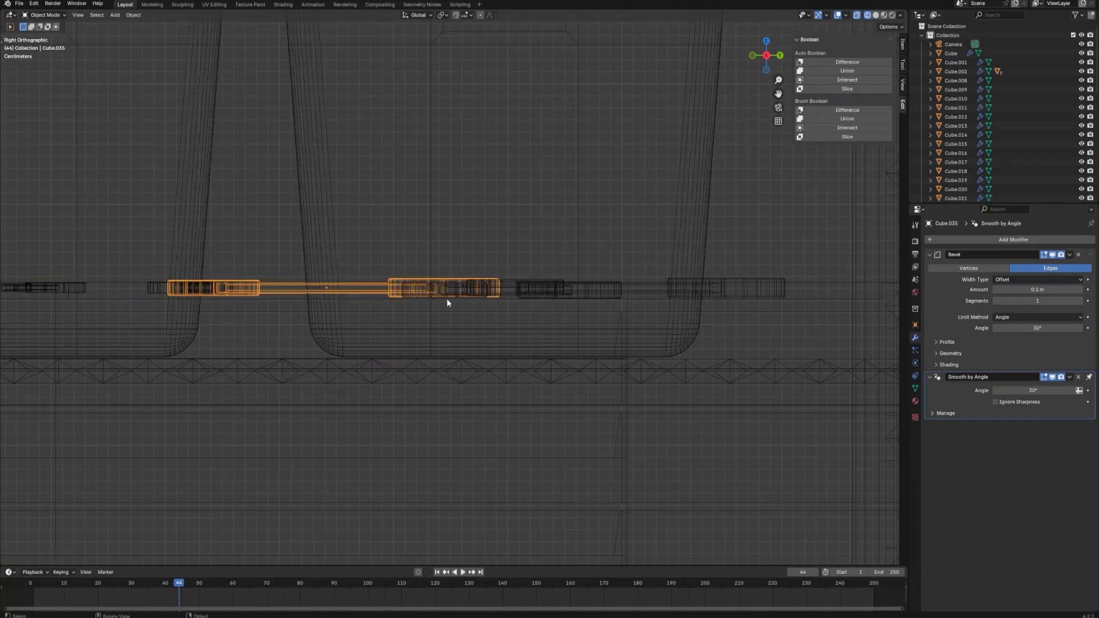
key(g)
key(z)
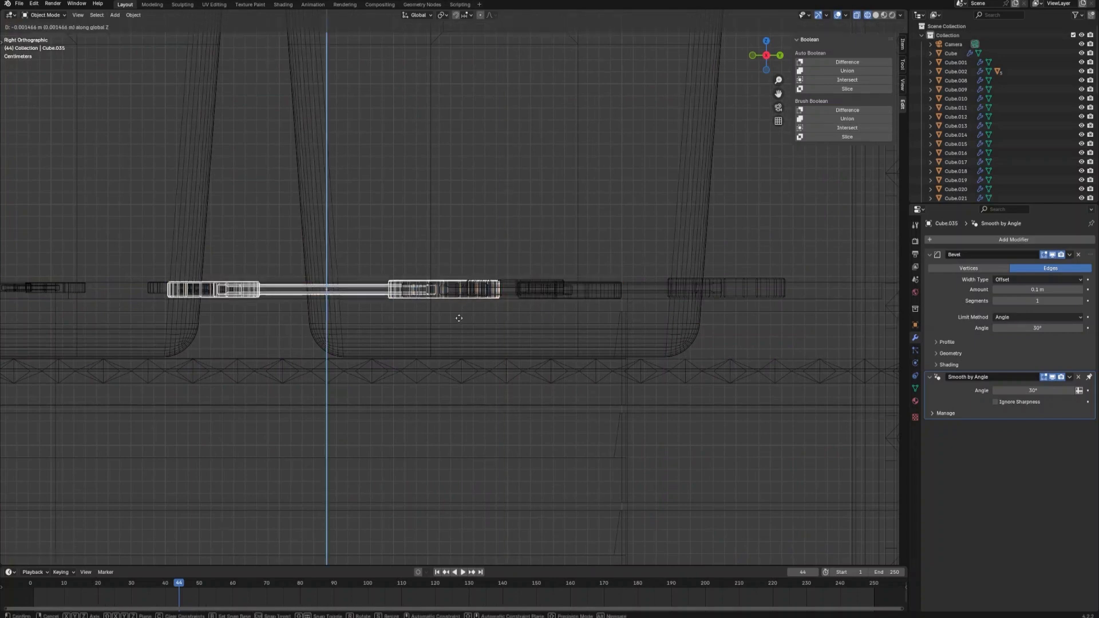
click(460, 311)
- Select the small fourth wrench next to the third one in right view
scroll(341, 346, down, 2)
shift+middle_drag(341, 346, 588, 338)
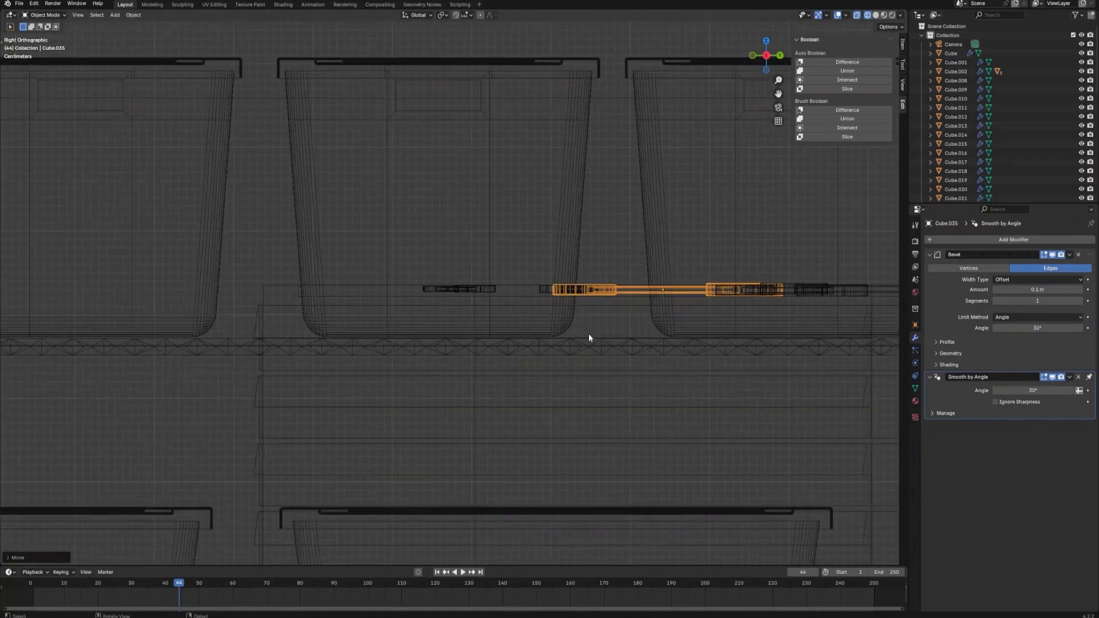
click(545, 291)
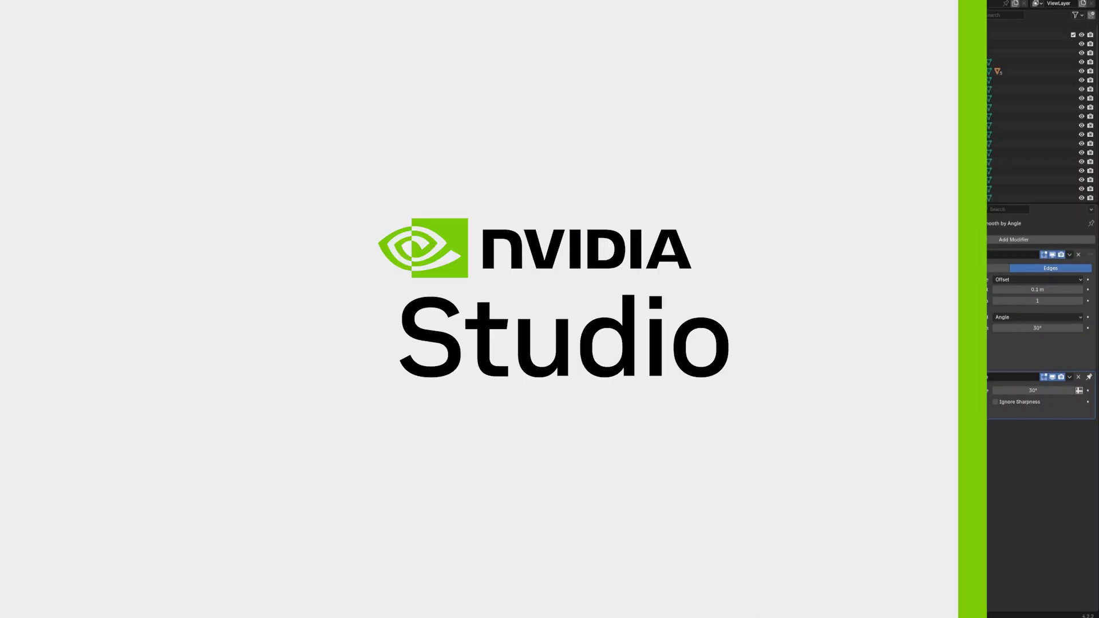